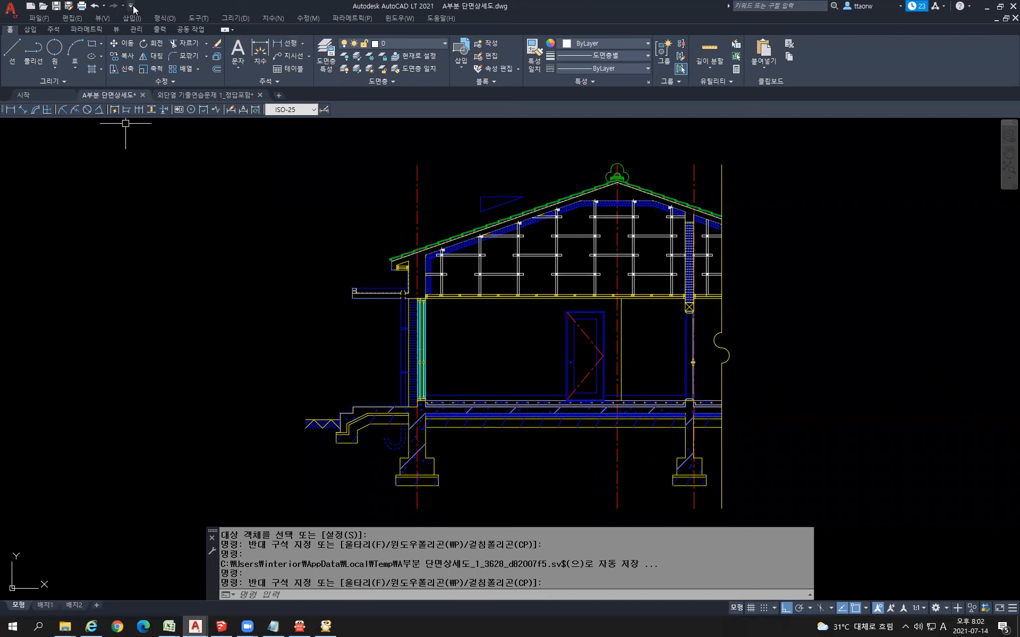
left_click(131, 6)
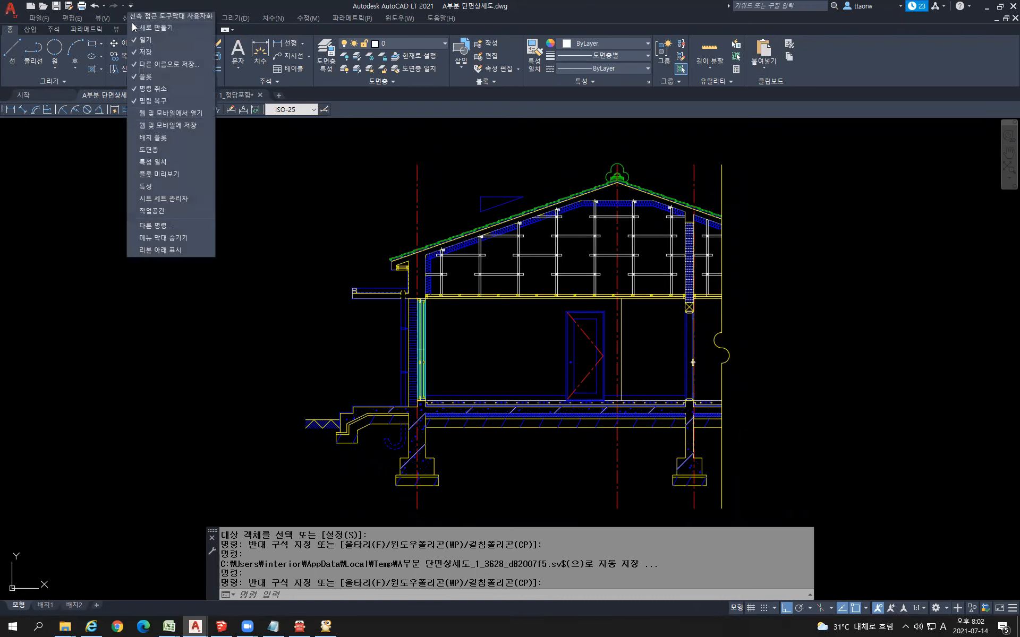
left_click(242, 216)
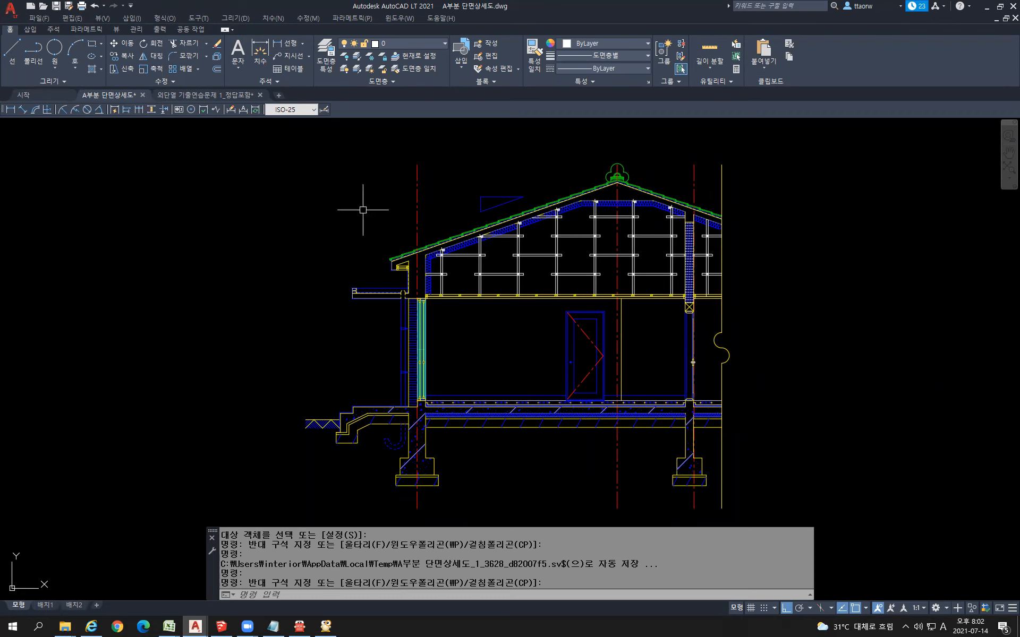
- Set the Standard text style's height to 80 and apply the change
type("st")
key("Return")
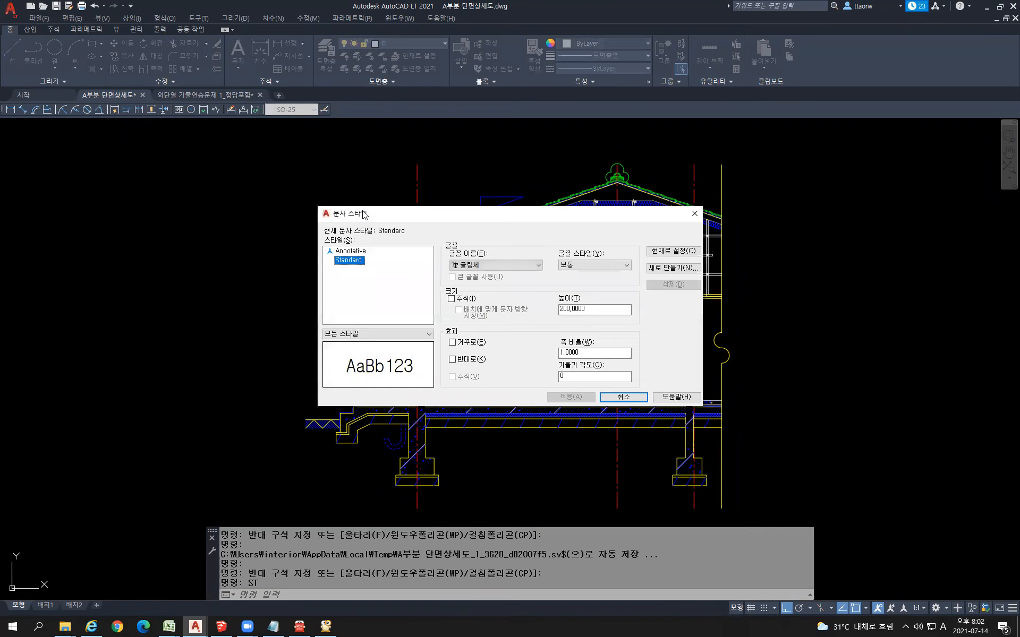
left_click_drag(445, 215, 528, 164)
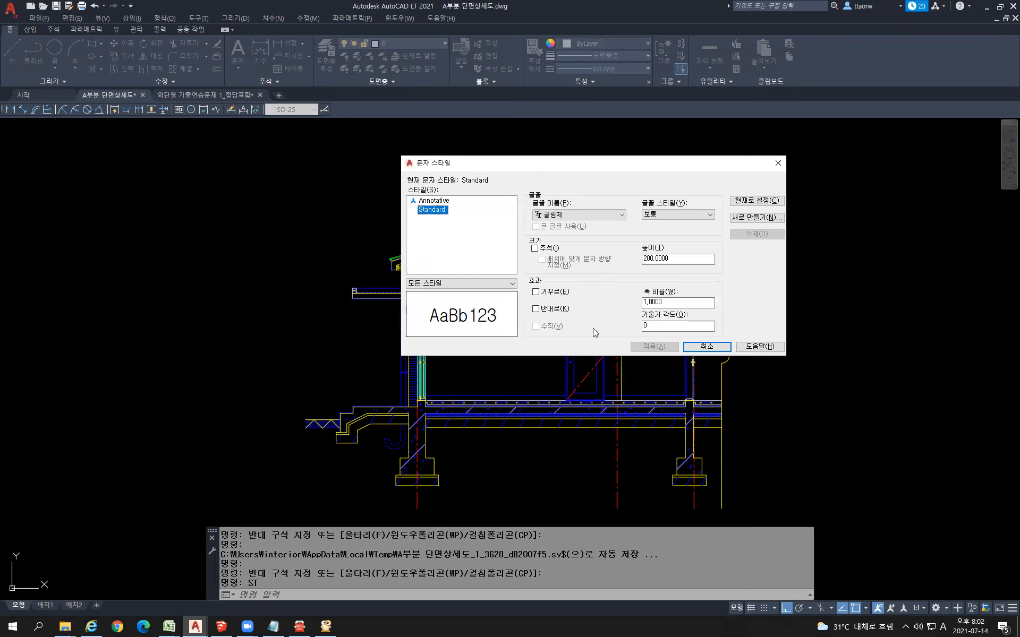
left_click_drag(675, 258, 385, 269)
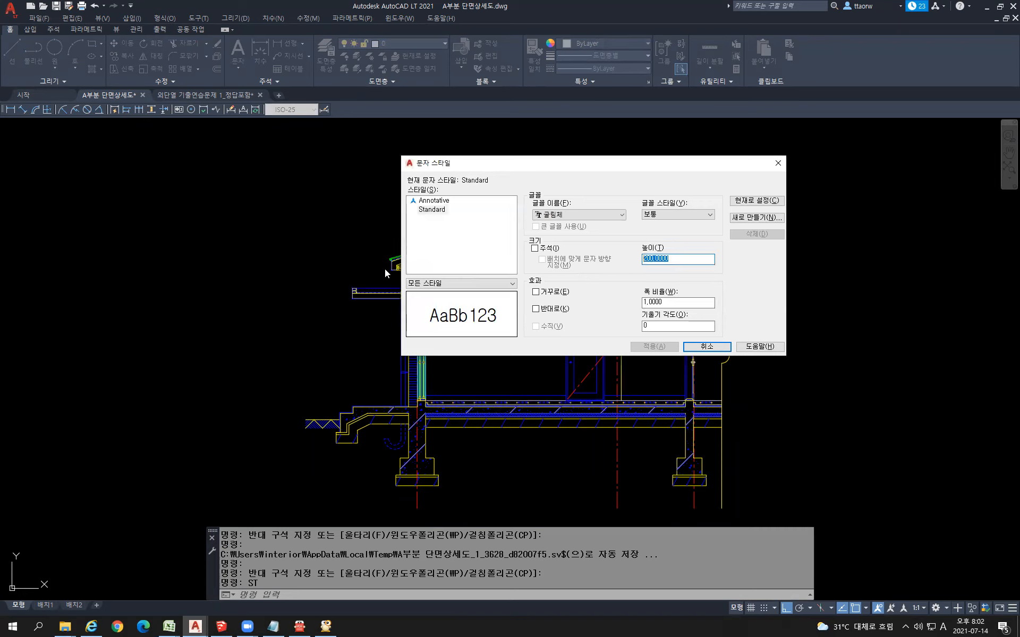
type("80")
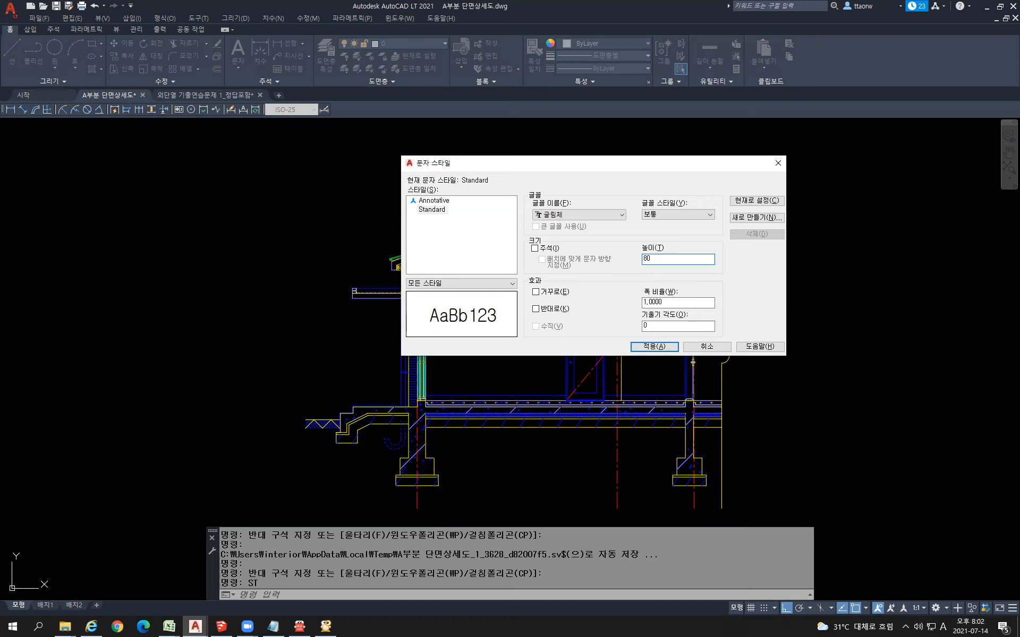
left_click(656, 347)
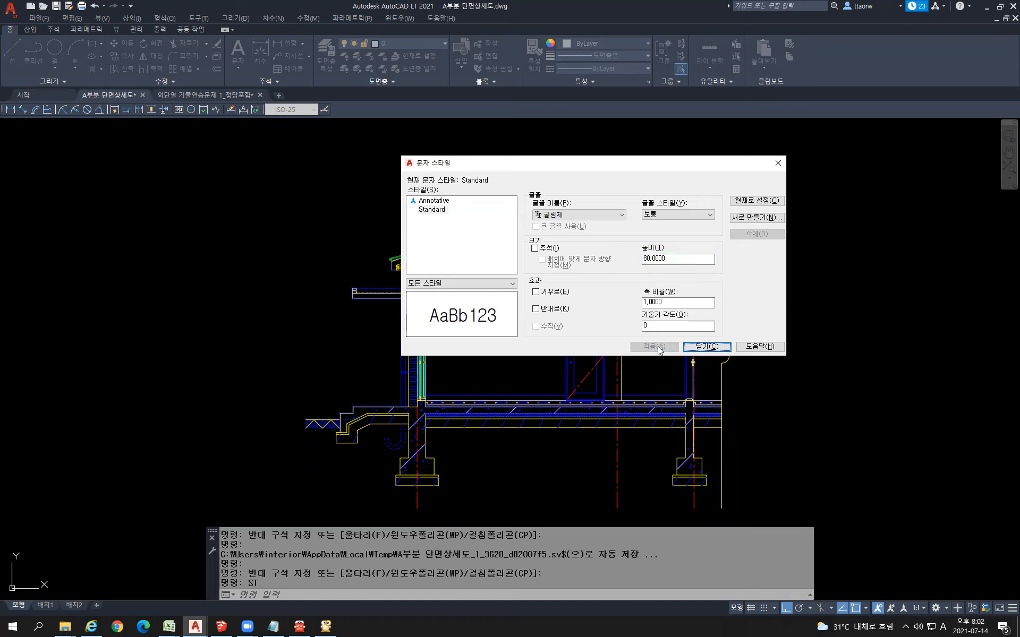
left_click(706, 346)
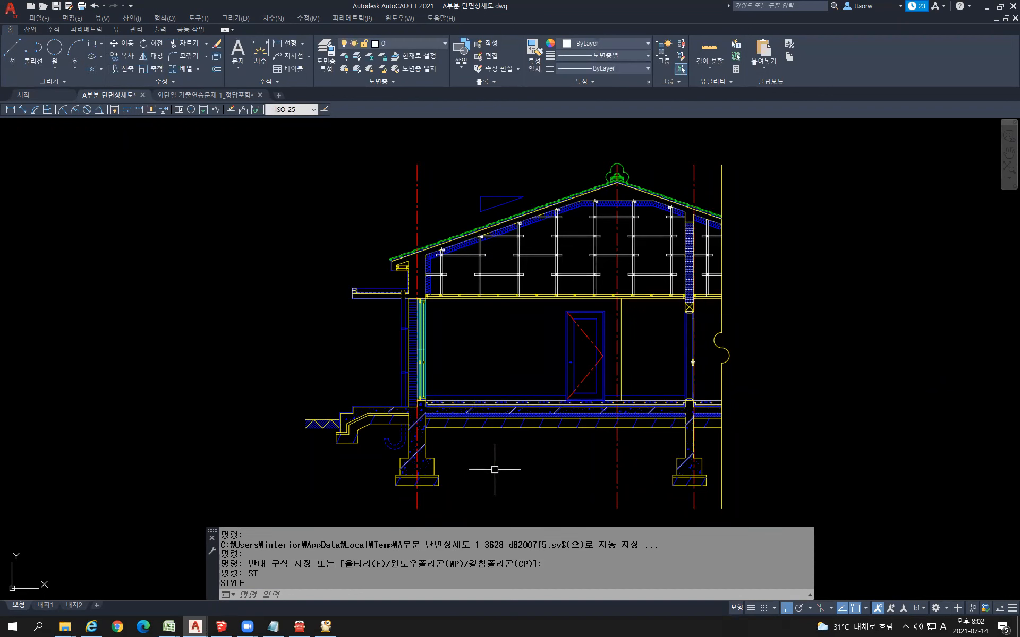
- Start a multiline text box in the empty room area between the window and the door
middle_click_drag(521, 447, 603, 439)
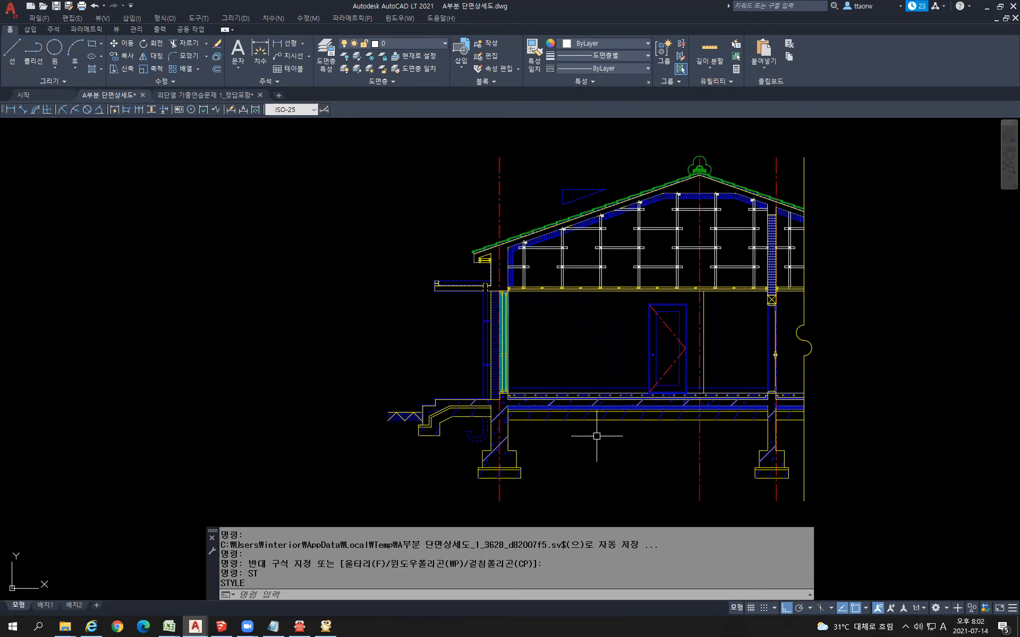
type("MT")
key("Return")
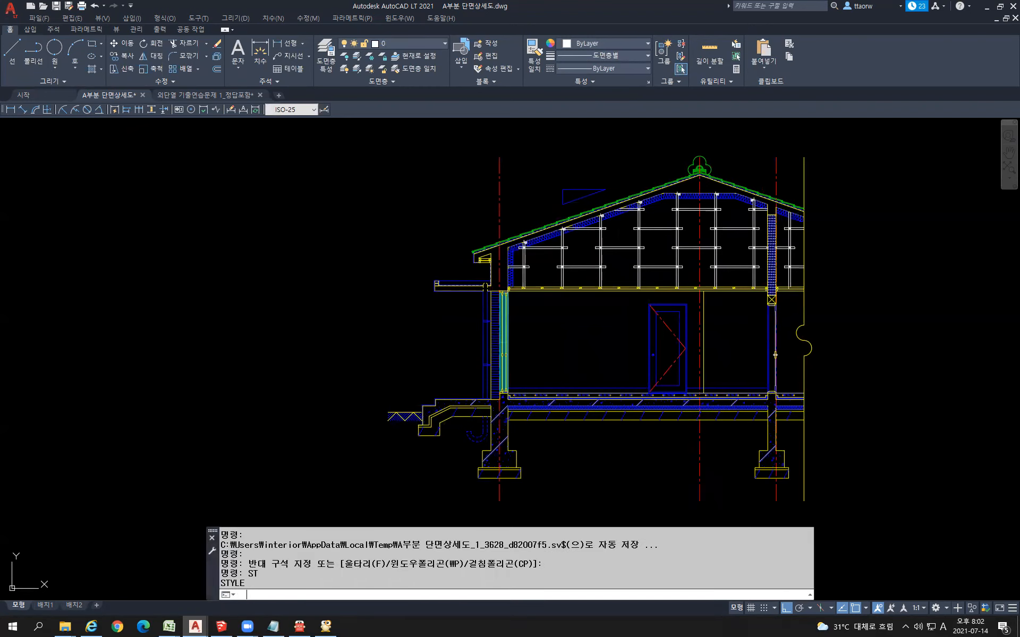
scroll(602, 390, "up", 4)
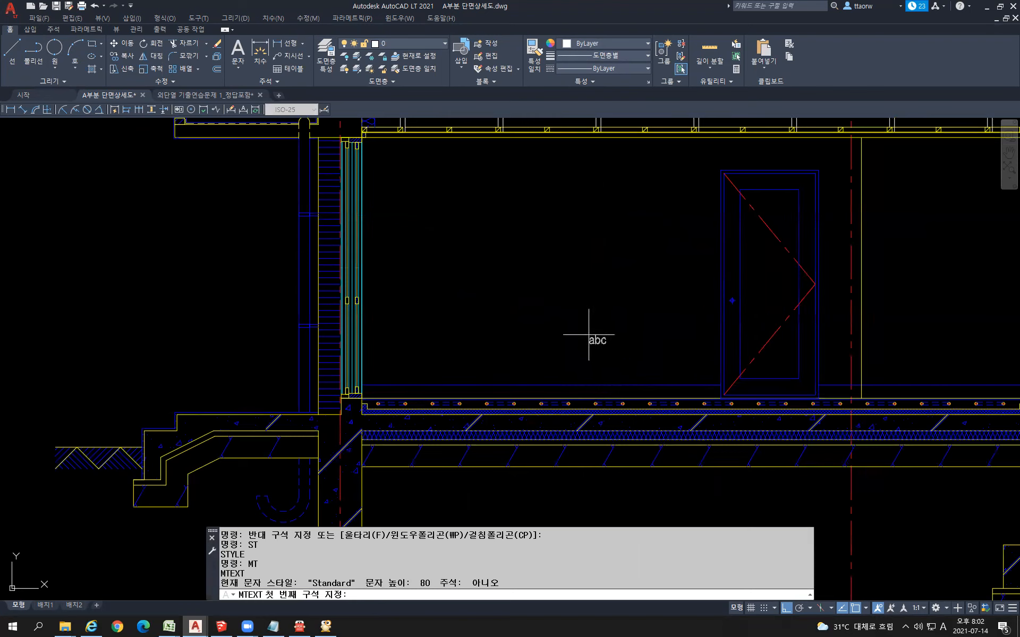
left_click(509, 285)
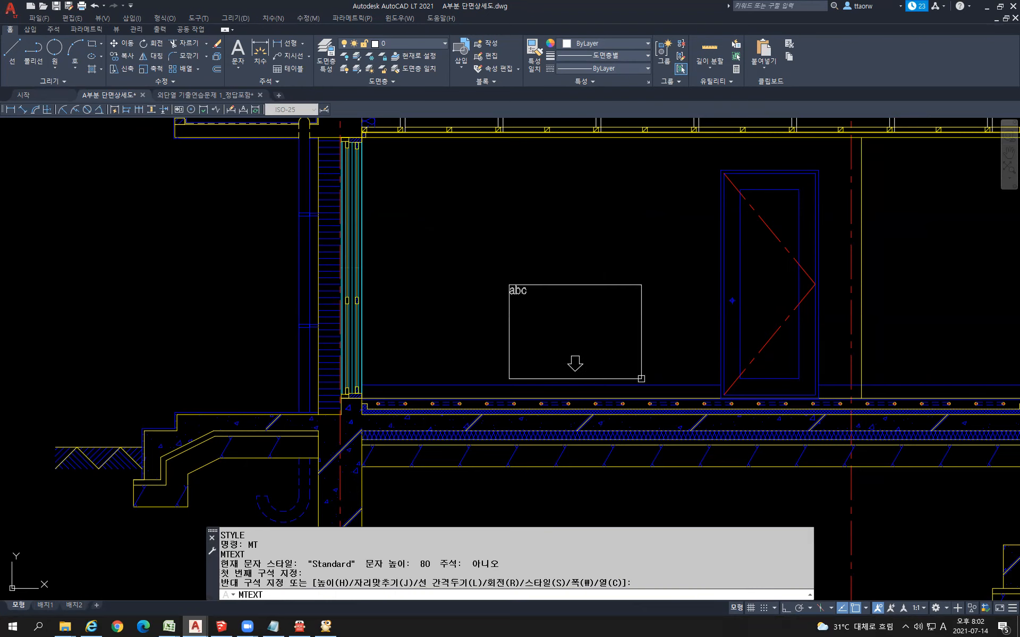
left_click(641, 379)
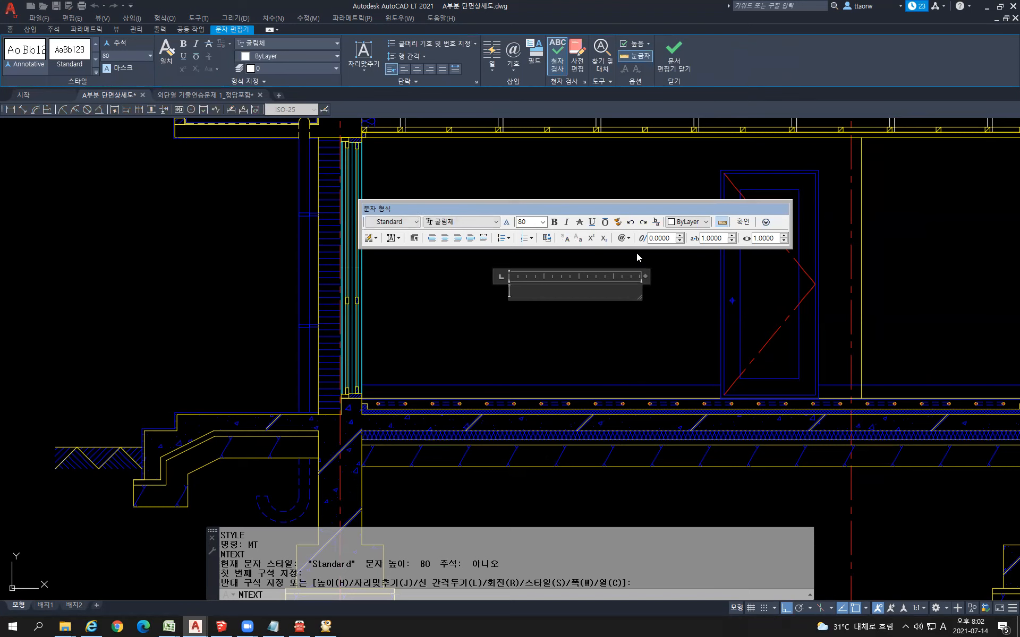
right_click(549, 295)
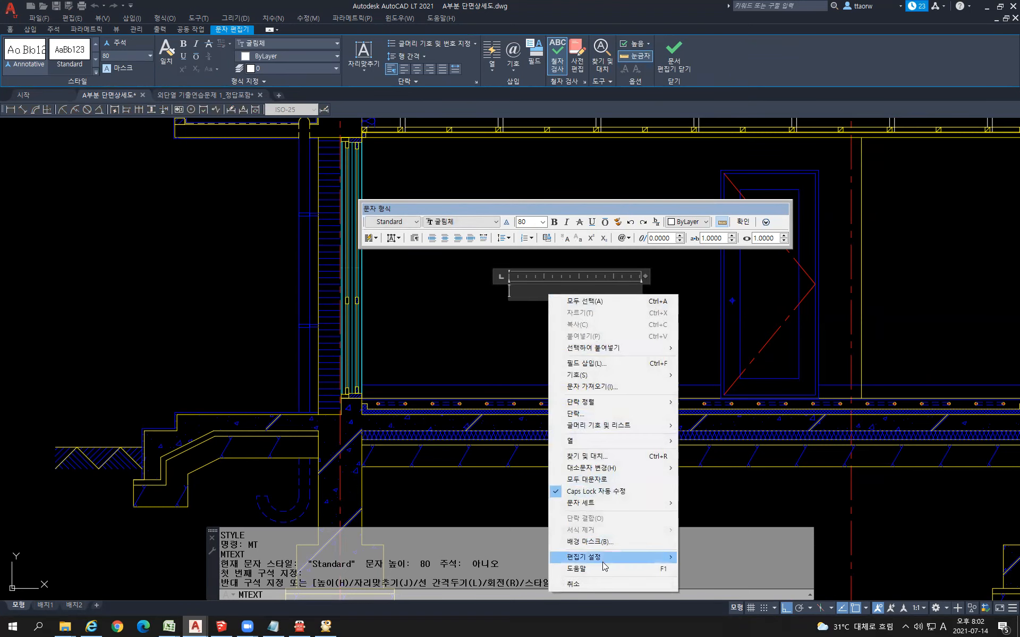
left_click(519, 293)
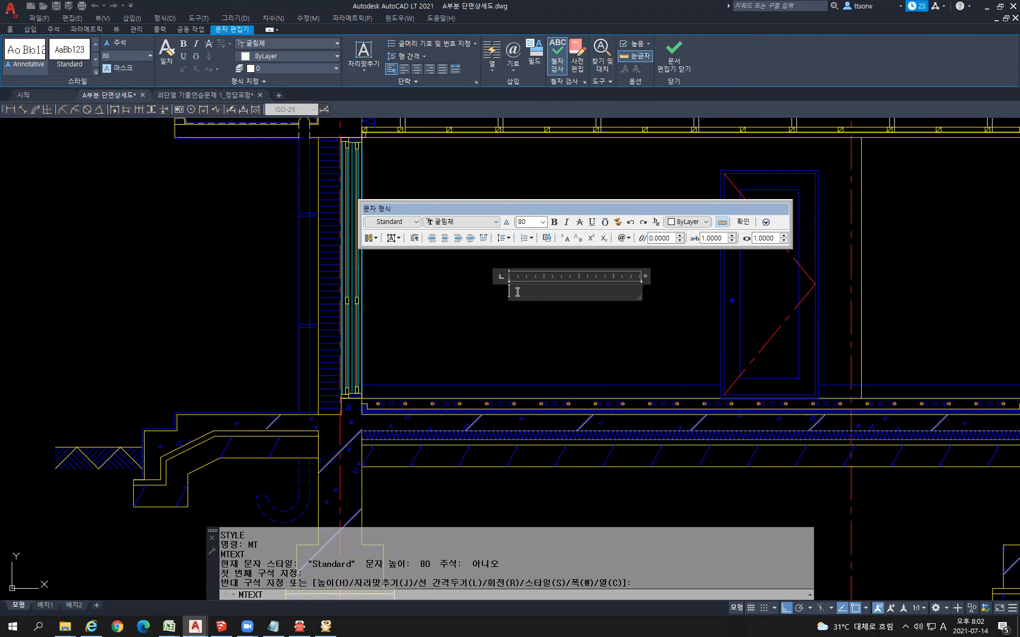
right_click(517, 291)
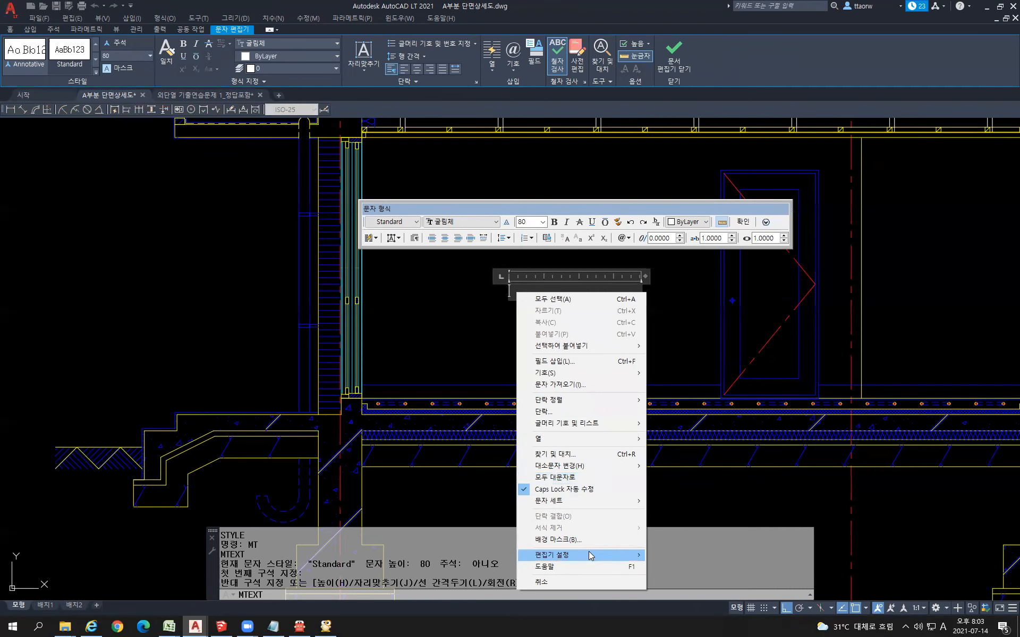
mouse_move(591, 555)
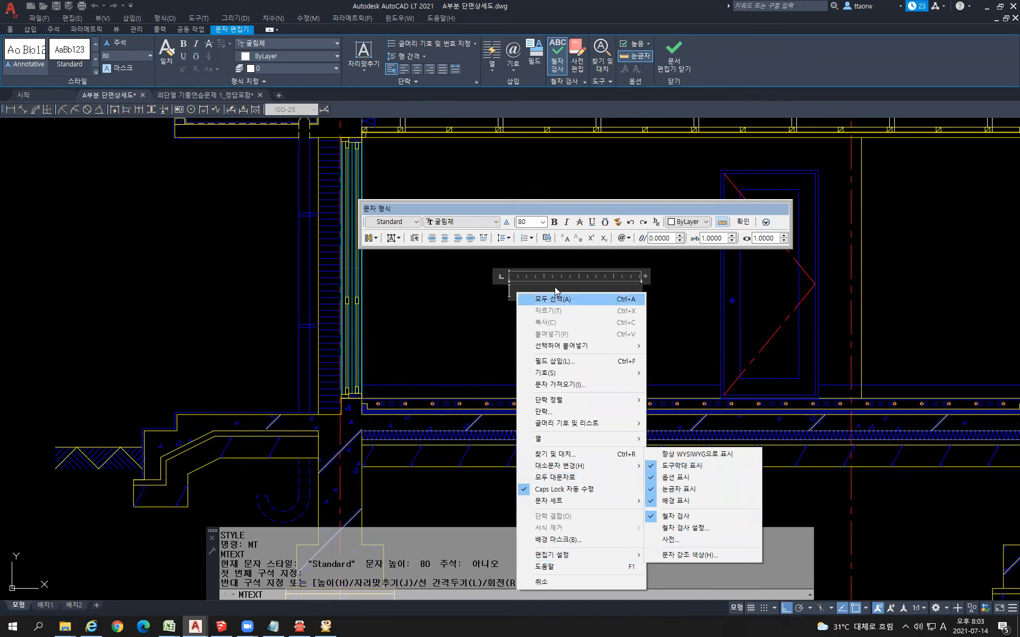
left_click(566, 208)
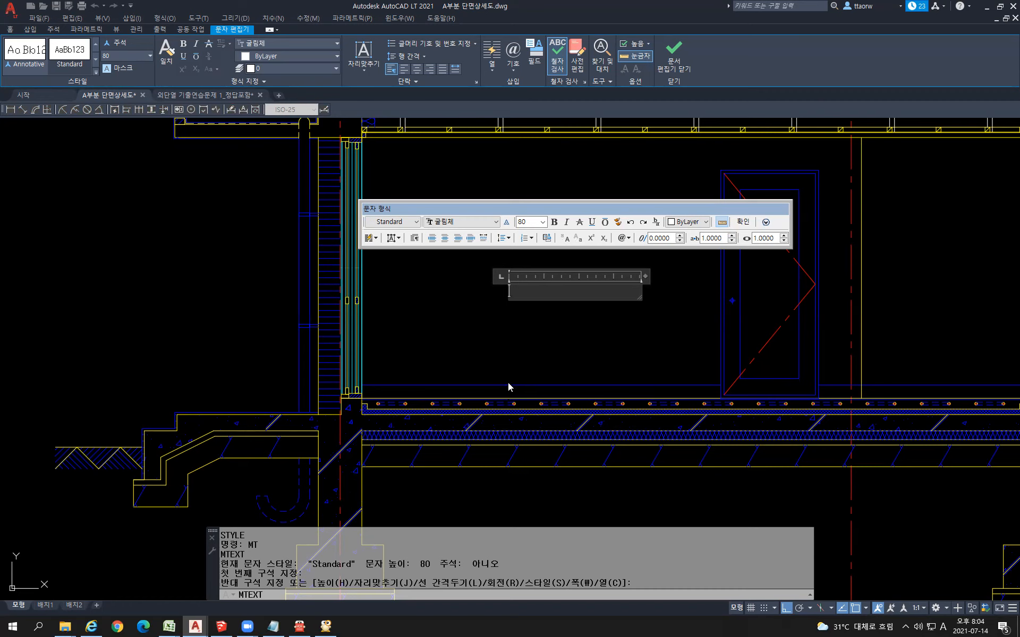
- Enter "걸레받이 18X120" as the first line of the material note
type("rjt")
key("BackSpace")
key("BackSpace")
key("BackSpace")
key("Hangul")
type("걸레받이 18X120")
key("Return")
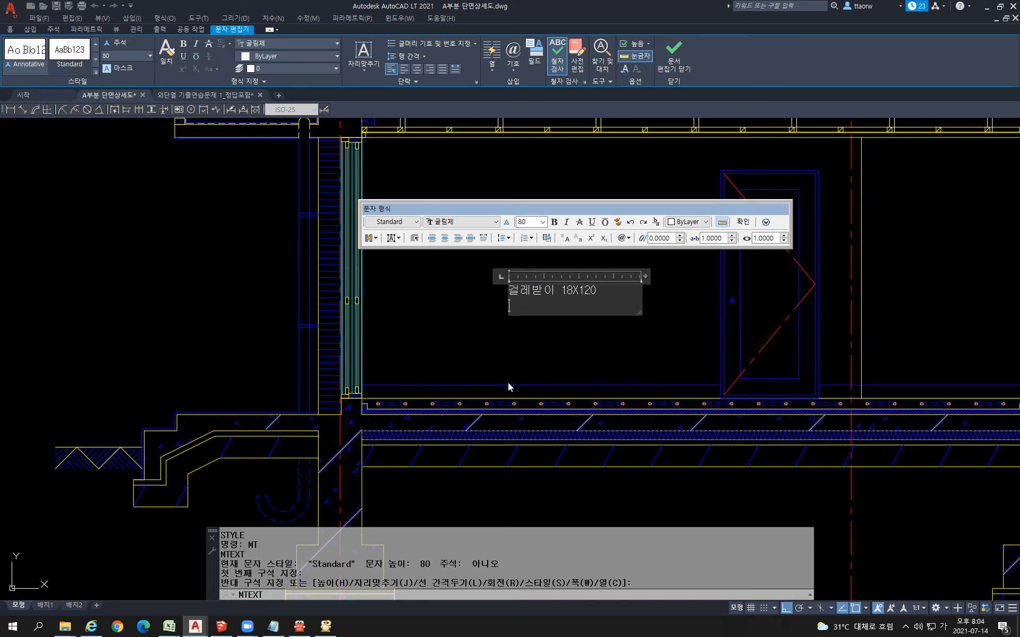
- Enter "지정장판마감" as the second line of the note
type("및")
key("BackSpace")
type("공자")
key("BackSpace")
key("BackSpace")
key("BackSpace")
type("장판마감")
key("Home")
type("지ㅏㅈ")
key("BackSpace")
key("BackSpace")
type("정")
key("End")
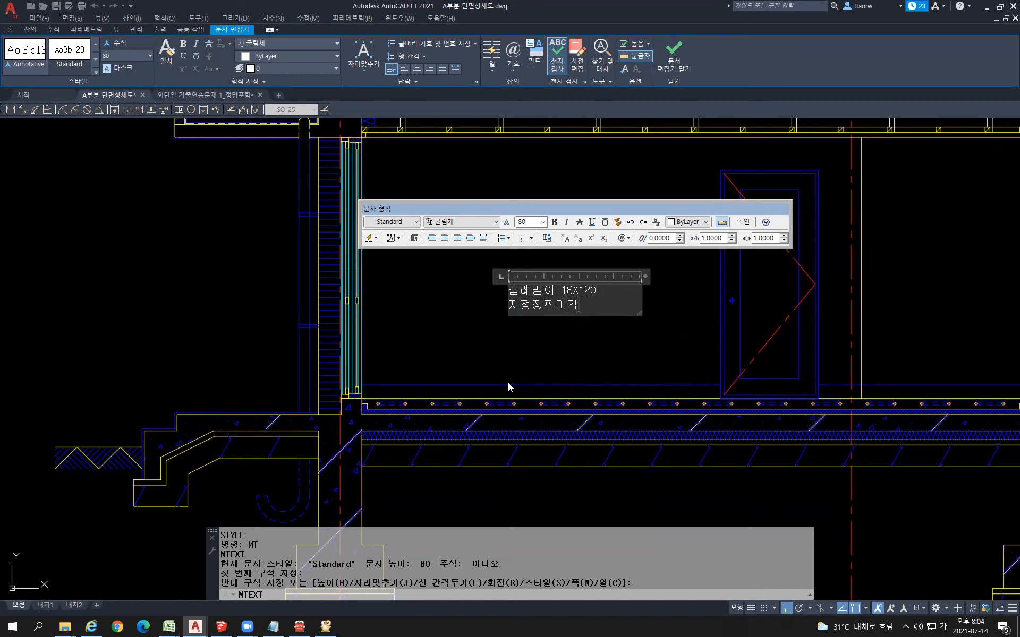
- Add "콩자갈 다짐" as the third line of the note
key("Return")
type("콩자라")
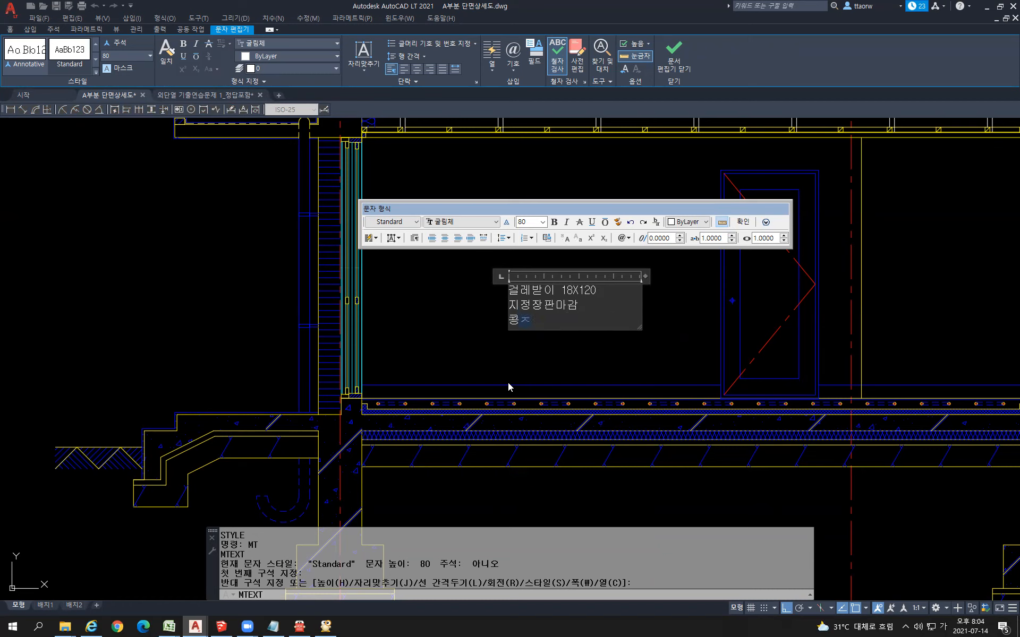
key("BackSpace")
key("BackSpace")
type("갈 다지ㅁ")
- Add "온수파이프 Ø25" as the fourth line, inserting the diameter symbol before the number
key("Return")
type("온수파이프")
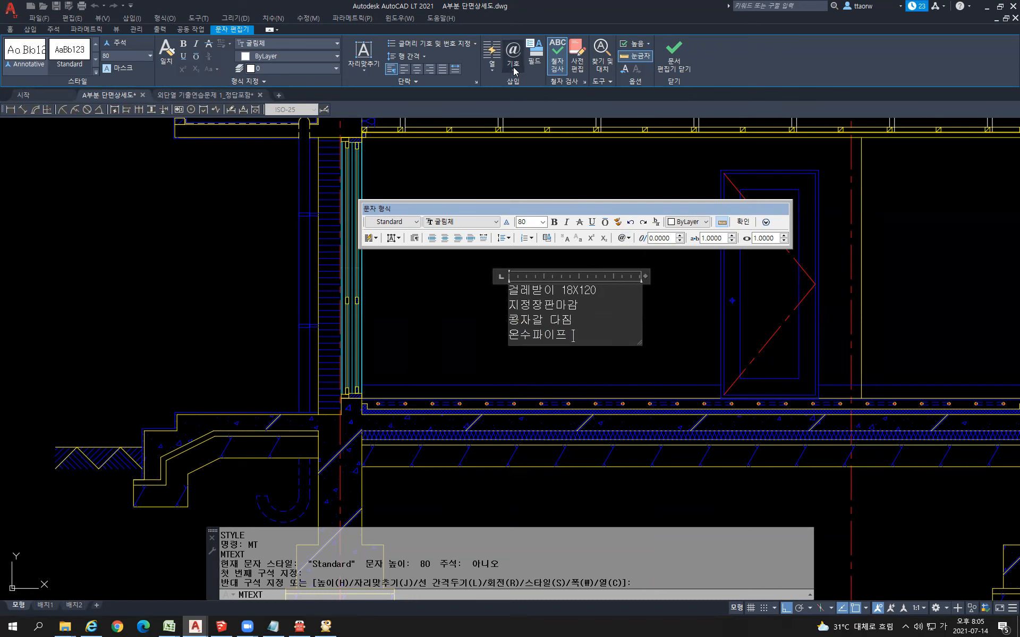
left_click(624, 238)
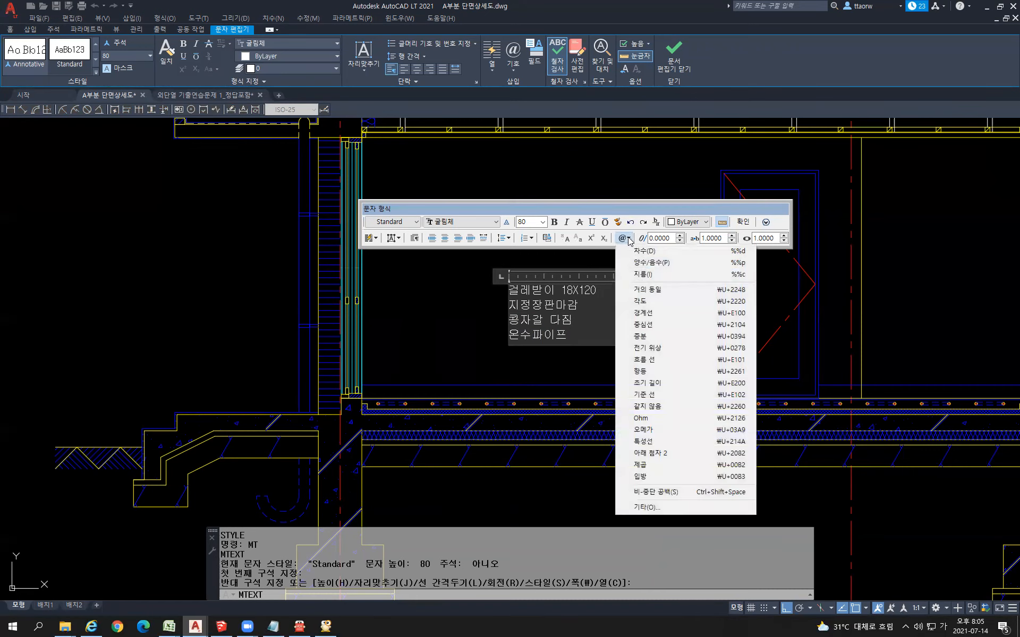
left_click(660, 274)
type("25")
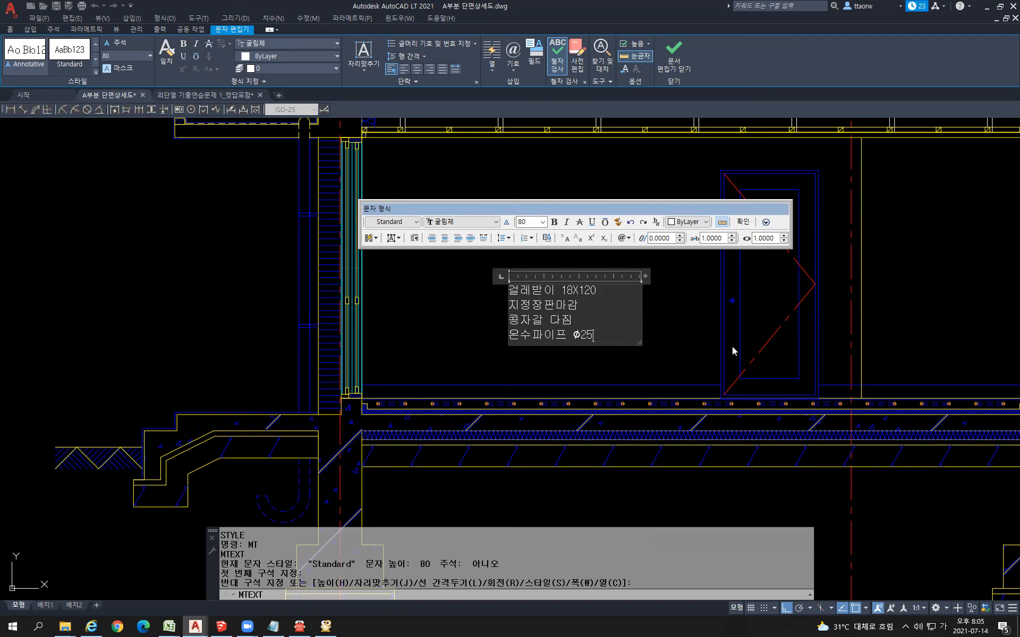
key("Return")
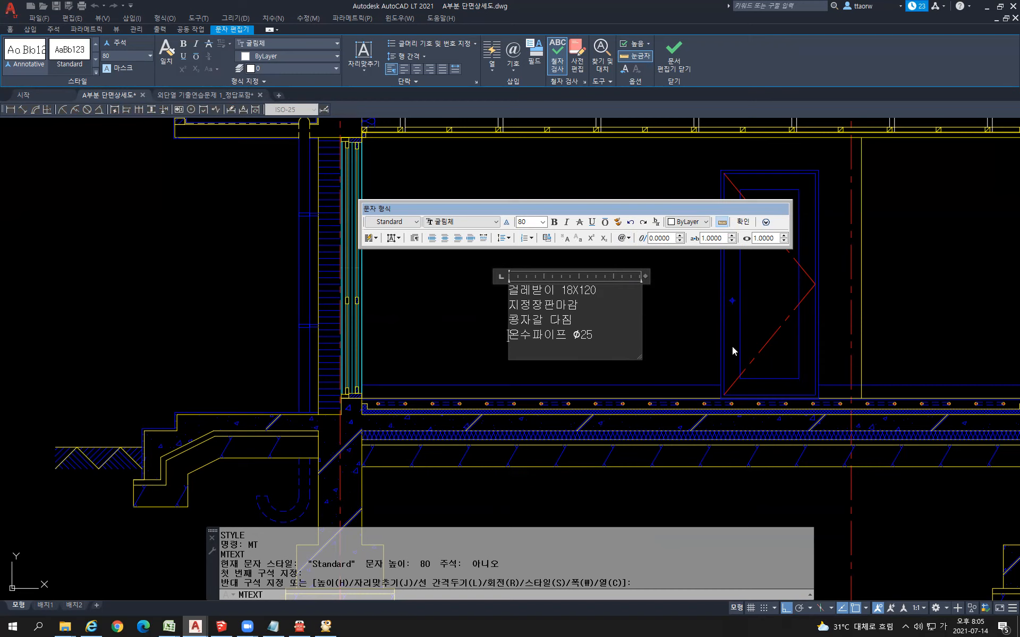
- Complete the 콩자갈 다짐 line with the thickness THK100
type("@250")
key("BackSpace")
key("BackSpace")
key("BackSpace")
key("BackSpace")
key("BackSpace")
type("00")
key("Return")
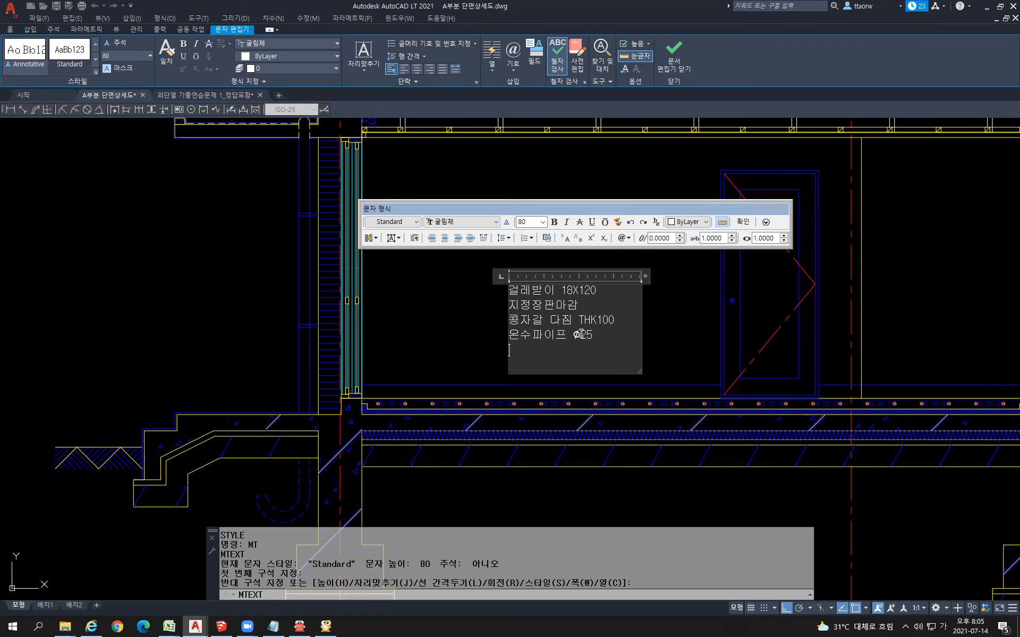
- Add "질석보온재 THK50" as the fifth line and finish the multiline text
key("BackSpace")
type("질석보온재 THK50")
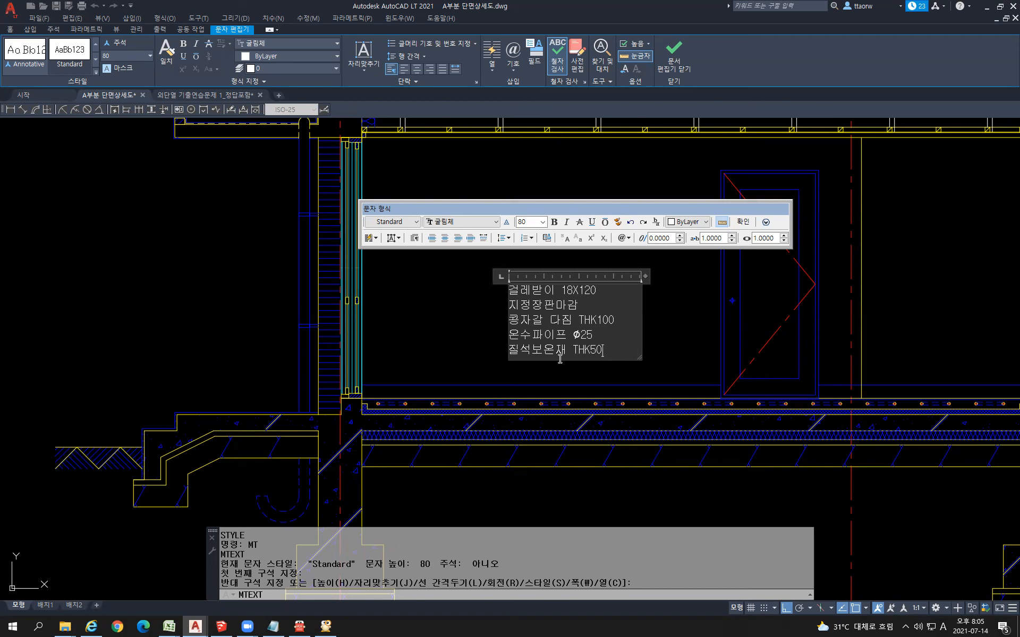
left_click(521, 376)
- Move the material note freely, with ortho off, to just above the floor line beside the door
left_click(532, 330)
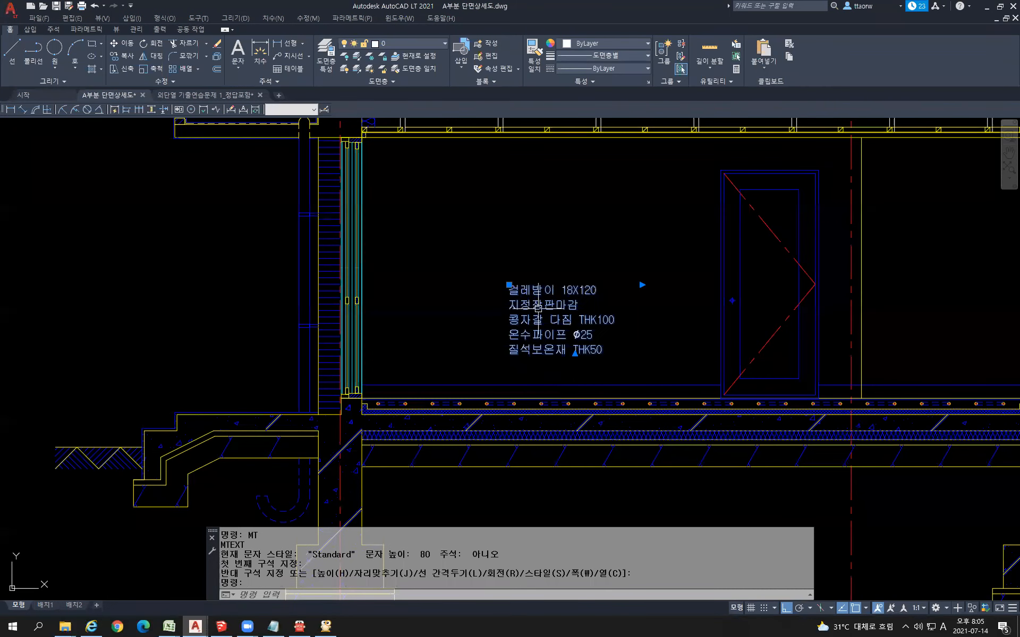
type("ㅡ")
key("Return")
left_click(476, 336)
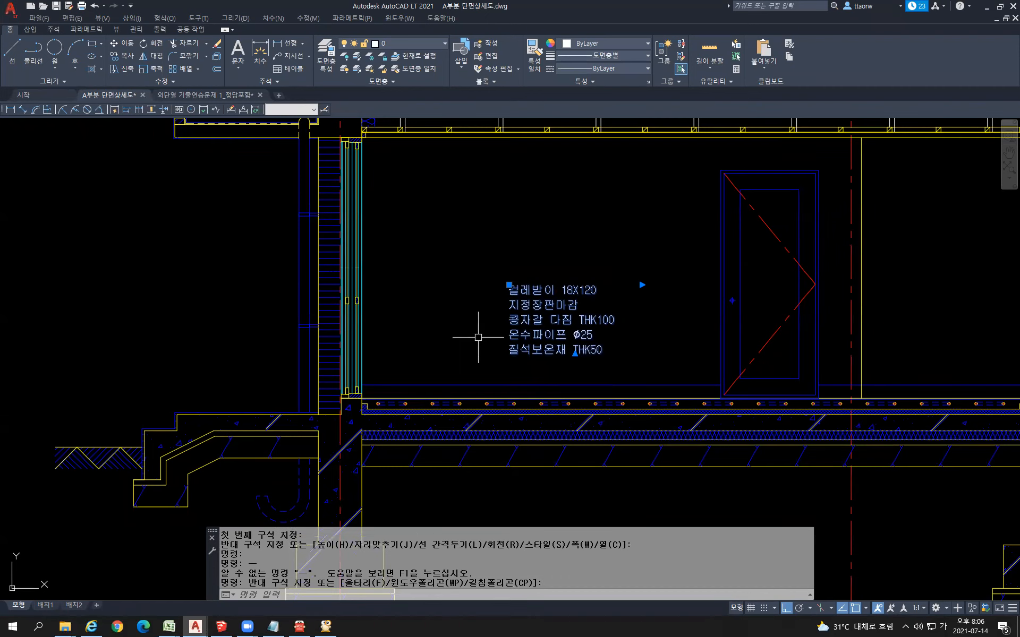
type("m")
key("Return")
left_click(461, 332)
key("F8")
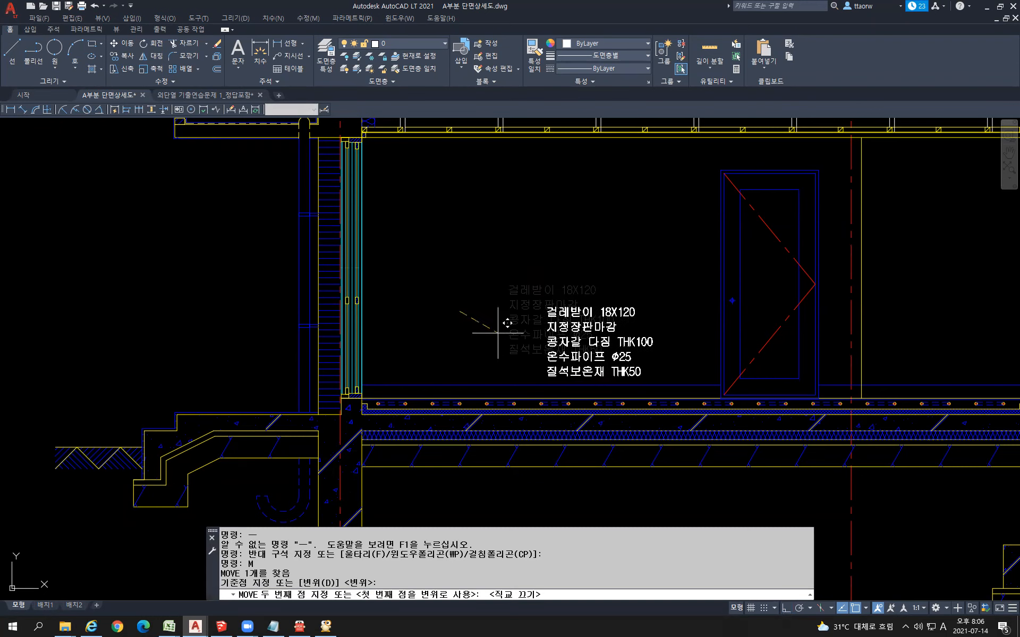
left_click(528, 335)
left_click(561, 349)
key("space")
left_click(478, 363)
left_click(503, 343)
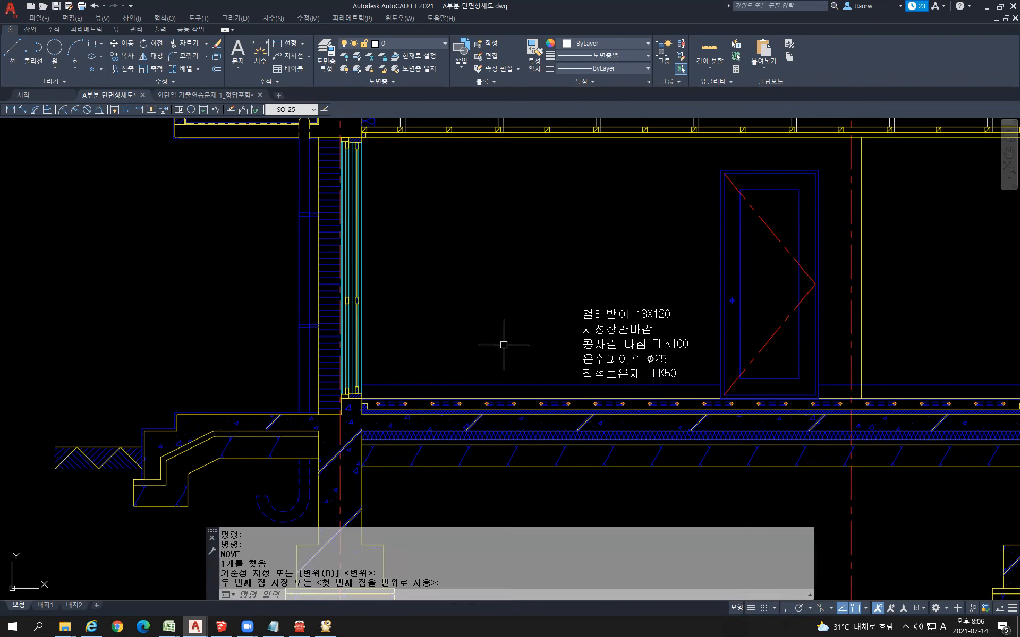
- Copy the material note straight down with ortho on, placing the duplicate below the floor slab between the footings
middle_click_drag(633, 436, 600, 368)
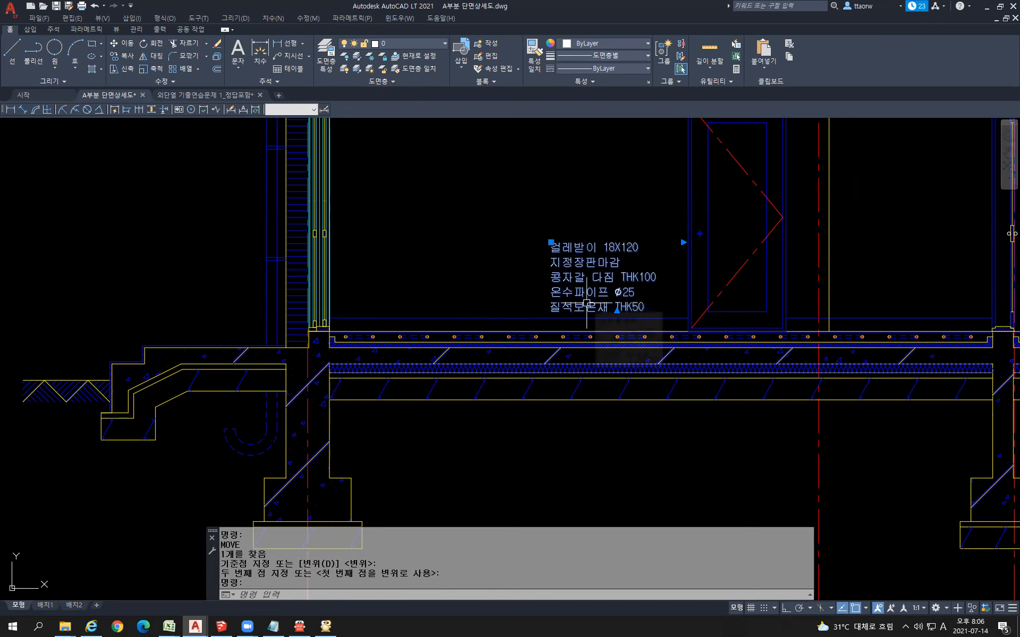
type("co")
key("Return")
left_click(512, 244)
key("F8")
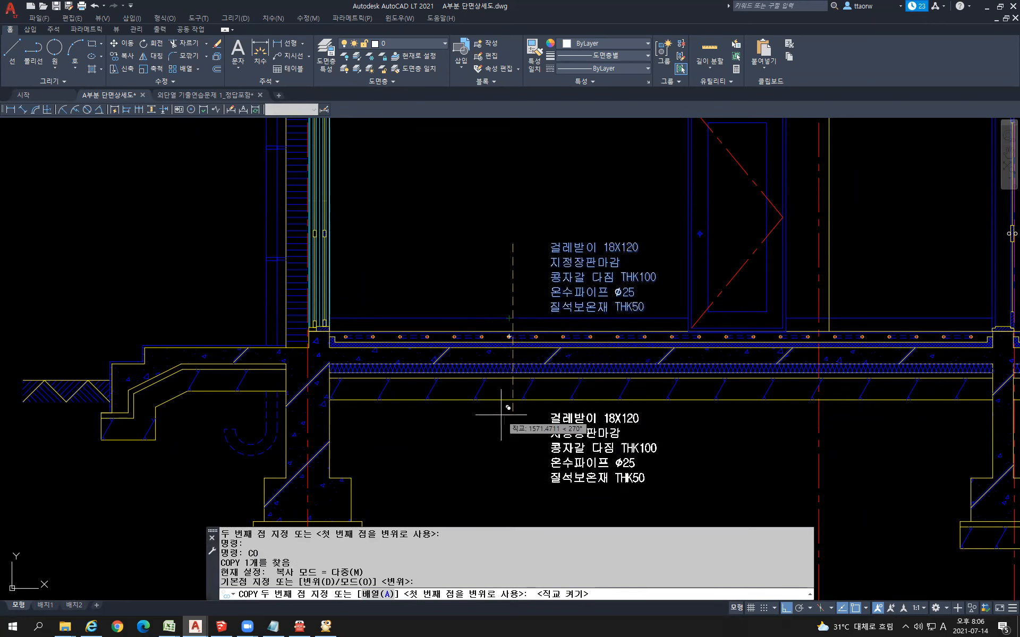
left_click(500, 418)
key("Escape")
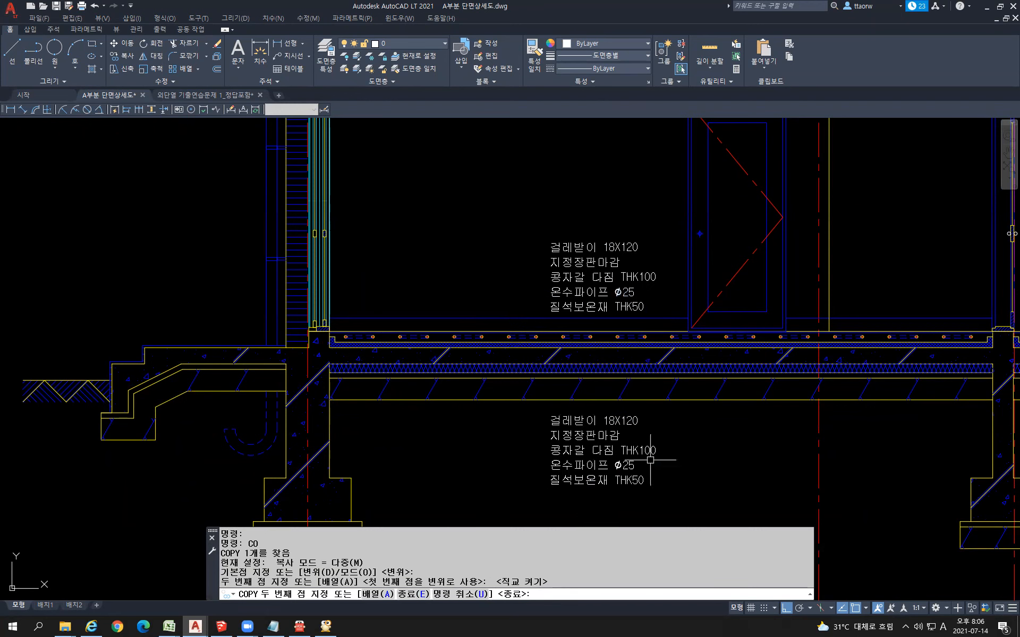
- Move the copied material note slightly up, closer to the underside of the floor slab
left_click(620, 430)
type("m")
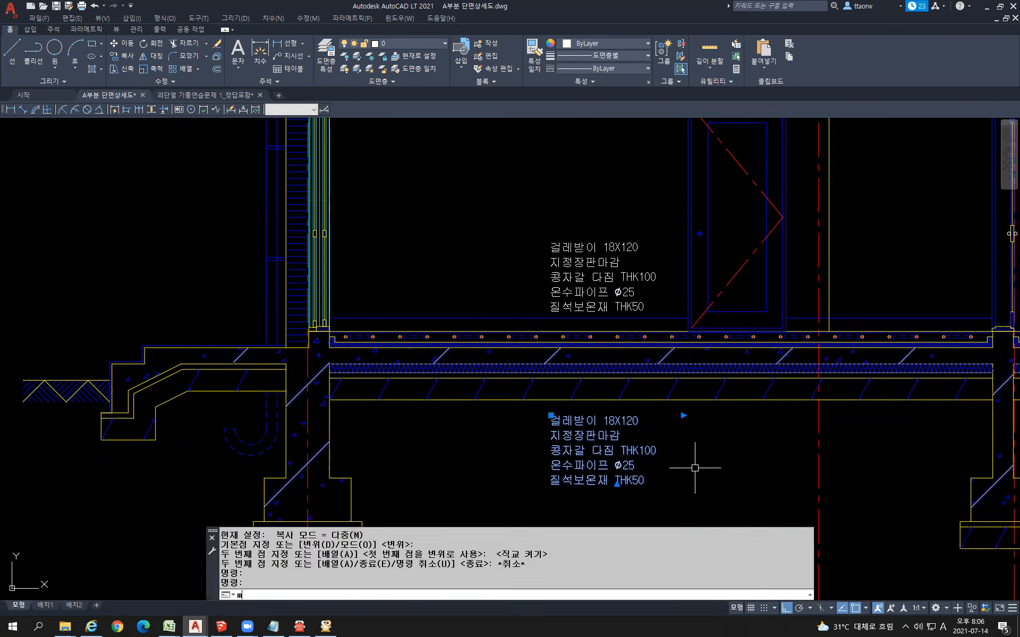
key("Return")
left_click(699, 461)
left_click(699, 454)
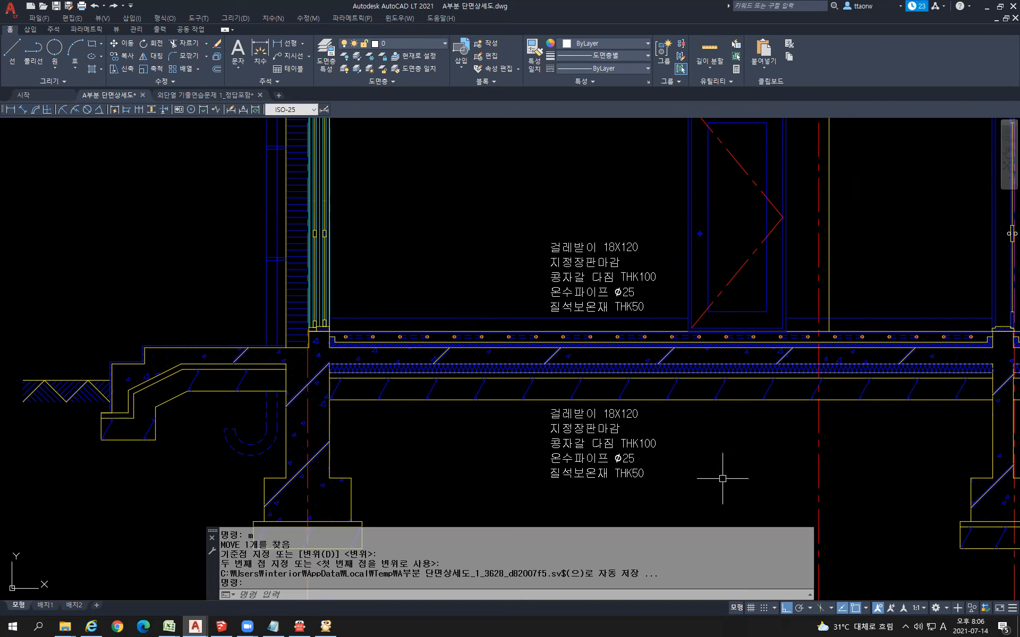
key("Escape")
- Open the note below the slab for editing, select its first line and move the text formatting box clear of the note
middle_click_drag(696, 433, 707, 406)
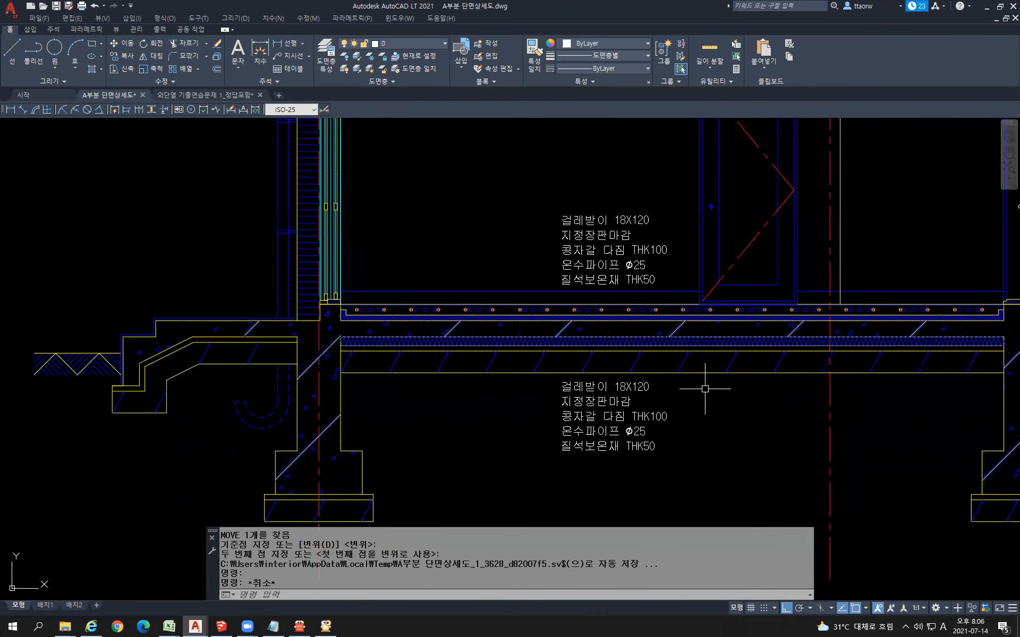
scroll(588, 376, "down", 1)
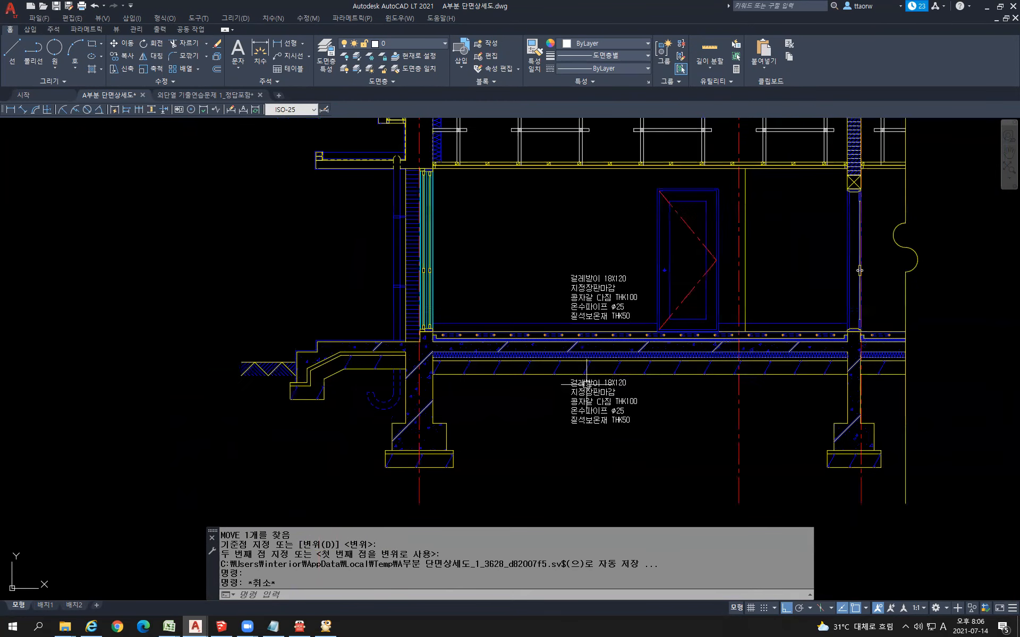
scroll(638, 386, "up", 1)
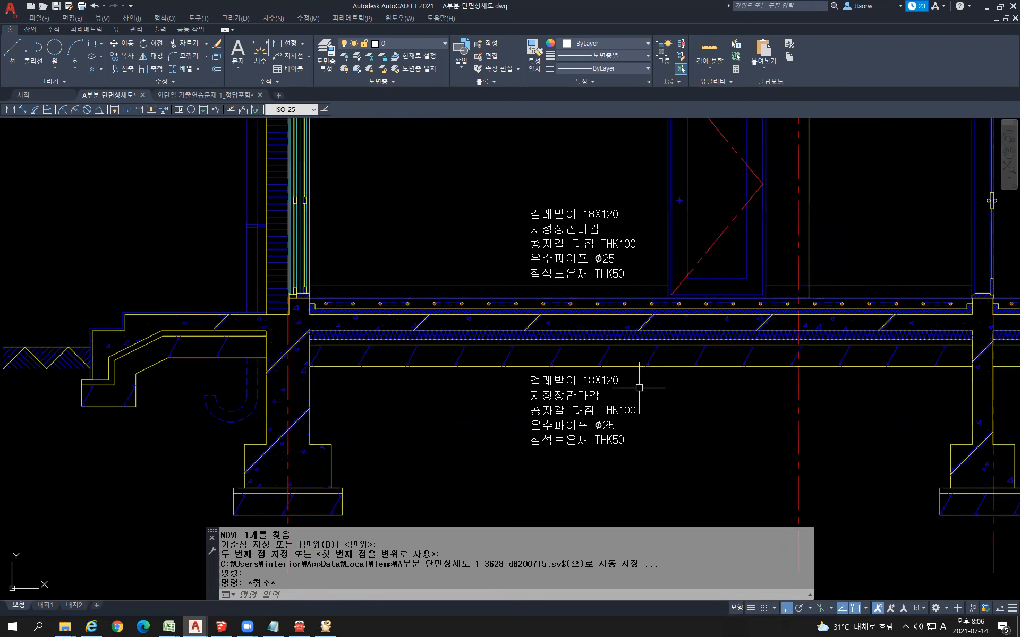
left_click(537, 386)
double_click(539, 381)
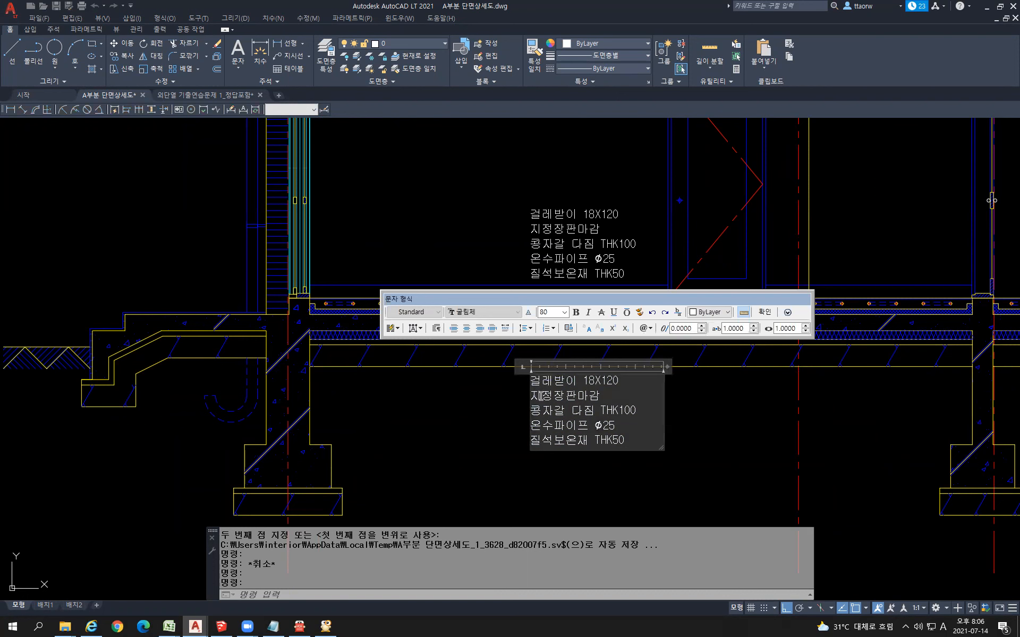
left_click_drag(534, 382, 621, 383)
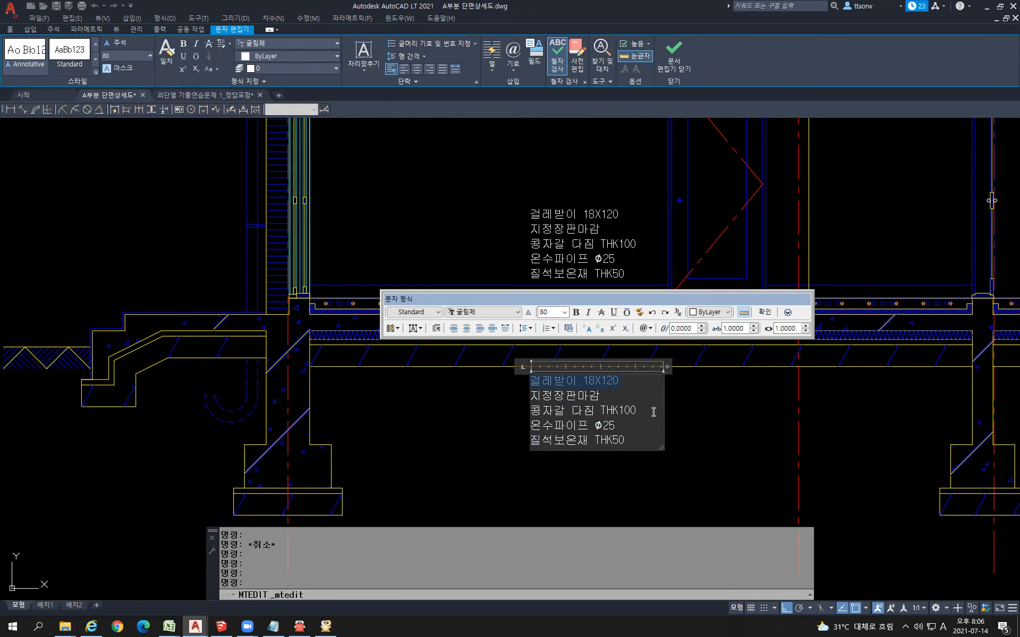
left_click_drag(629, 299, 623, 205)
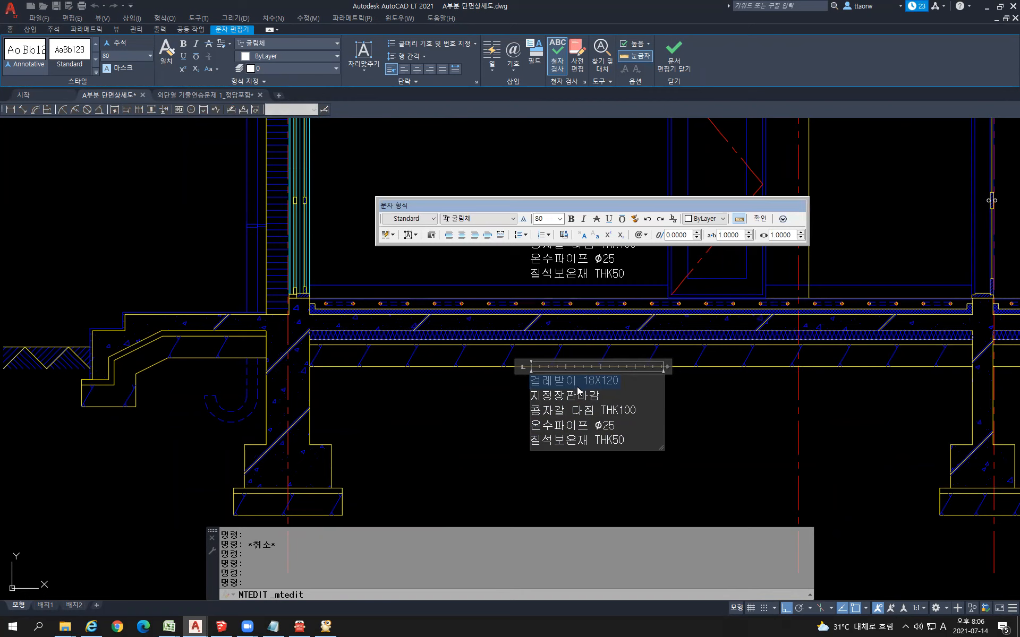
type("cjf")
key("BackSpace")
key("BackSpace")
key("BackSpace")
type("cjf지정장판마감")
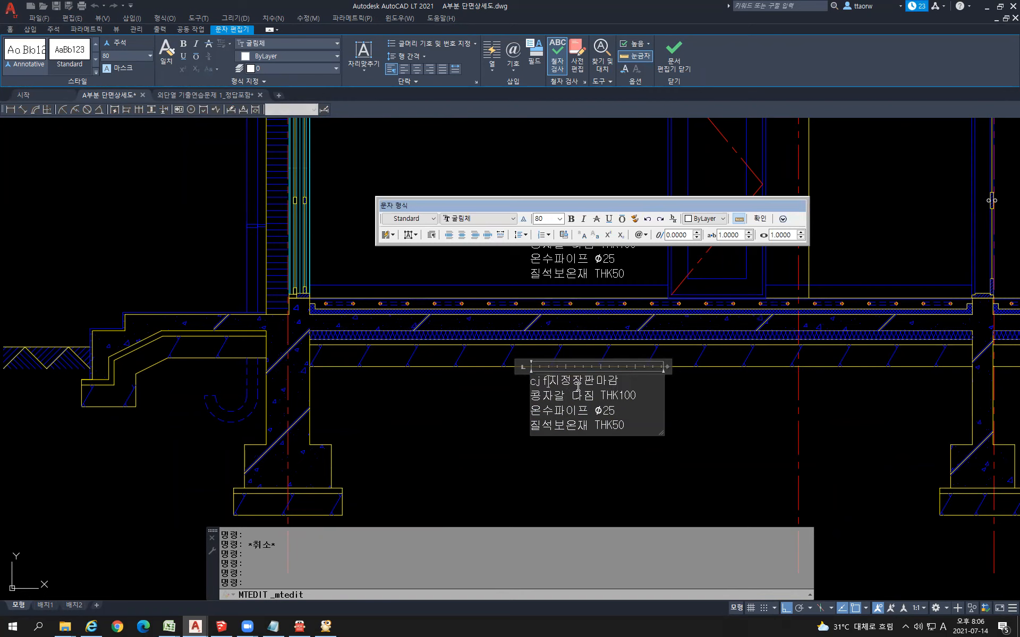
key("ctrl+z")
key("ctrl+z")
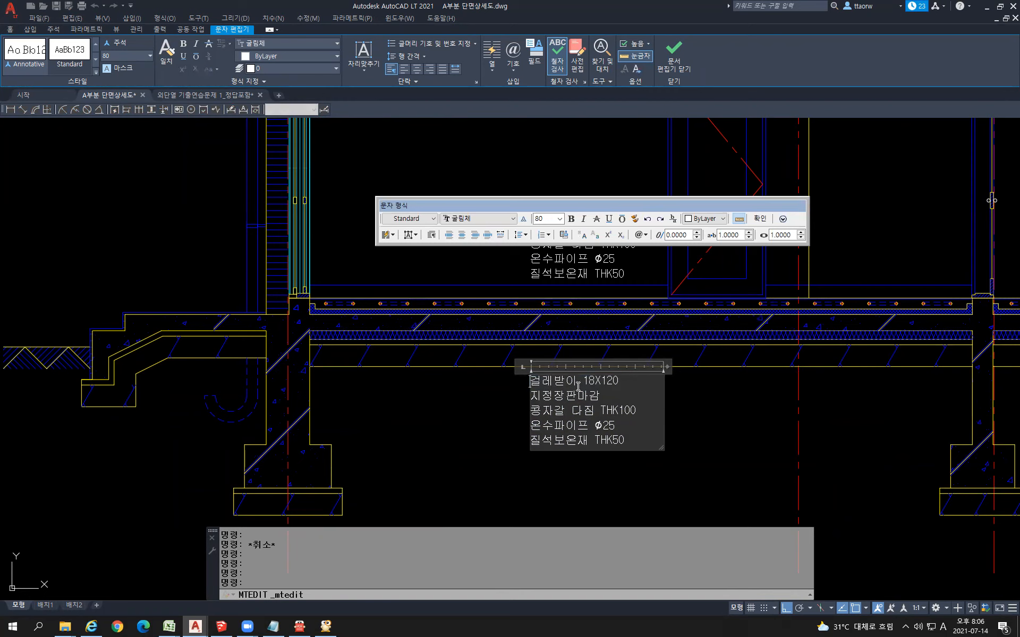
- Enter "철근콘크리트 THK150" as the note's first line, removing 걸레받이 and breaking the line after the thickness
type("철근콘크")
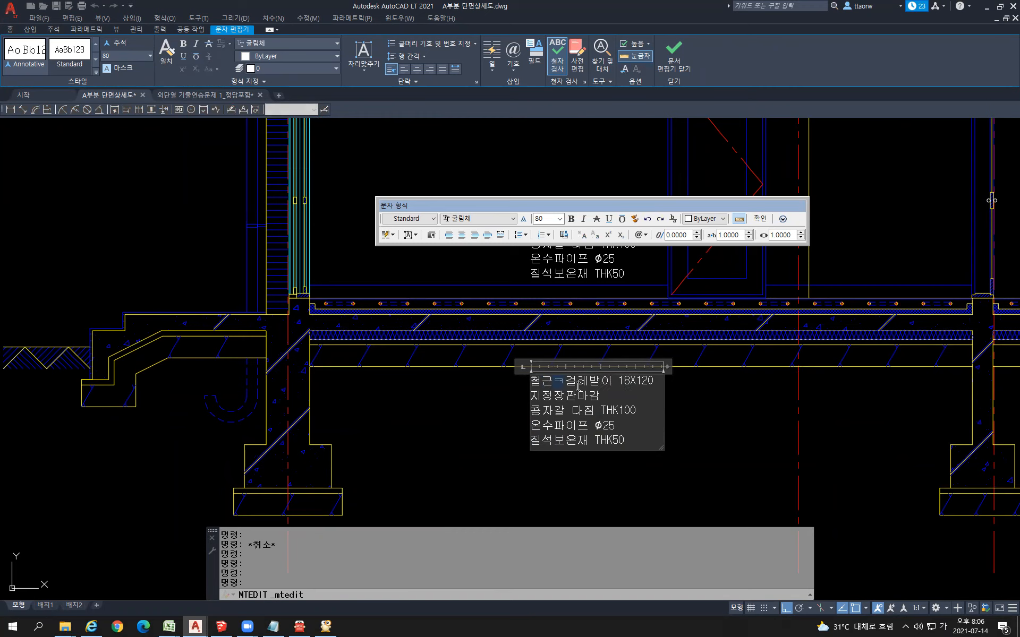
type("리트 THK")
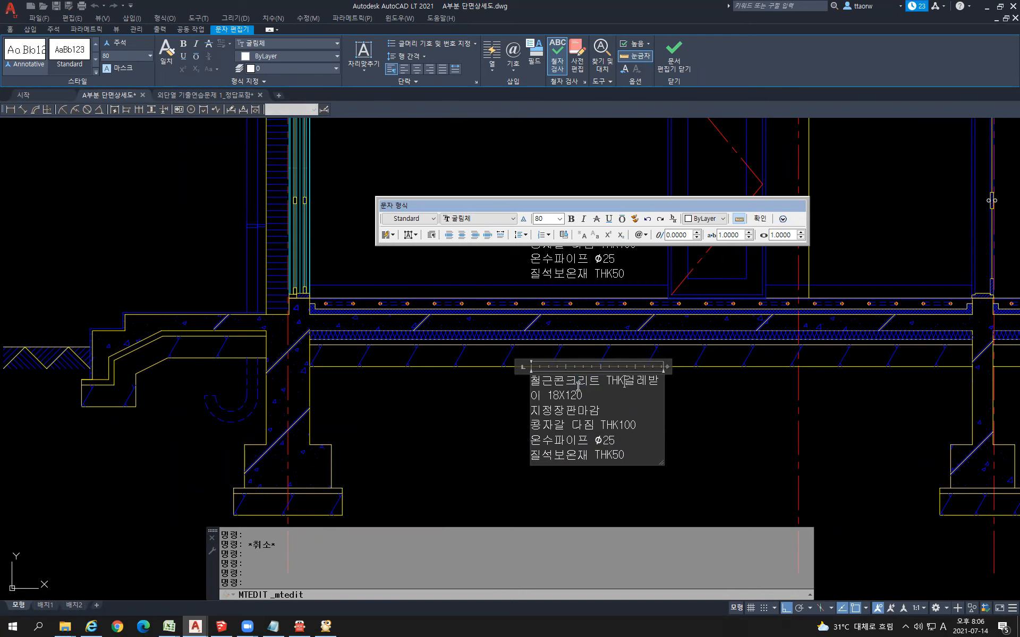
type("150")
key("Delete")
key("Delete")
key("Delete")
key("Delete")
key("Delete")
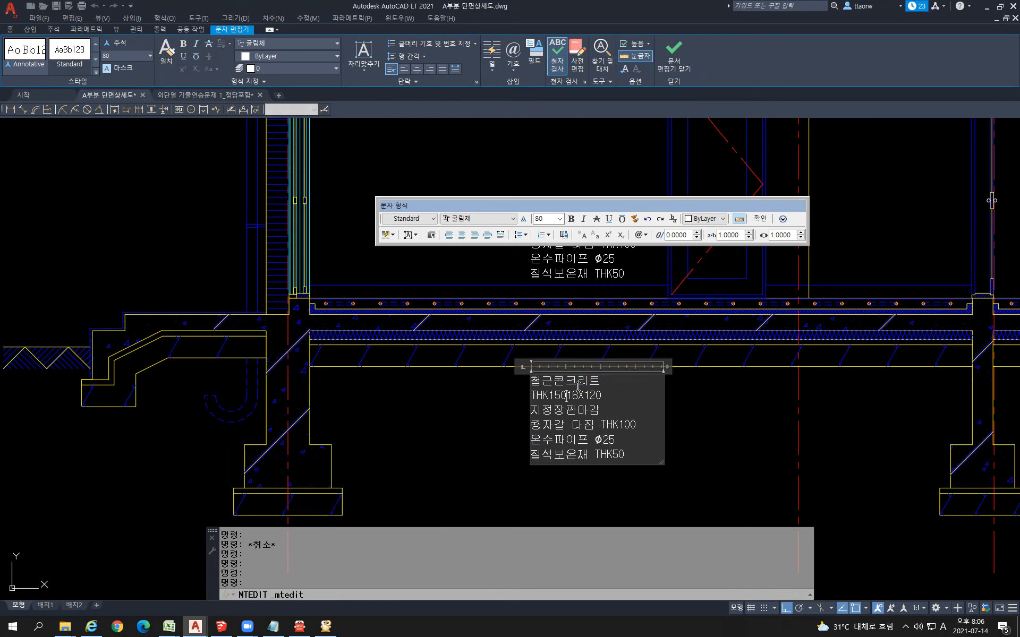
key("Return")
- Replace the remaining "18X120" and 지정장판마감 text with "단열재 THK80" as the note's second line
key("Delete")
key("Delete")
key("Delete")
key("Delete")
key("Delete")
key("Delete")
key("Delete")
key("Delete")
key("Delete")
key("Delete")
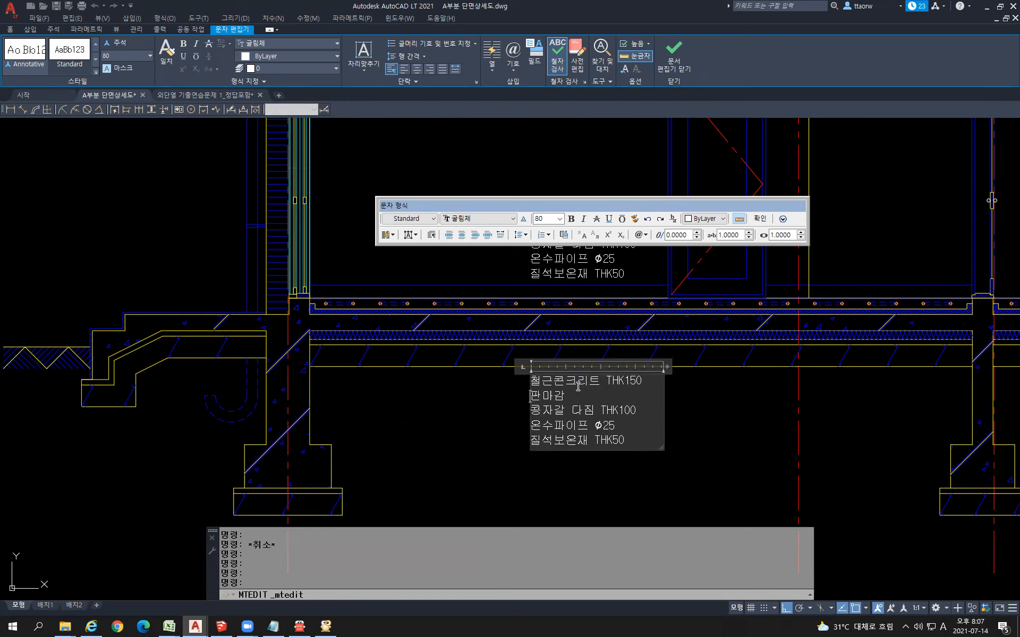
type("eksdu")
key("BackSpace")
key("BackSpace")
key("BackSpace")
key("BackSpace")
key("BackSpace")
key("Hangul")
type("바닥")
key("BackSpace")
key("BackSpace")
type("단열재 THK80")
key("Delete")
key("Delete")
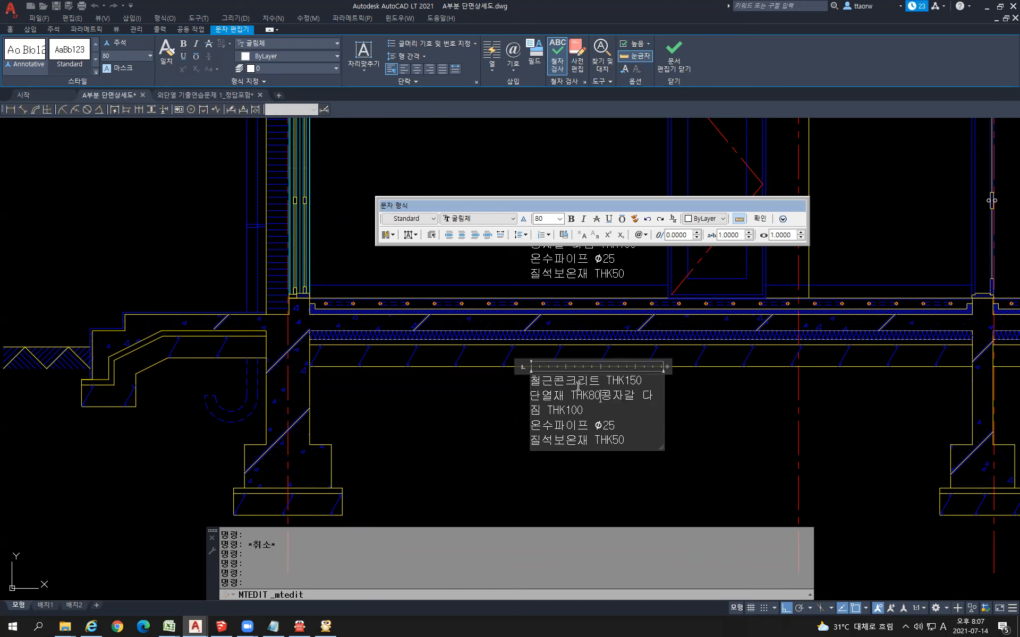
key("Return")
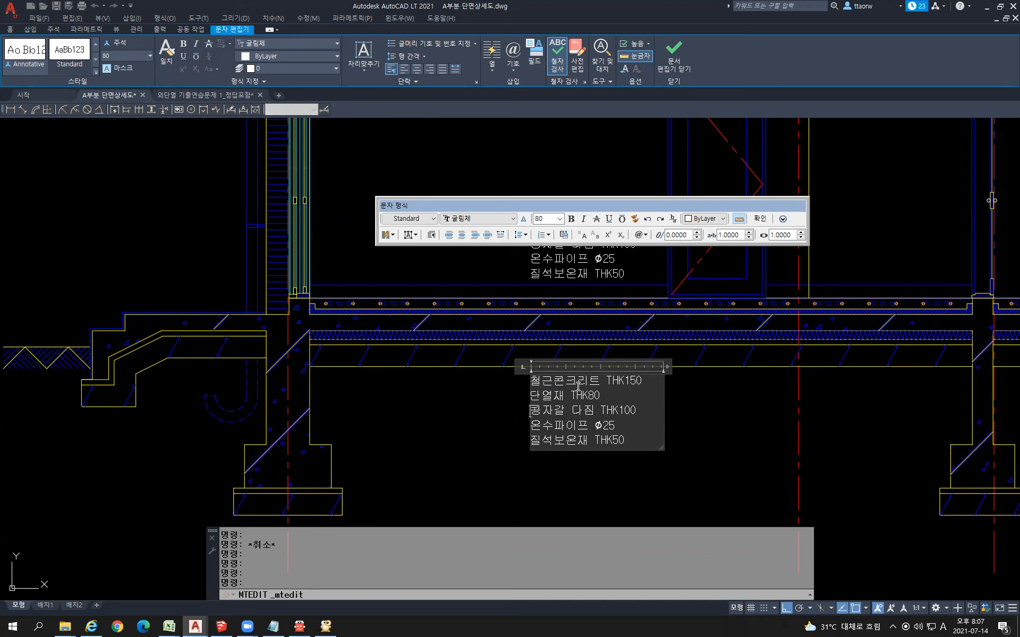
- Change the third line to "밑창콘크리트 THK50" and delete the 온수파이프 line and the word 질석보온재 below it
key("Delete")
key("Delete")
key("Delete")
key("Delete")
key("Delete")
key("Delete")
key("Delete")
type("ㄱ")
key("BackSpace")
type("민")
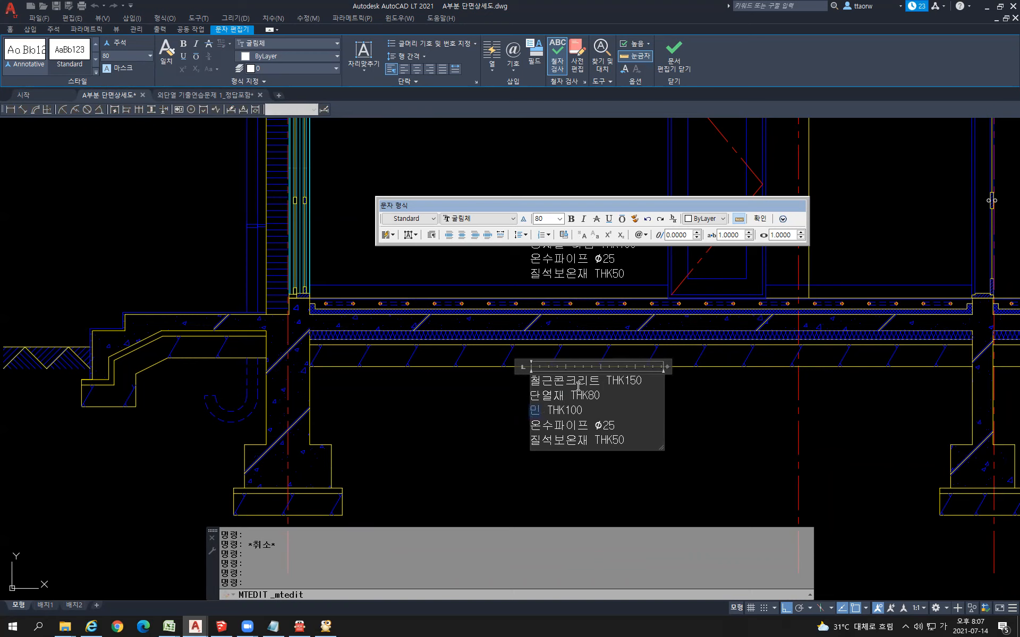
type("창콘크리트")
key("Delete")
key("Delete")
key("Delete")
key("Delete")
key("Delete")
key("Delete")
key("Delete")
key("Delete")
key("Delete")
key("Delete")
key("Delete")
key("Delete")
key("Delete")
key("Delete")
key("Delete")
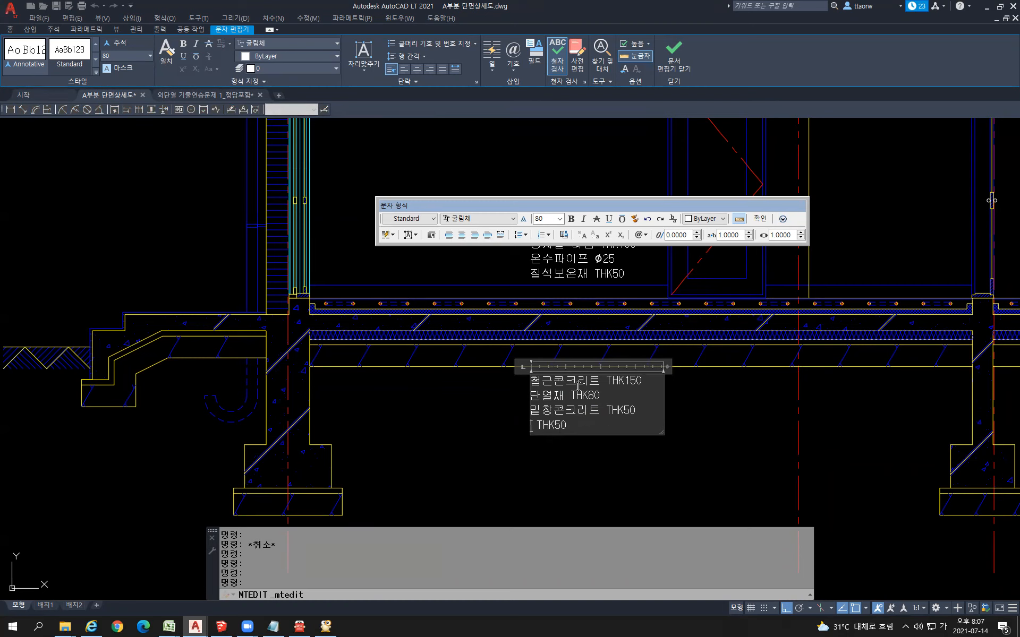
- Change the note's last line to "잡석 THK200" and finish editing the text
type("잡서")
type("200")
left_click(731, 494)
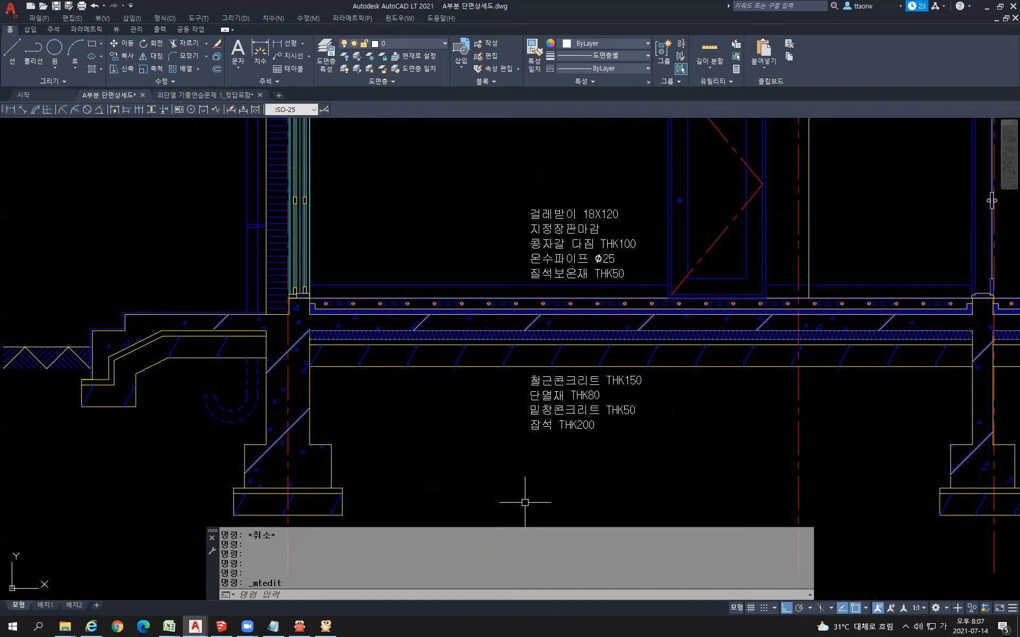
key("Return")
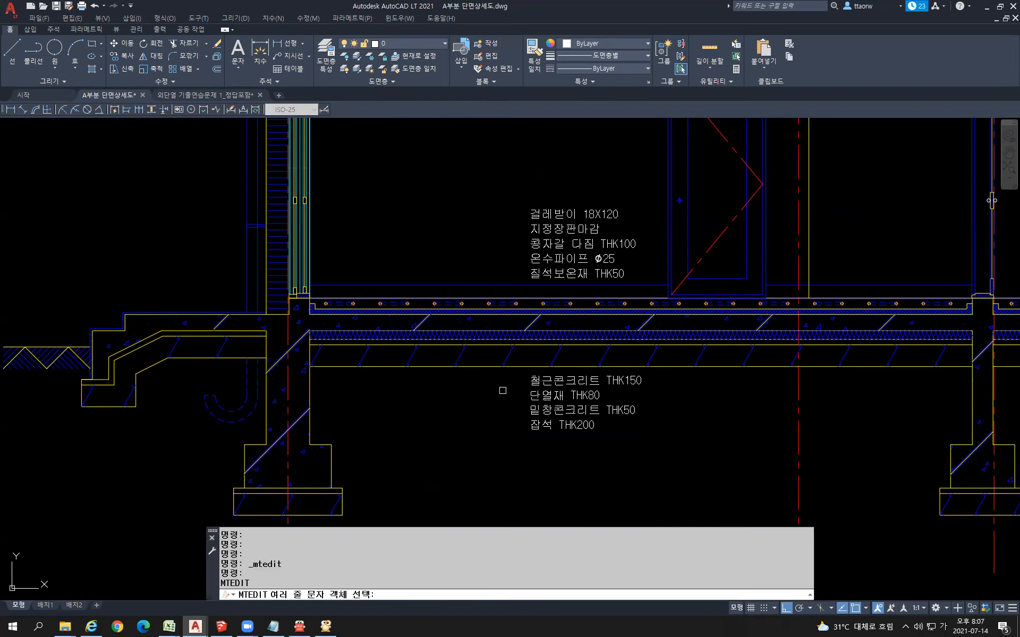
key("Escape")
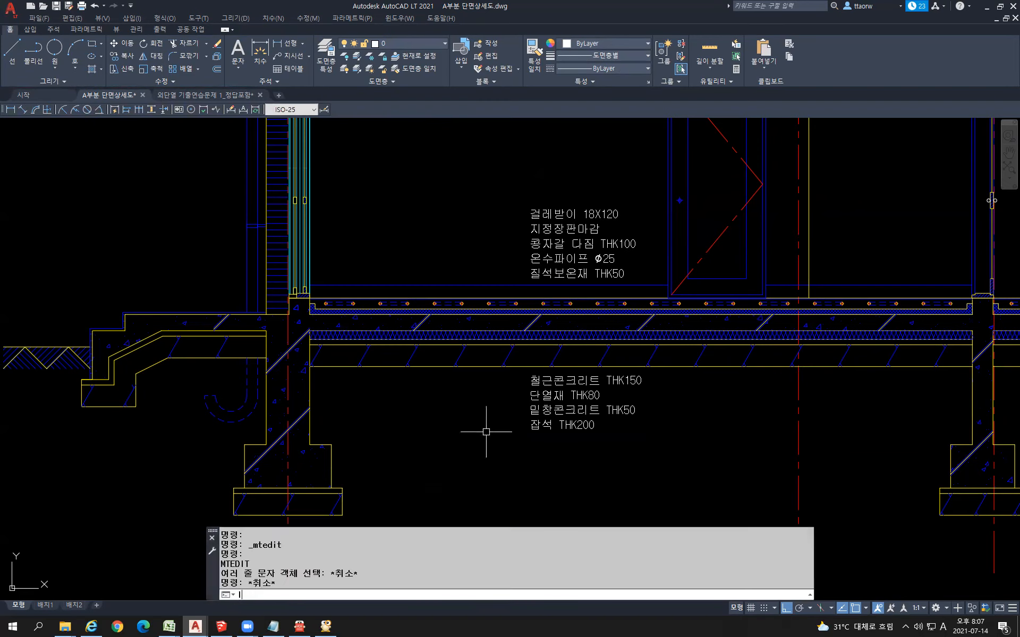
- Draw a vertical leader line beside both notes, from the 잡석 line up through the floor to above the upper note
type("L")
key("Return")
left_click(503, 430)
left_click(467, 190)
key("Return")
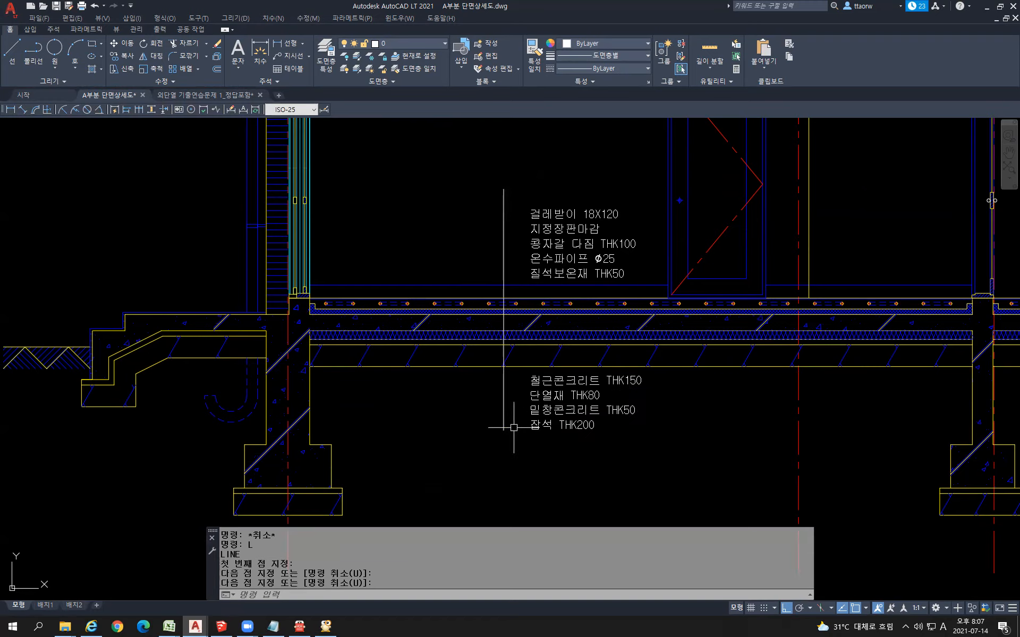
- Move the vertical leader line horizontally a little closer to the notes
scroll(514, 428, "up", 6)
scroll(514, 427, "down", 2)
left_click(513, 410)
left_click(449, 368)
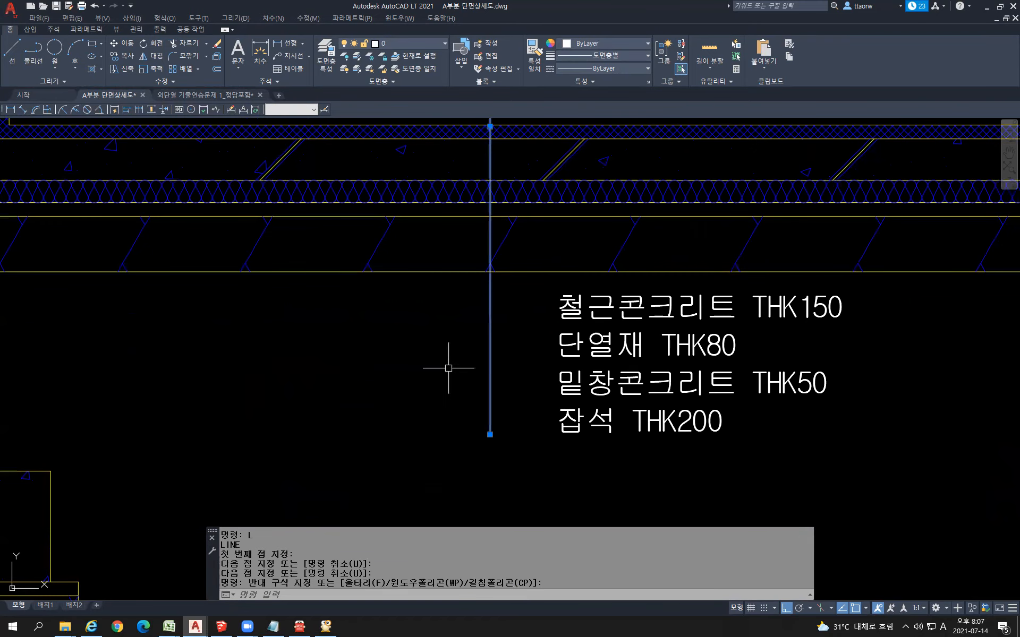
type("m")
key("Return")
left_click(376, 370)
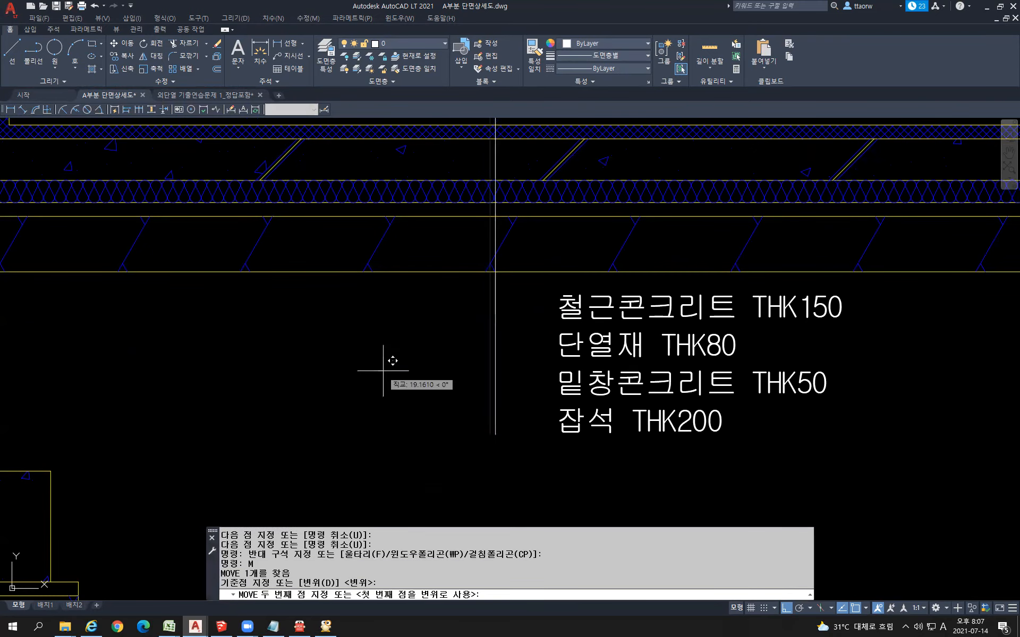
left_click(405, 370)
key("Escape")
key("Escape")
- Draw a short horizontal line from the vertical leader toward the "잡석 THK200" text
type("l")
key("Return")
scroll(585, 426, "up", 4)
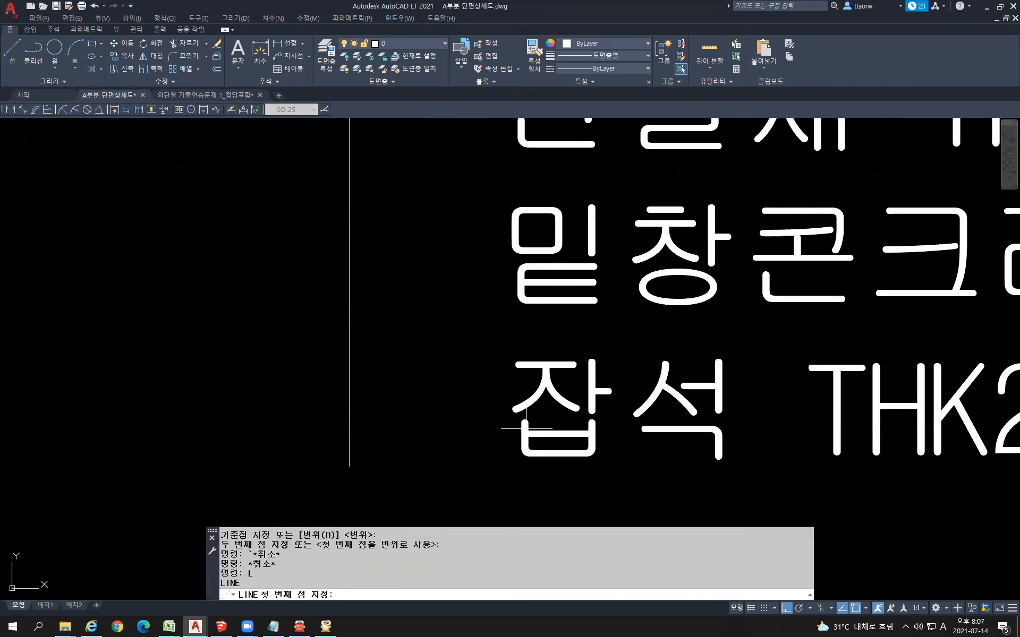
scroll(507, 419, "down", 2)
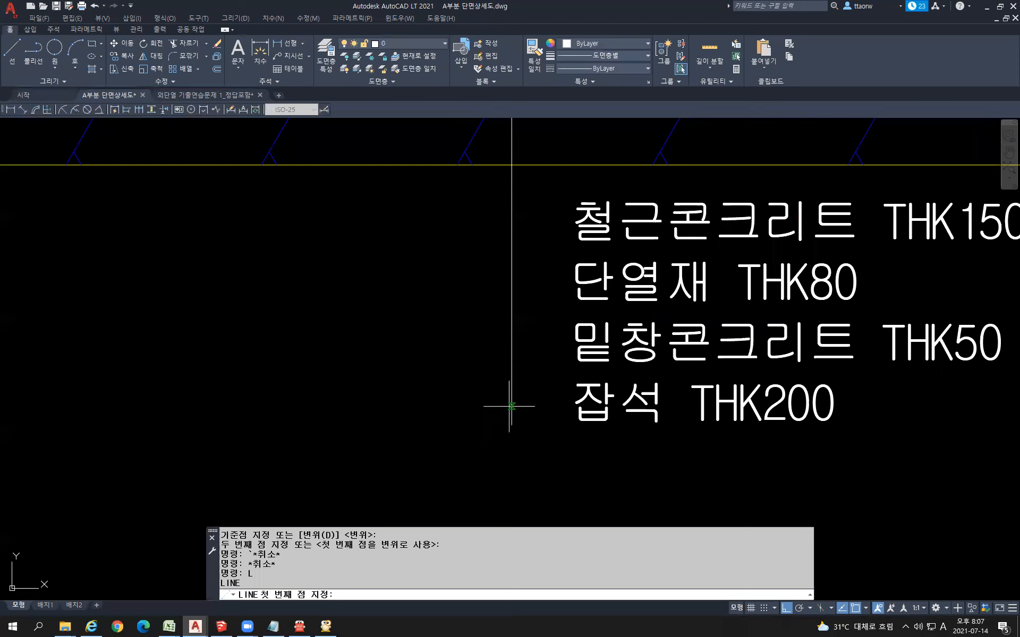
left_click(511, 405)
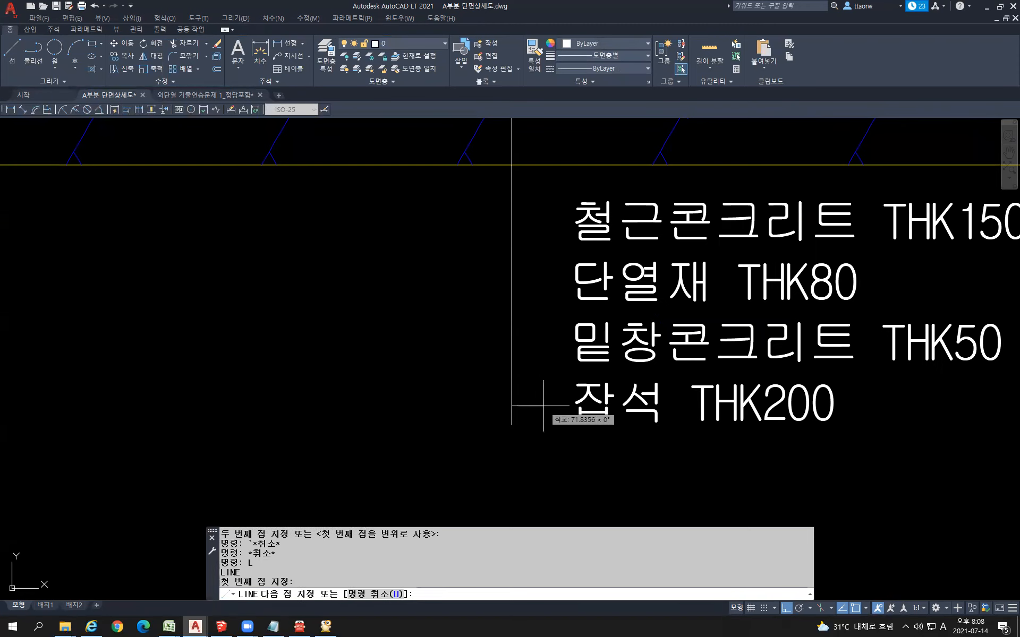
left_click(552, 408)
key("Escape")
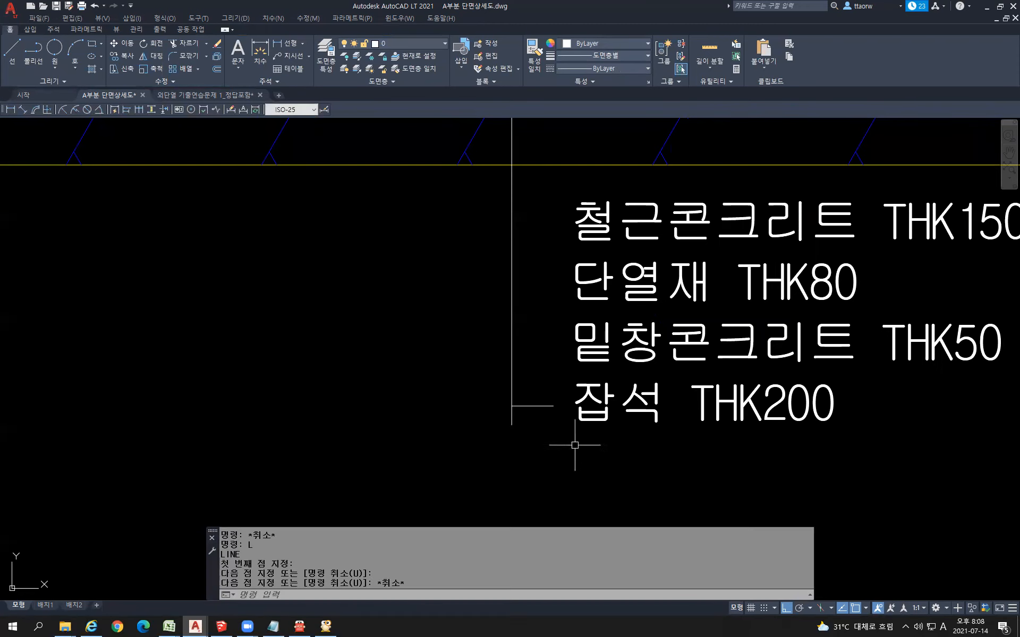
scroll(569, 463, "down", 3)
middle_click_drag(567, 458, 562, 461)
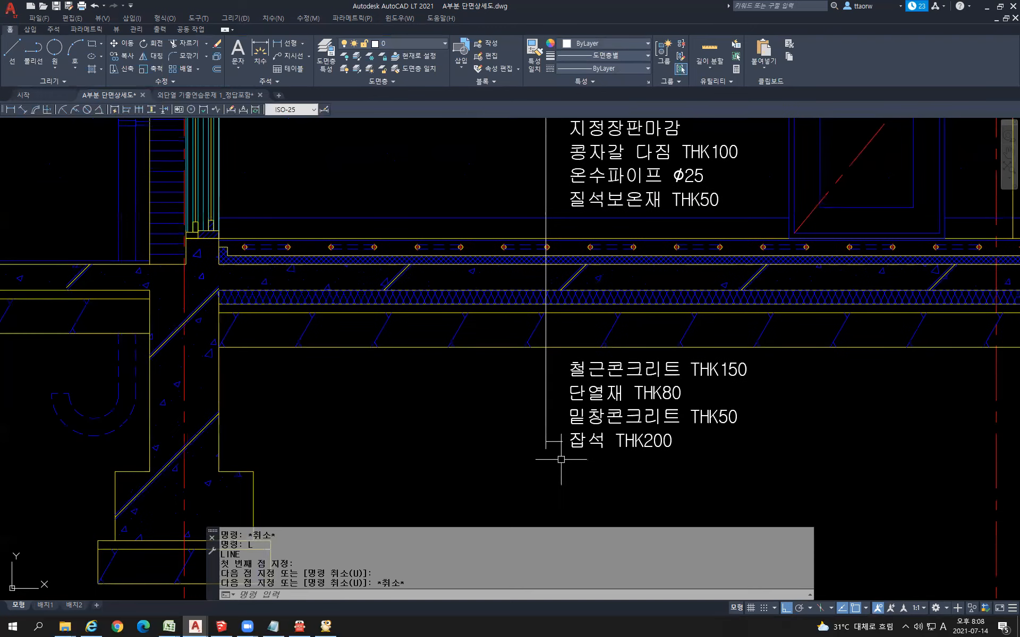
left_click(561, 458)
left_click(554, 434)
key("Escape")
scroll(526, 449, "down", 4)
scroll(528, 446, "up", 6)
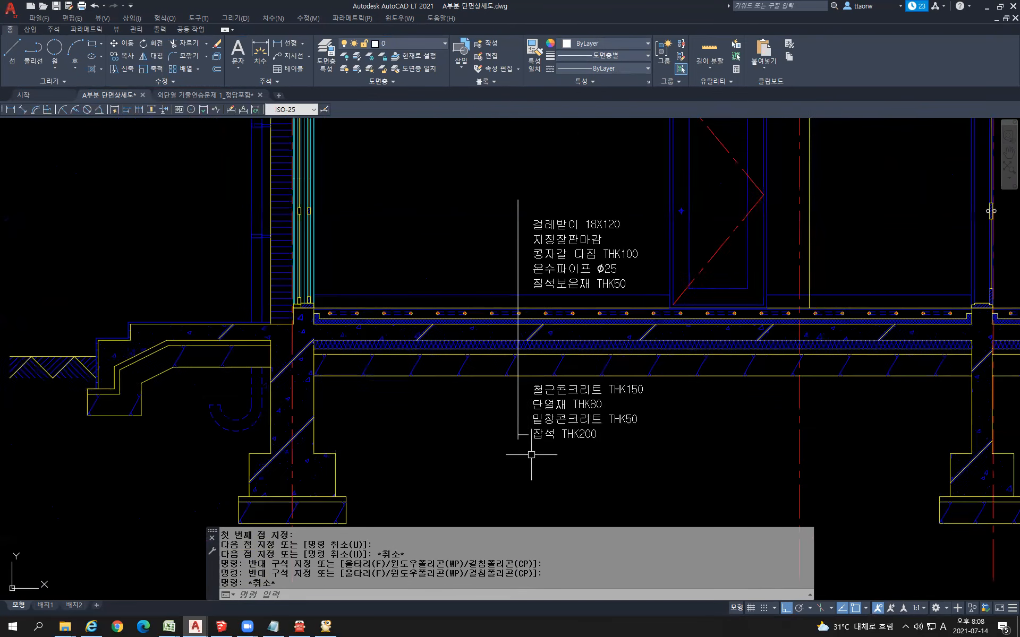
left_click(522, 423)
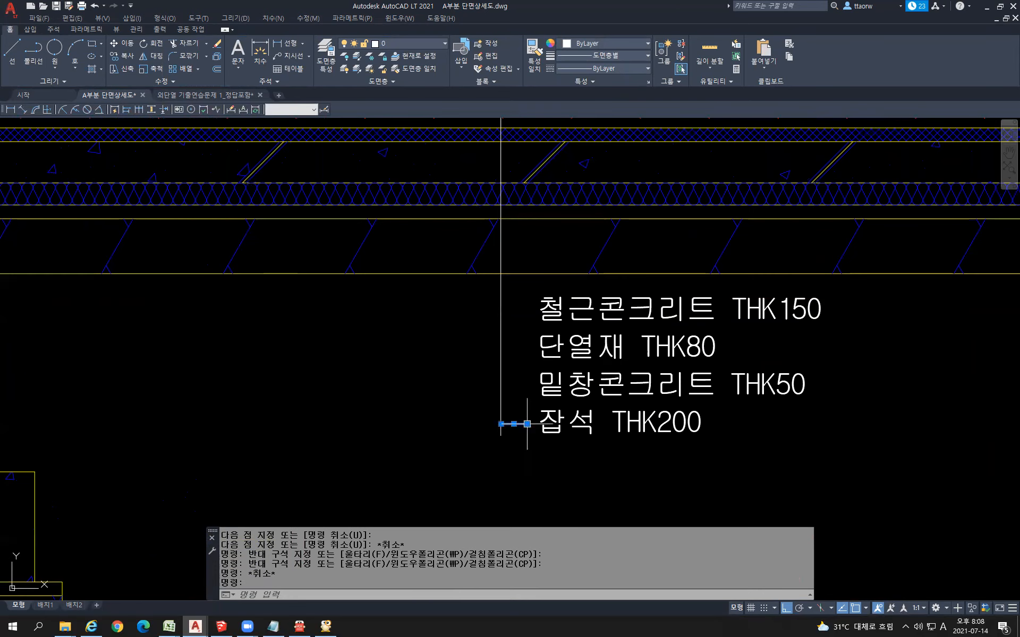
left_click(527, 424)
scroll(524, 462, "down", 3)
scroll(524, 452, "up", 3)
key("Escape")
left_click(519, 435)
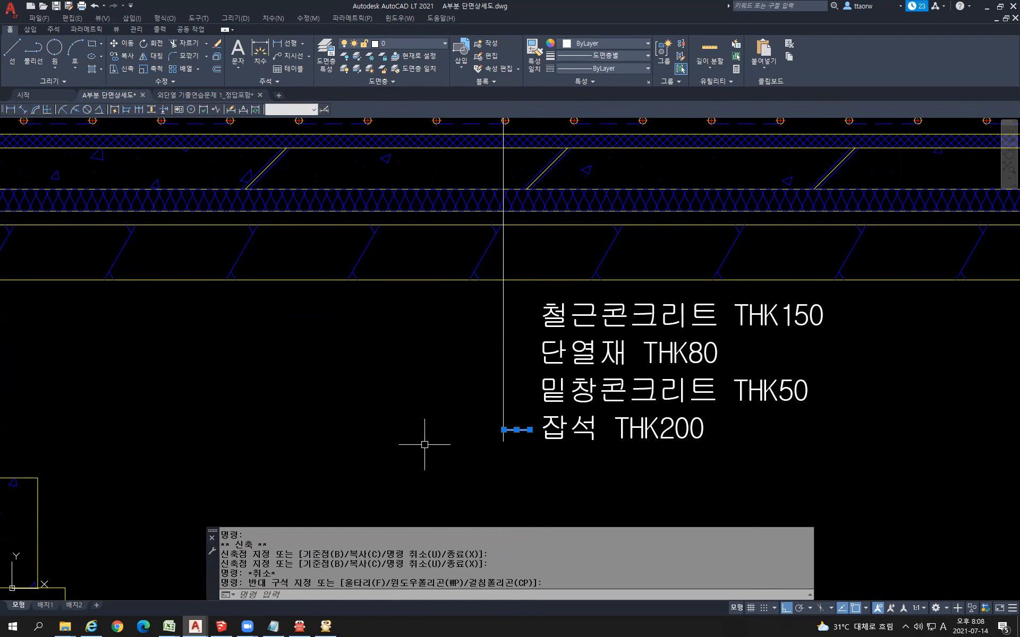
key("Escape")
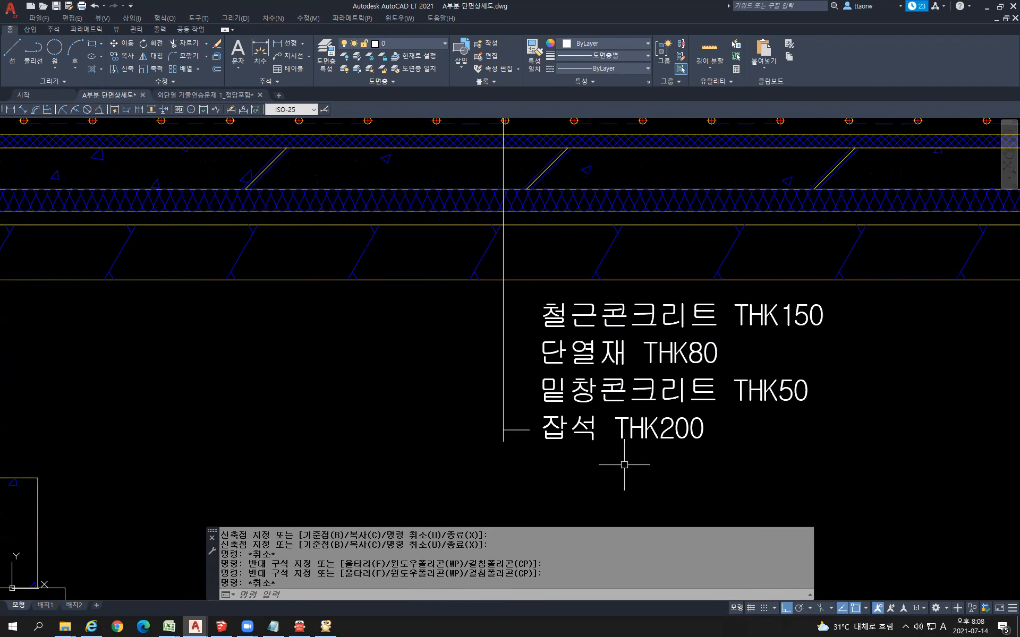
- Offset the short leader tick beside the "잡석 THK200" line upward three times at a spacing of 120
type("o")
key("Return")
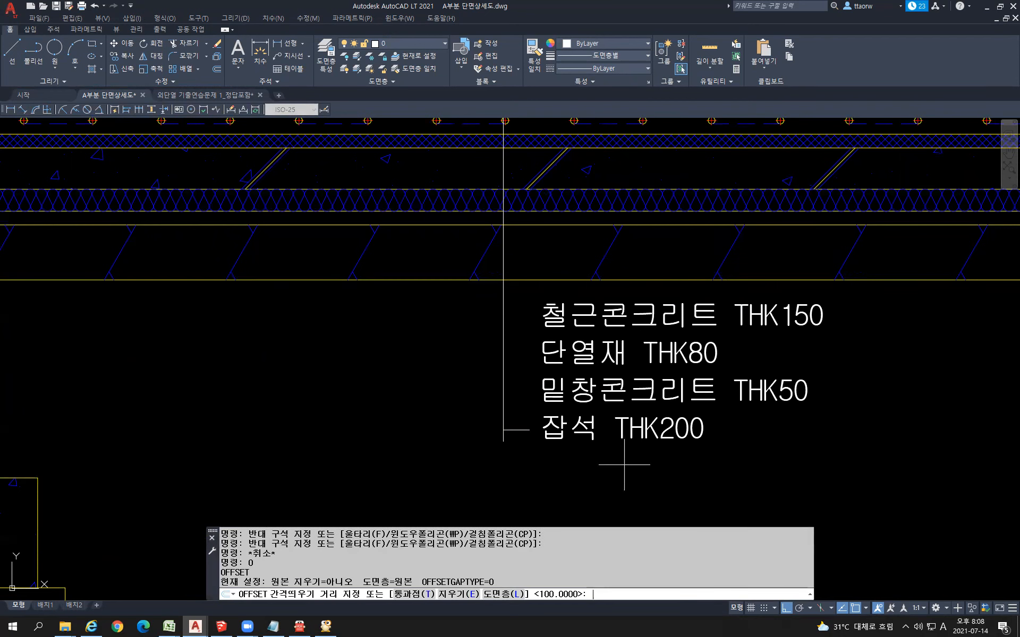
type("120")
key("Return")
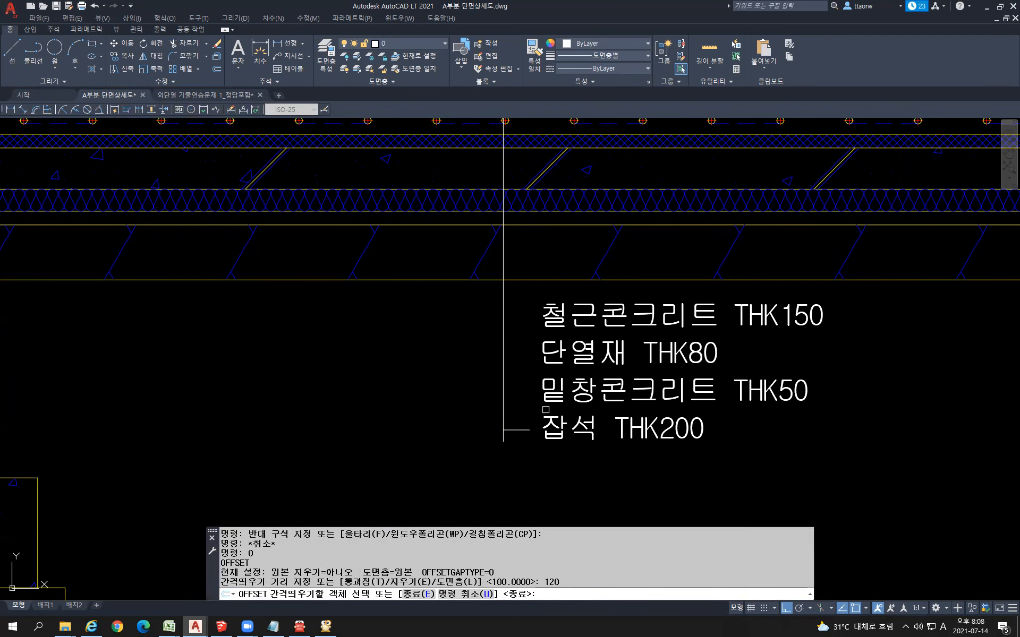
left_click(520, 429)
left_click(518, 406)
left_click(515, 397)
left_click(512, 366)
left_click(510, 365)
left_click(518, 338)
key("Escape")
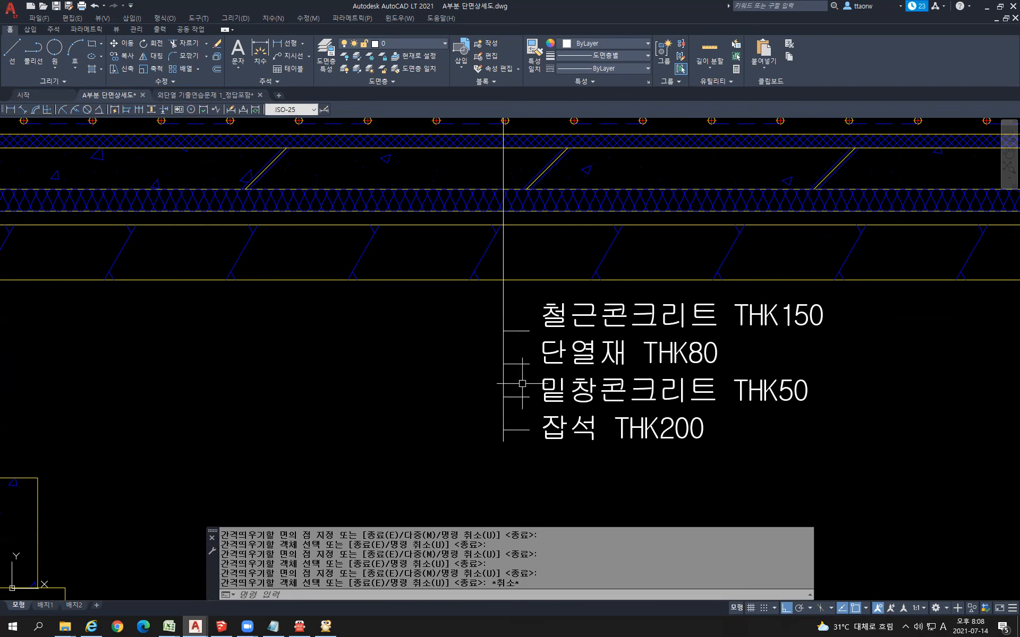
- Erase the three offset ticks above the "잡석 THK200" tick
left_click(525, 409)
left_click(507, 320)
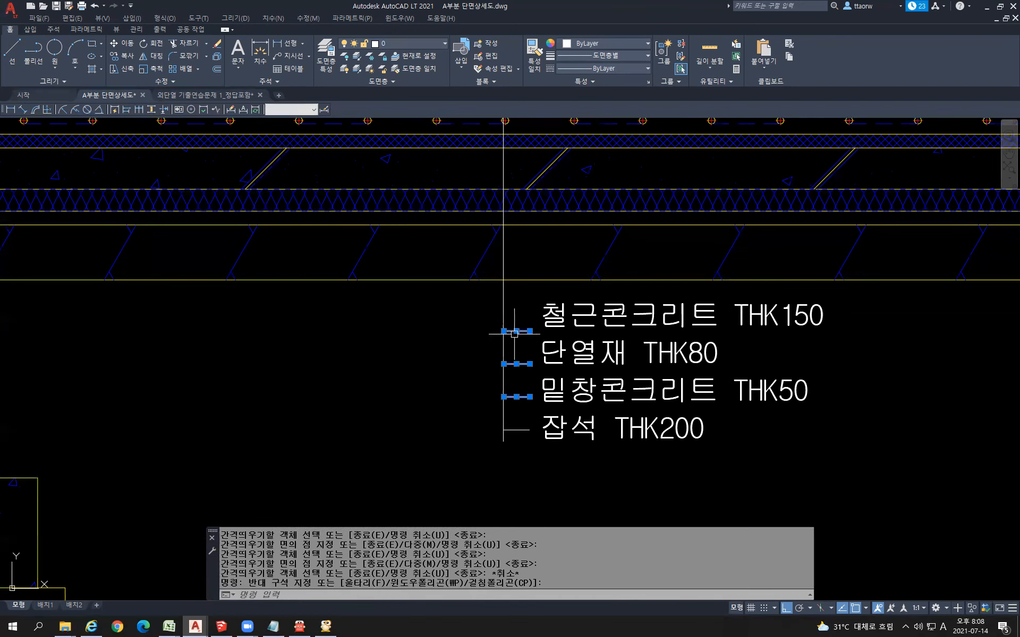
key("Delete")
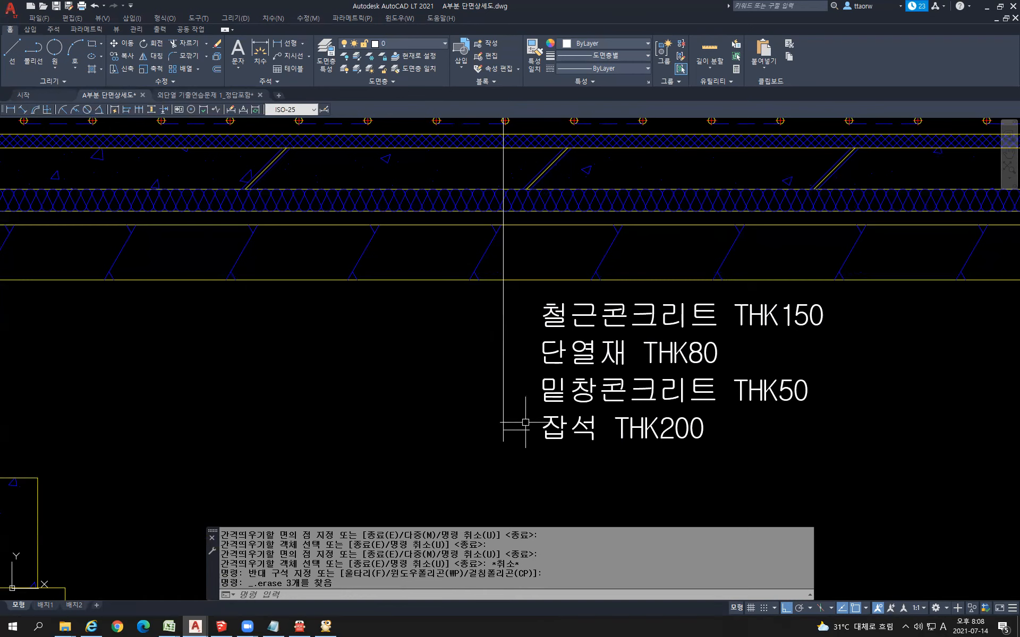
left_click(538, 491)
left_click(414, 425)
type("c")
key("Return")
key("Escape")
- Copy the "잡석 THK200" tick straight up to the "밑창콘크리트 THK50" line
type("co")
key("Return")
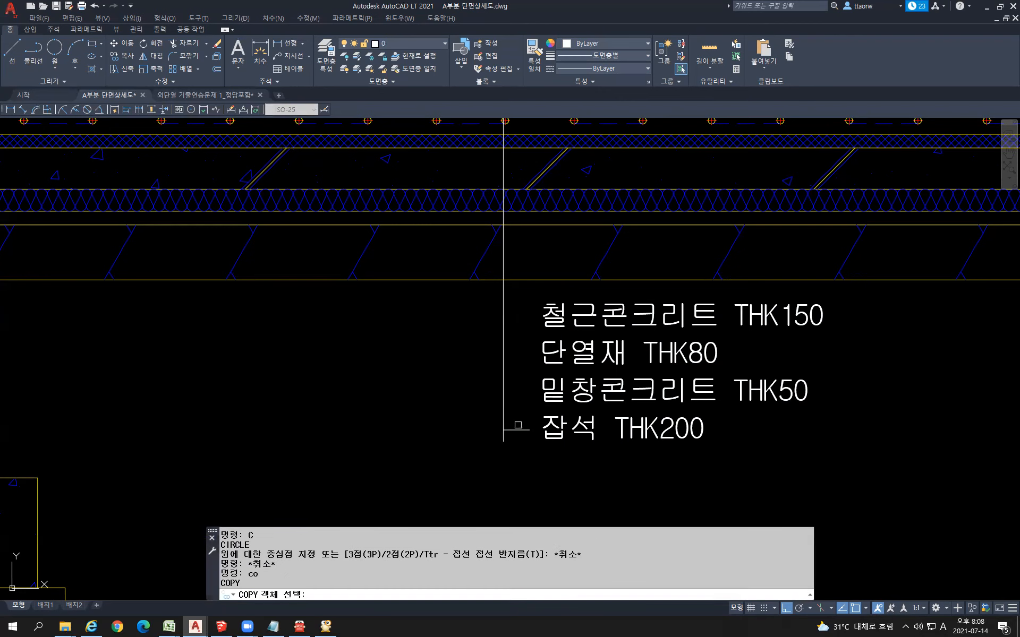
left_click(515, 428)
key("Return")
left_click(435, 440)
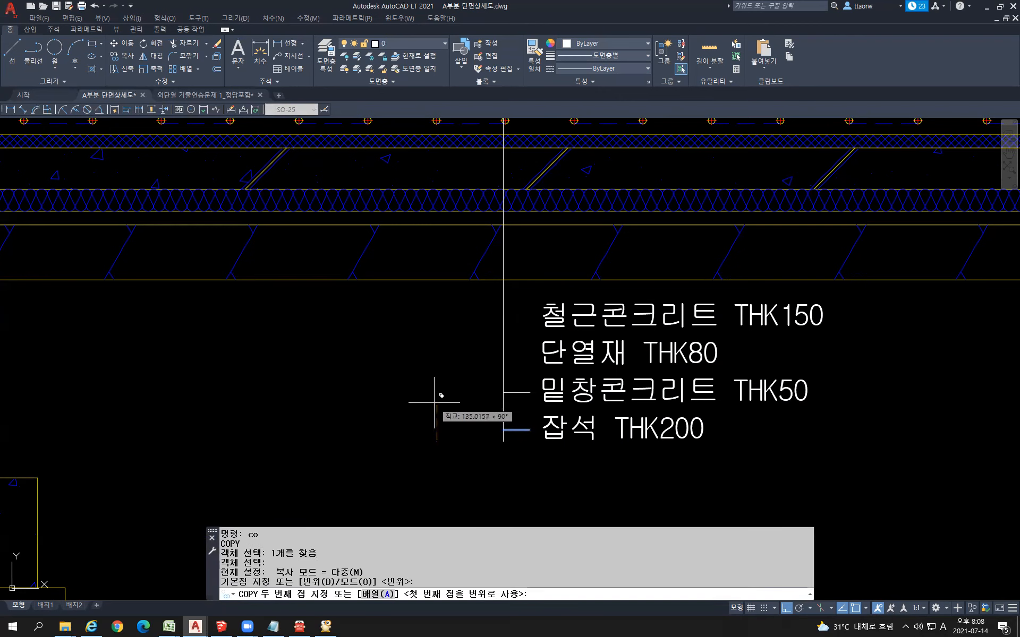
left_click(434, 410)
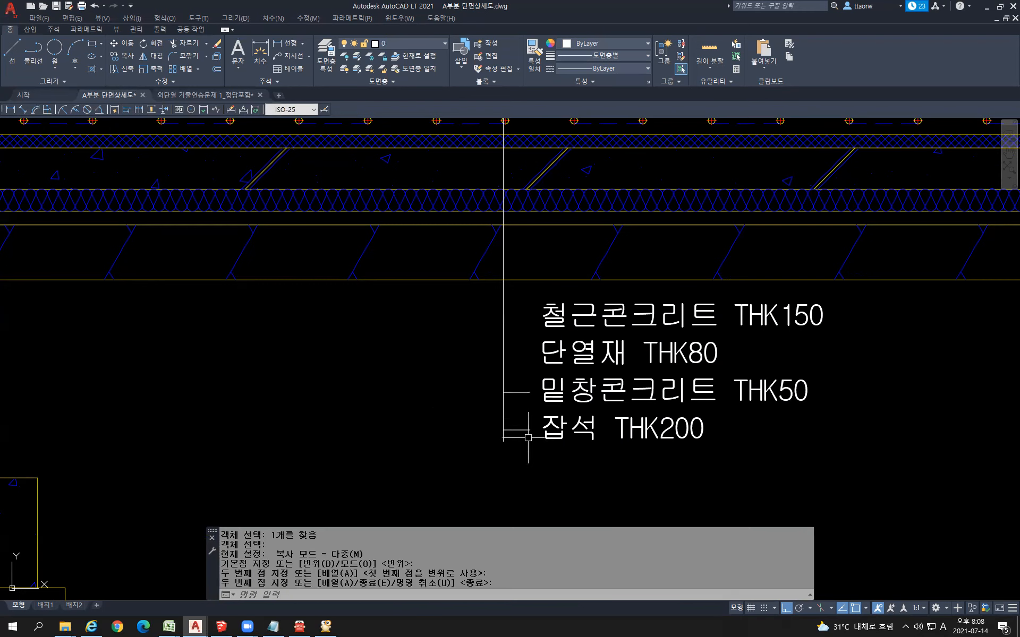
key("Escape")
- Copy the "밑창콘크리트 THK50" tick to the "단열재 THK80" and "철근콘크리트 THK150" lines, using the existing tick spacing
left_click(515, 392)
type("co")
key("Return")
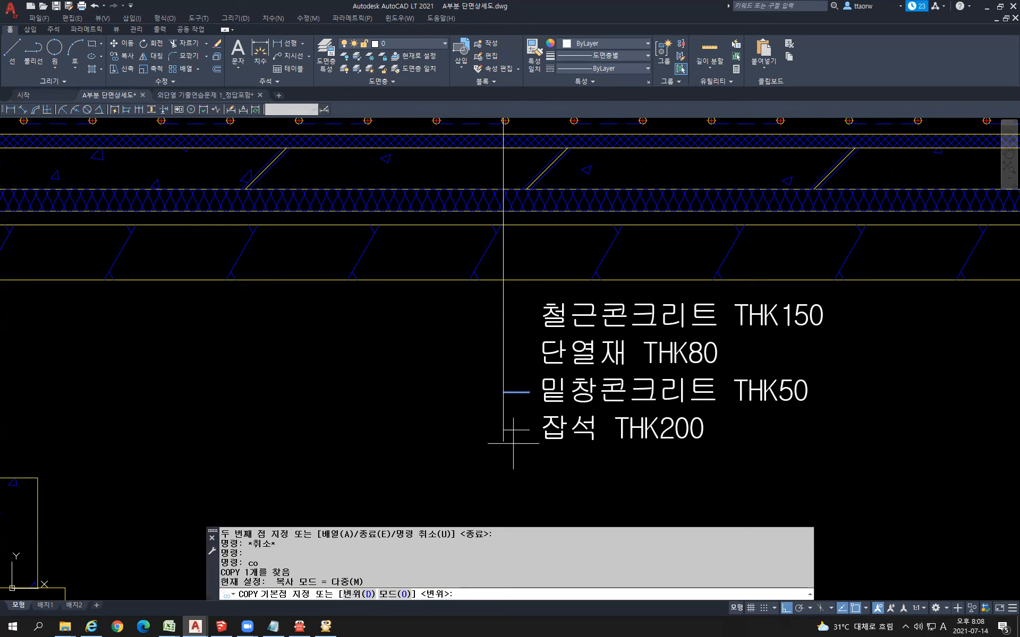
left_click(503, 429)
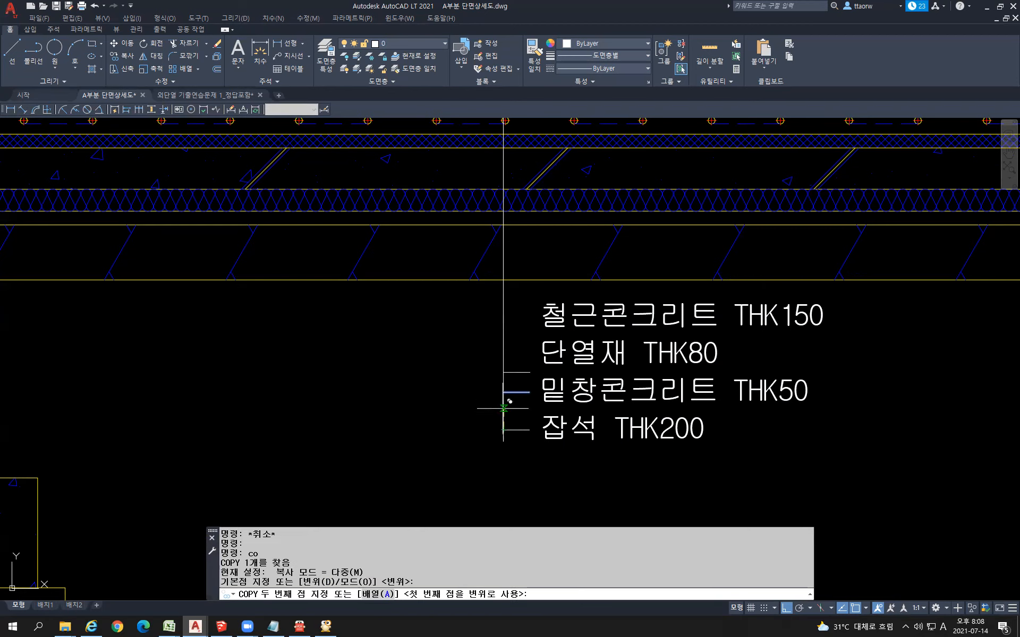
left_click(503, 392)
left_click(504, 354)
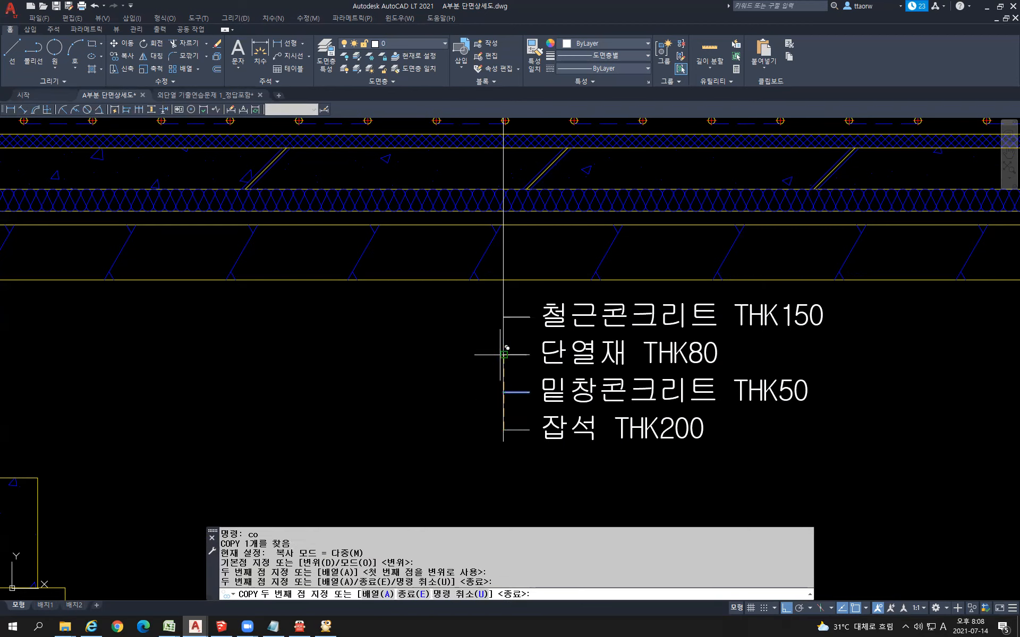
key("Return")
- Copy the "철근콘크리트 THK150" tick up along the vertical leader to the "걸레받이 18X120" line of the upper note
left_click(515, 317)
key("Return")
left_click(504, 317)
scroll(502, 316, "down", 2)
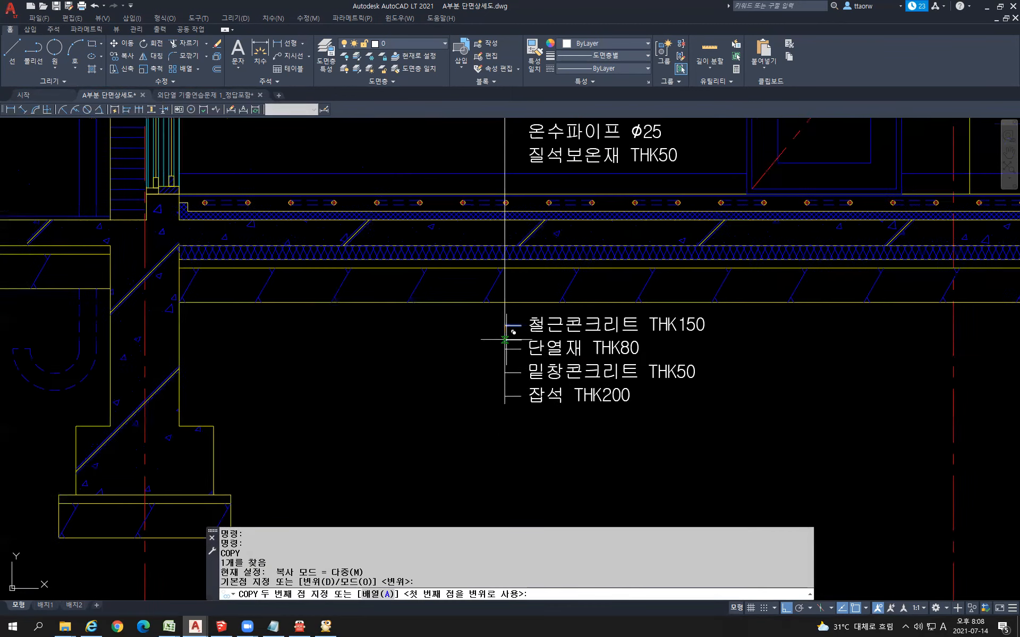
middle_click_drag(502, 318, 499, 428)
scroll(511, 181, "up", 2)
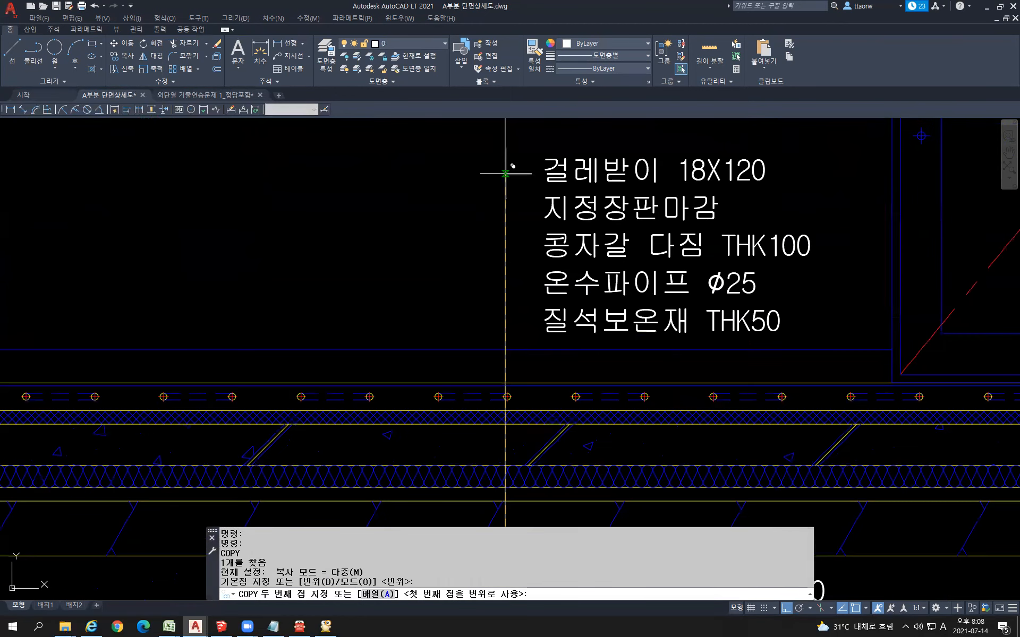
left_click(506, 169)
key("Return")
- Copy the "걸레받이 18X120" tick straight down to the "지정장판마감" line
left_click(519, 169)
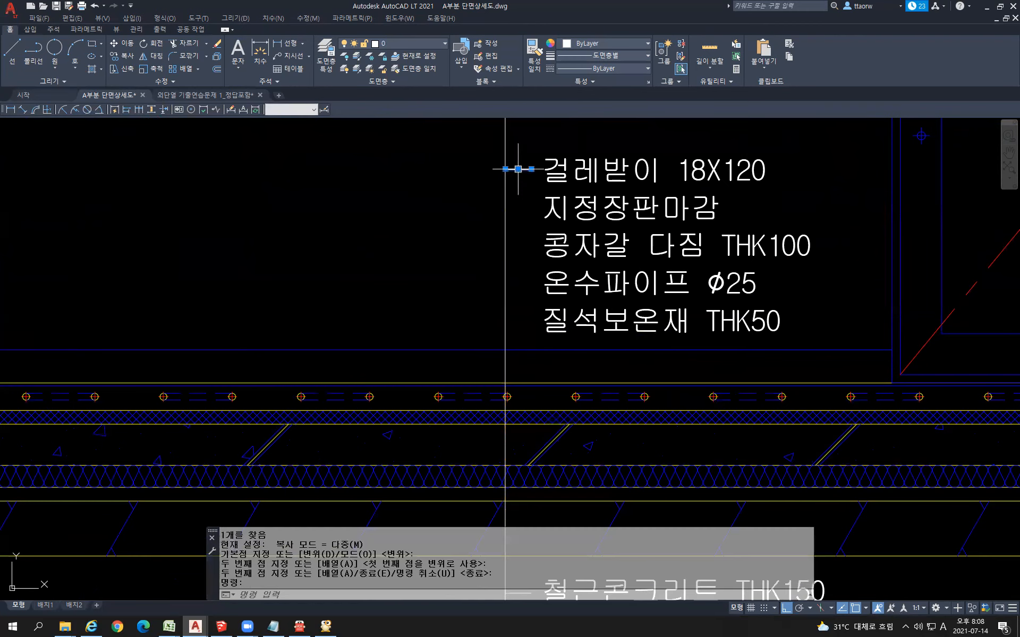
key("Return")
left_click(481, 175)
left_click(485, 208)
key("Return")
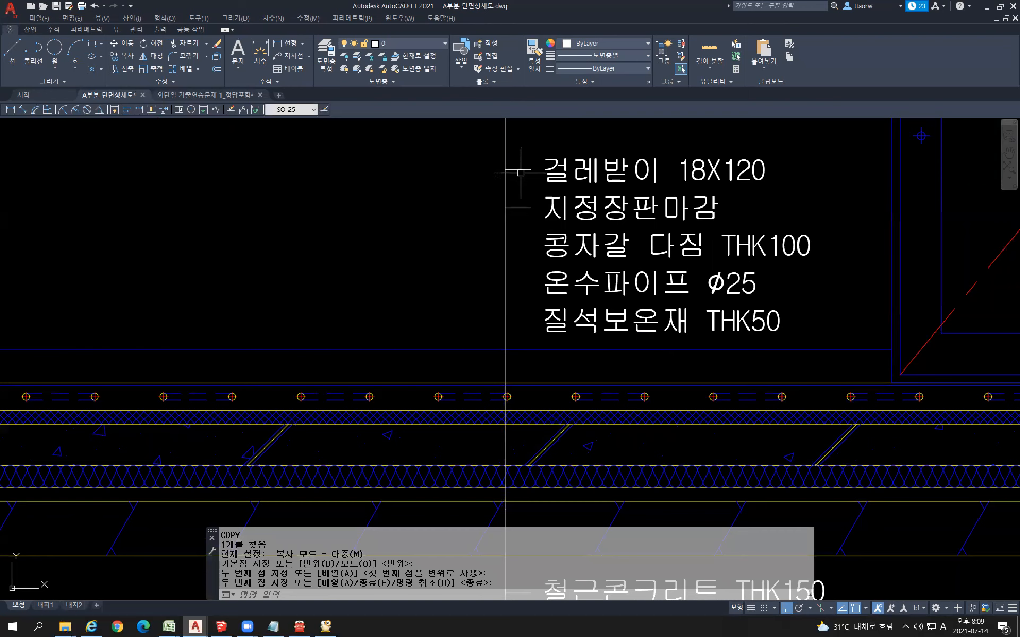
- Copy the "지정장판마감" tick at the same spacing to the 콩자갈 다짐, 온수파이프 and 질석보온재 lines
left_click(514, 207)
key("Return")
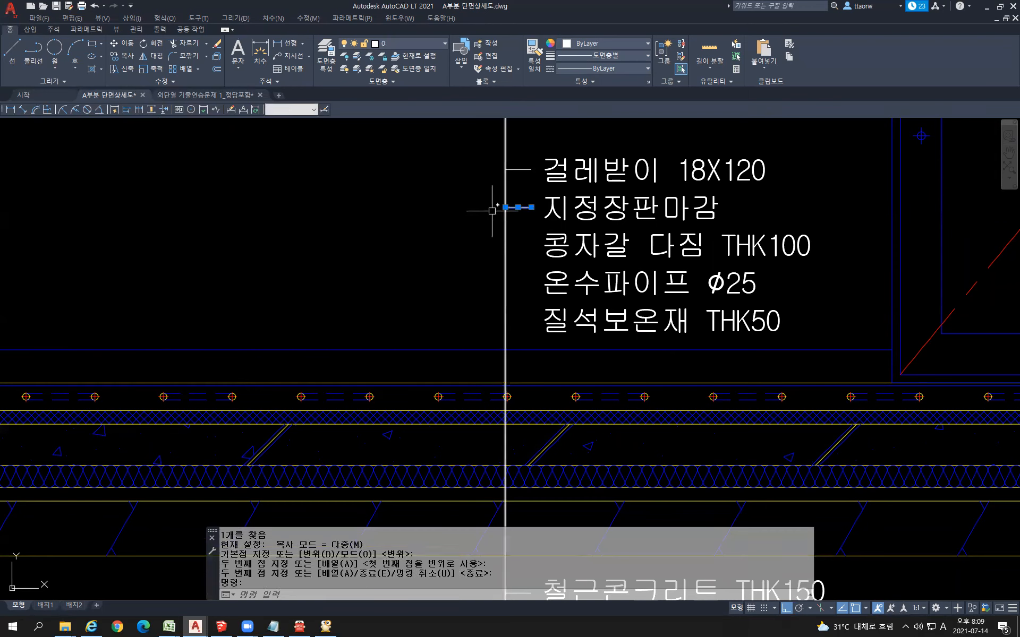
left_click(505, 169)
left_click(505, 207)
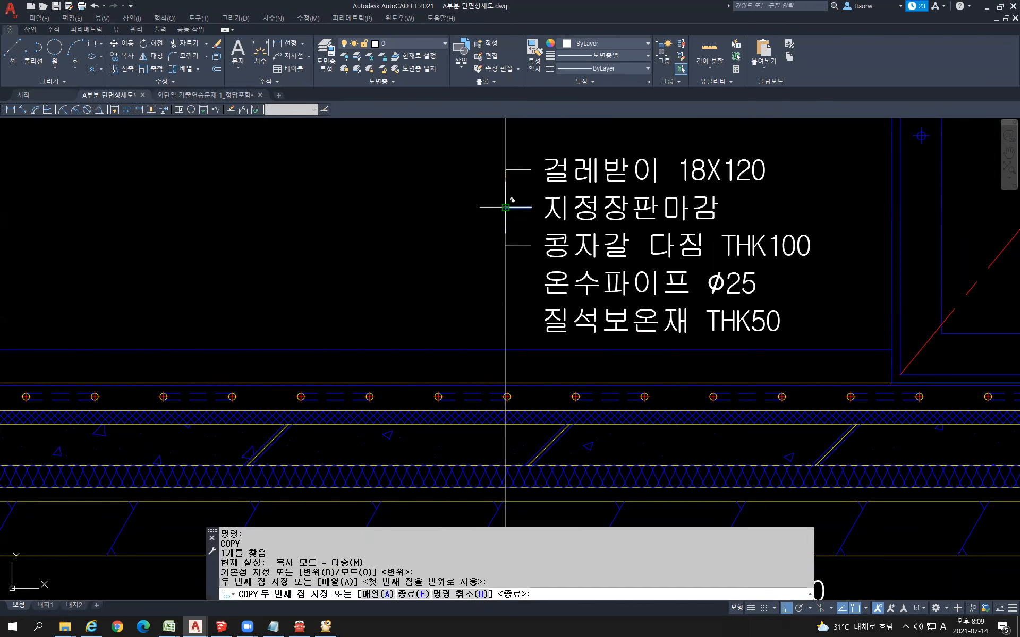
left_click(505, 246)
left_click(505, 284)
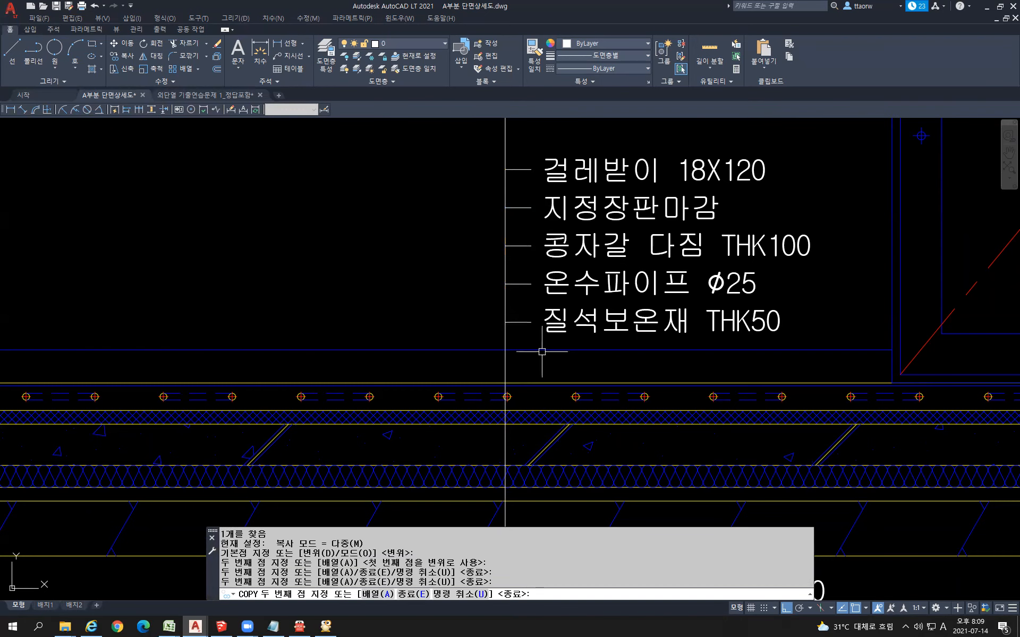
key("Return")
- Fillet the vertical leader with the "걸레받이 18X120" tick into a sharp corner at its upper end
scroll(736, 328, "down", 4)
middle_click_drag(737, 327, 654, 247)
key("Escape")
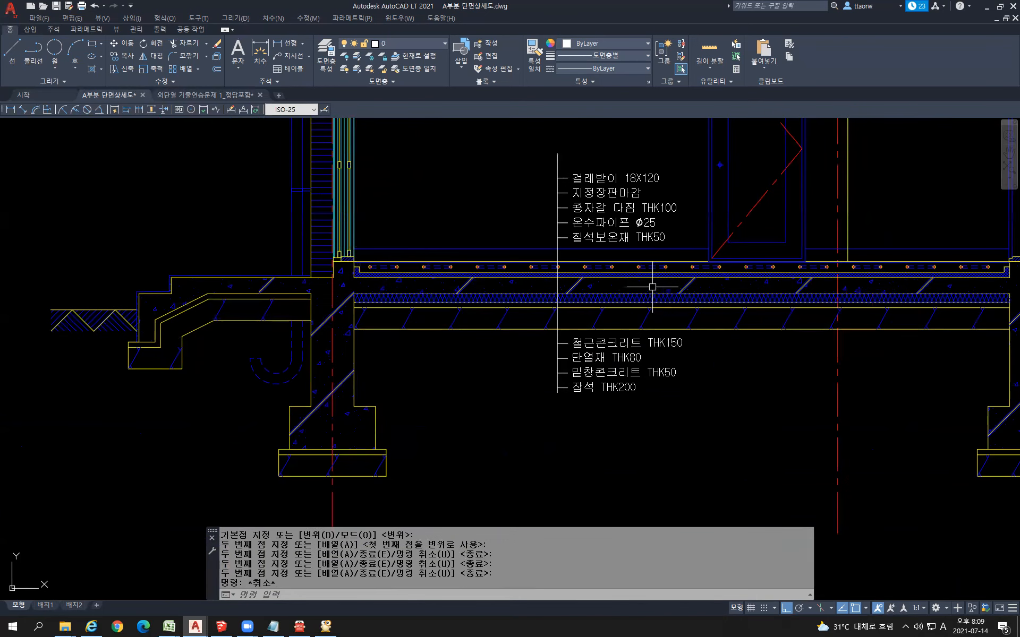
type("f")
key("Return")
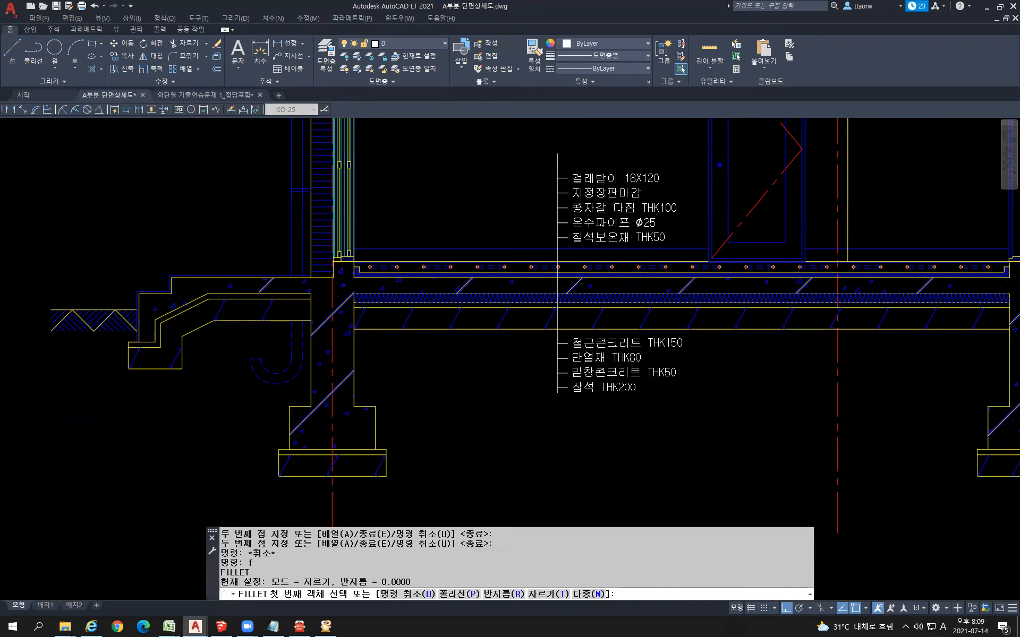
scroll(555, 154, "up", 4)
left_click(563, 236)
left_click(574, 215)
- Fillet the vertical leader with the "잡석 THK200" tick into a sharp corner at its lower end
scroll(578, 333, "down", 3)
middle_click_drag(577, 430, 563, 374)
scroll(563, 374, "up", 6)
key("Return")
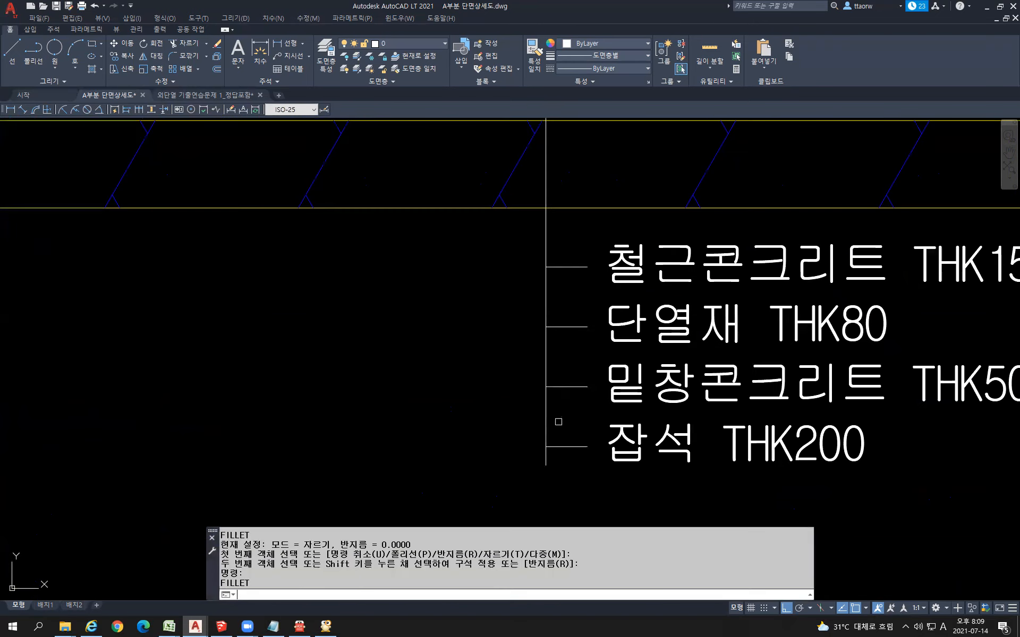
left_click(546, 424)
left_click(567, 446)
key("Escape")
scroll(701, 531, "down", 4)
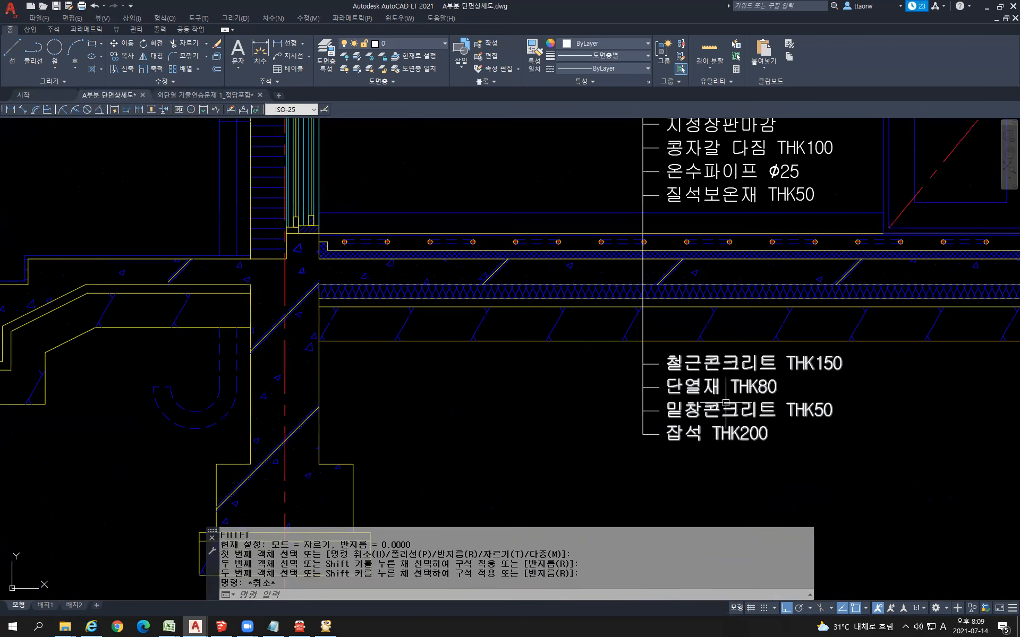
scroll(741, 376, "down", 3)
middle_click_drag(747, 383, 719, 391)
scroll(672, 326, "up", 3)
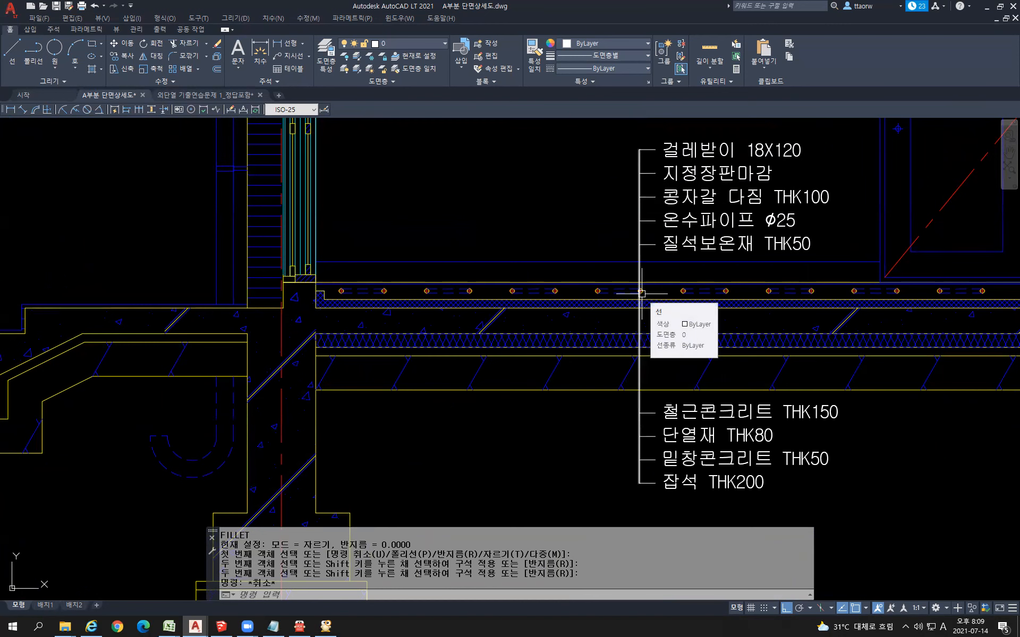
scroll(641, 293, "up", 2)
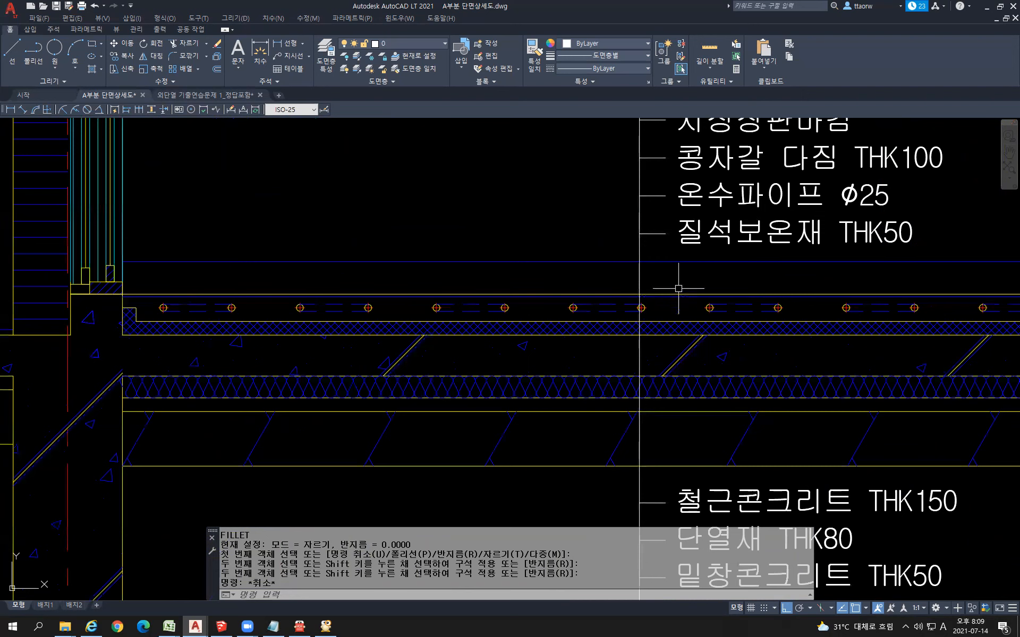
type("d")
key("Return")
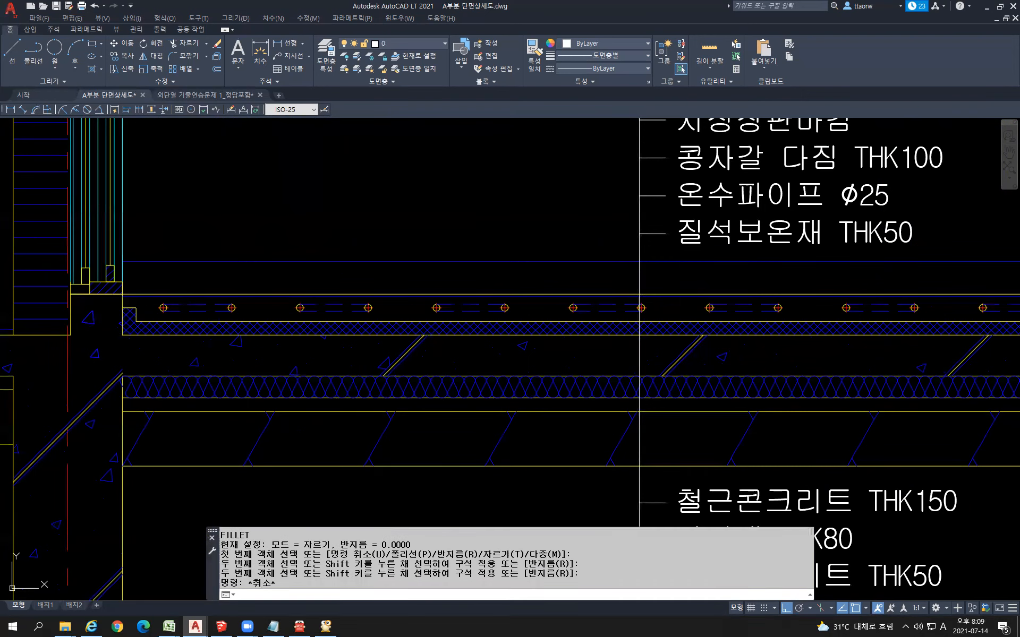
key("Escape")
key("Escape")
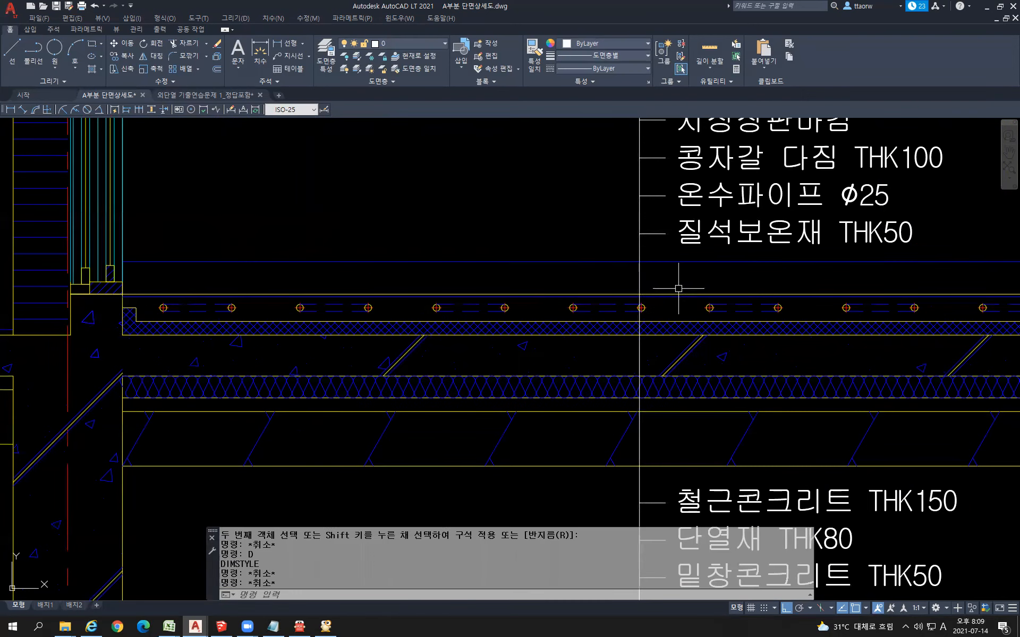
- Place a solid donut with inner diameter 0 and outer diameter 20 on the vertical leader within the baseboard band above the floor
type("do")
key("Return")
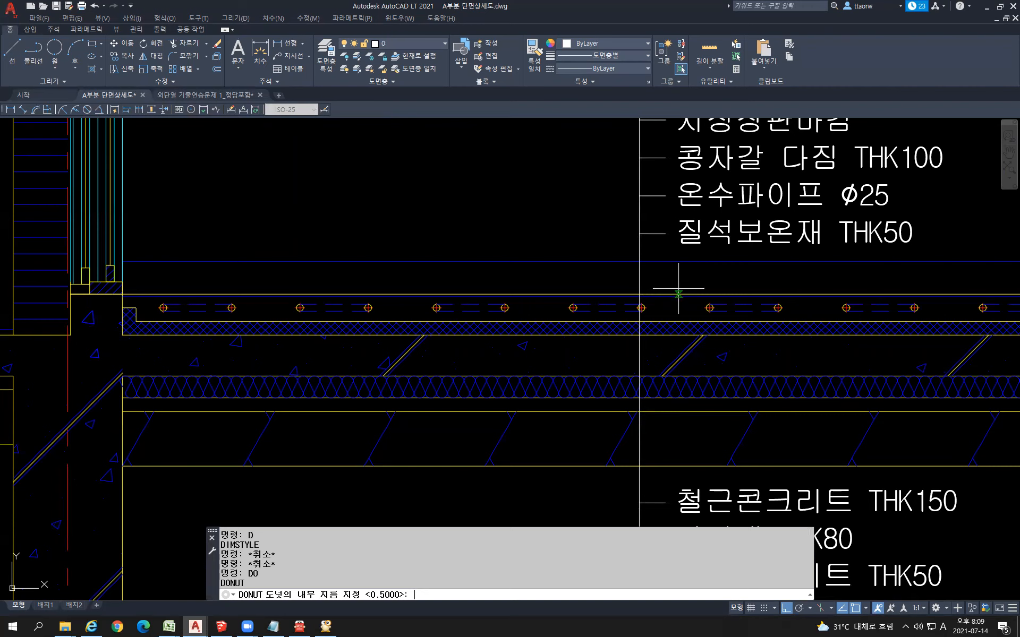
type("0")
key("Return")
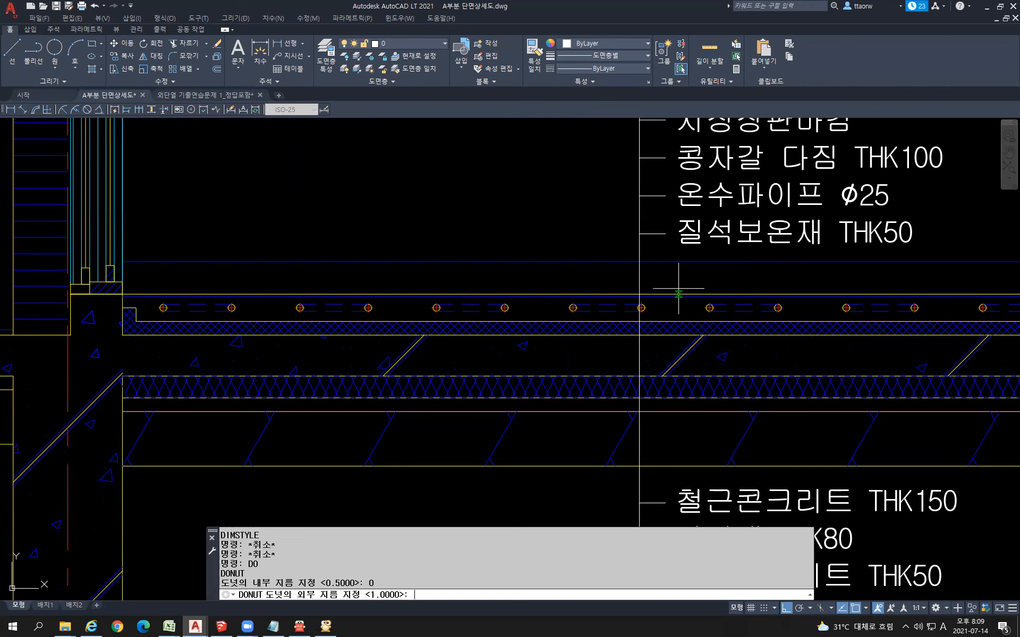
type("20")
key("Return")
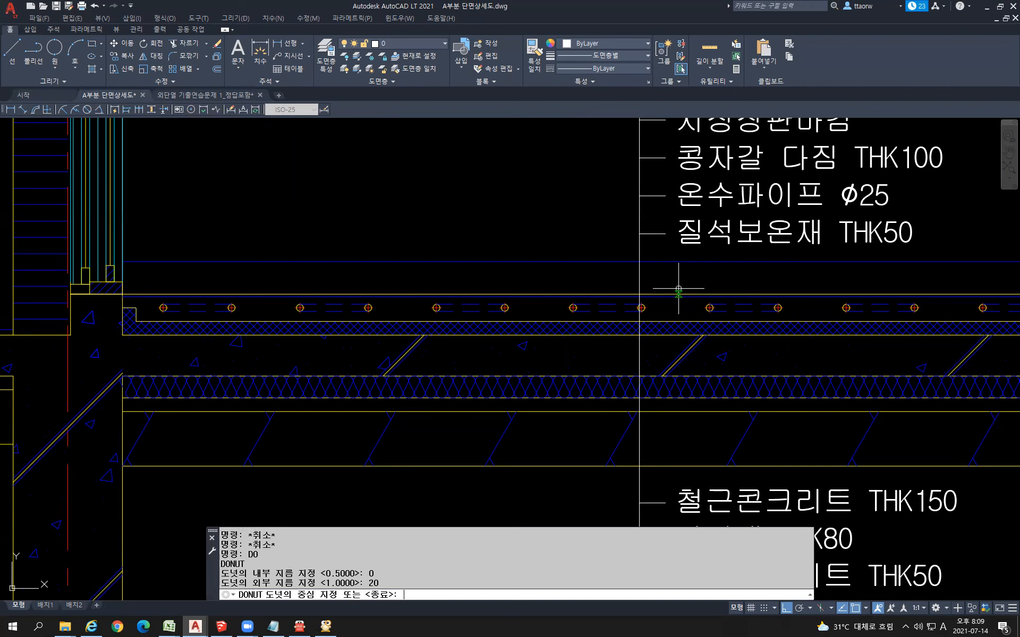
scroll(642, 305, "up", 4)
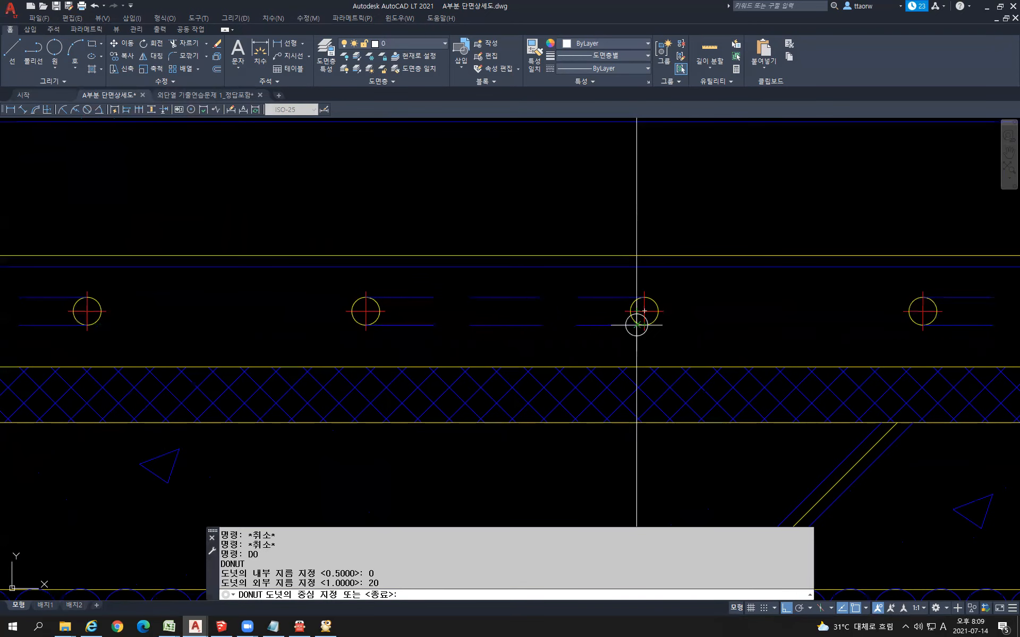
scroll(636, 341, "down", 3)
scroll(636, 341, "down", 2)
scroll(634, 330, "up", 5)
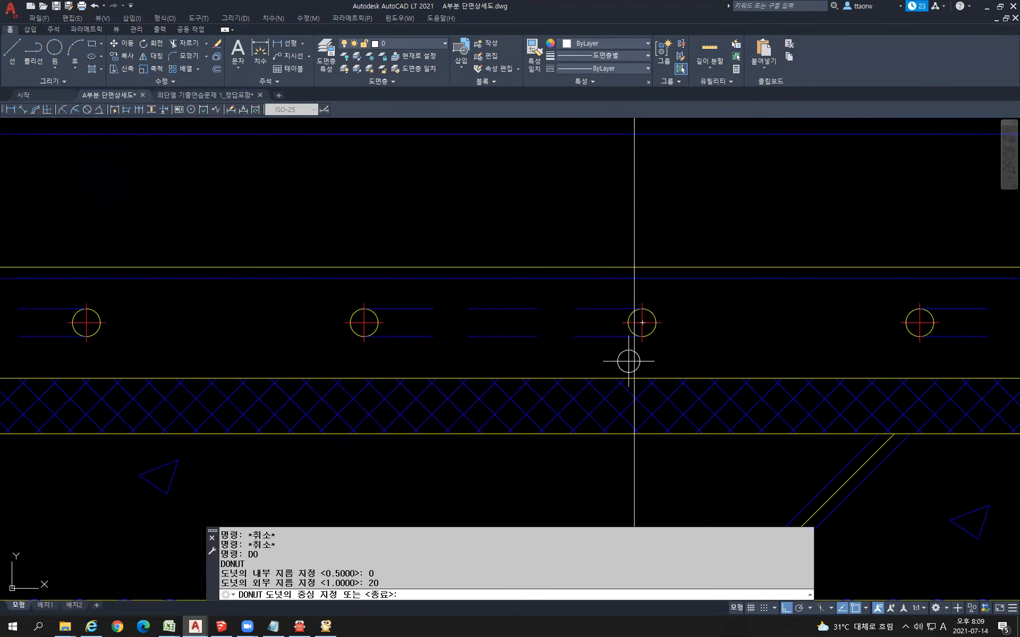
scroll(629, 361, "down", 2)
scroll(635, 341, "down", 2)
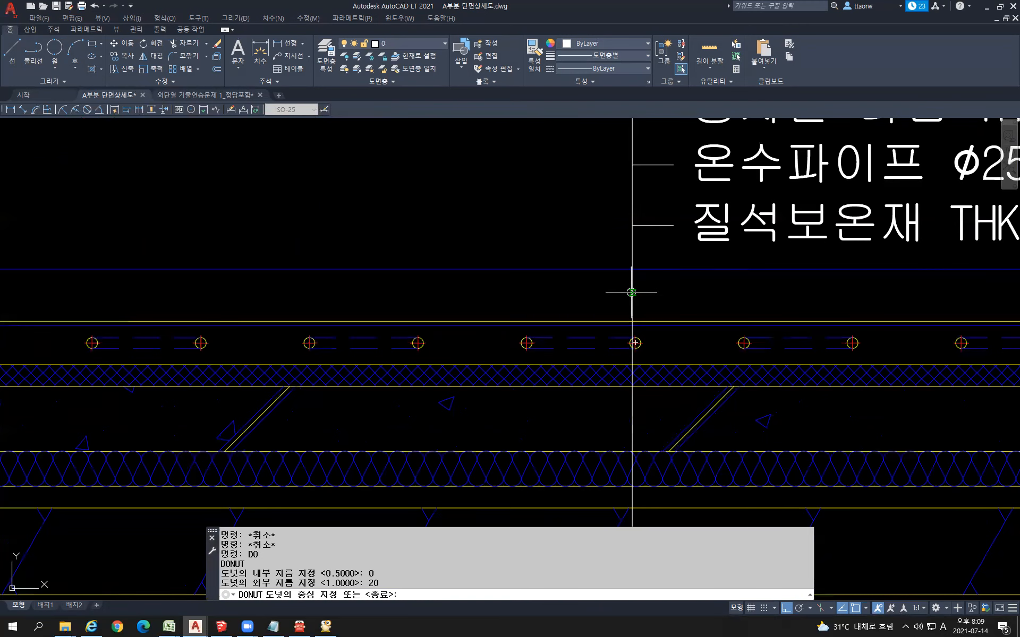
left_click(632, 292)
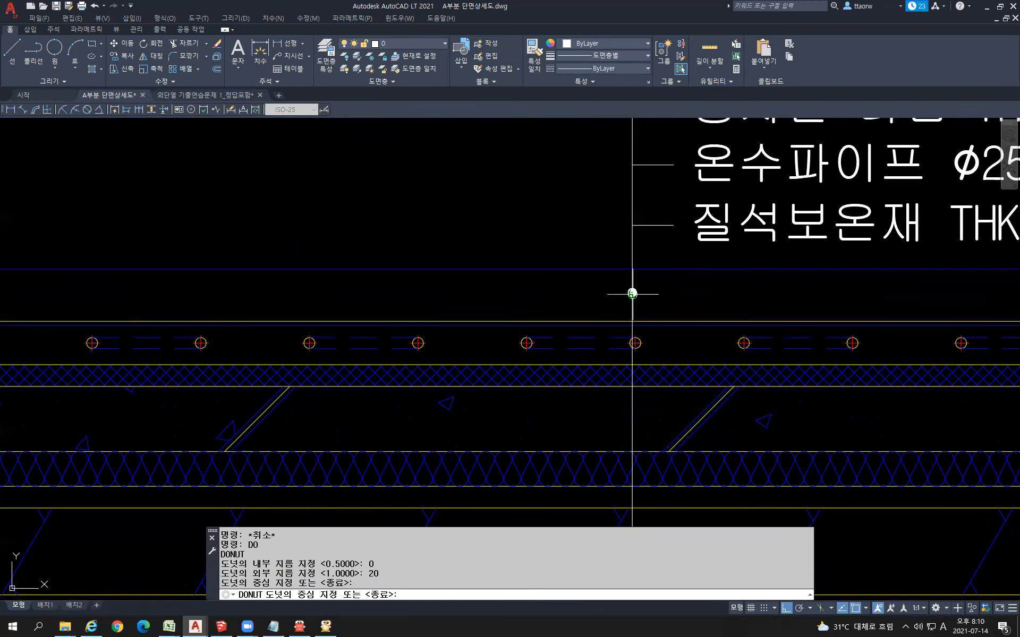
- Place solid dots on the leader at the floor finish layer, the hot-water pipe level and the cross-hatched 질석보온재 layer
scroll(634, 327, "up", 4)
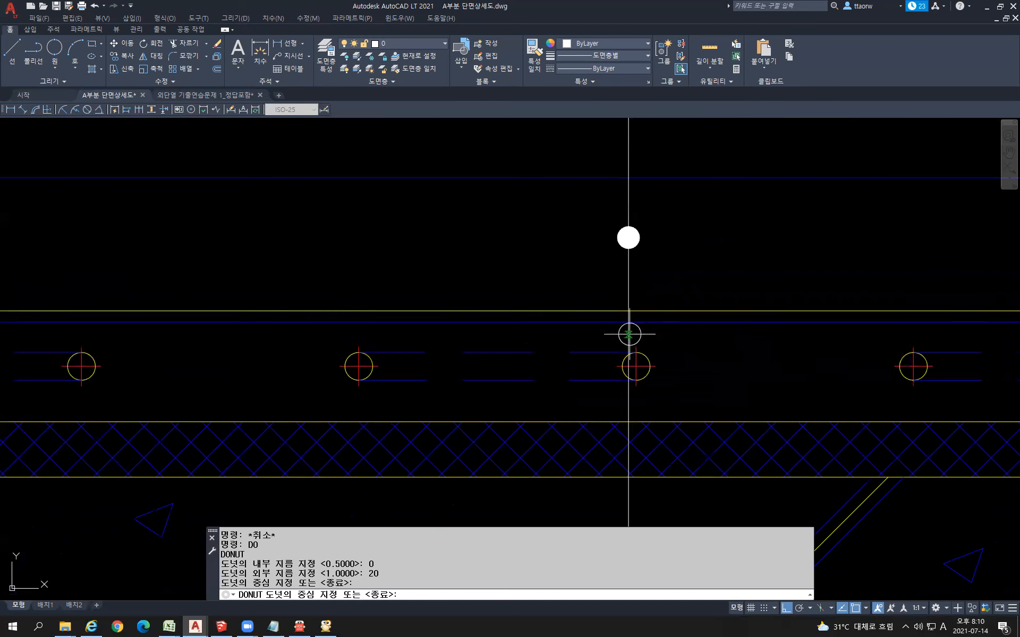
left_click(628, 334)
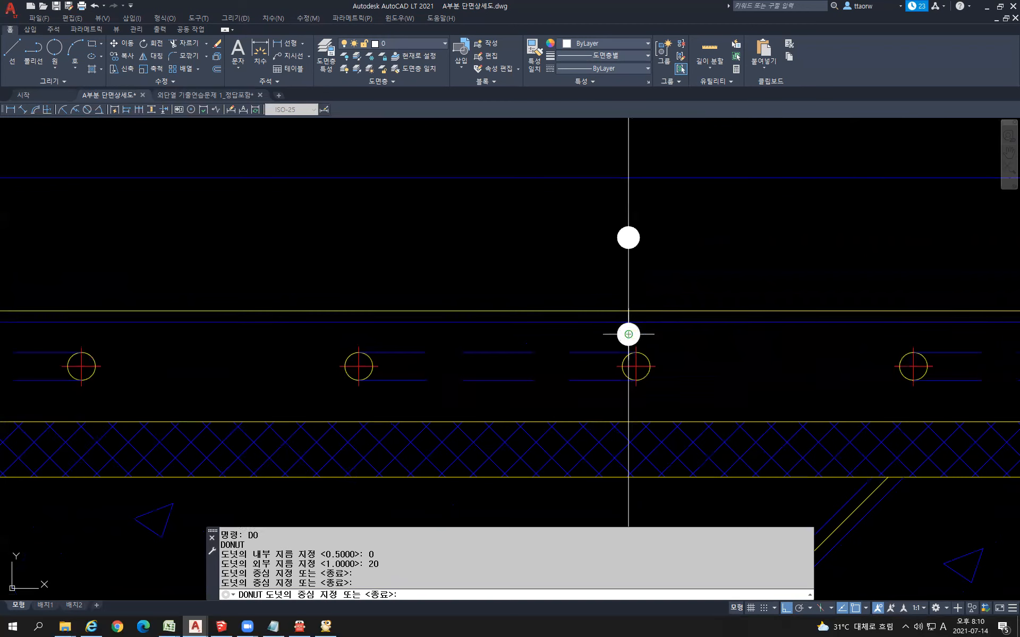
left_click(628, 366)
scroll(629, 392, "down", 2)
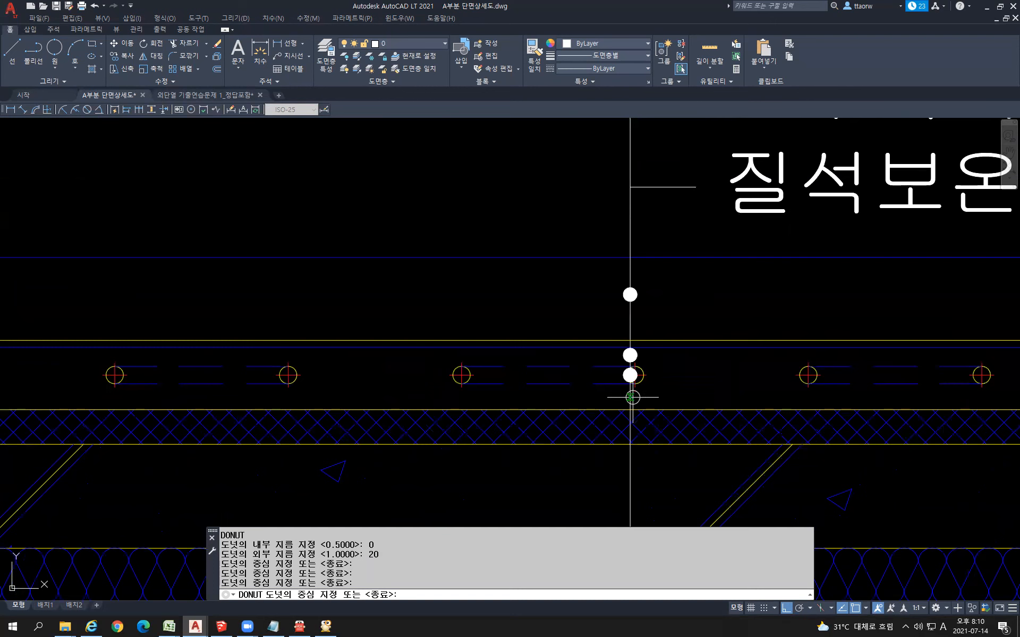
left_click(628, 429)
- Place solid dots on the leader in the 철근콘크리트, 단열재, 밑창콘크리트 and 잡석 layers and finish the Donut command
middle_click_drag(628, 429, 589, 298)
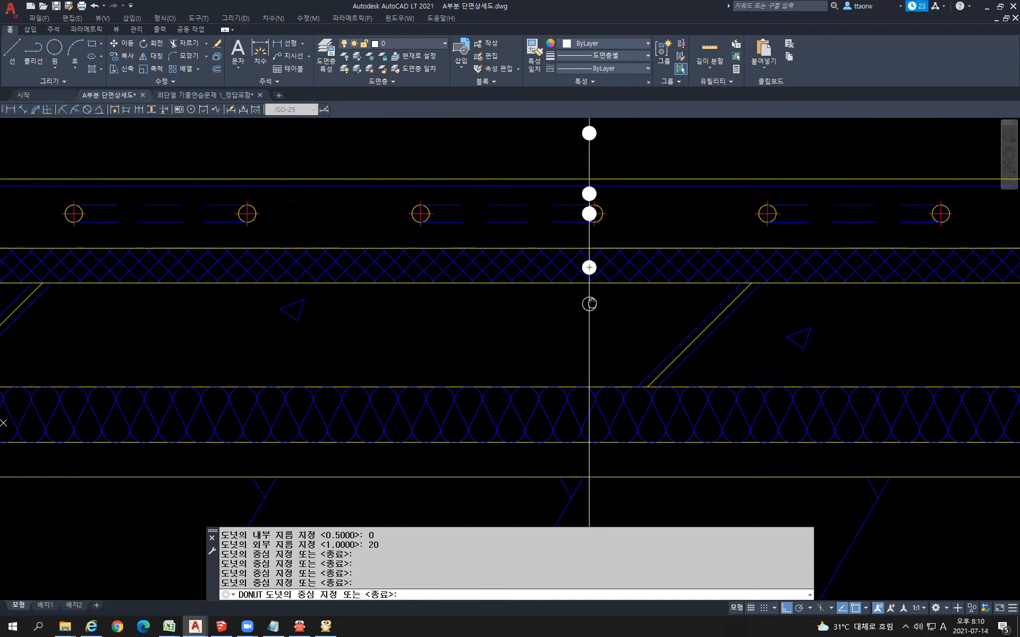
scroll(592, 326, "down", 3)
left_click(590, 324)
left_click(591, 375)
left_click(590, 403)
scroll(645, 346, "down", 5)
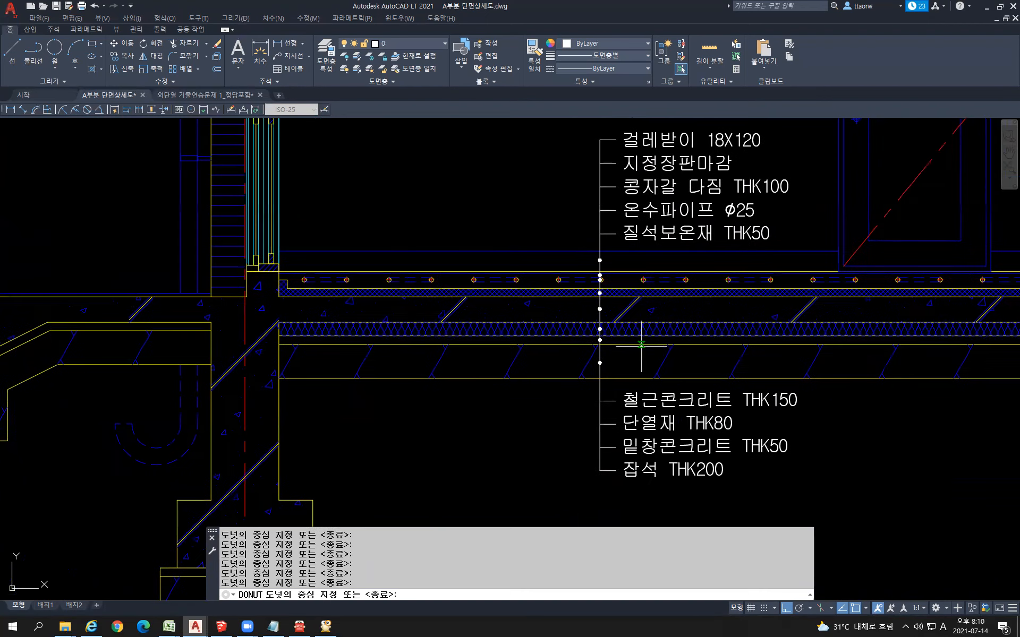
key("Escape")
scroll(653, 340, "down", 4)
middle_click_drag(758, 459, 730, 451)
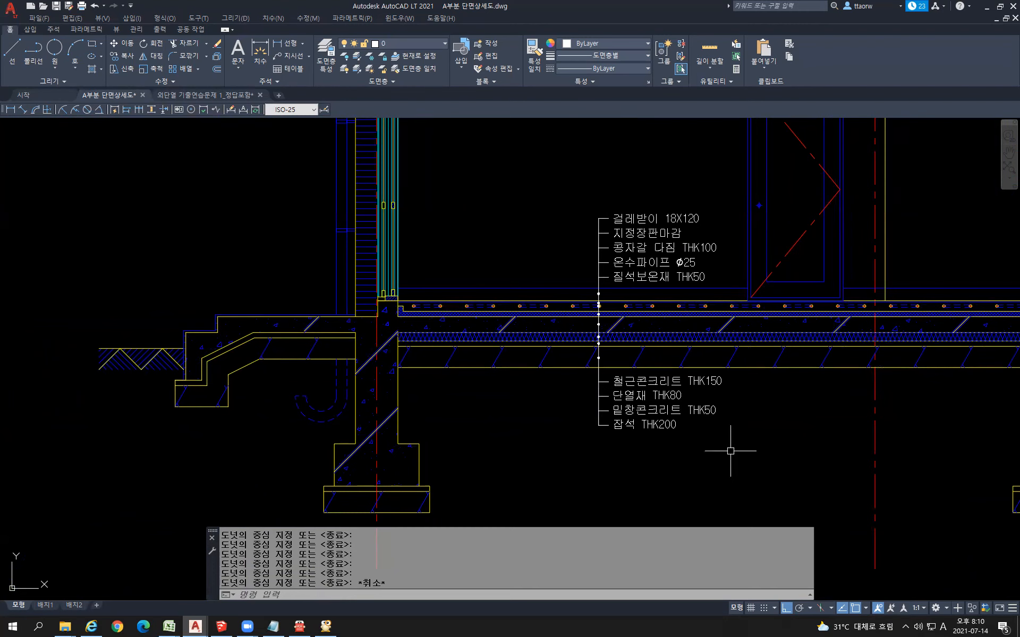
middle_click_drag(436, 379, 652, 369)
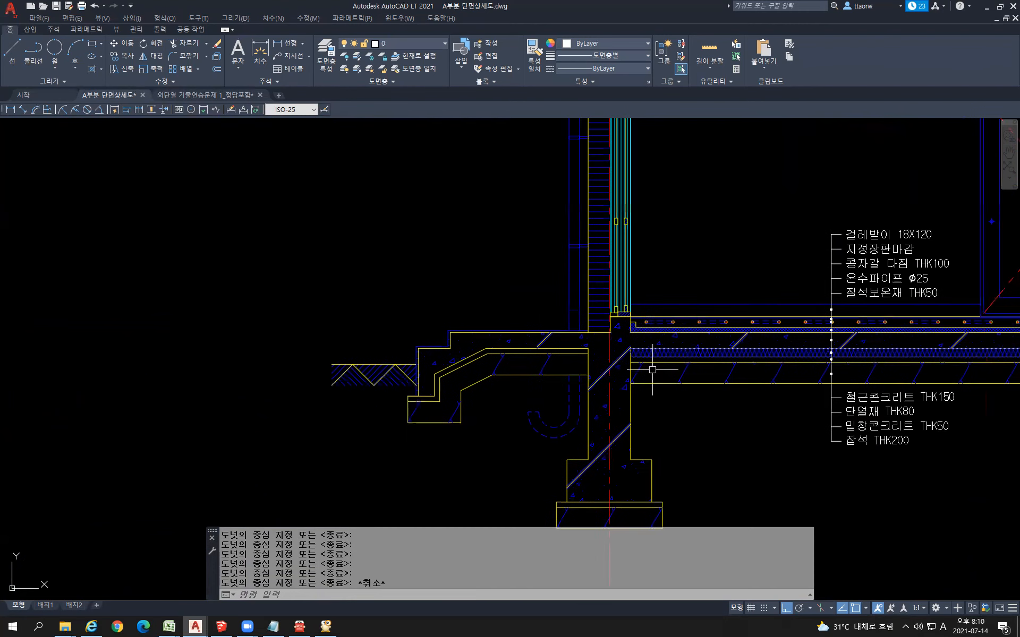
scroll(889, 267, "up", 2)
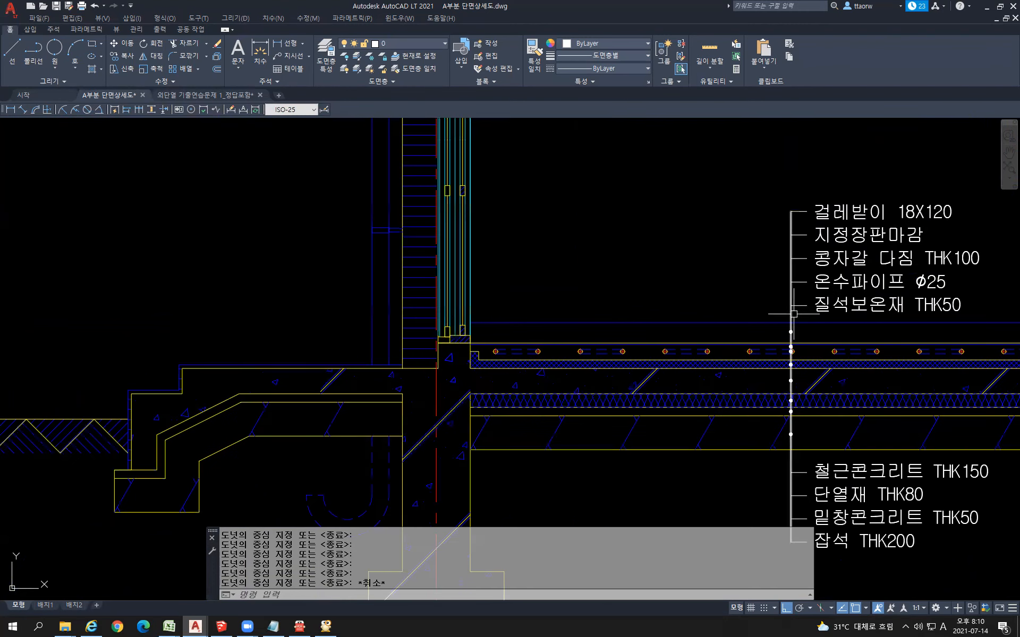
left_click(865, 314)
left_click(758, 182)
scroll(768, 322, "up", 2)
left_click(781, 307)
left_click(829, 345)
scroll(811, 353, "down", 5)
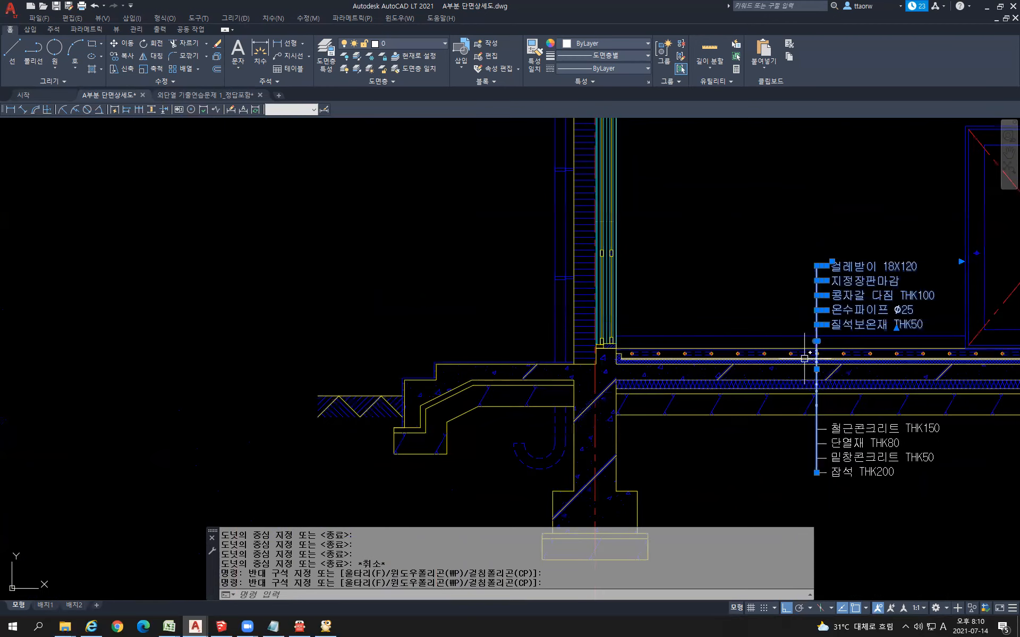
type("c")
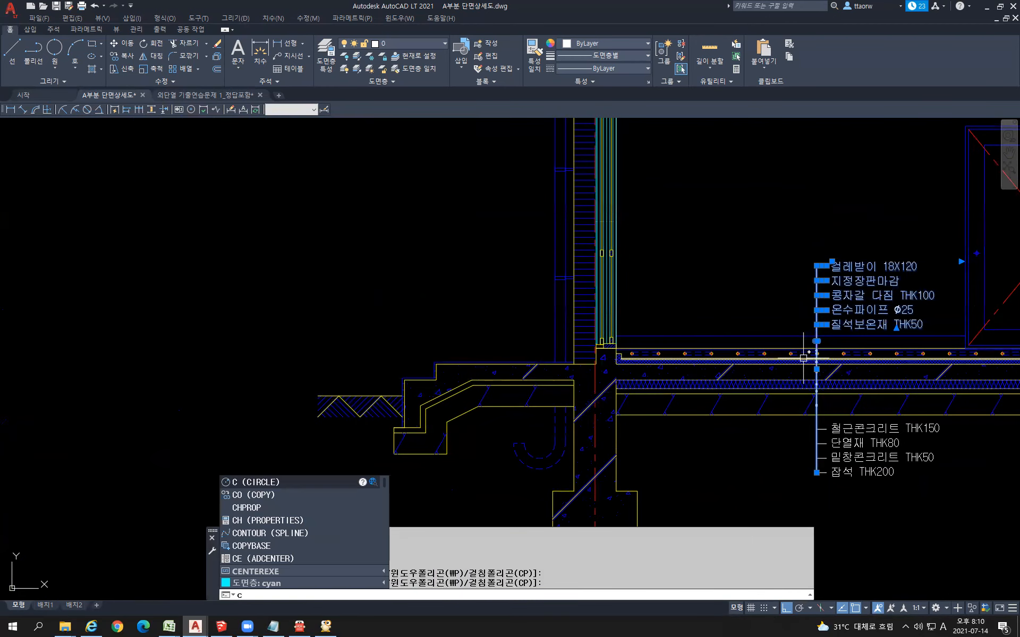
key("Return")
key("Escape")
key("Escape")
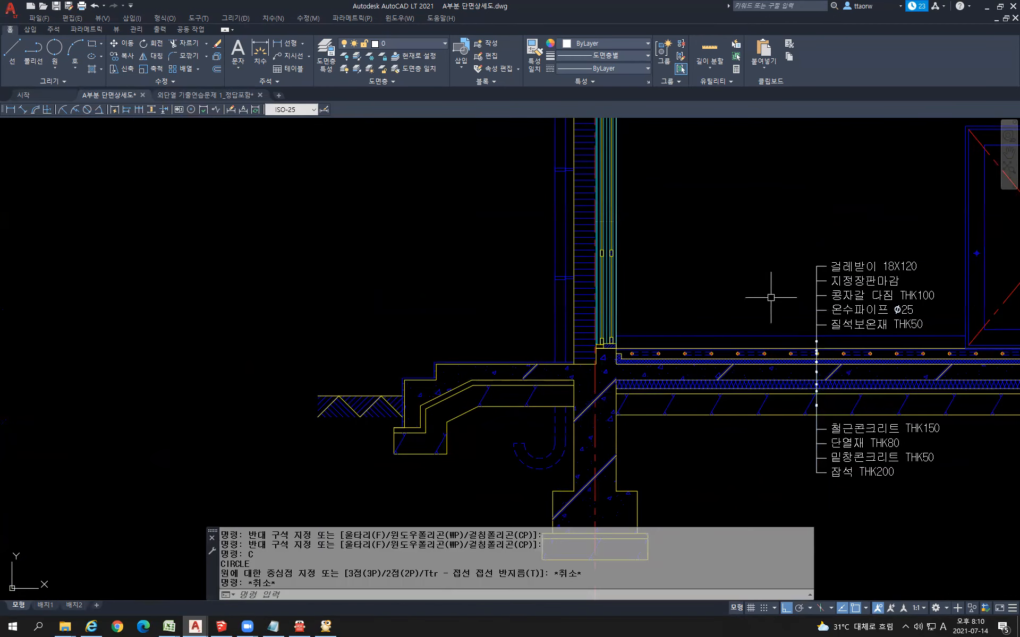
type("c")
key("Return")
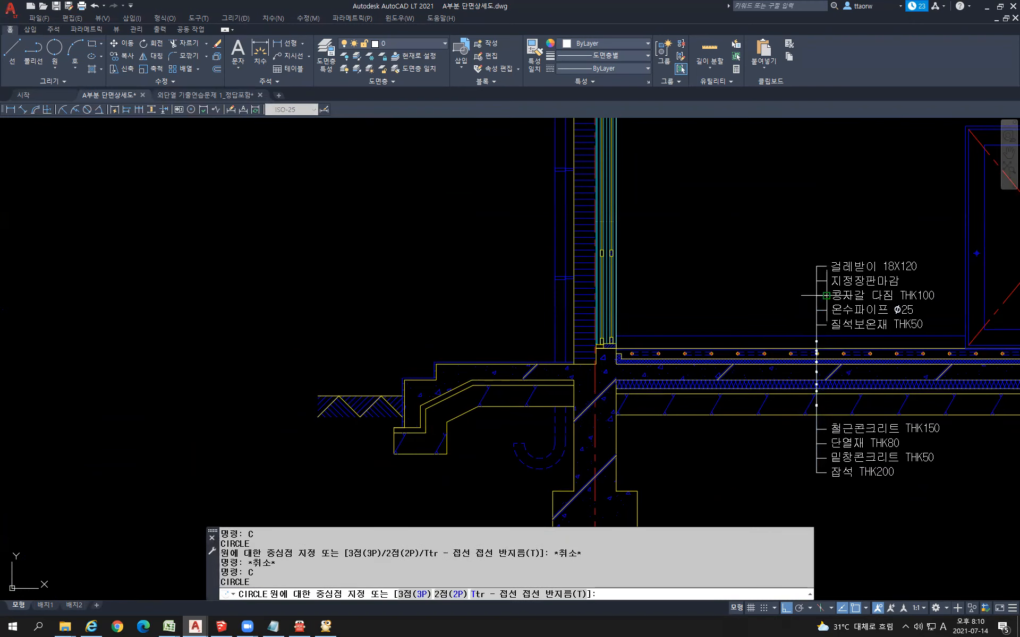
key("Escape")
key("Escape")
- Copy the upper five-line note with its ticks, vertical leader and topmost dot horizontally to the left, over the exterior step slab
type("co")
key("Return")
scroll(830, 304, "up", 2)
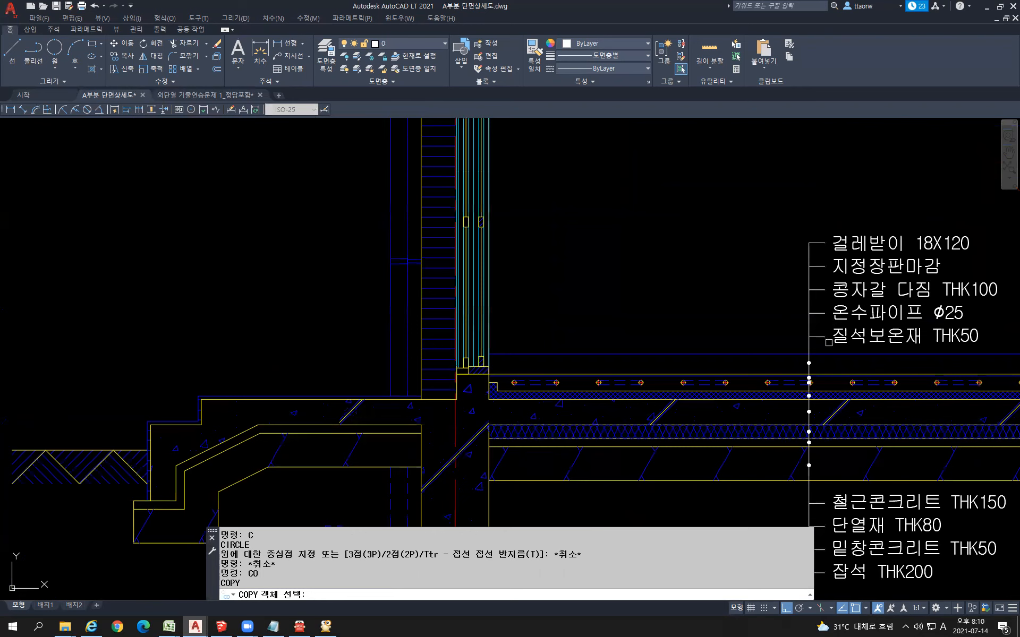
left_click(828, 353)
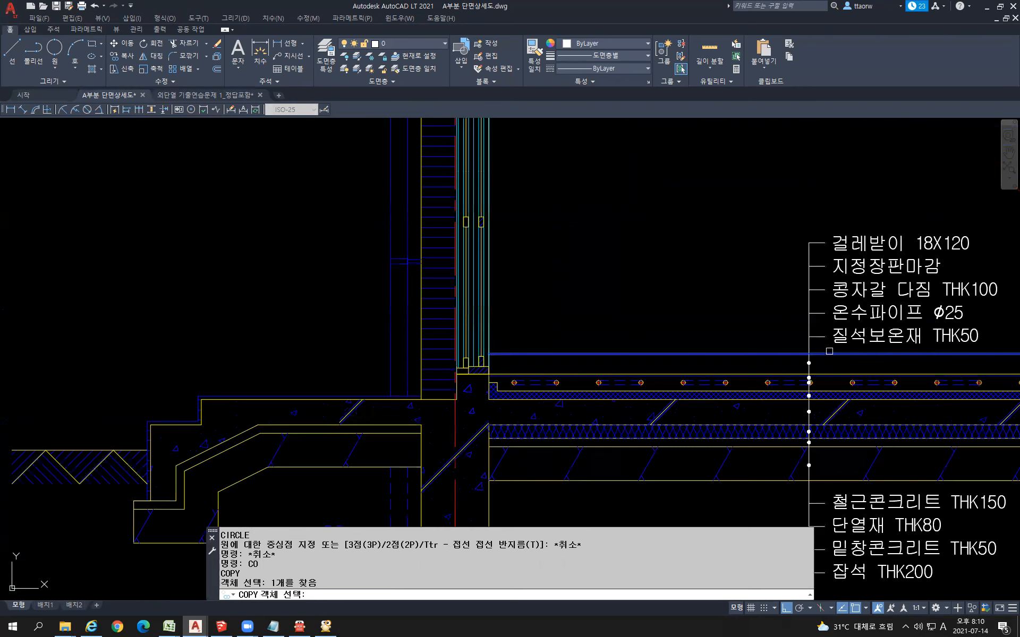
left_click(828, 352, "shift")
left_click(861, 348)
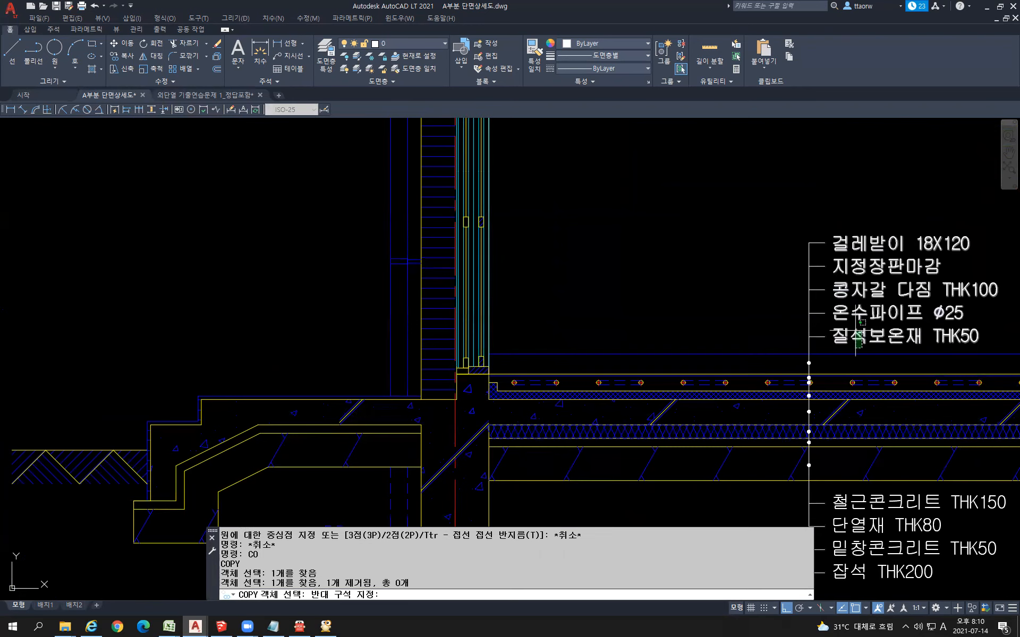
left_click(745, 195)
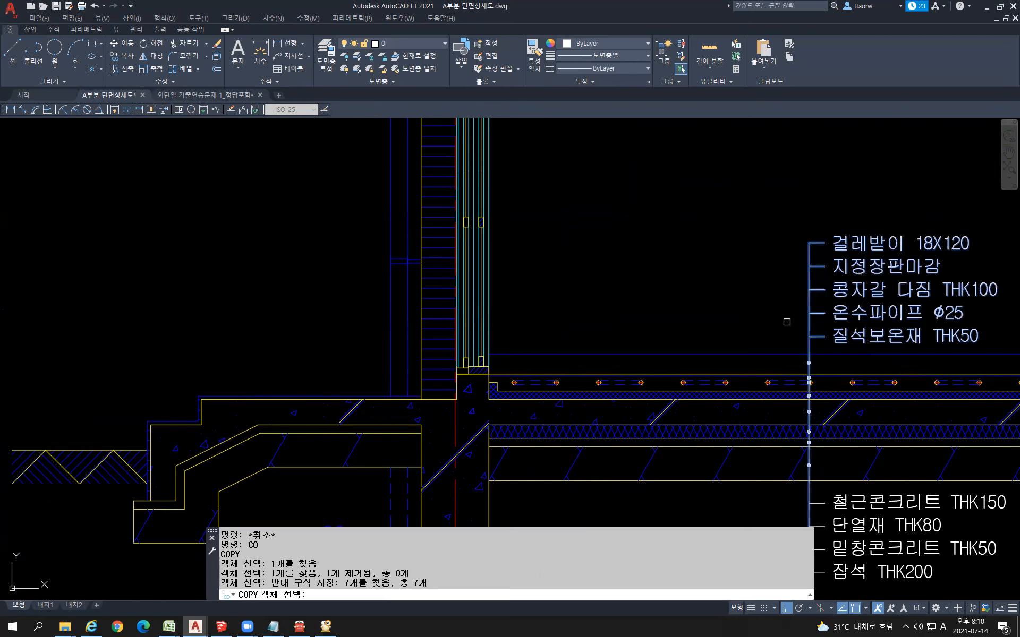
scroll(792, 358, "up", 3)
left_click(829, 369)
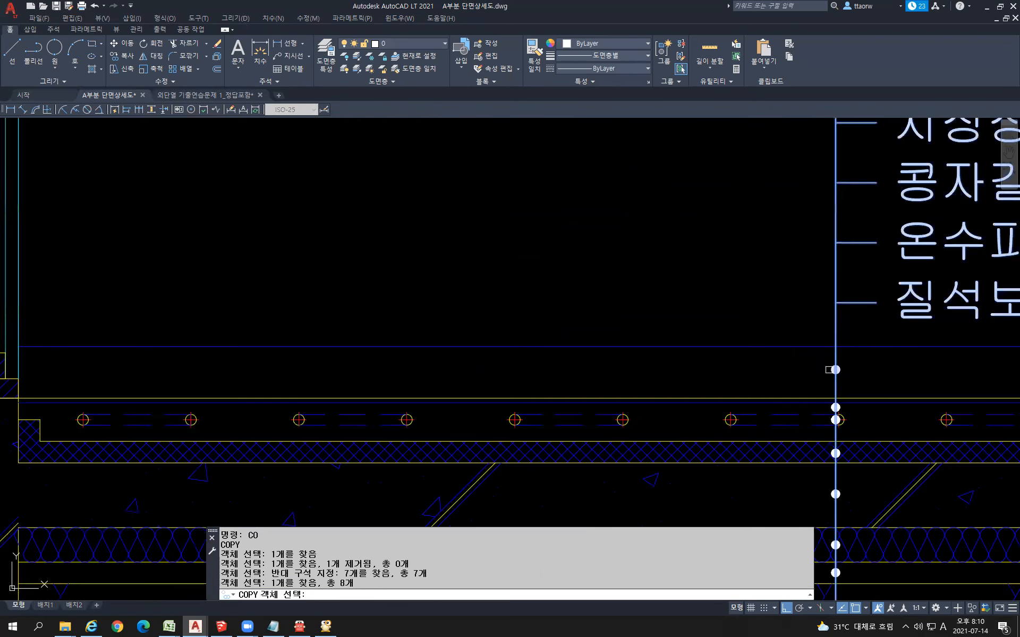
scroll(781, 324, "down", 5)
key("Return")
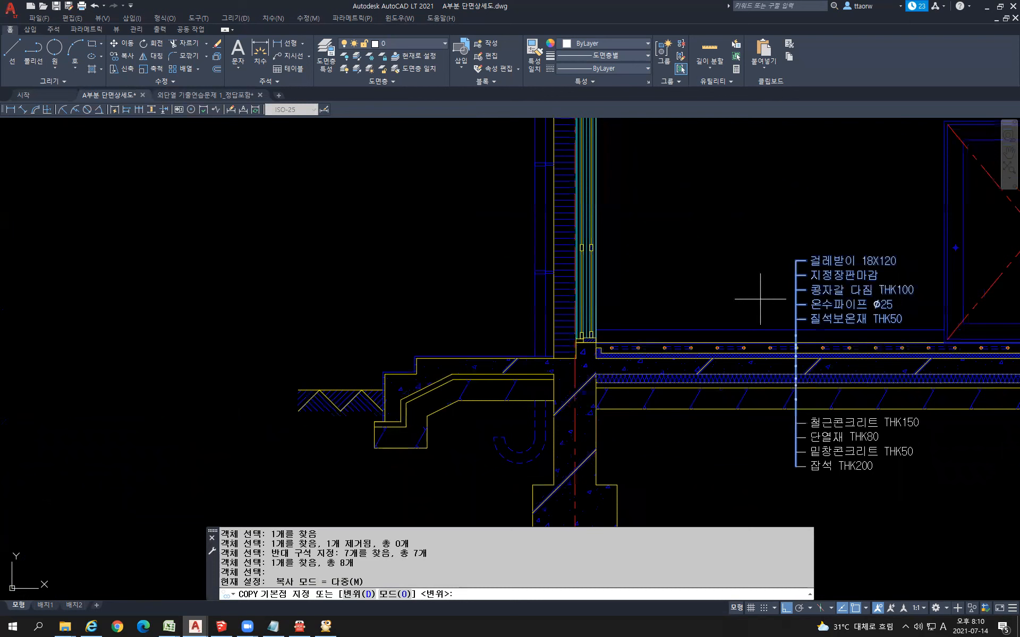
left_click(760, 298)
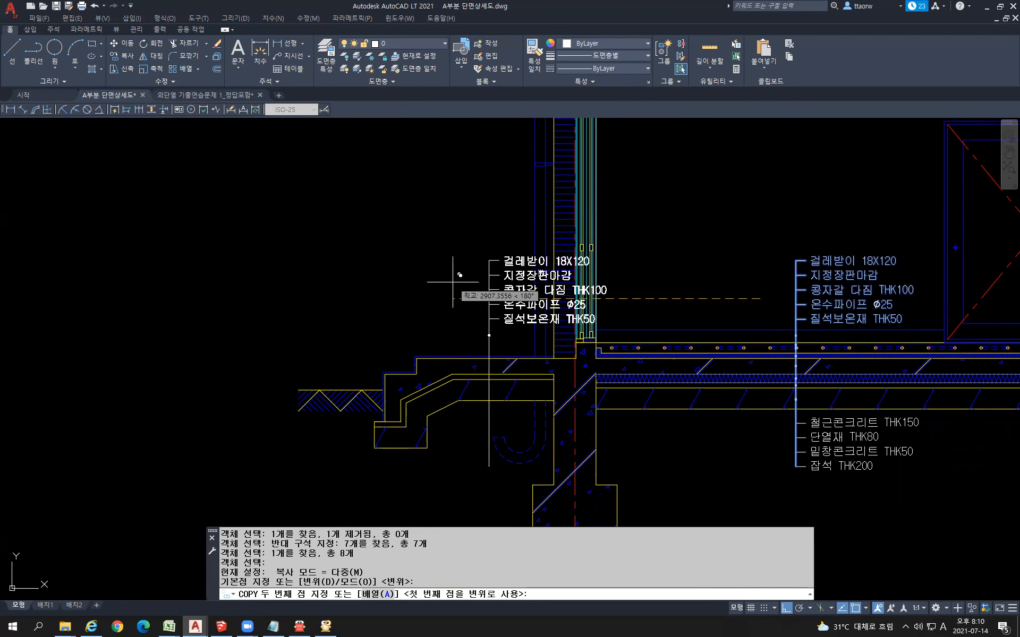
left_click(465, 297)
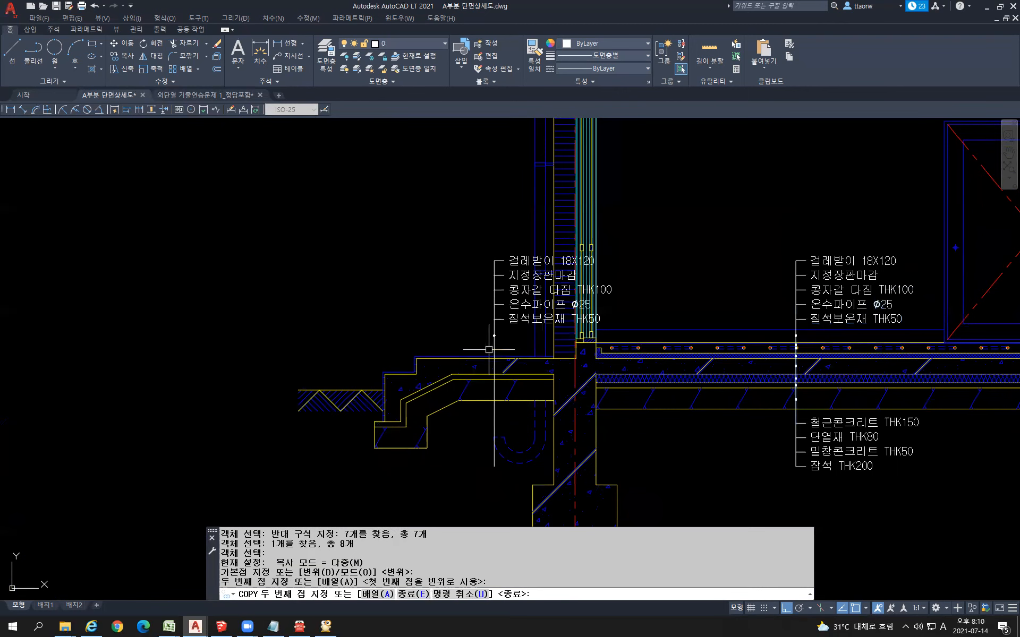
key("Return")
- Move the copied five-line note text horizontally to the left side of its leader, outside the exterior wall
scroll(562, 295, "up", 2)
scroll(564, 296, "up", 2)
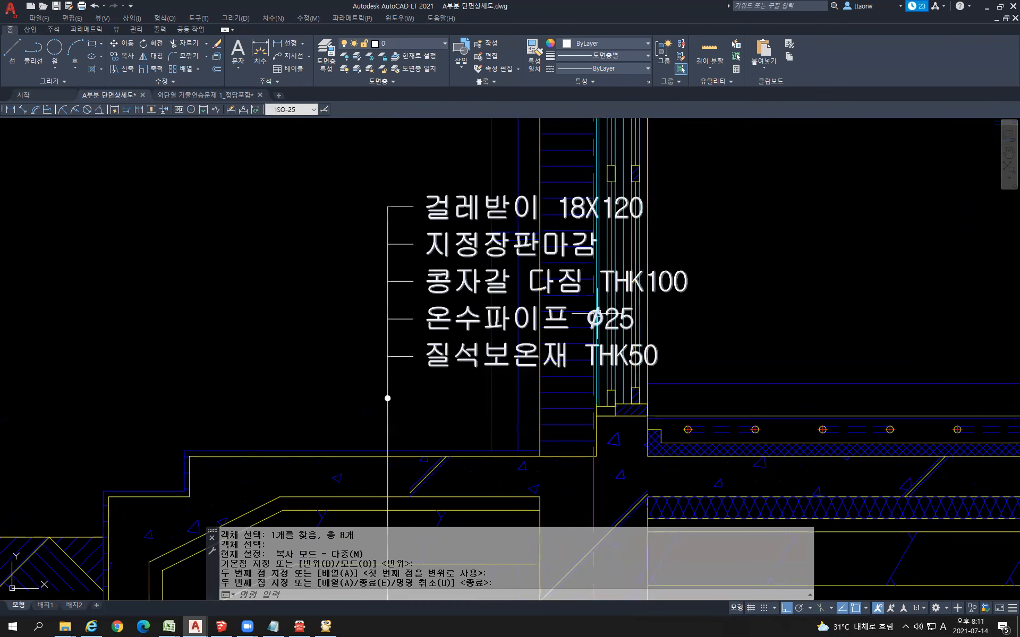
scroll(519, 358, "down", 2)
left_click(485, 357)
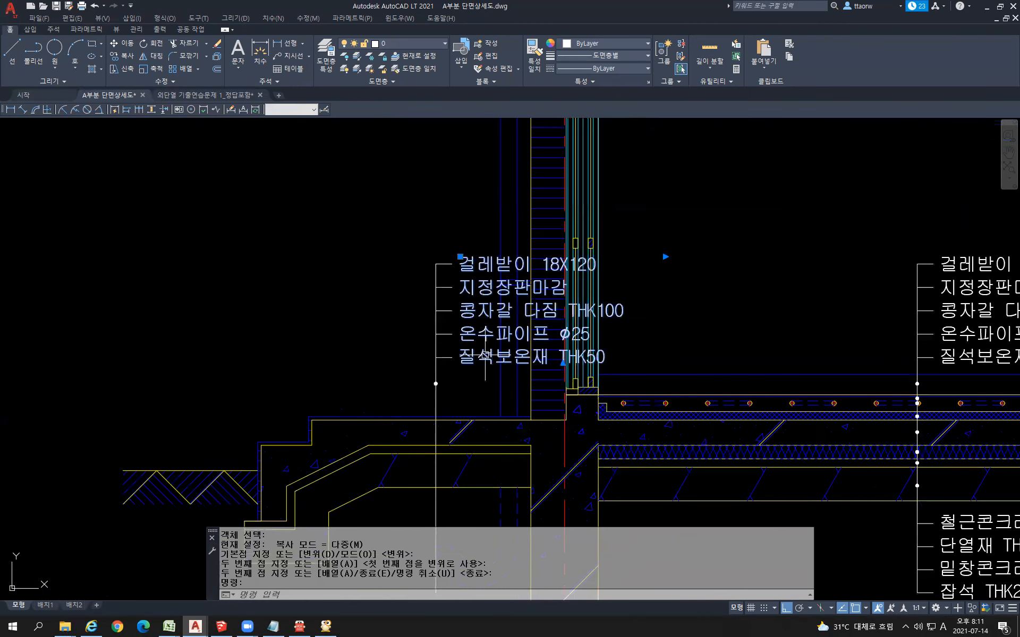
type("m")
key("Return")
left_click(714, 308)
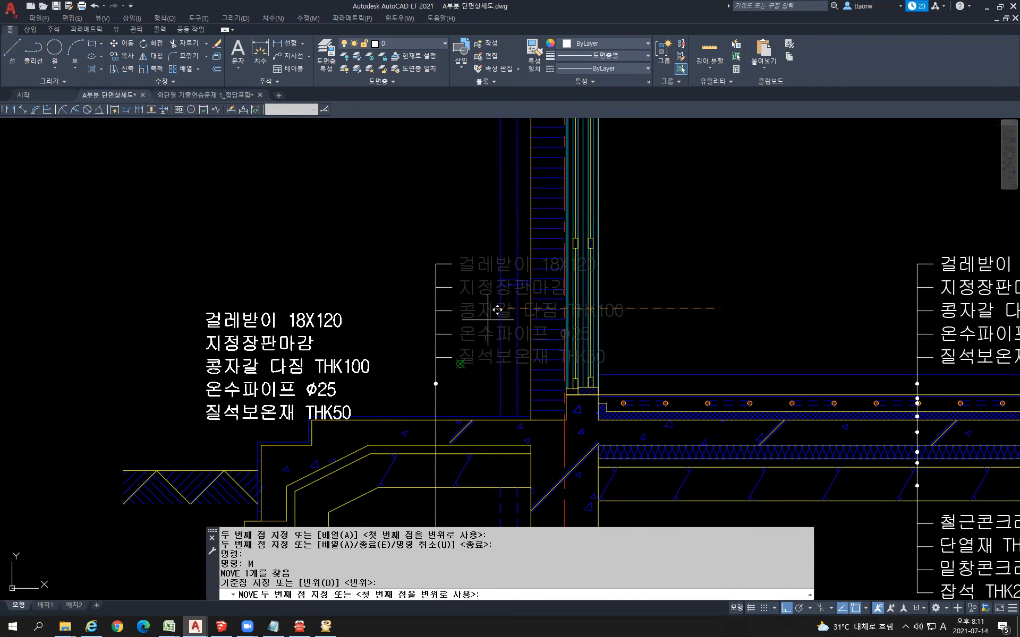
left_click(486, 306)
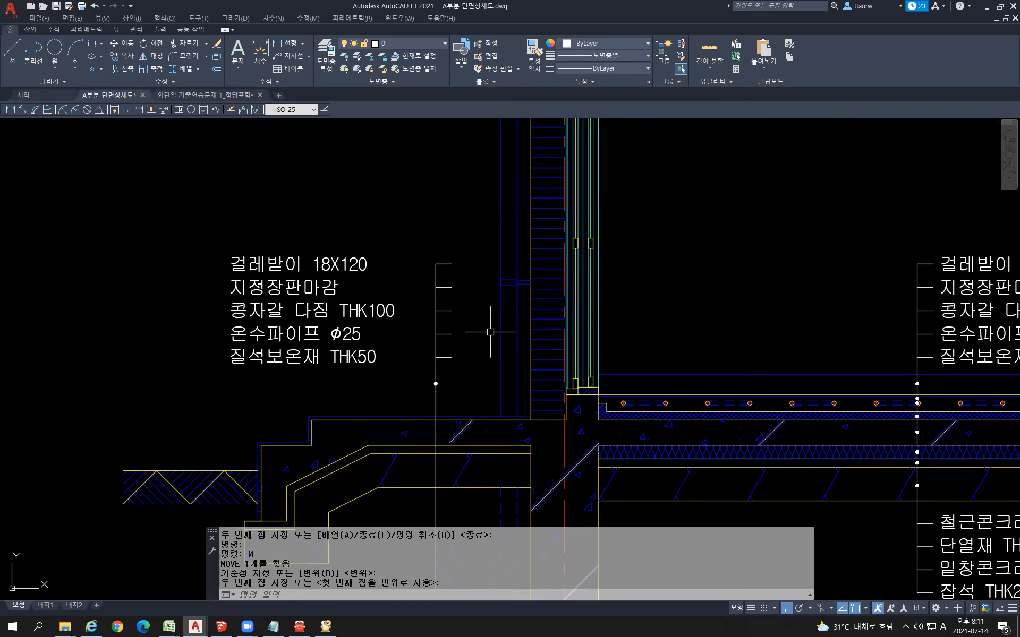
key("Escape")
- Mirror the five copied ticks across the vertical leader to face the note text, erasing the originals
scroll(442, 362, "up", 4)
left_click(462, 365)
scroll(467, 353, "down", 4)
left_click(461, 237)
type("MI")
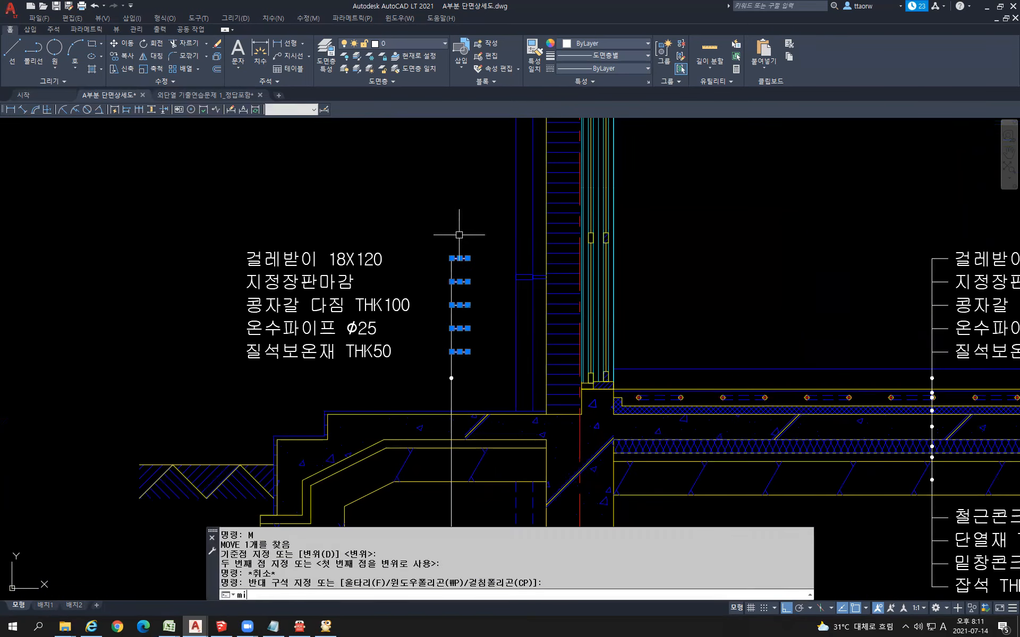
key("Return")
left_click(451, 260)
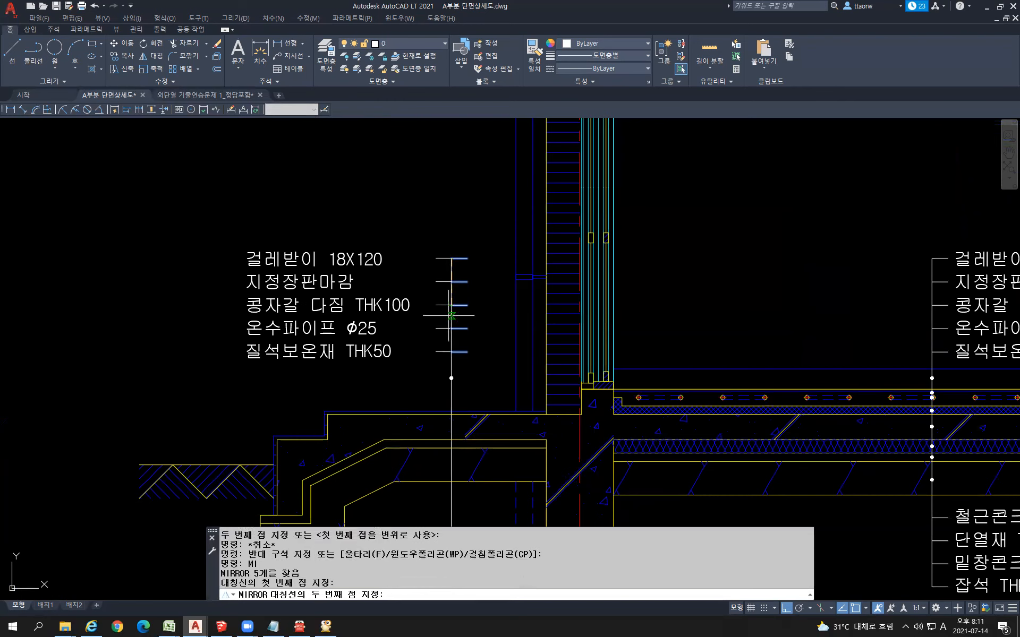
left_click(451, 378)
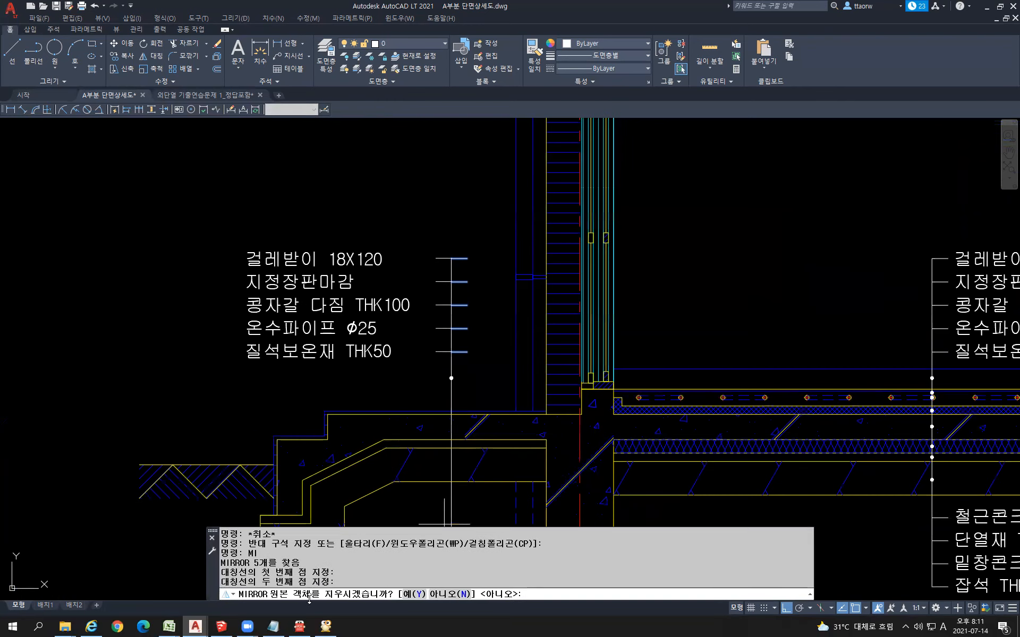
left_click(415, 596)
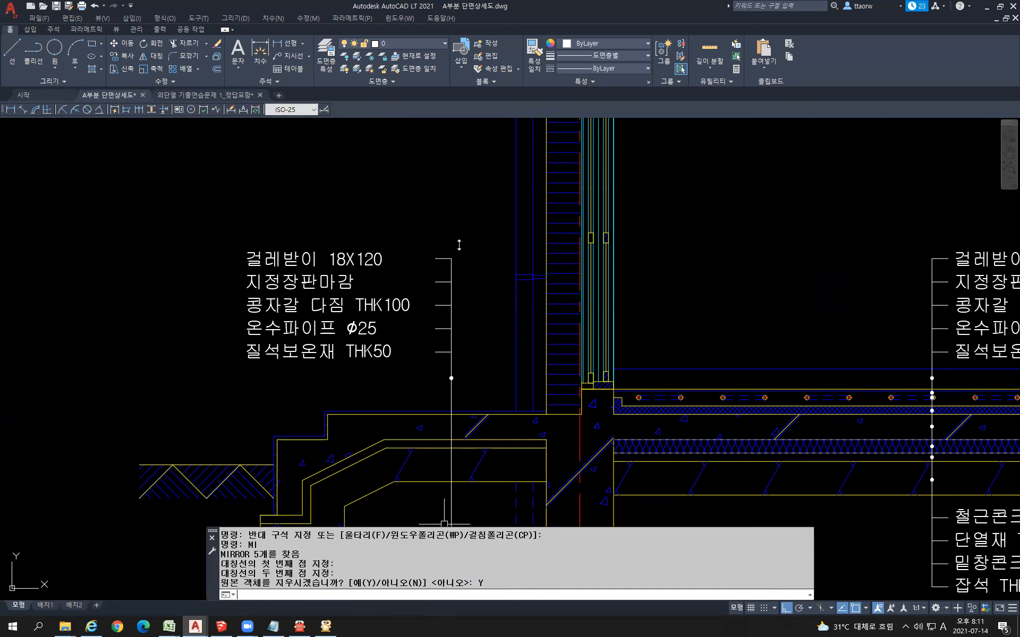
- Copy the four-line text (철근콘크리트, 단열재, 밑창콘크리트, 잡석) from the note below the interior floor
middle_click_drag(455, 362, 543, 306)
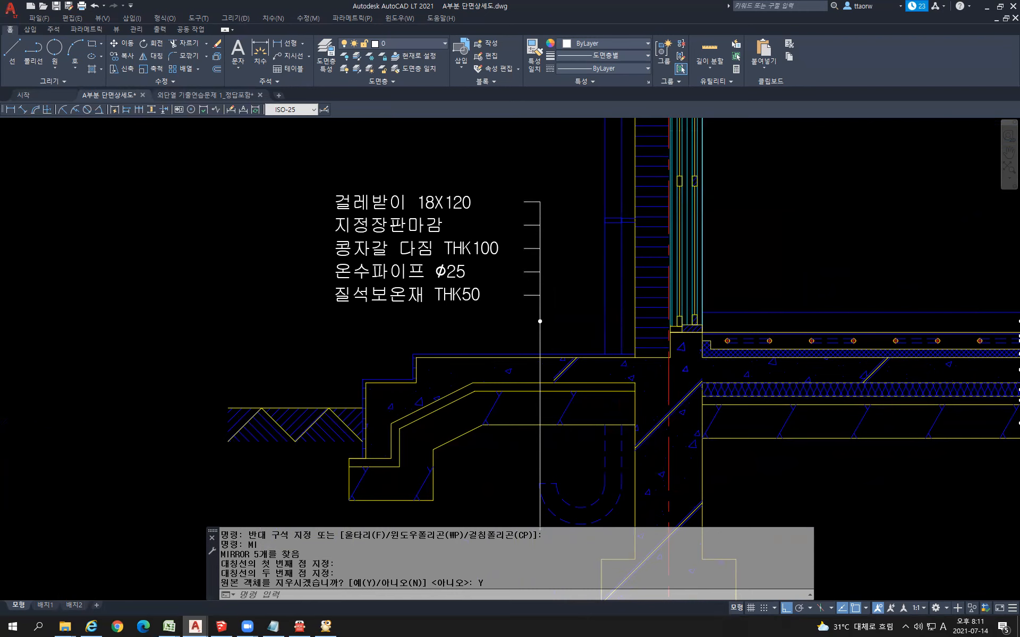
scroll(462, 315, "down", 2)
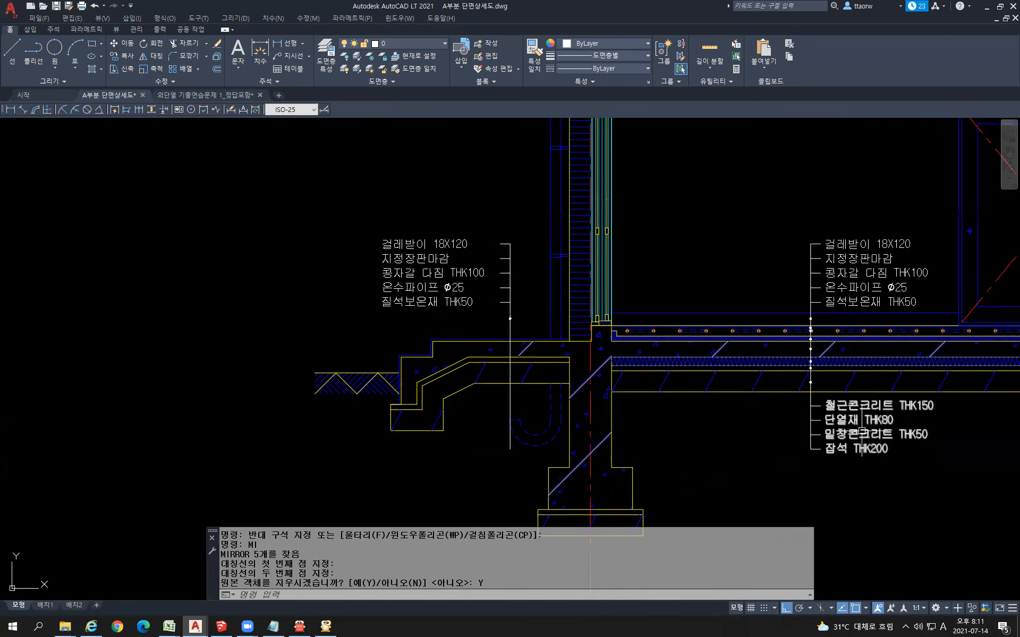
left_click(855, 404)
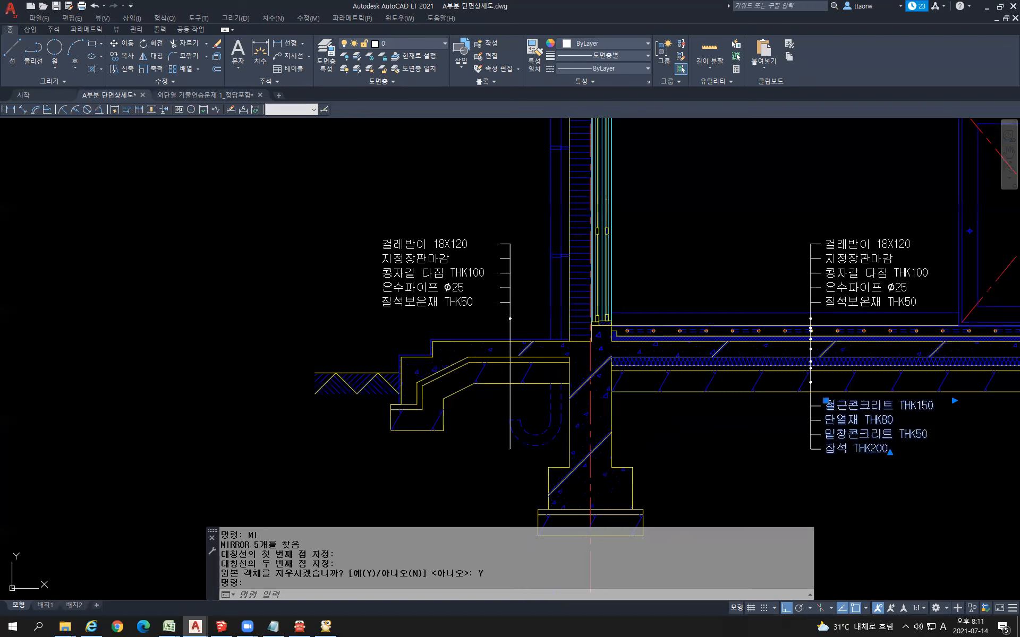
double_click(859, 405)
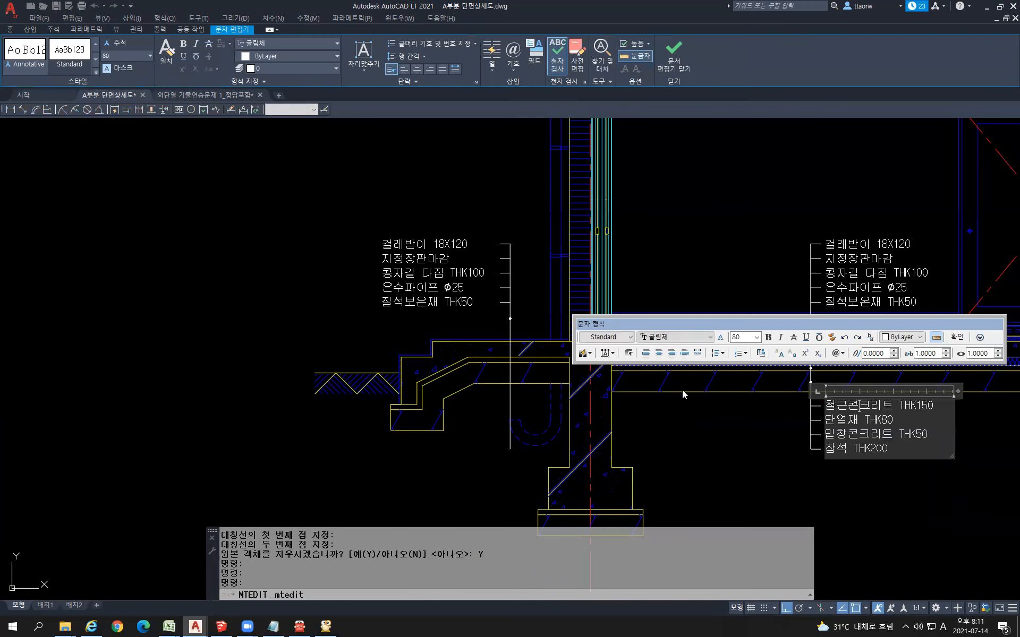
left_click_drag(830, 404, 898, 448)
key("ctrl+c")
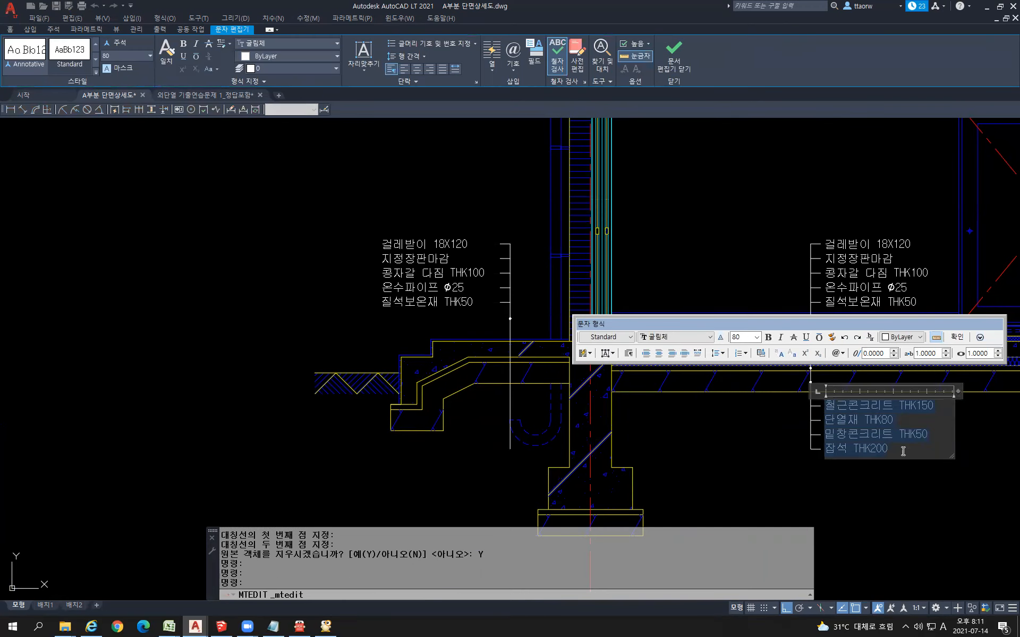
left_click(646, 452)
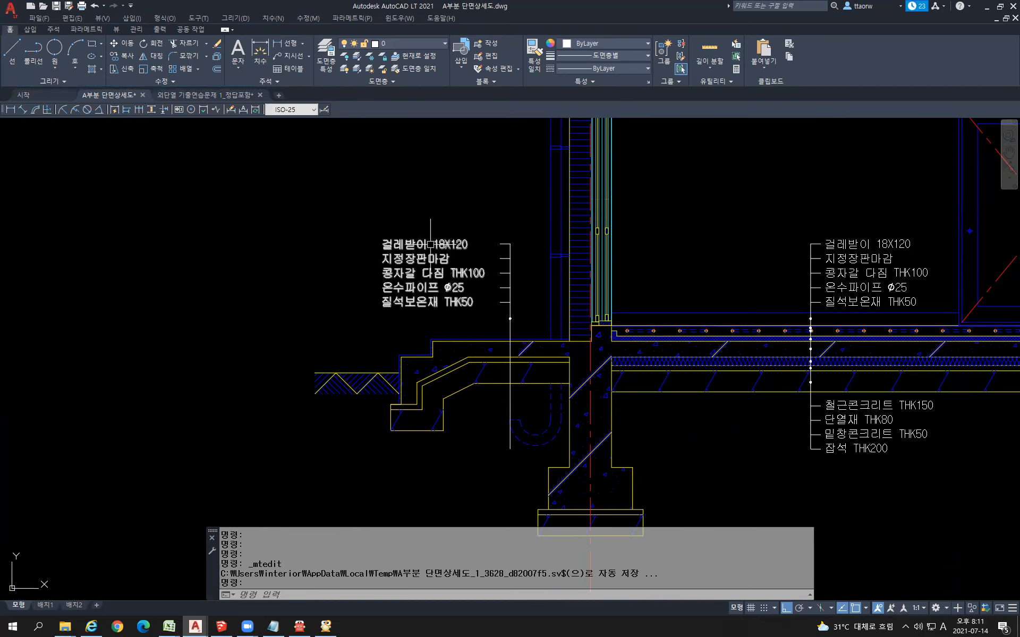
- Replace the whole text of the exterior step slab's note with the copied four lines, removing the trailing blank line
left_click(395, 249)
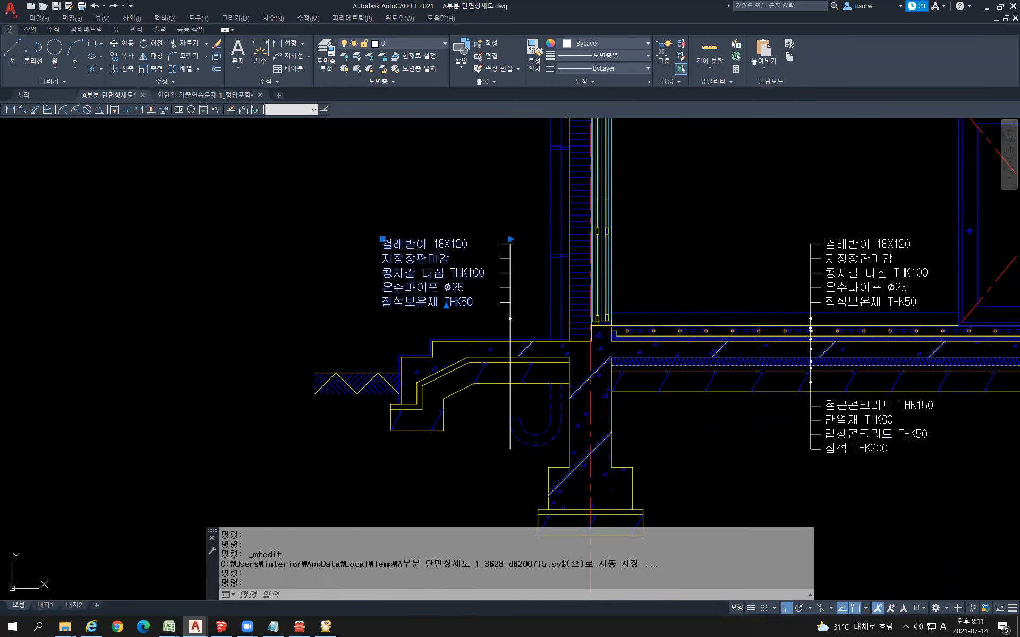
double_click(394, 248)
left_click_drag(383, 244, 472, 304)
key("ctrl+v")
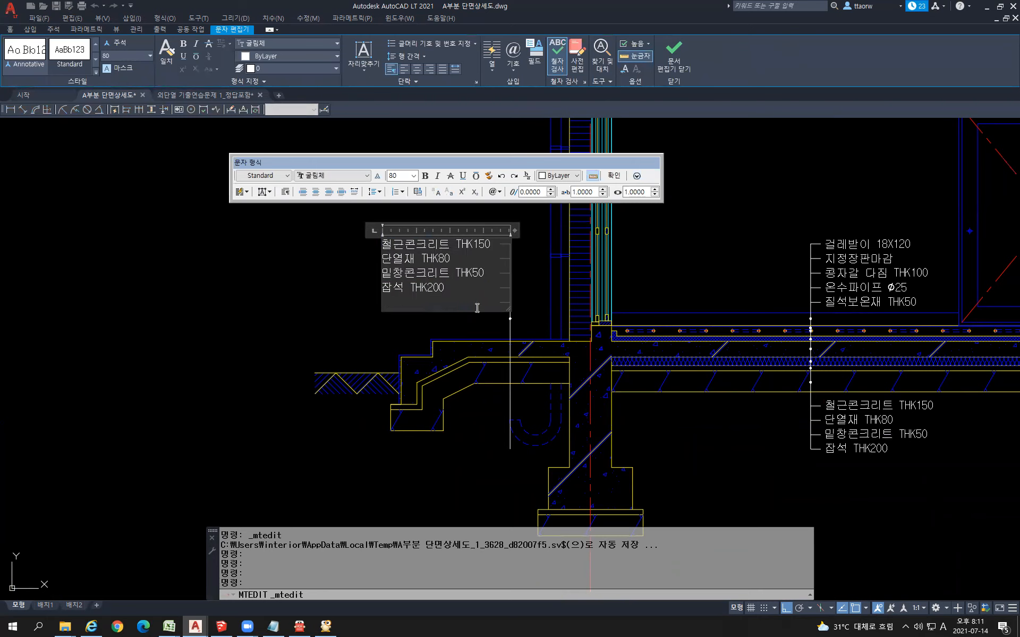
key("BackSpace")
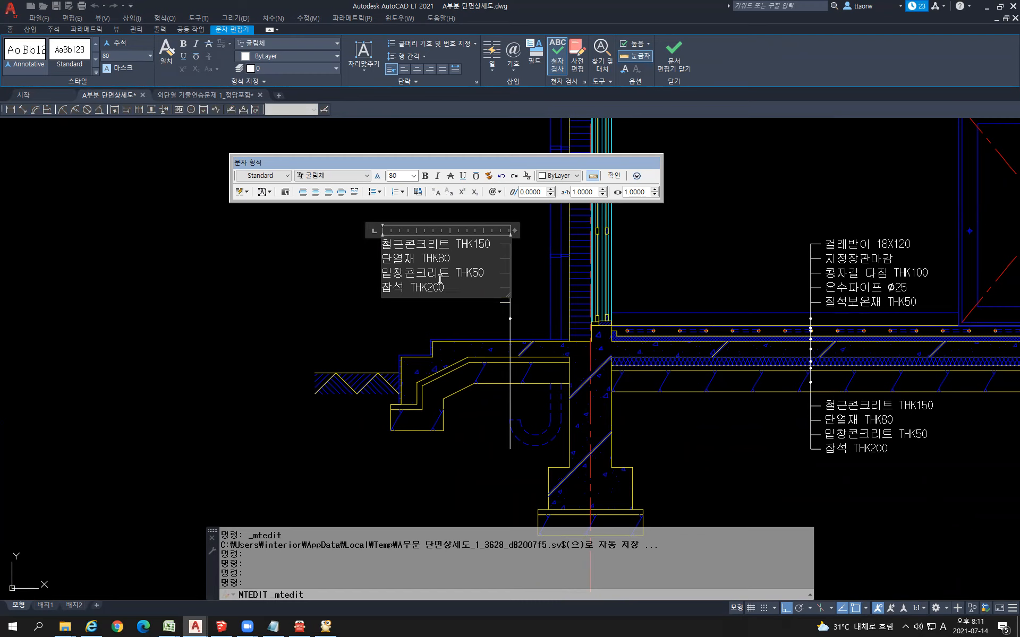
- Add 인조석 물갈기 as a new first line in the exterior slab note and finish the text edit
key("Return")
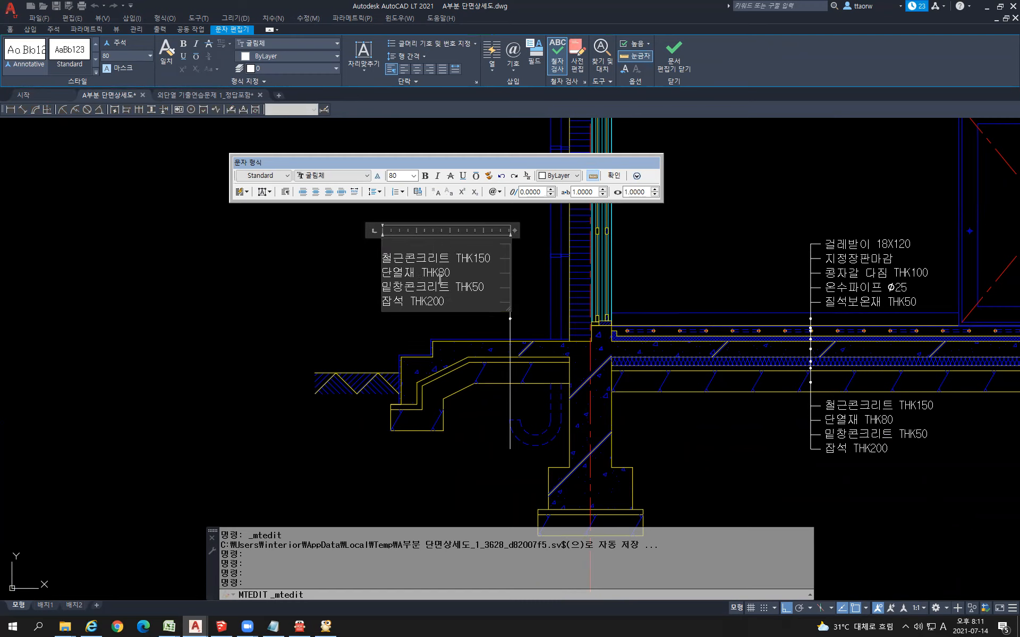
type("잇")
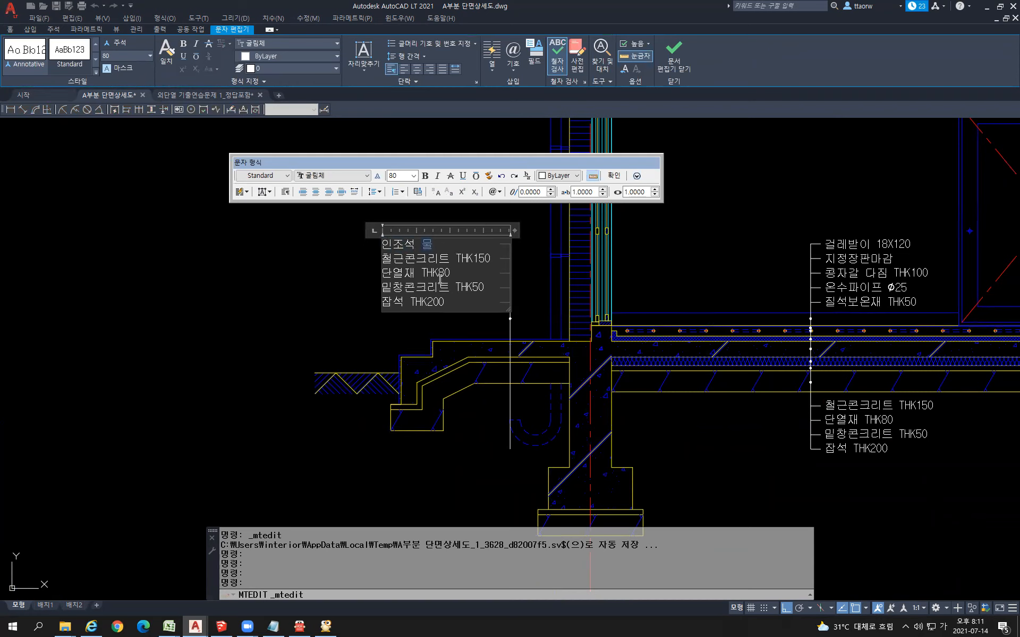
left_click(301, 243)
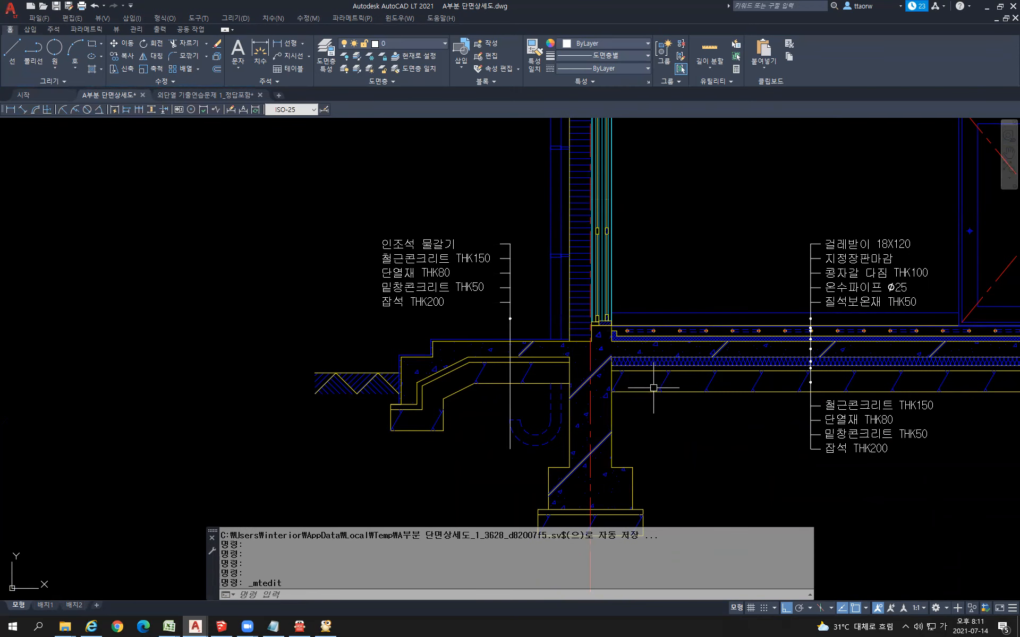
- Right-align all five lines of the exterior slab note
left_click(420, 261)
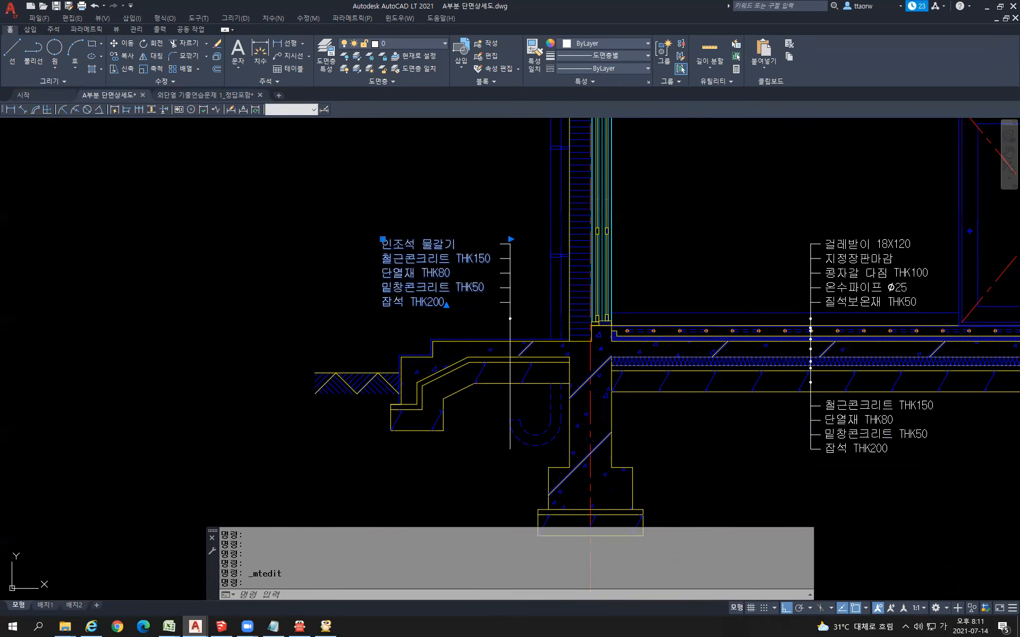
double_click(445, 303)
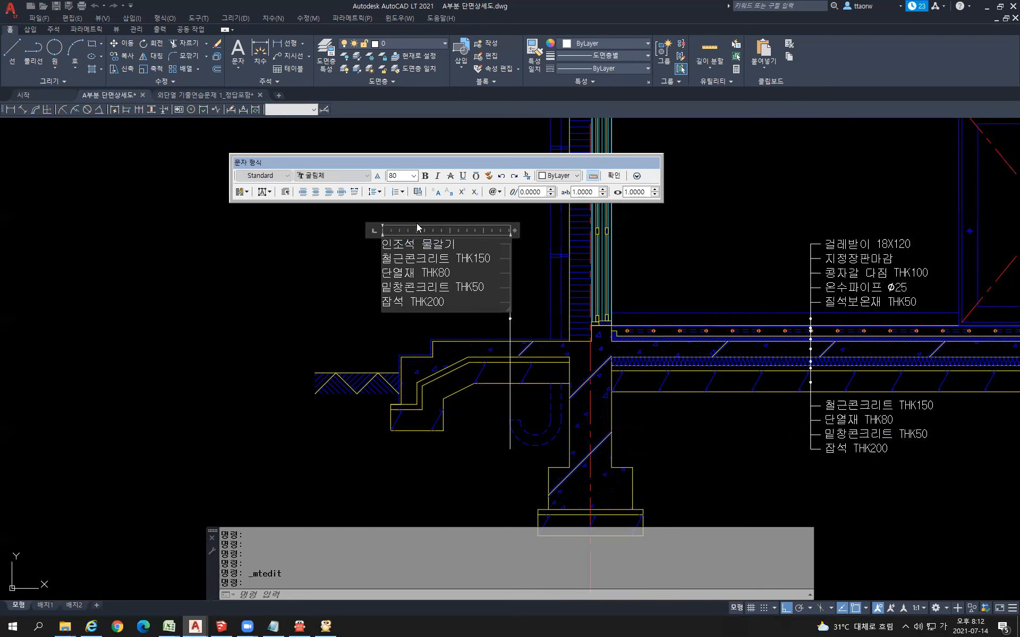
left_click_drag(445, 303, 381, 233)
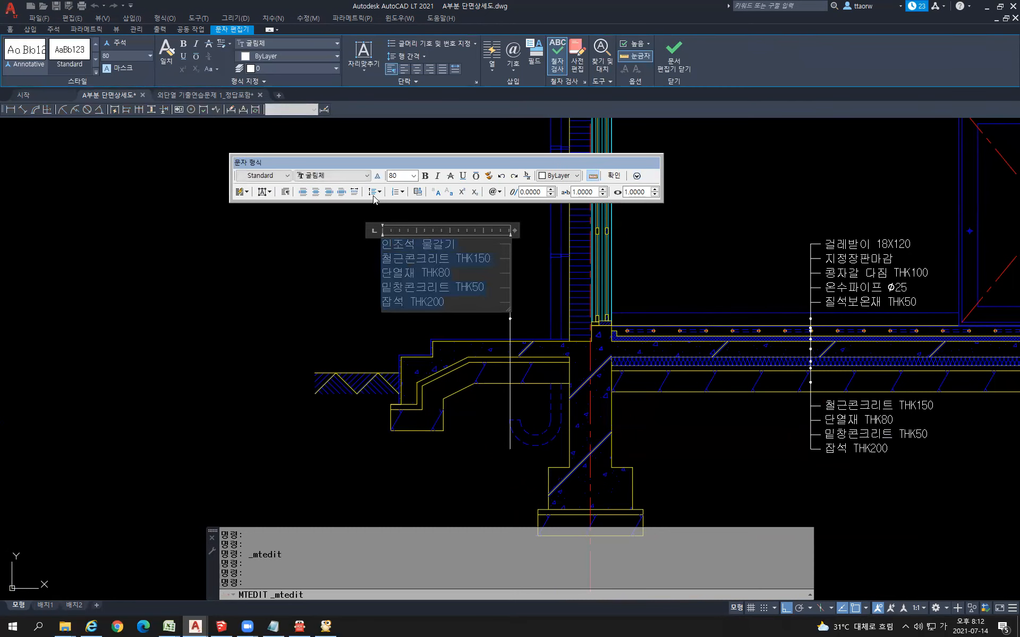
left_click(329, 192)
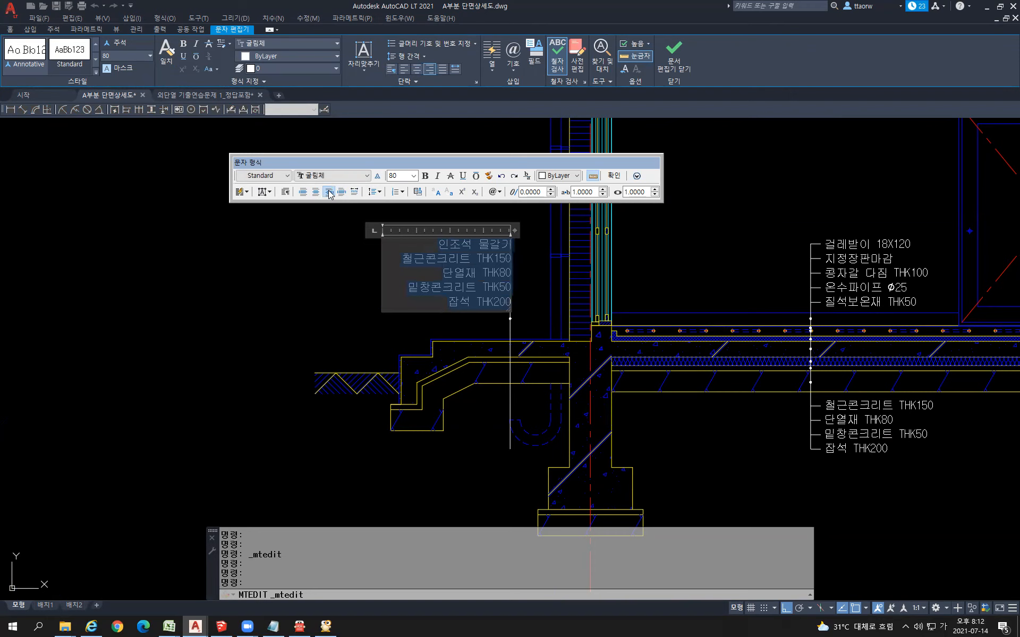
left_click(370, 269)
- Move the exterior slab note horizontally to the left so its lines end just before the leader ticks
left_click(461, 256)
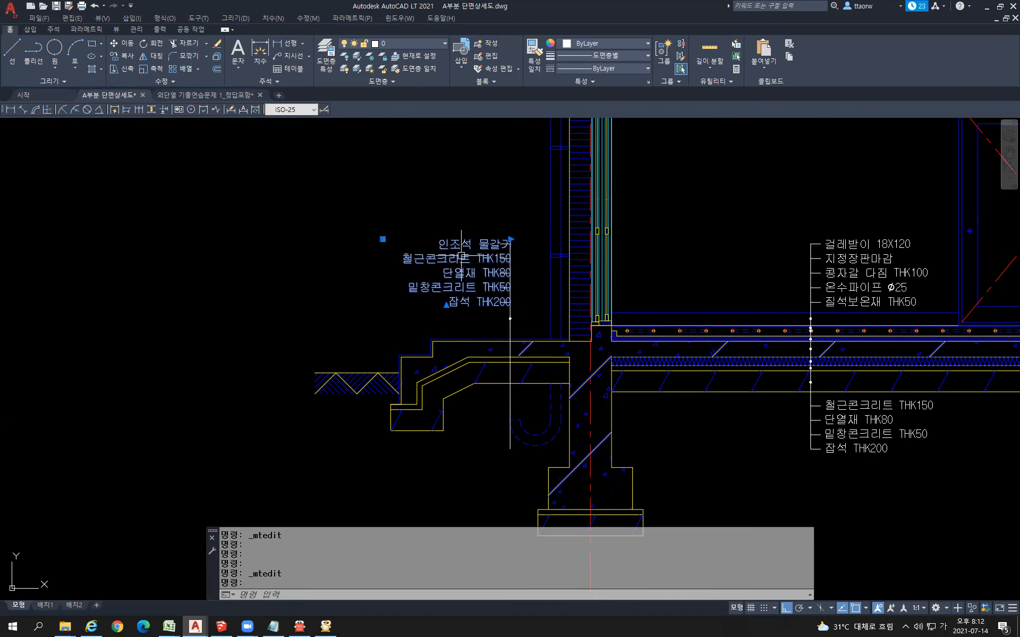
key("m")
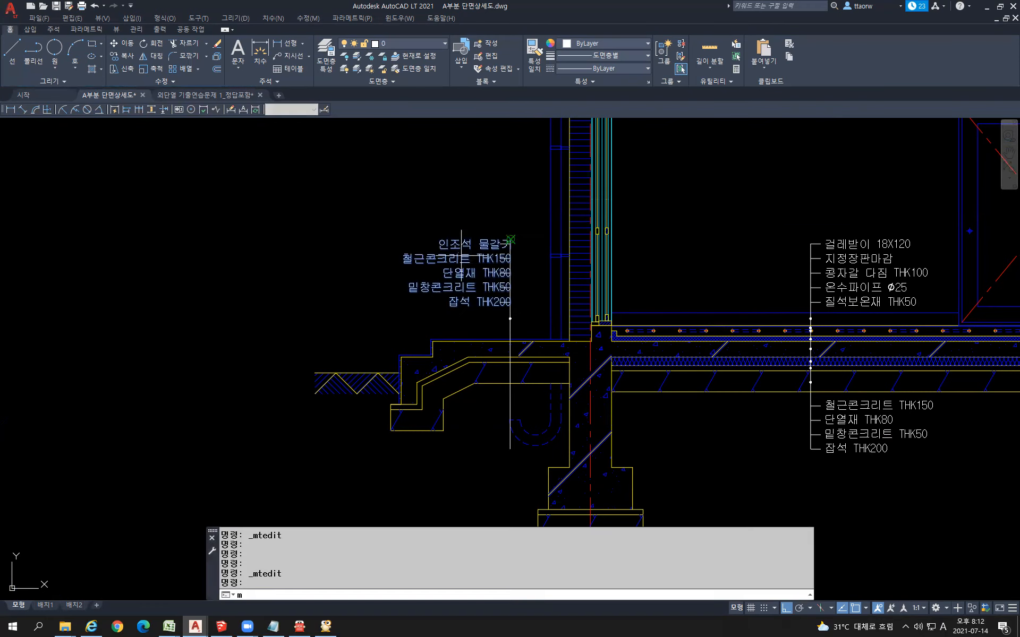
key("Return")
left_click(467, 212)
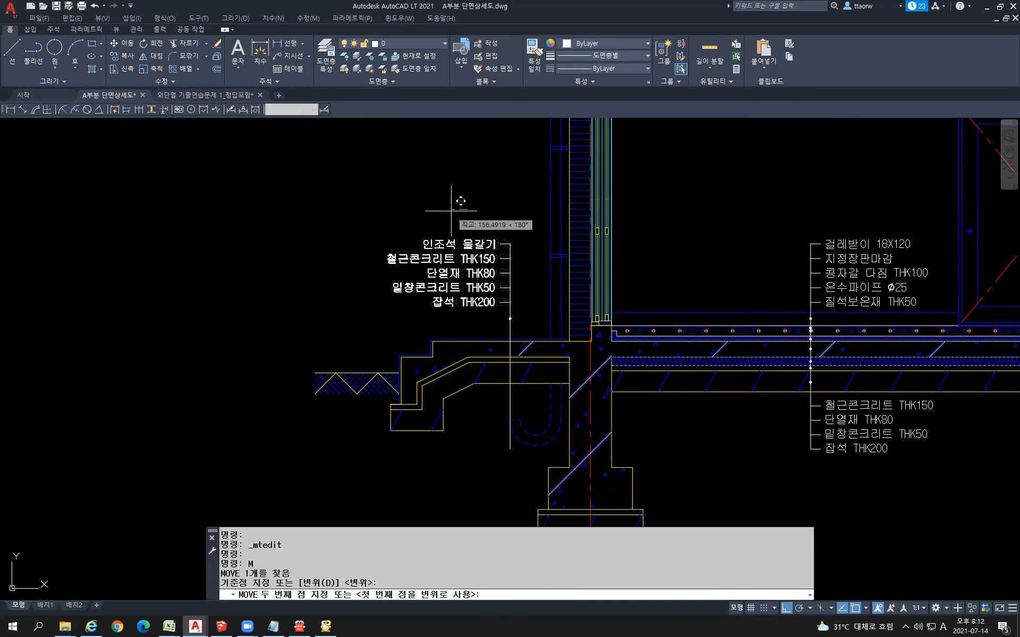
key("Escape")
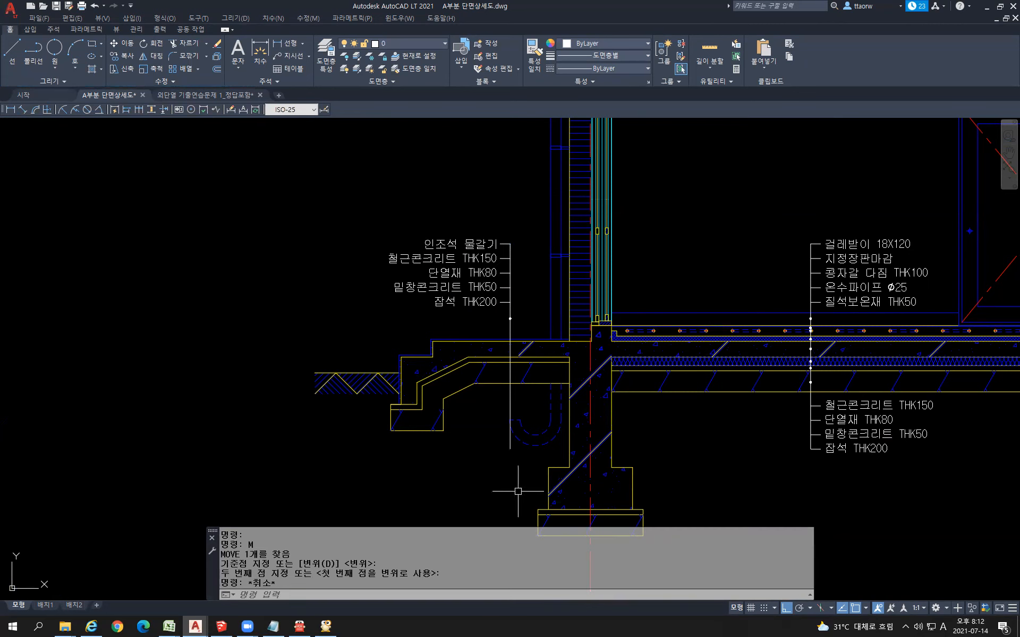
- Copy the dot on the exterior leader straight down to the slab's surface finish, 철근콘크리트, 밑창콘크리트 and 잡석 layers
scroll(505, 335, "up", 4)
left_click(519, 291)
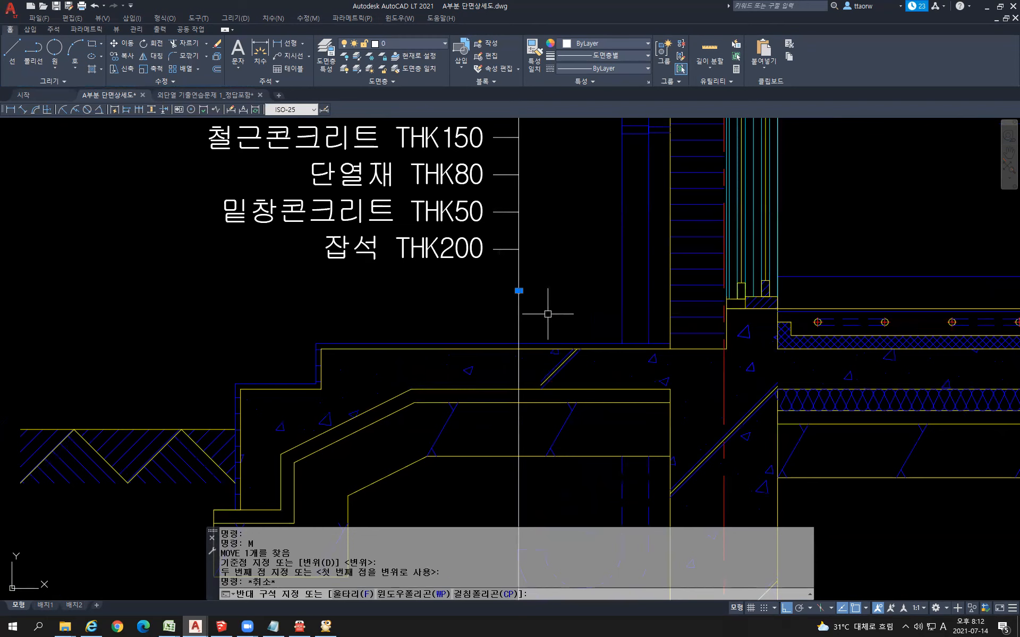
left_click(548, 314)
type("co")
key("Return")
left_click(572, 175)
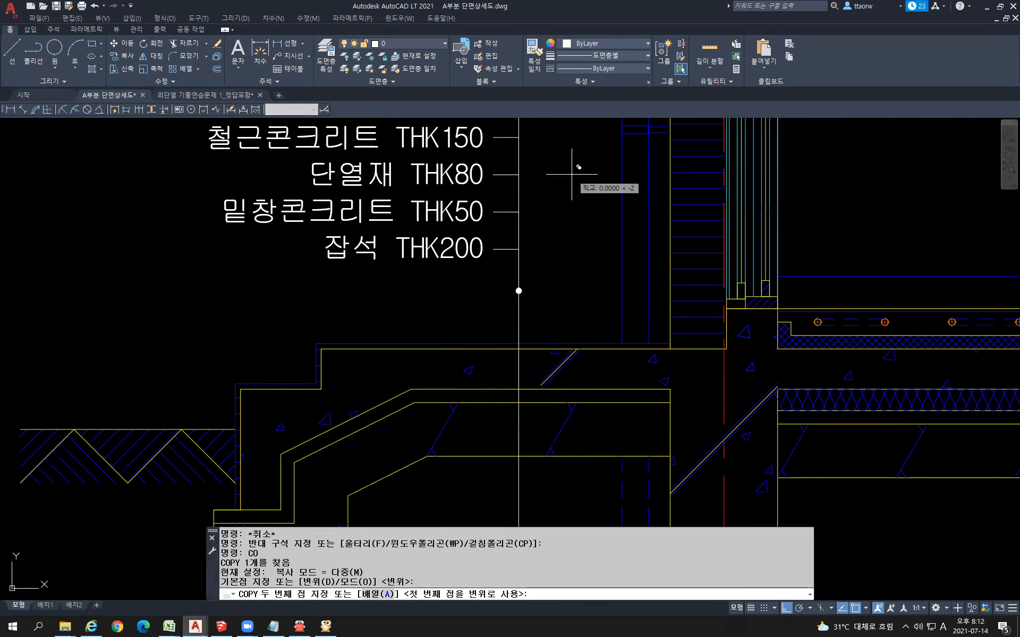
left_click(569, 220)
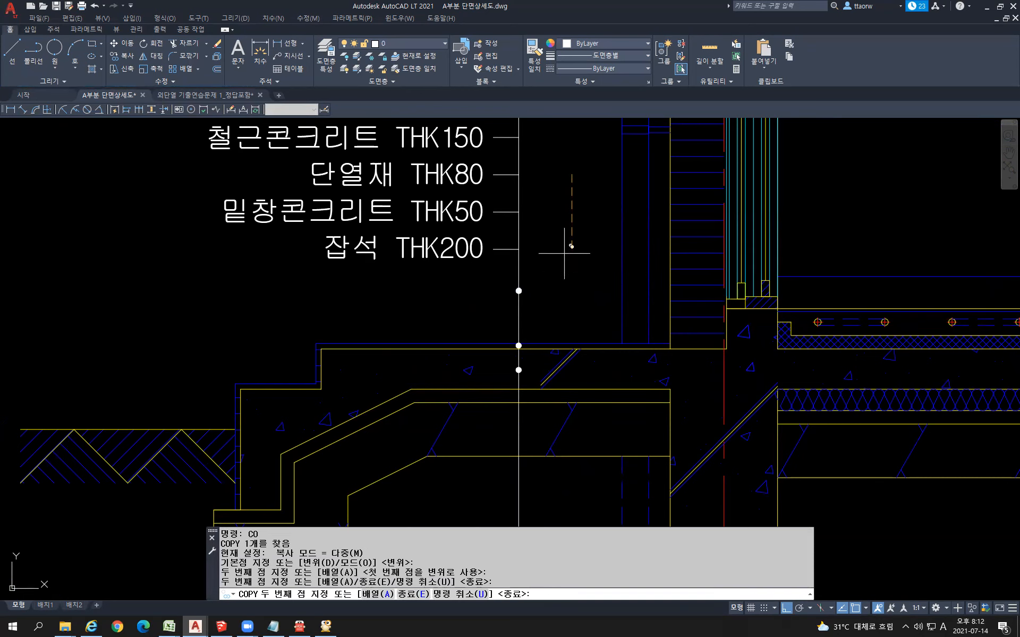
left_click(564, 277)
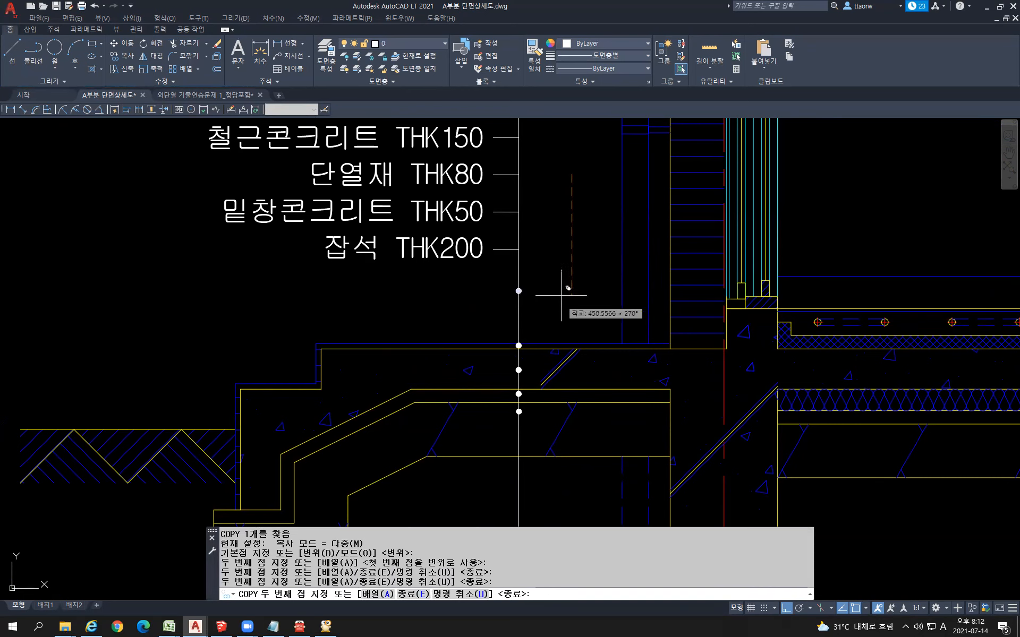
left_click(568, 311)
key("Return")
- Delete the original dot on the exterior leader above the step slab
left_click(503, 280)
left_click(539, 302)
key("Delete")
- Shorten the exterior leader by stretching its lower end up to the centre of the lowest dot
scroll(537, 302, "down", 2)
middle_click_drag(546, 349, 520, 287)
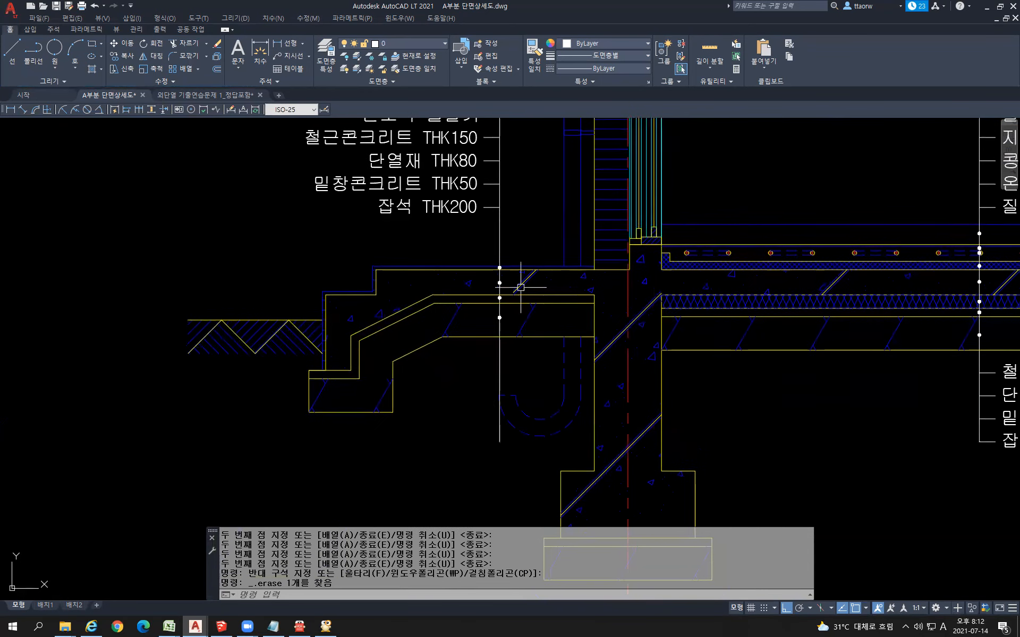
scroll(502, 318, "up", 2)
left_click(498, 393)
left_click(500, 515)
scroll(502, 314, "up", 3)
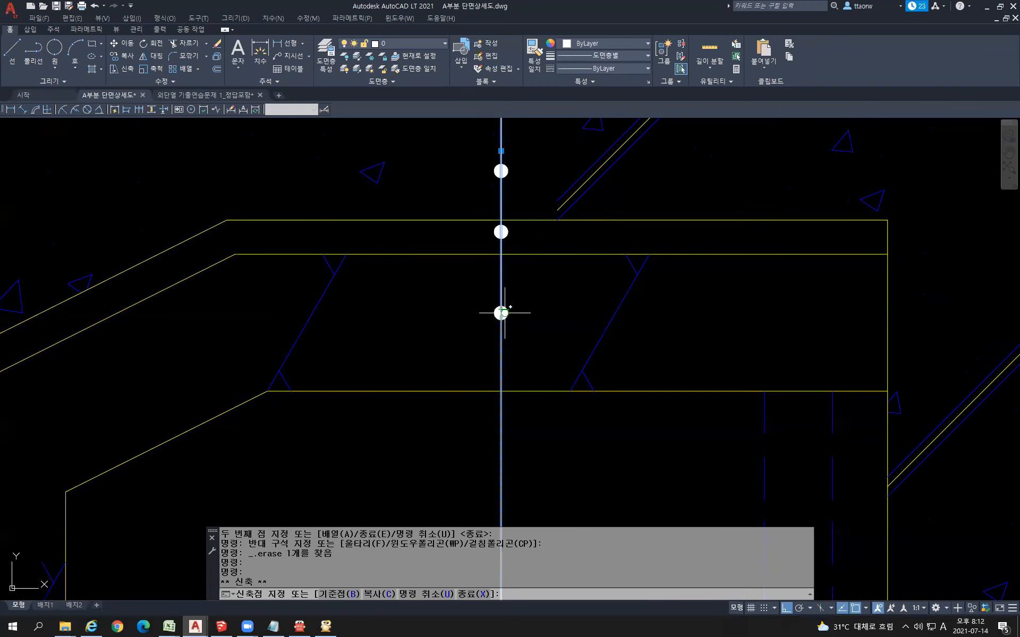
scroll(504, 314, "up", 2)
left_click(497, 311)
scroll(580, 332, "down", 6)
key("Escape")
- Copy the interior floor's upper five-line note with its leader, ticks and top dot to above the left roof slope, with ortho off
scroll(443, 311, "down", 2)
mouse_move(759, 370)
middle_mouse_down()
mouse_move(672, 371)
mouse_move(701, 403)
mouse_move(644, 405)
middle_mouse_up()
scroll(669, 370, "down", 2)
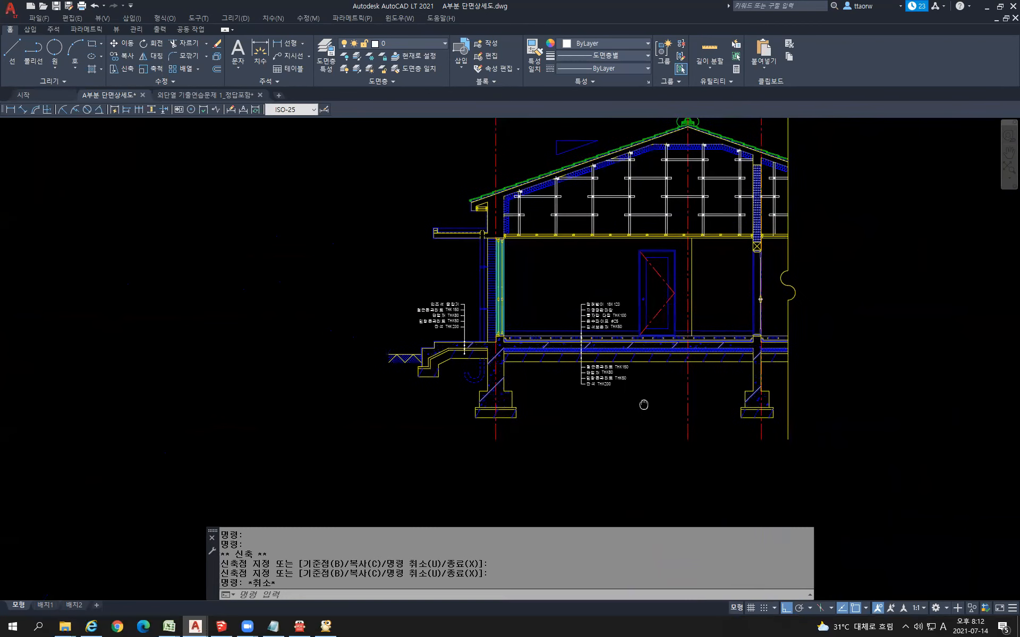
scroll(640, 404, "down", 2)
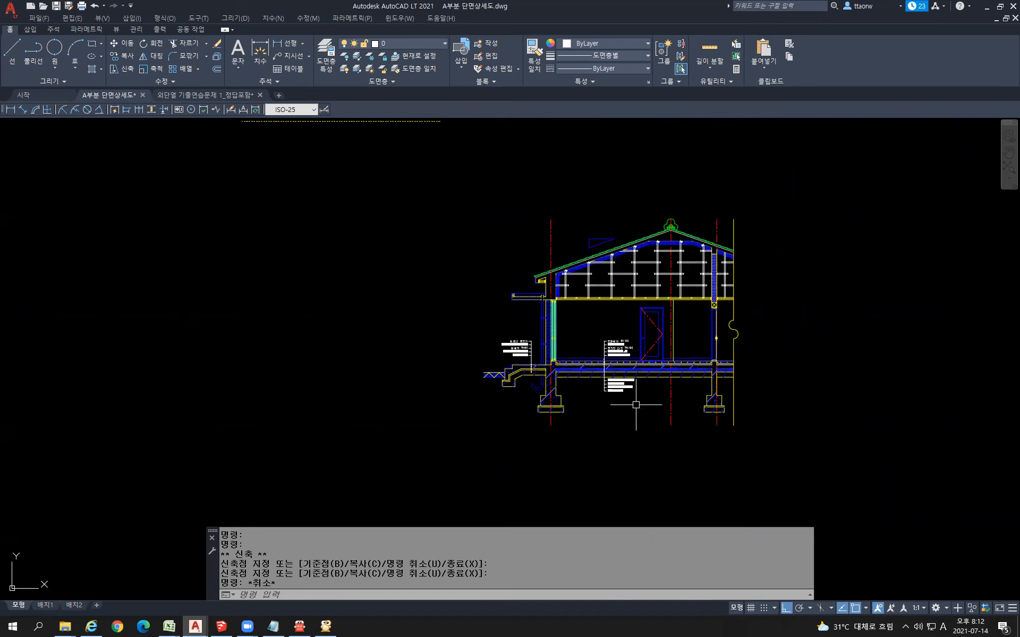
scroll(636, 405, "up", 4)
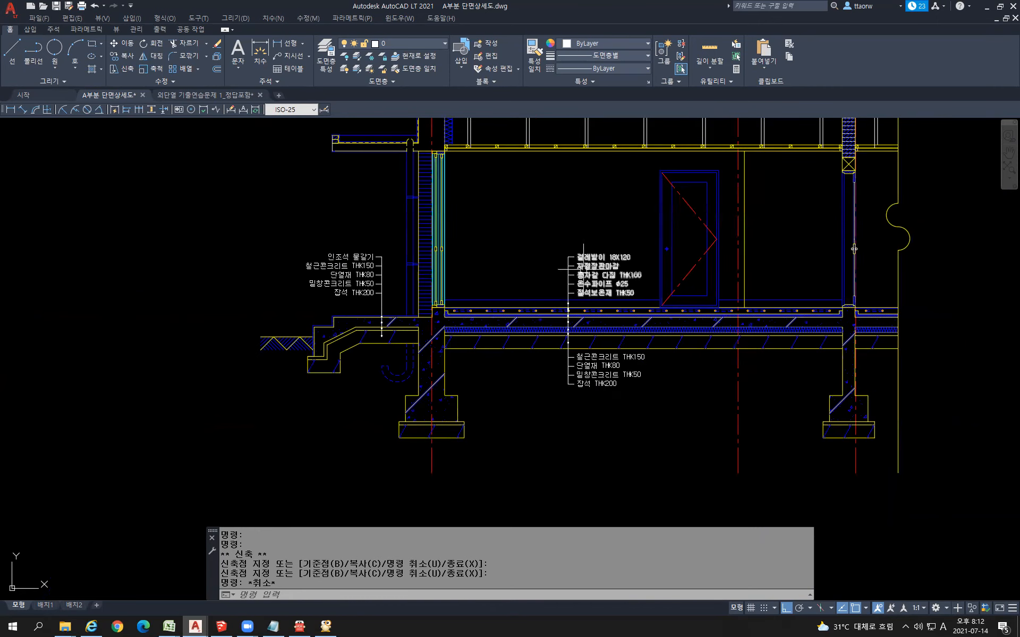
middle_click_drag(554, 260, 550, 284)
scroll(562, 310, "up", 6)
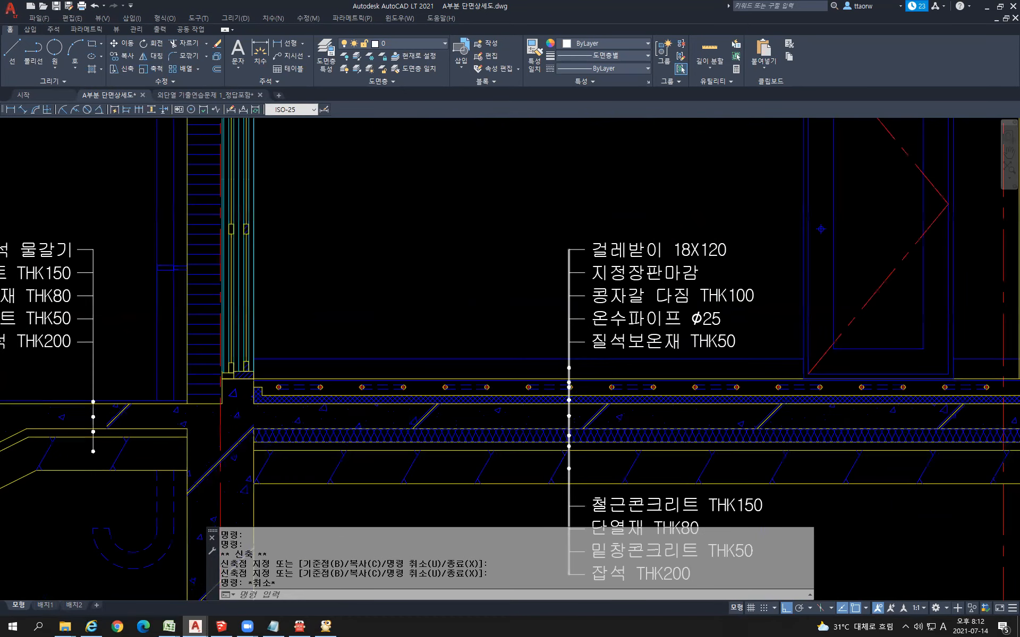
left_click(558, 363)
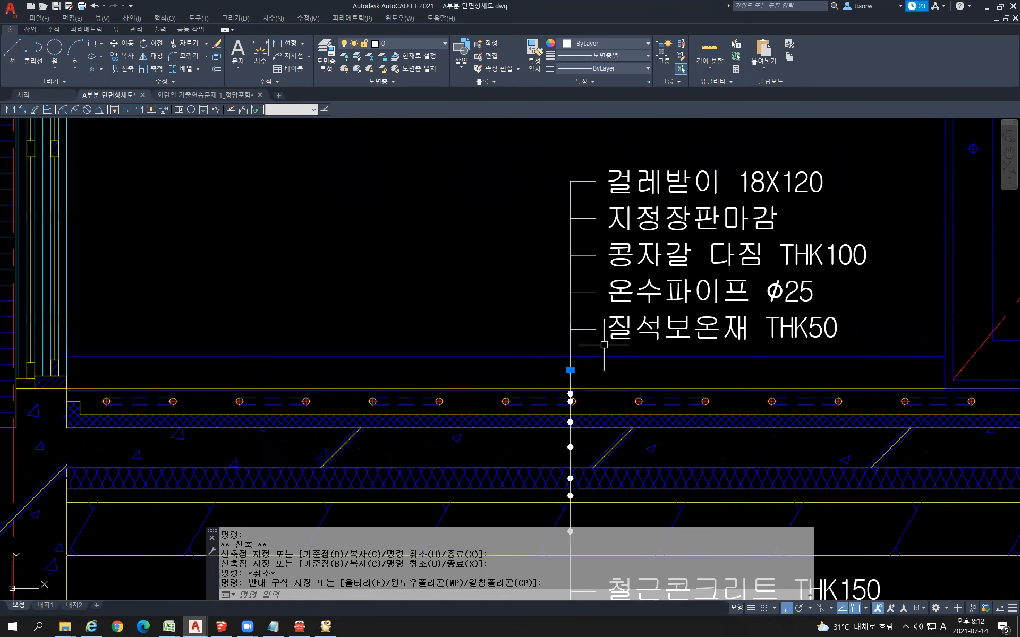
left_click(503, 131)
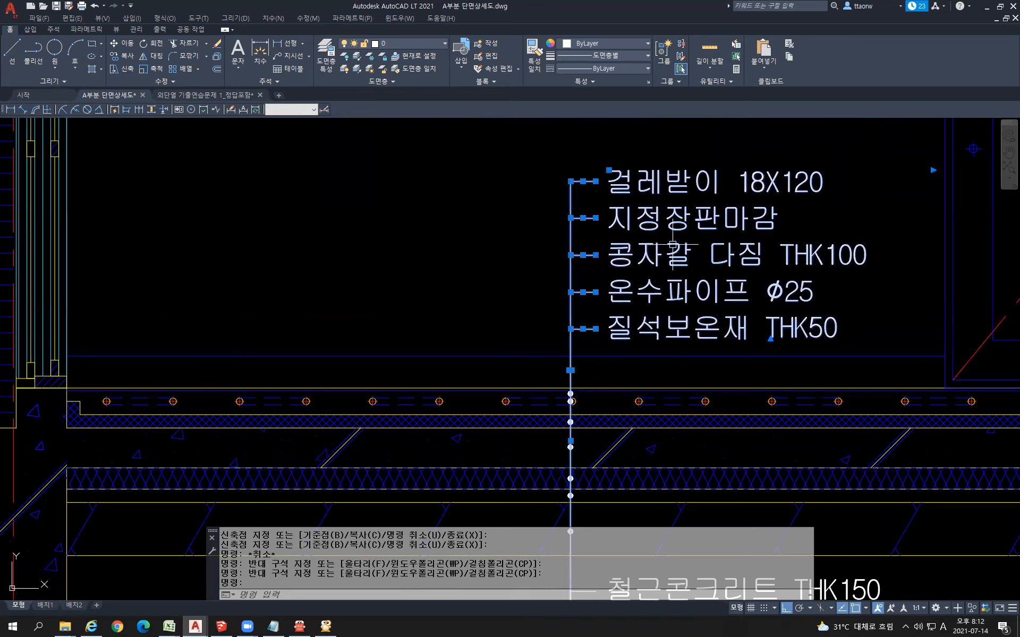
scroll(615, 245, "down", 6)
middle_click_drag(615, 246, 488, 508)
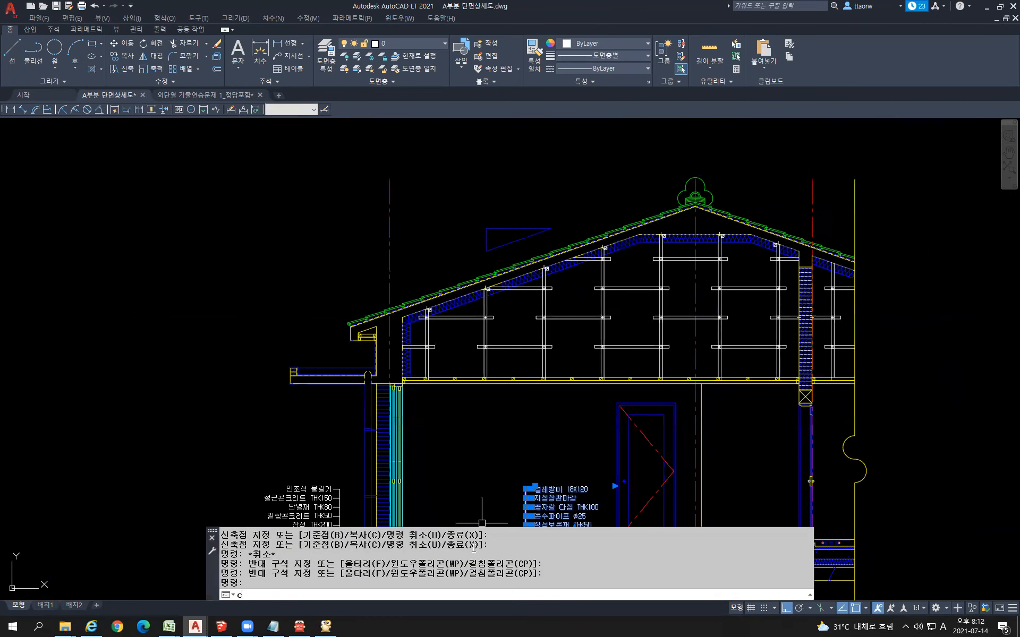
type("o")
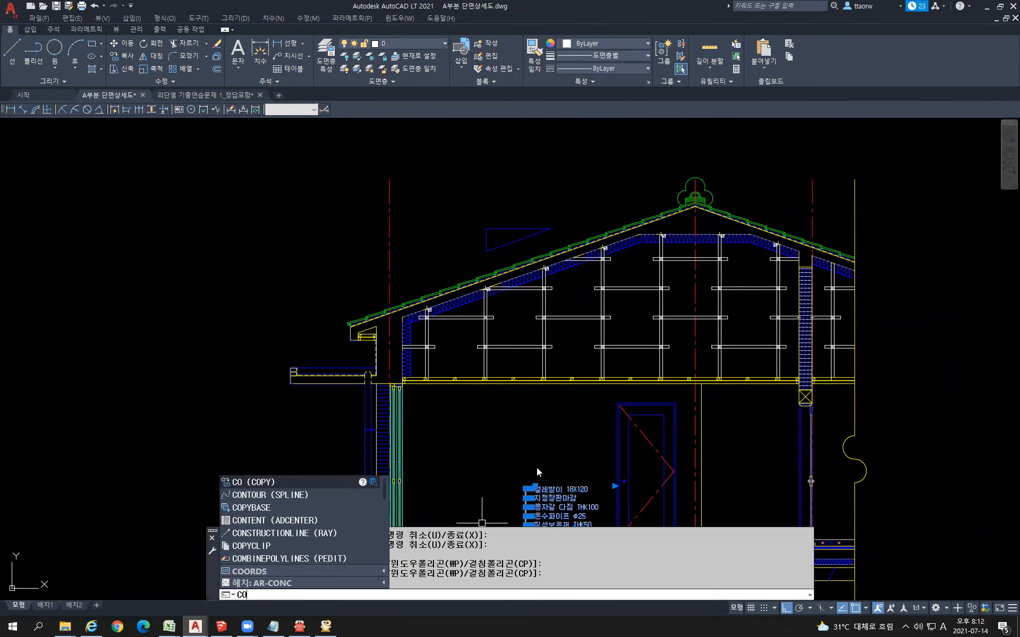
key("Return")
left_click(543, 461)
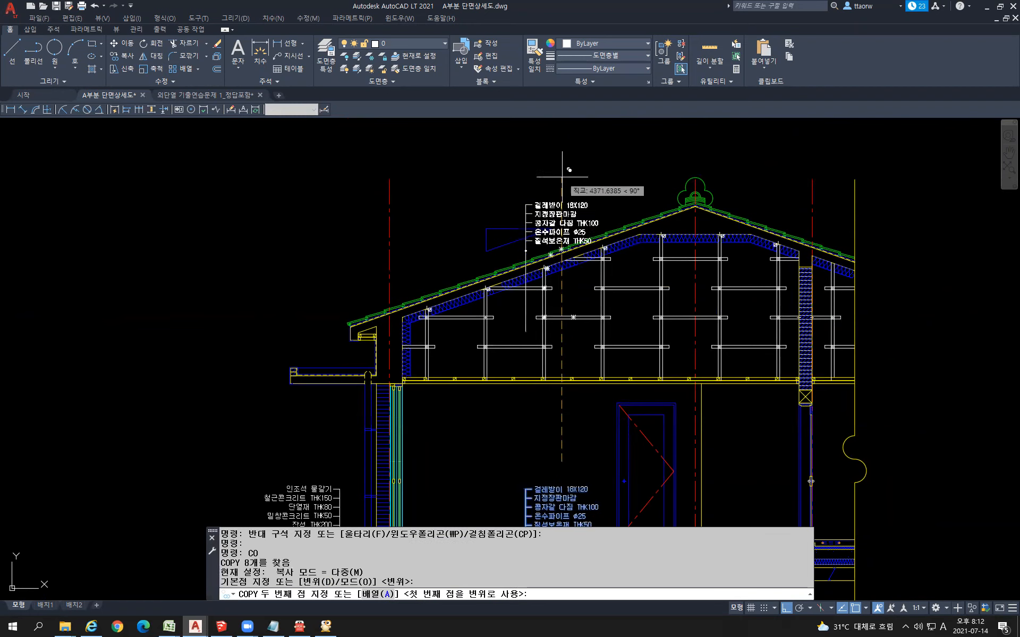
key("F8")
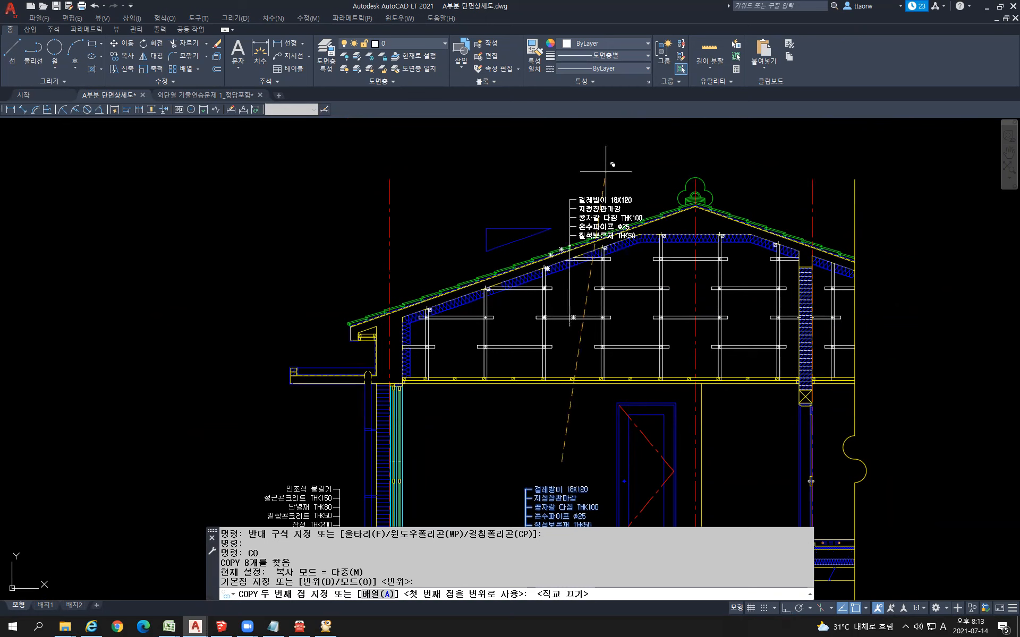
scroll(604, 173, "up", 2)
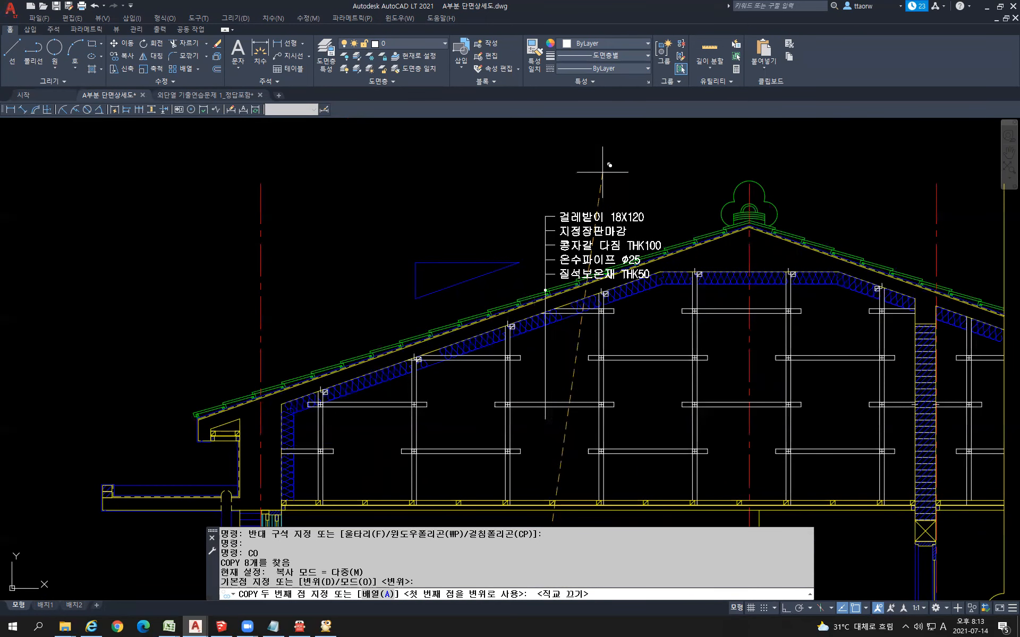
scroll(603, 172, "up", 2)
scroll(606, 162, "up", 2)
middle_click_drag(608, 159, 598, 98)
scroll(587, 149, "down", 6)
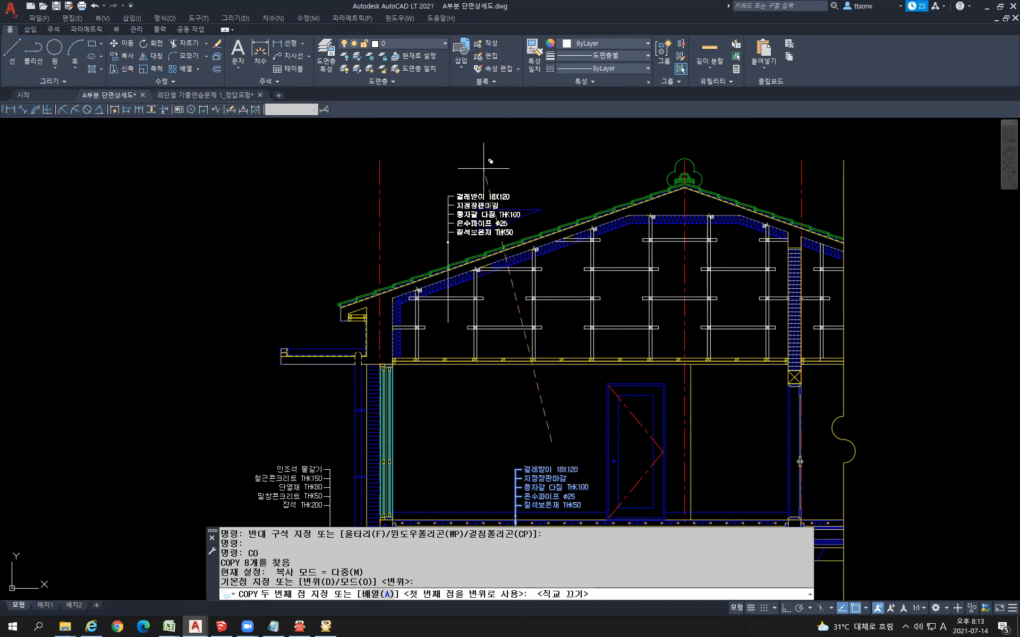
left_click(483, 168)
key("Escape")
- Move the blue roof slope triangle to the right, clear of the copied note and above the roof
left_click(533, 216)
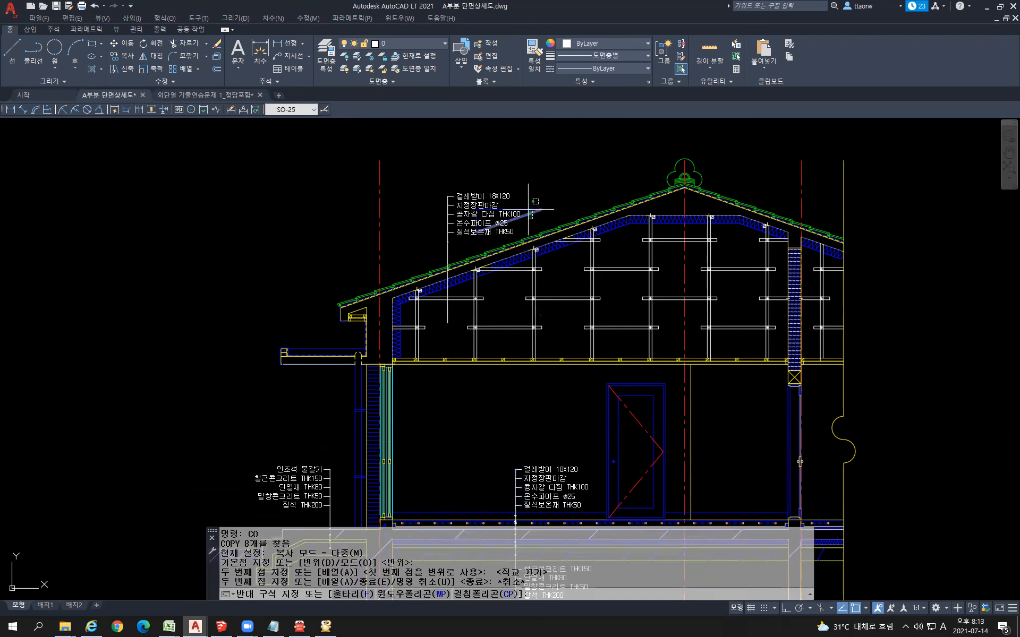
left_click(529, 209)
scroll(509, 212, "up", 2)
type("m")
key("Return")
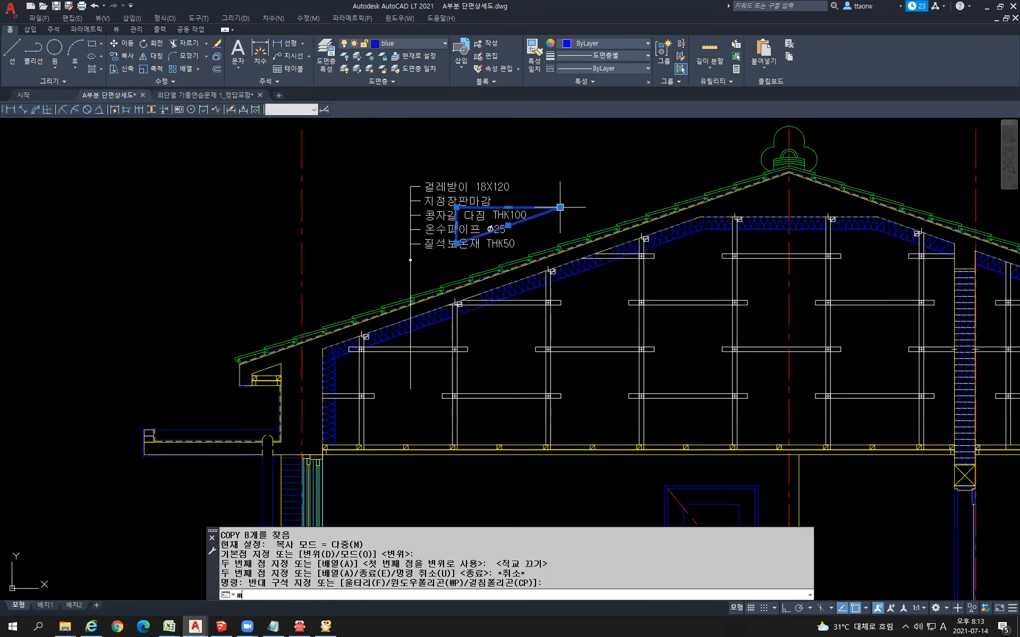
middle_click_drag(579, 169, 536, 241)
left_click(518, 239)
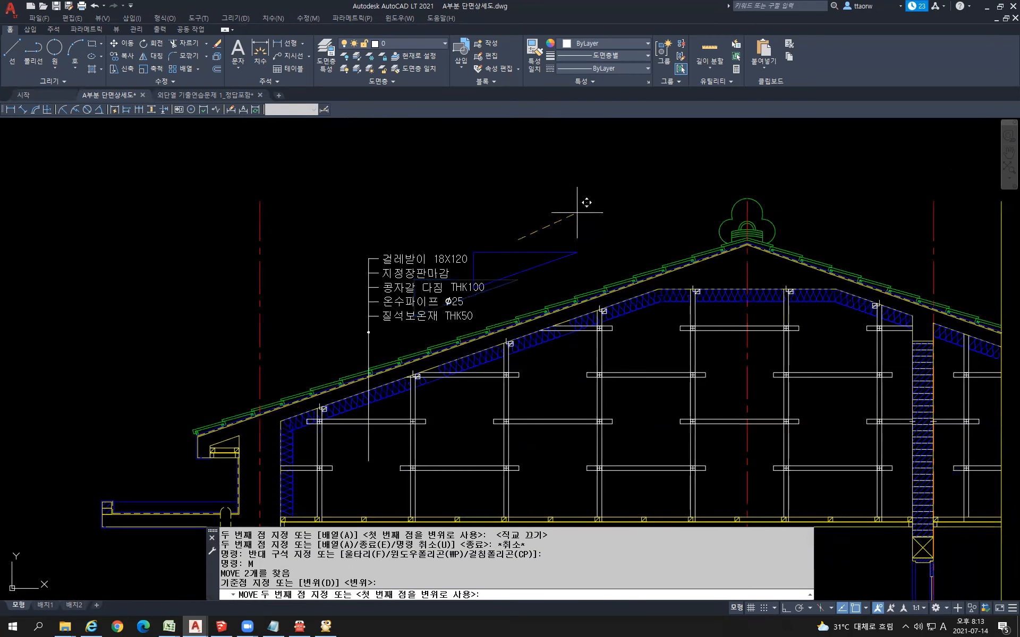
left_click(645, 201)
key("Escape")
- Replace the first line of the copied roof note with 기와, removing its 18X120 size
scroll(453, 307, "down", 2)
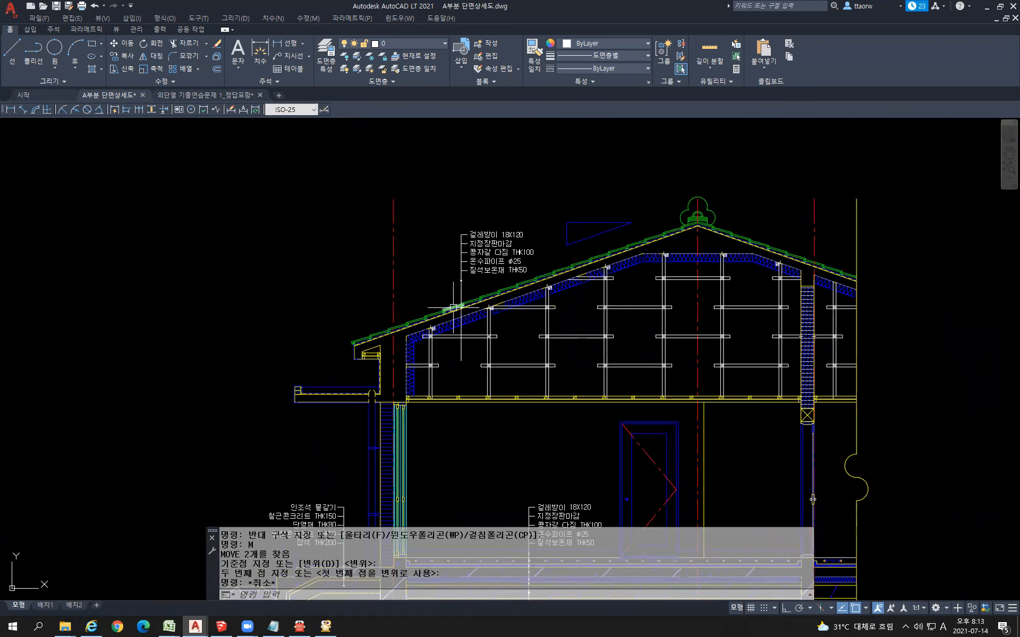
scroll(453, 308, "up", 2)
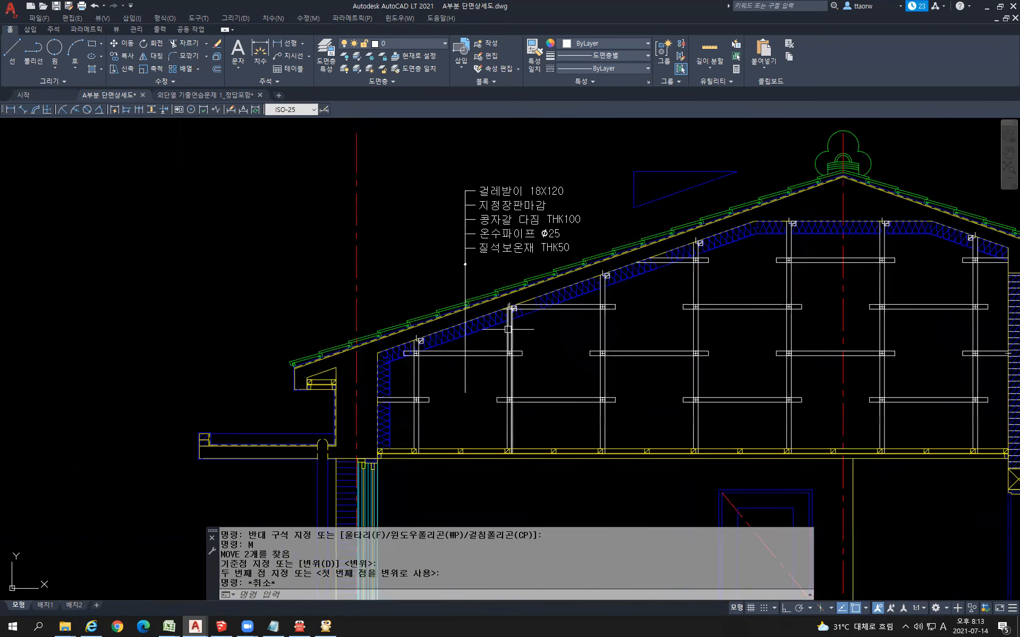
scroll(425, 245, "up", 4)
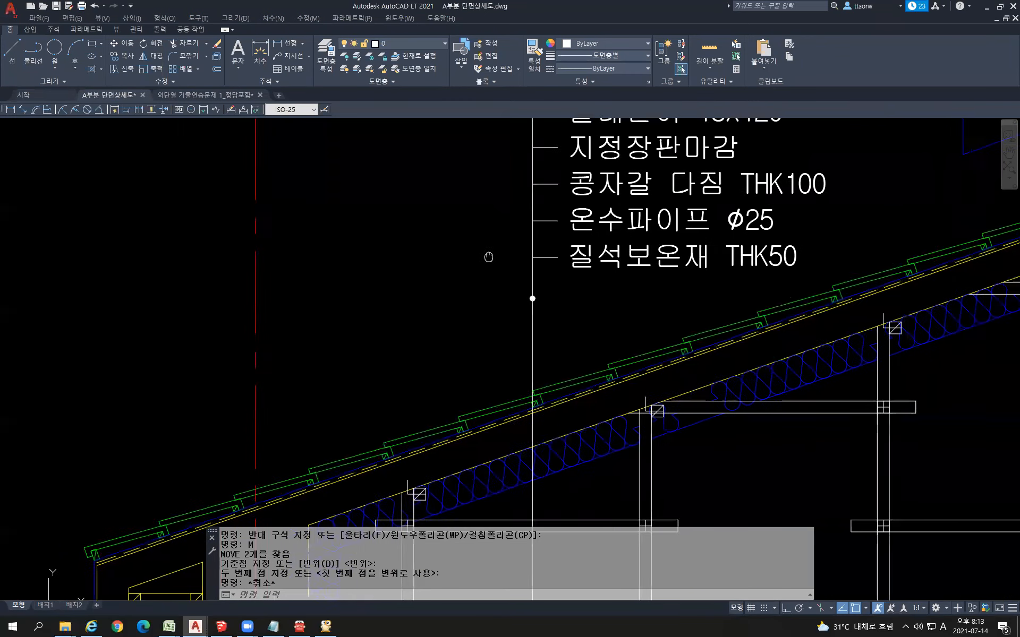
scroll(488, 257, "down", 2)
left_click(566, 175)
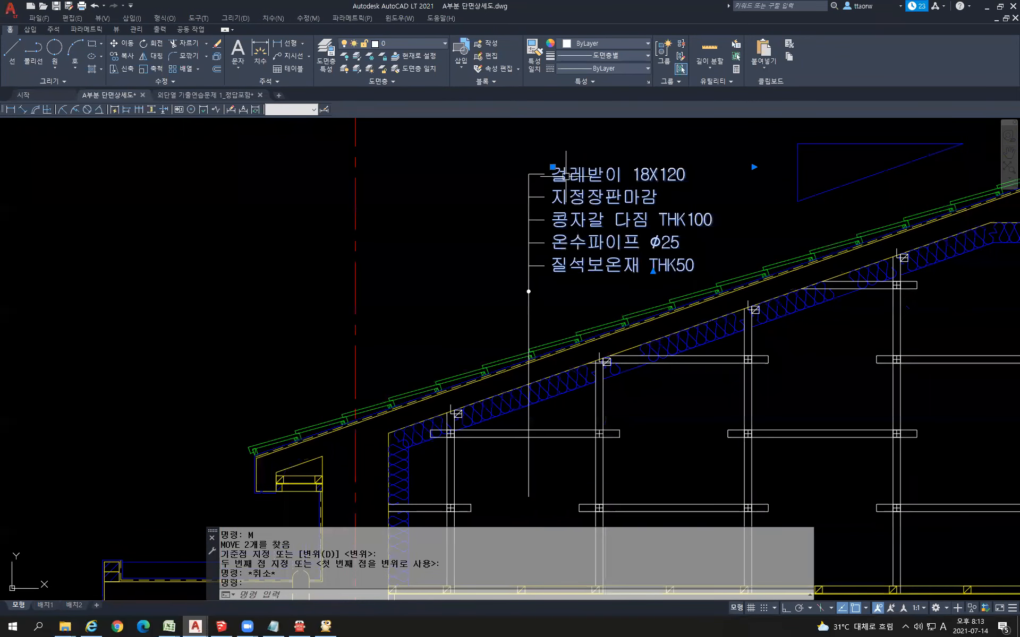
double_click(565, 176)
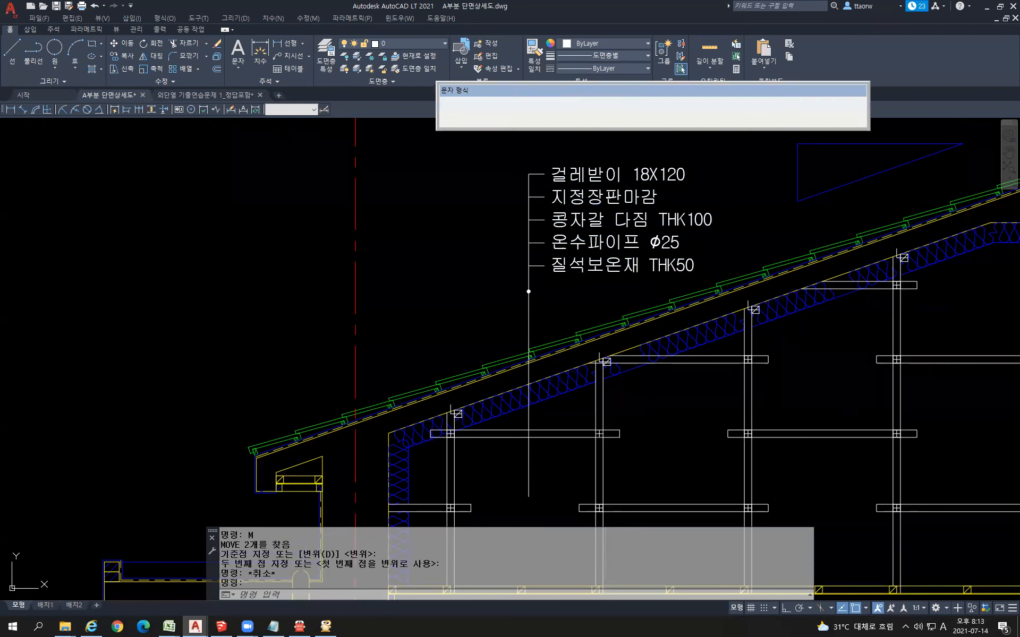
left_click_drag(552, 175, 617, 189)
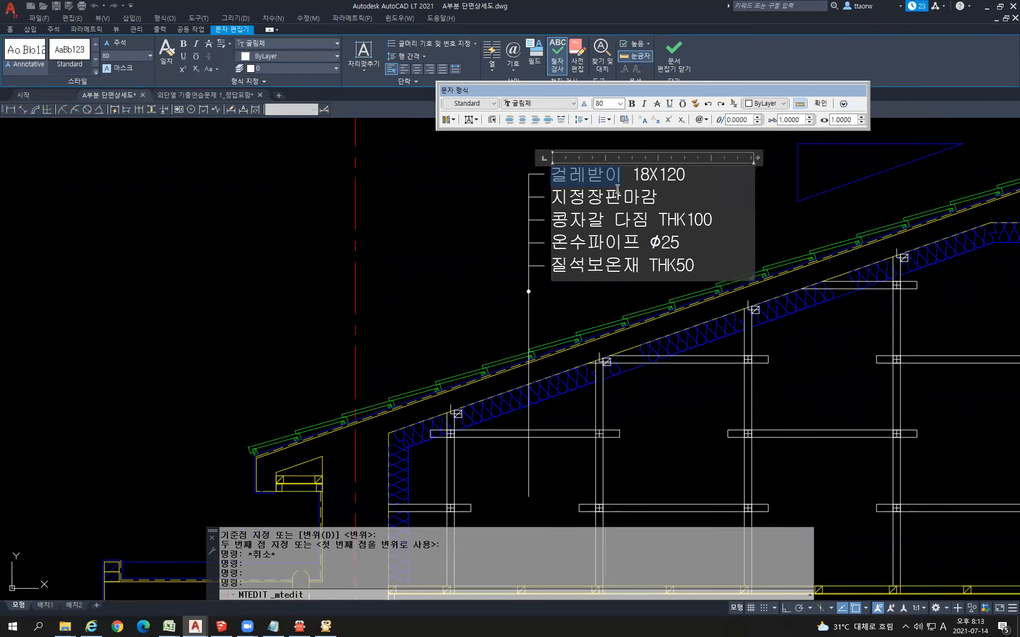
type("기")
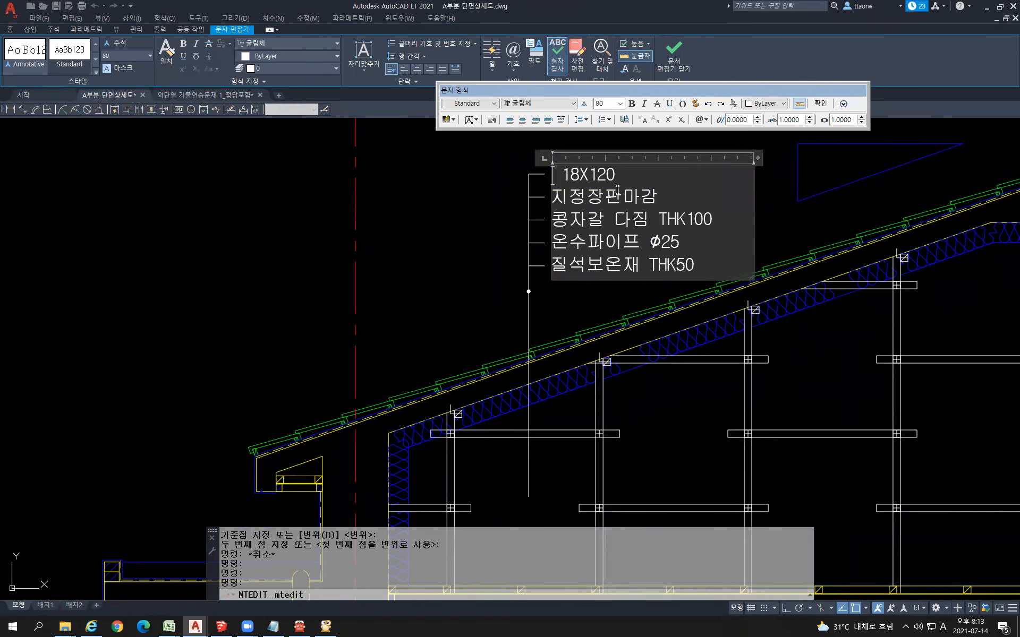
type("와")
key("Right")
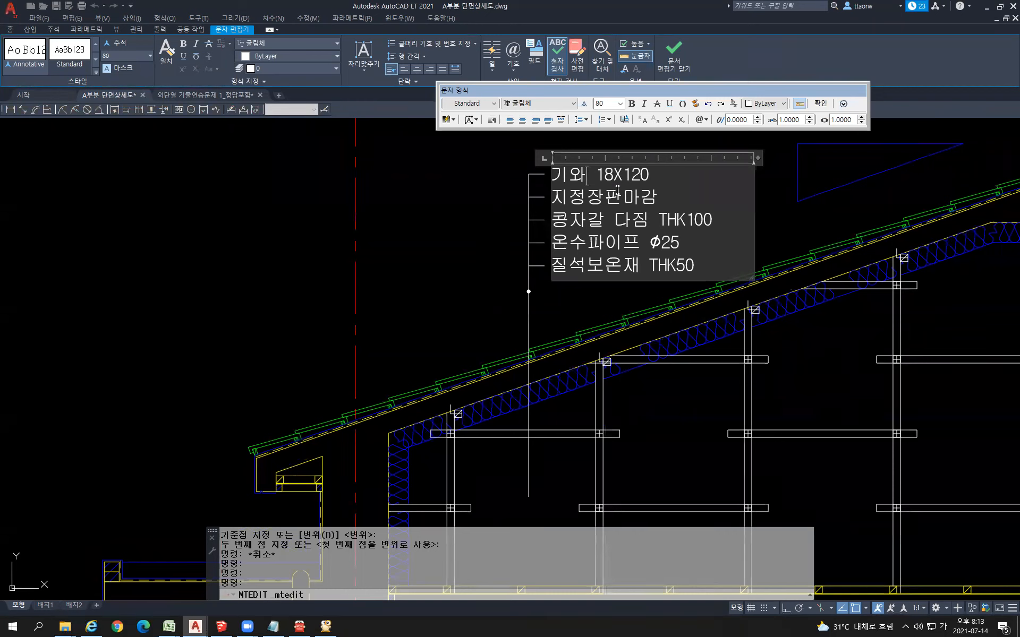
key("Delete")
key("Delete")
key("Delete")
key("Delete")
key("Delete")
key("Delete")
- Replace the second line of the roof note with 기와걸이 24X24
key("Right")
key("Delete")
key("Delete")
key("Delete")
key("Delete")
key("Delete")
key("Delete")
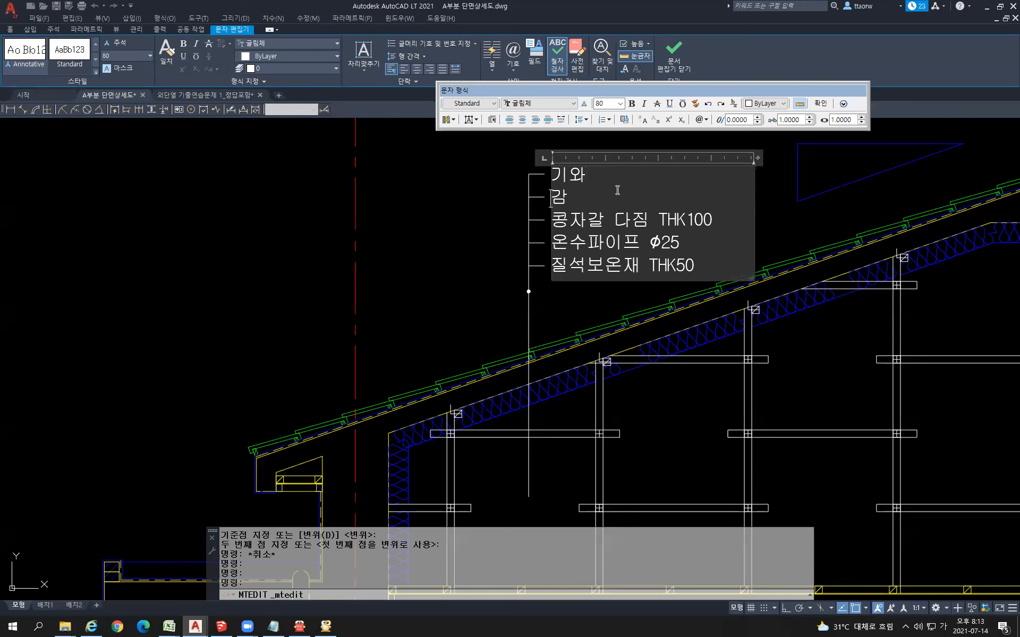
type("기와걸이 24X24")
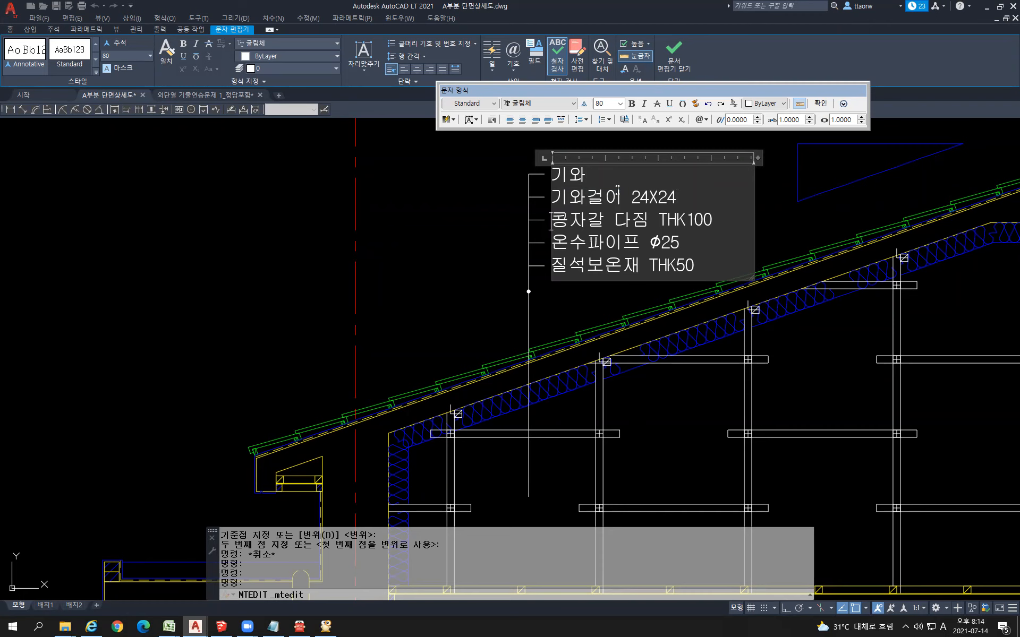
- Replace the third line of the roof note with 아스팔트슁글방수THK20
key("Delete")
key("Delete")
key("Delete")
key("Delete")
key("Delete")
key("Delete")
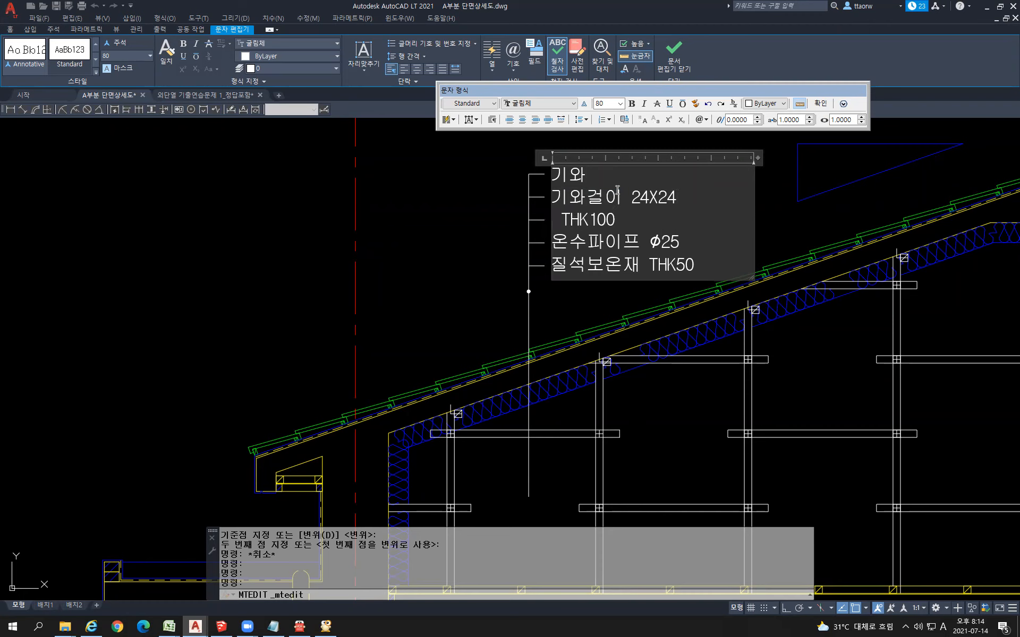
type("dk")
key("BackSpace")
key("BackSpace")
type("아")
type("스파")
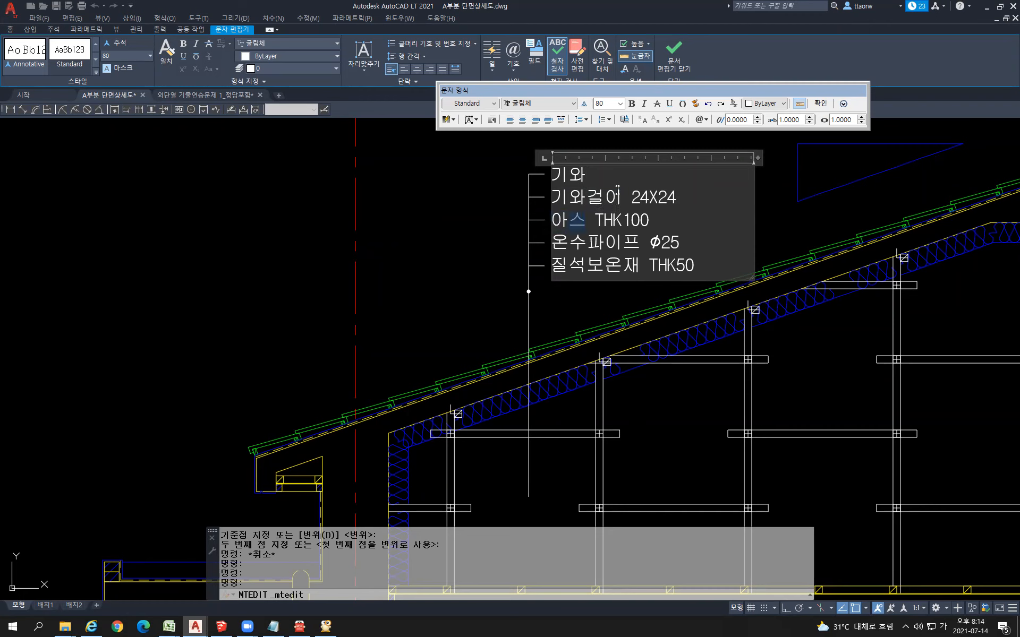
type("트슁글방수")
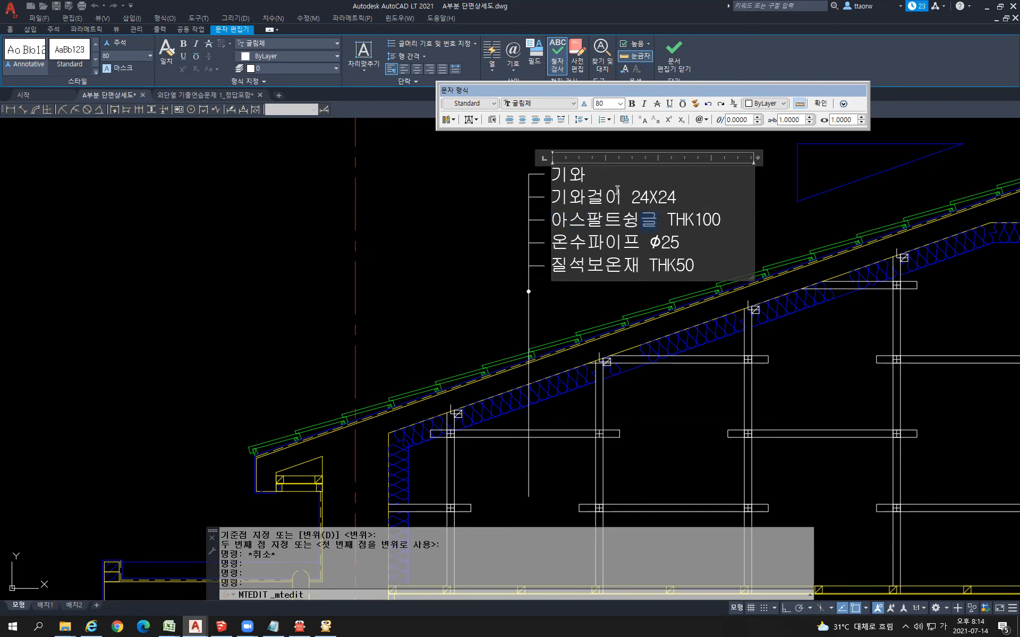
key("Delete")
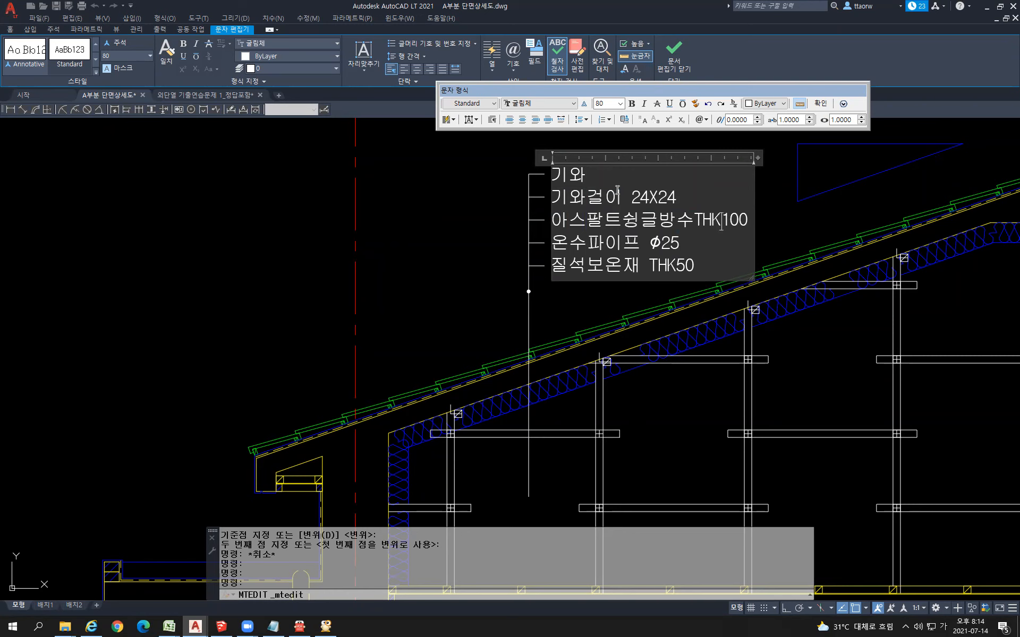
type("2")
key("Delete")
key("BackSpace")
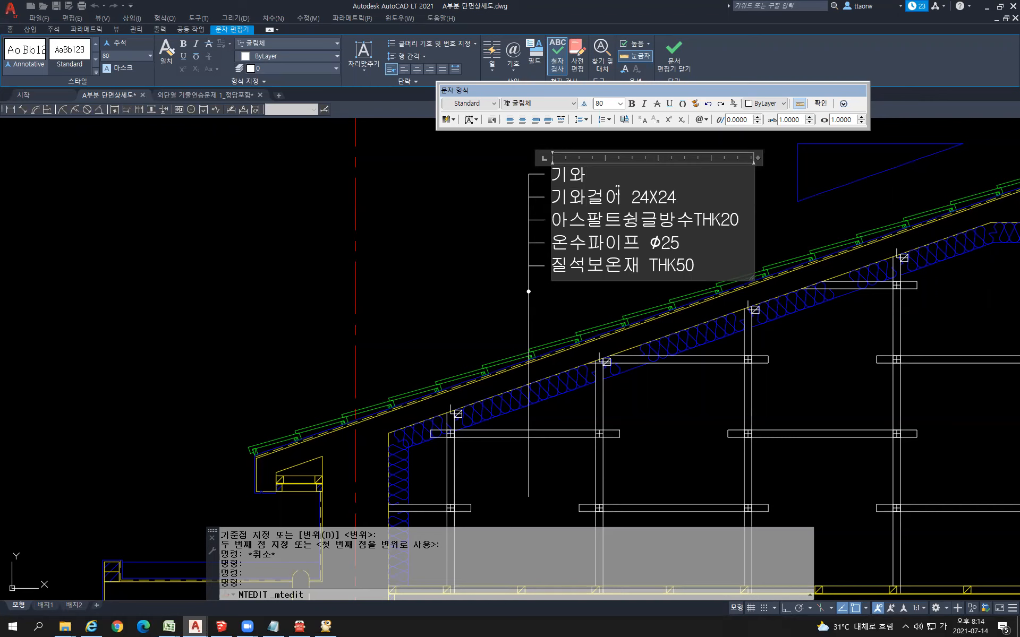
- Replace the fourth line of the roof note with 철근콘크리트 THK120
key("Delete")
key("Delete")
key("Delete")
key("Delete")
key("Delete")
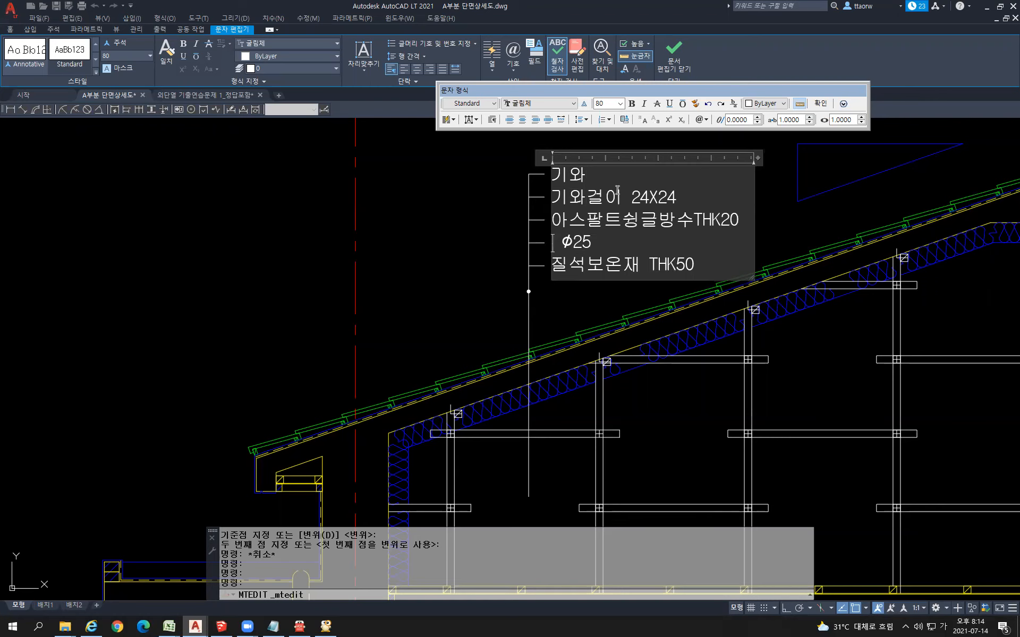
type("ㅊㅓㄹㄱㅡㄴㅋㅜ")
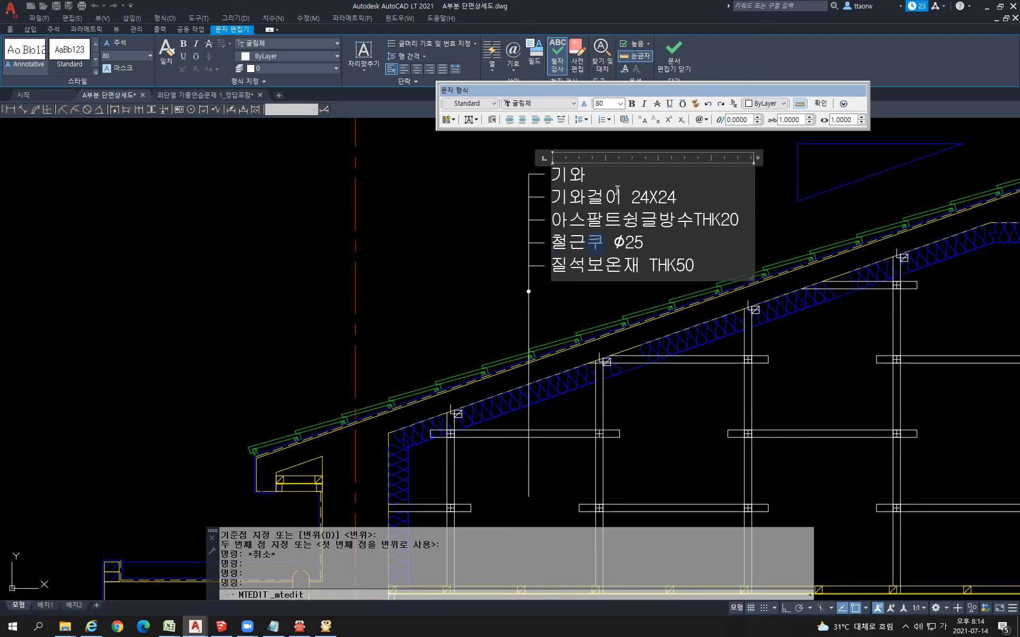
type("ㄴㅋㅡㄹㅣㅌㅡ")
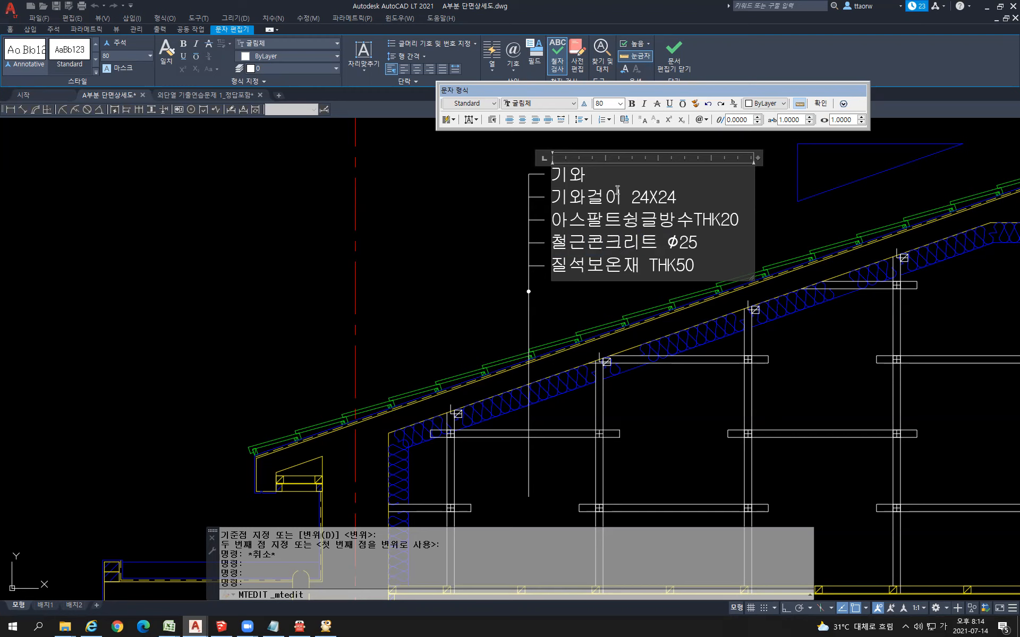
type("THK")
key("Delete")
key("Delete")
type("120")
- Replace the material name 질석보온재 in the roof note's fifth line with 지붕단열재
key("Delete")
key("Delete")
key("Delete")
key("Delete")
key("Delete")
key("Delete")
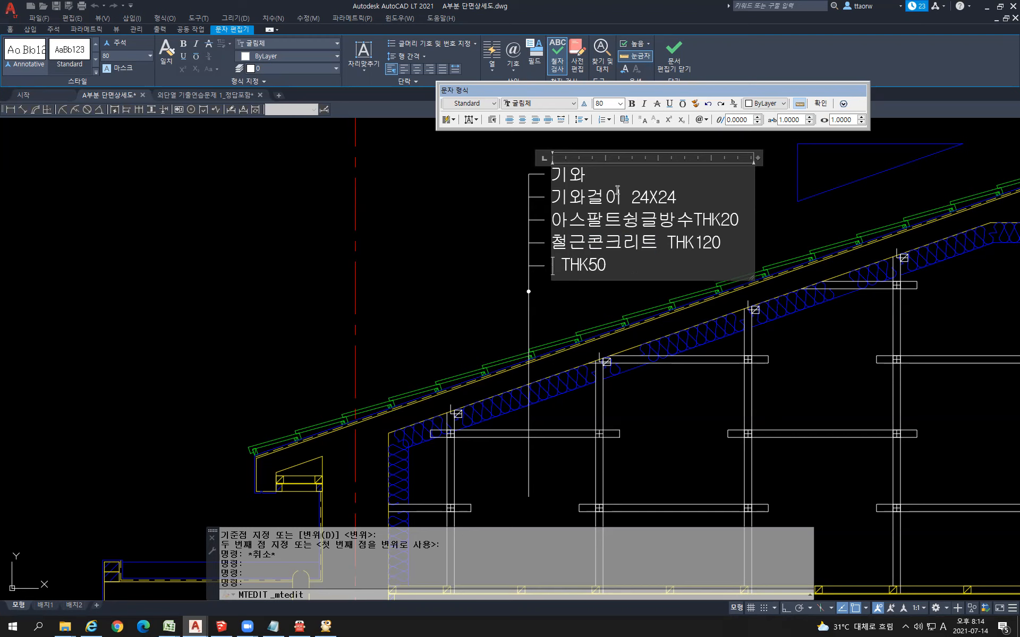
type("지붕단열ㅈ")
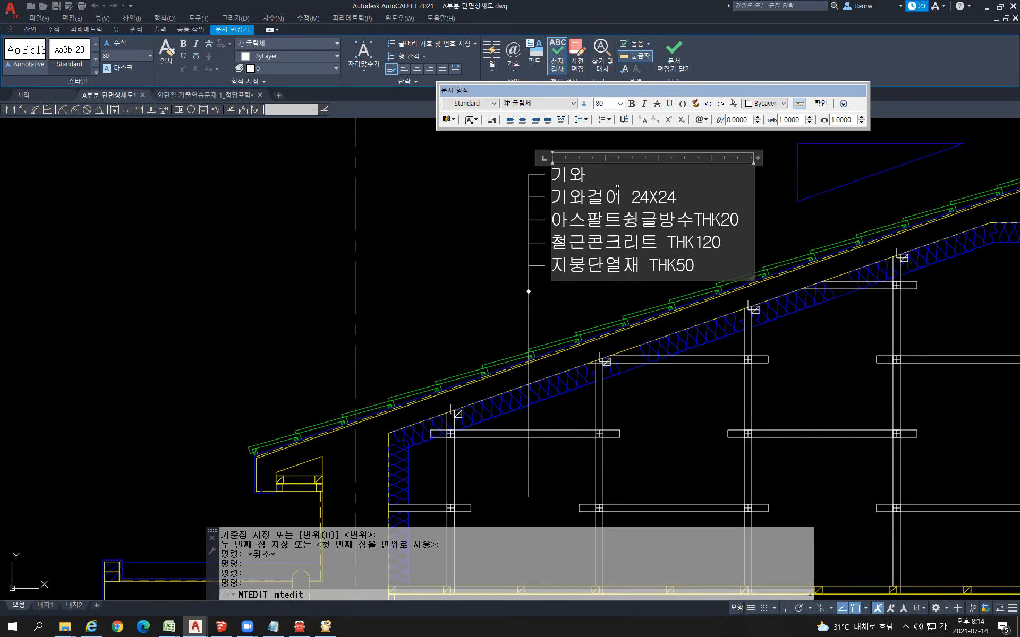
- Set the thickness in the roof note's 지붕단열재 line to THK120 and finish editing the note
type("120")
key("Delete")
left_click(513, 322)
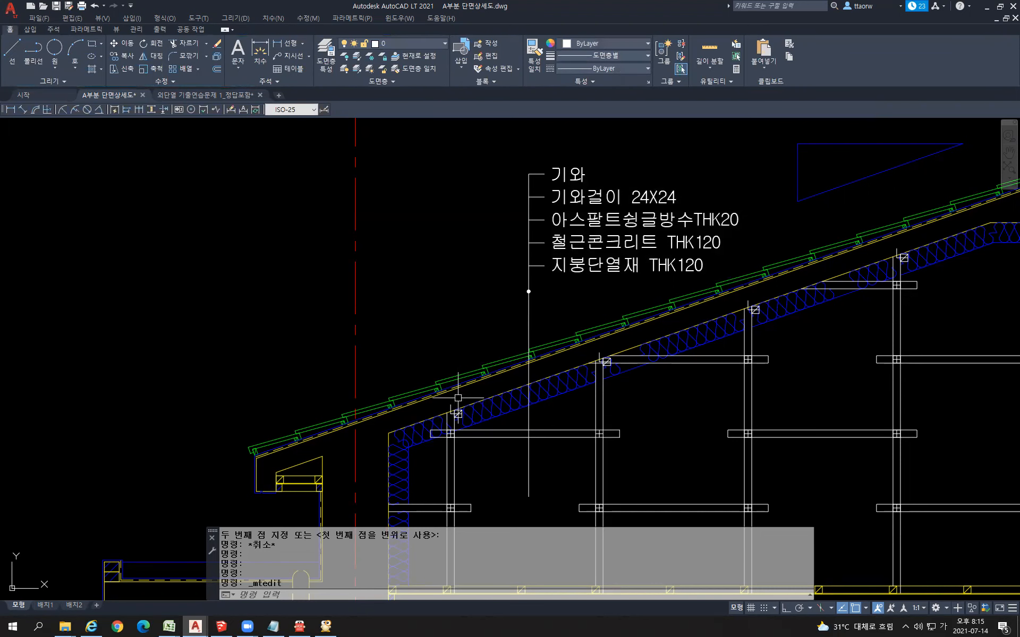
- Try to copy the leader dot below the roof note with a freely picked base point
middle_click_drag(536, 395, 544, 349)
left_click(536, 252)
left_click(510, 289)
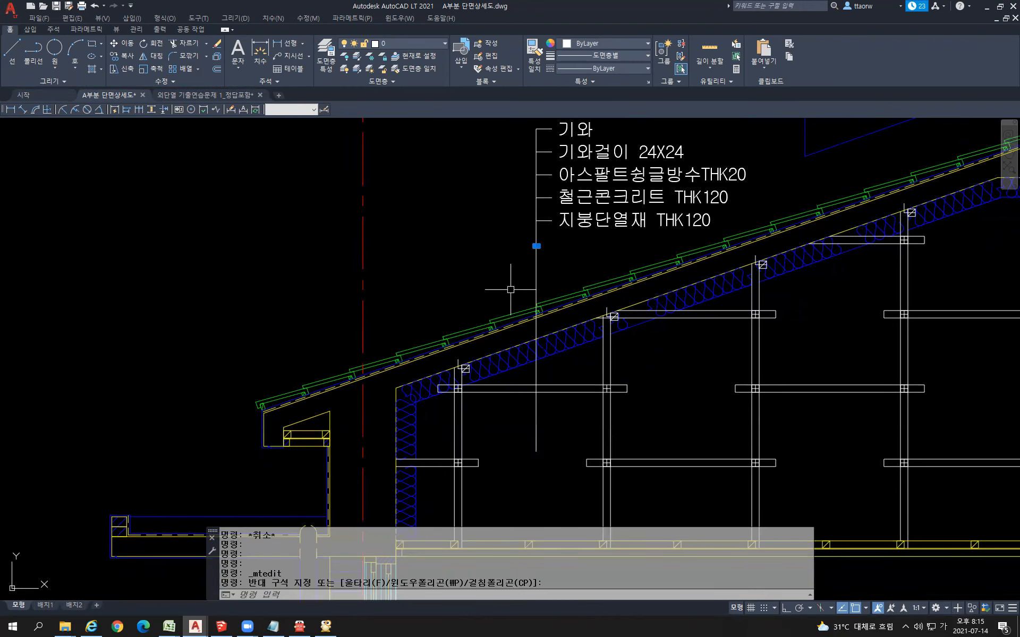
type("ㅂ")
key("Return")
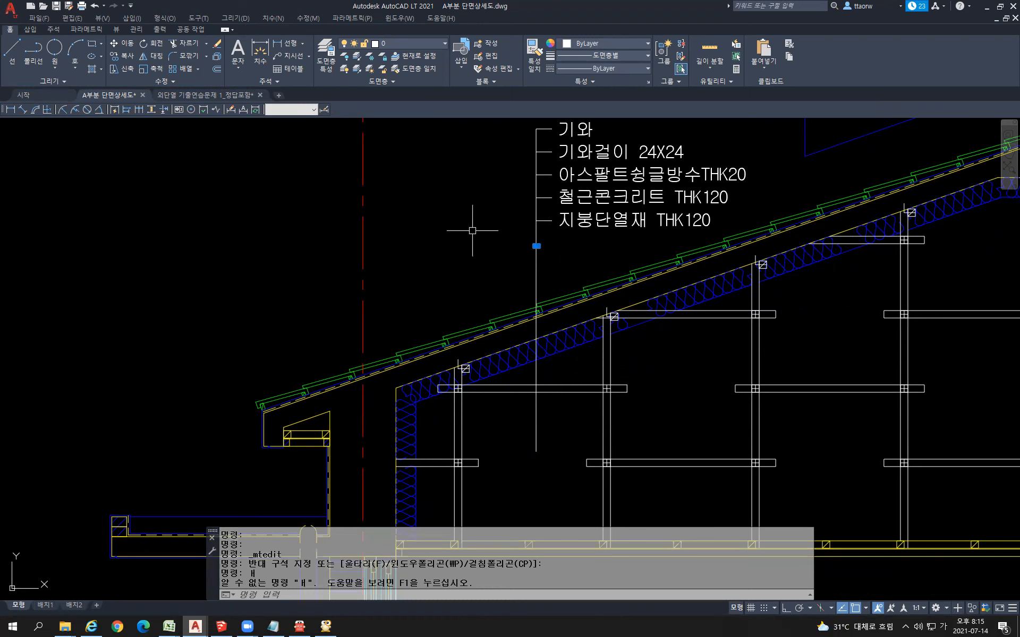
scroll(472, 230, "up", 2)
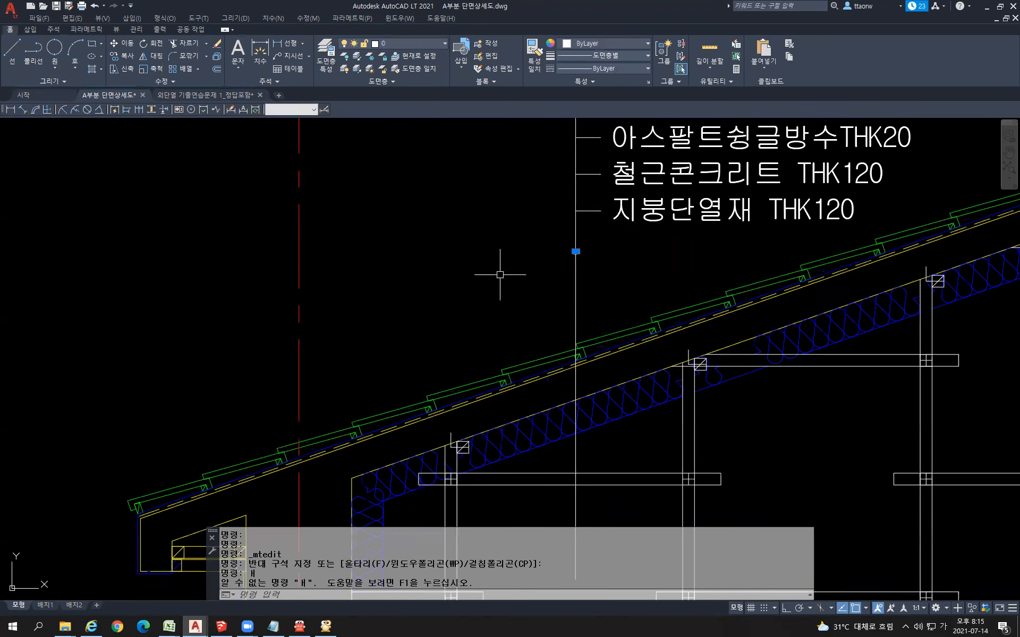
key("Hangul")
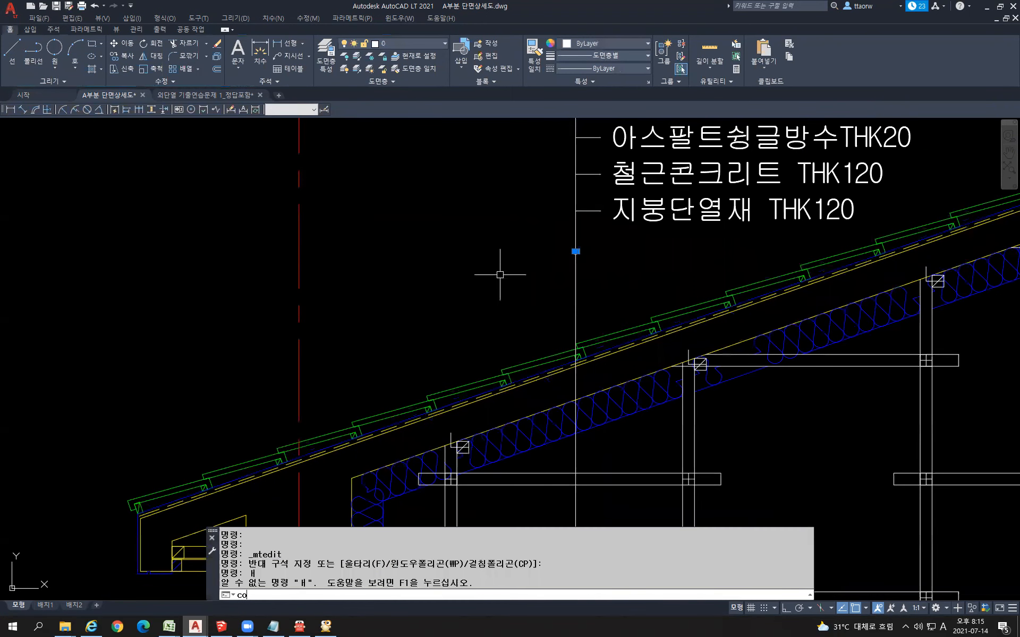
key("Return")
left_click(532, 239)
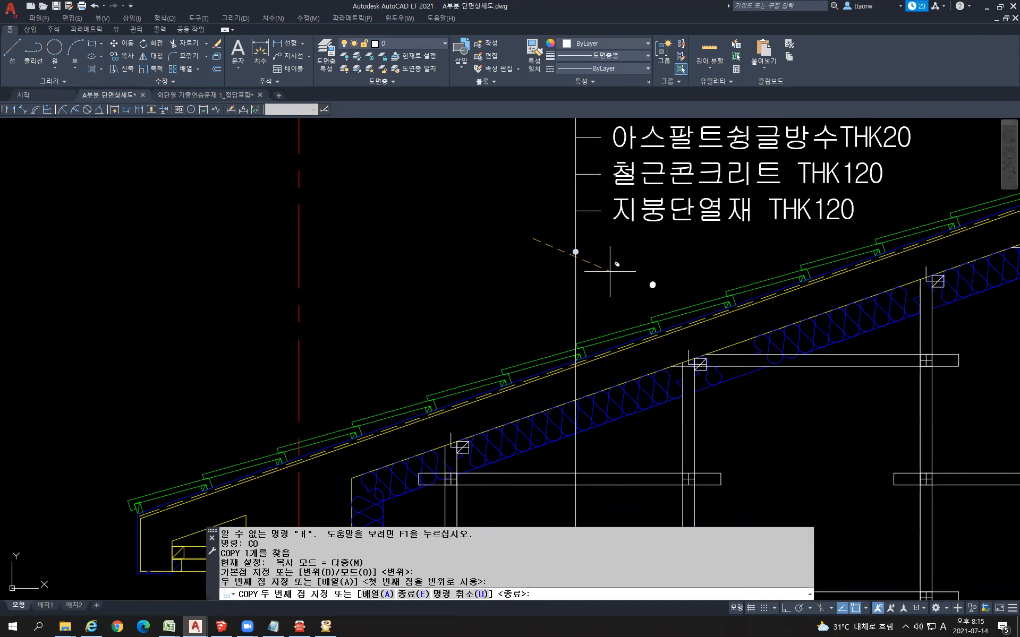
key("Escape")
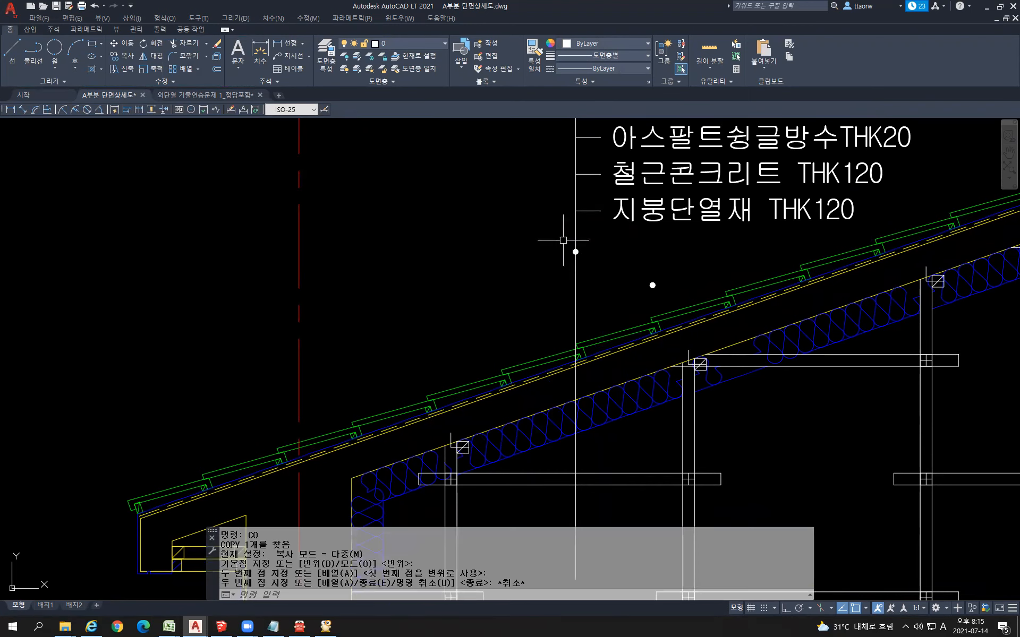
left_click(550, 318)
type("c")
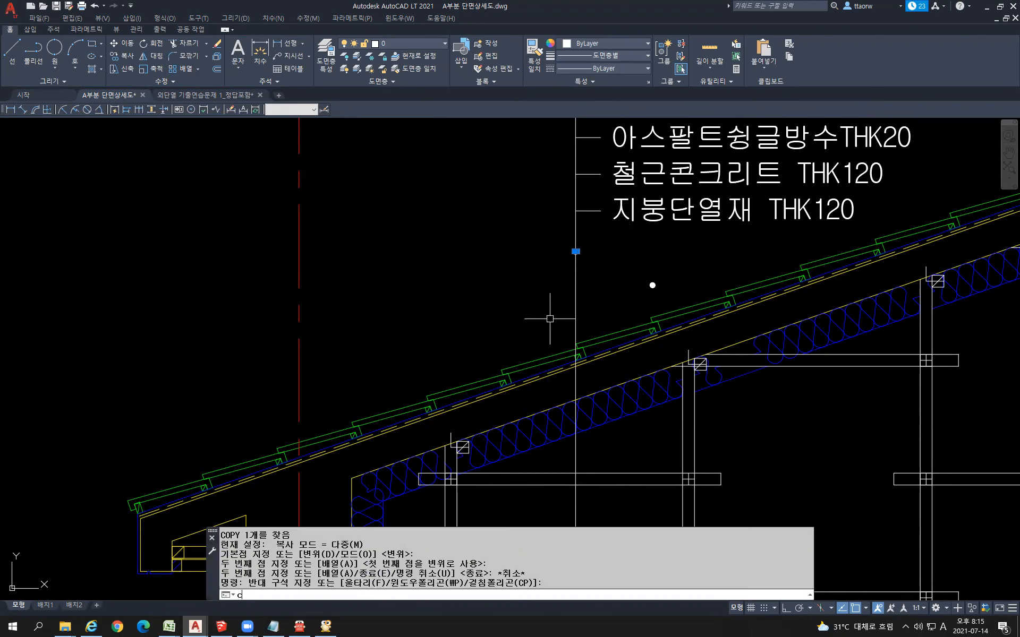
left_click(499, 231)
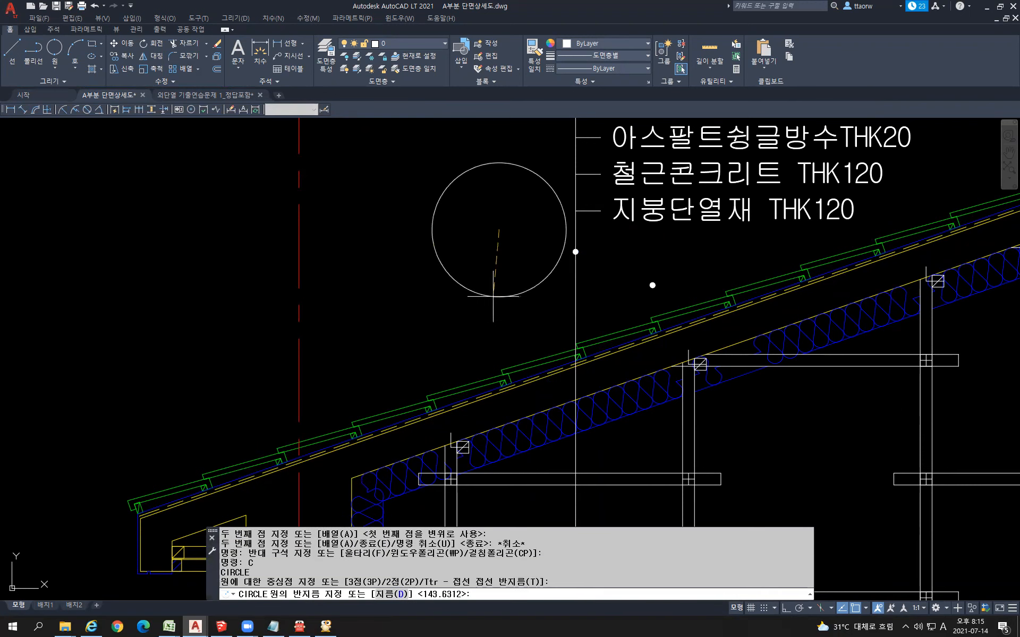
key("Escape")
- Try to copy the leader dot straight down onto the roof tiles with ortho on, and undo the copy
left_click(572, 248)
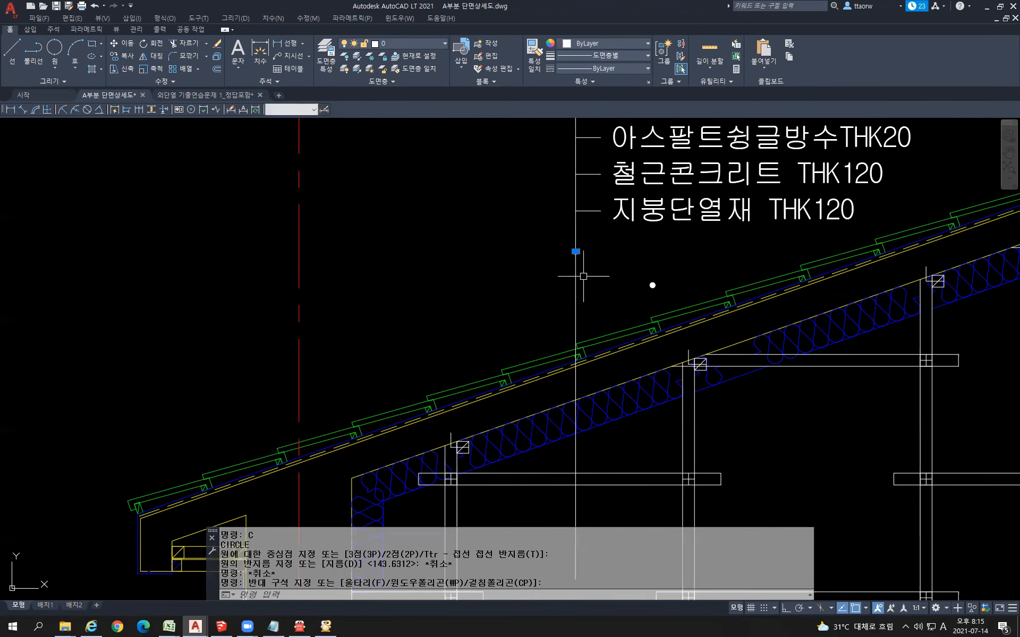
left_click(583, 276)
type("co")
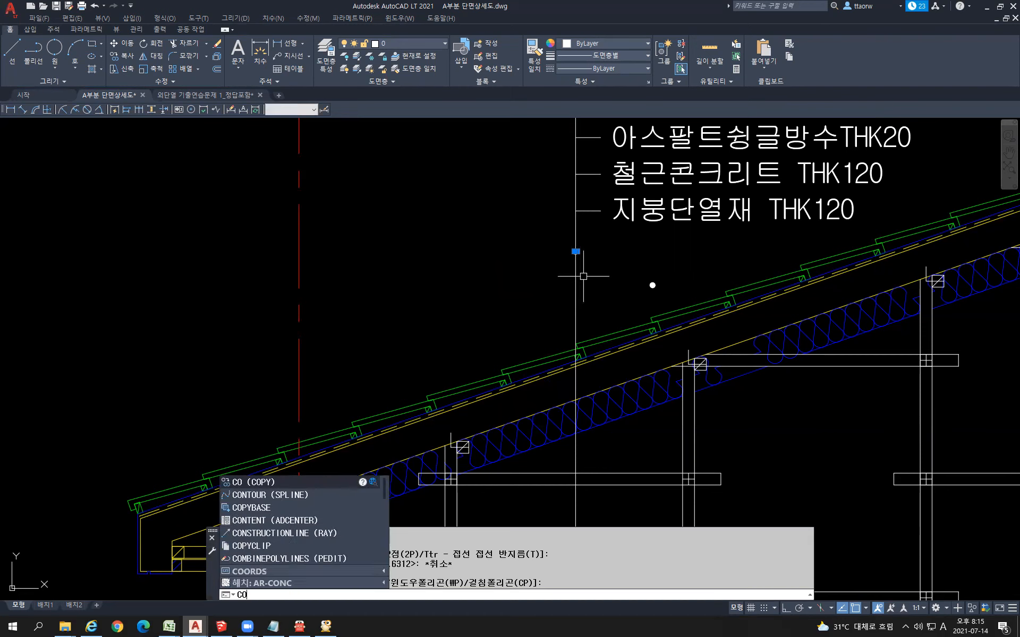
key("Return")
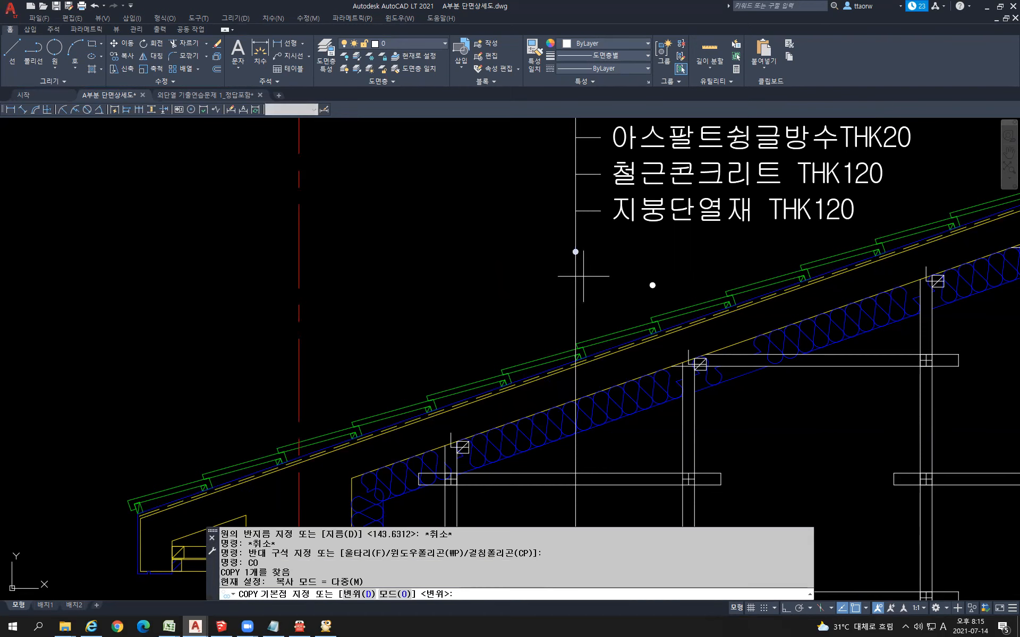
key("Hangul")
left_click(524, 269)
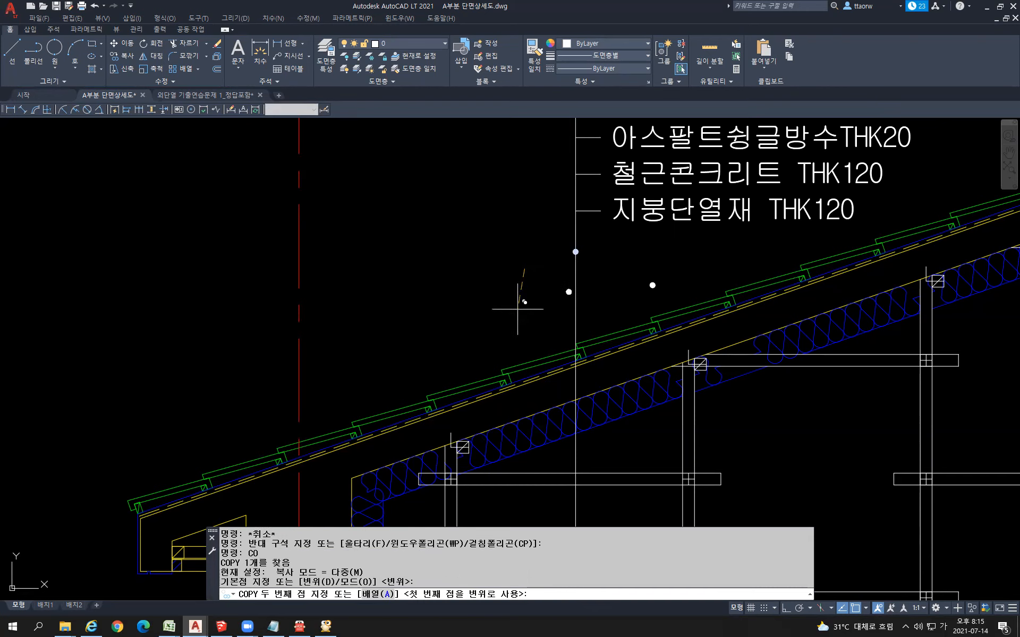
key("F8")
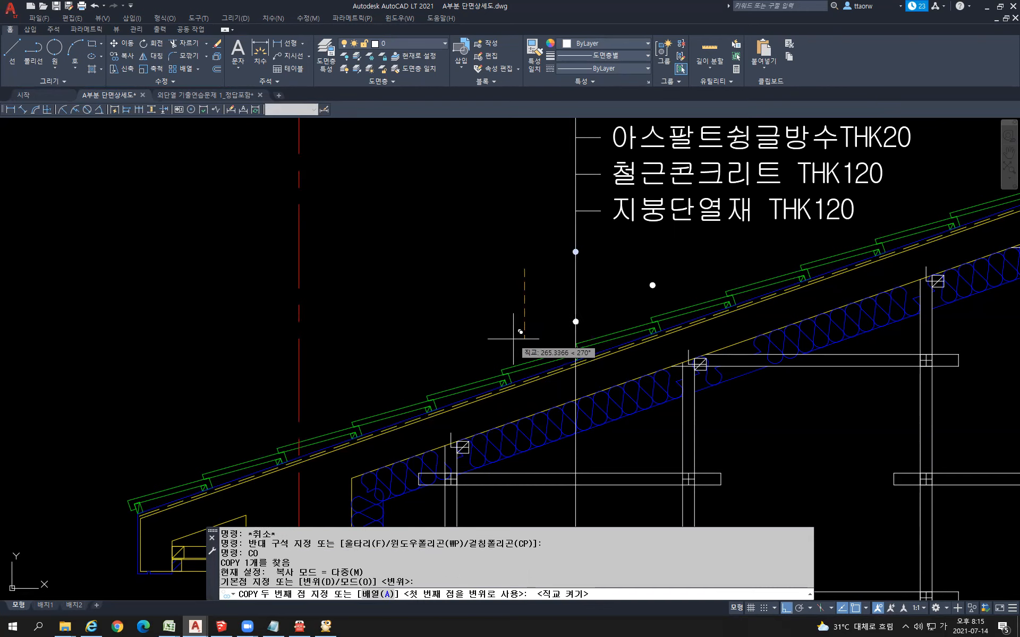
scroll(510, 327, "down", 2)
scroll(494, 271, "up", 2)
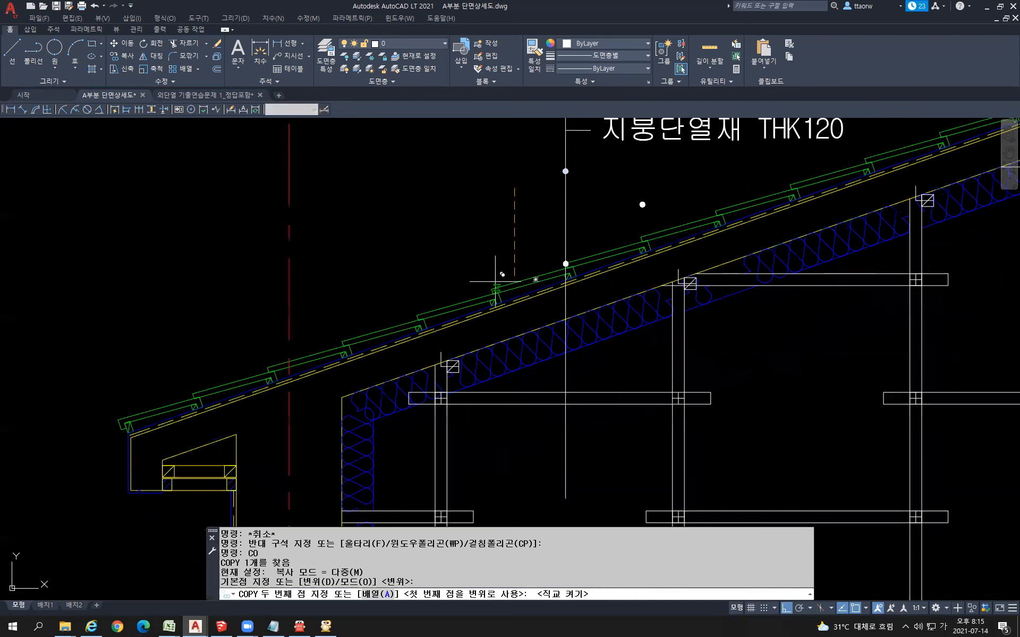
scroll(507, 286, "up", 2)
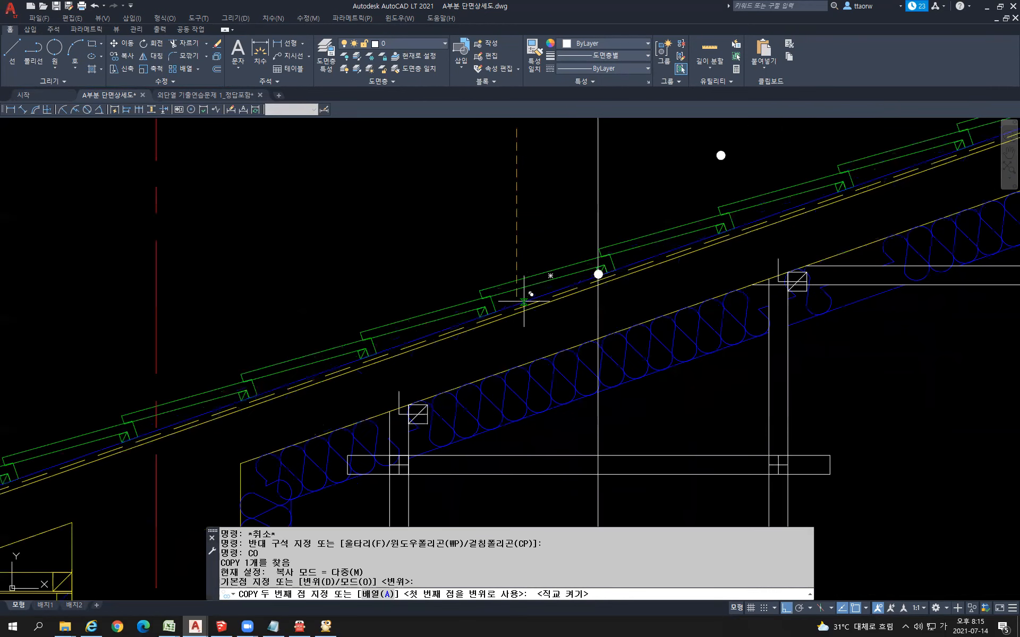
left_click(527, 290)
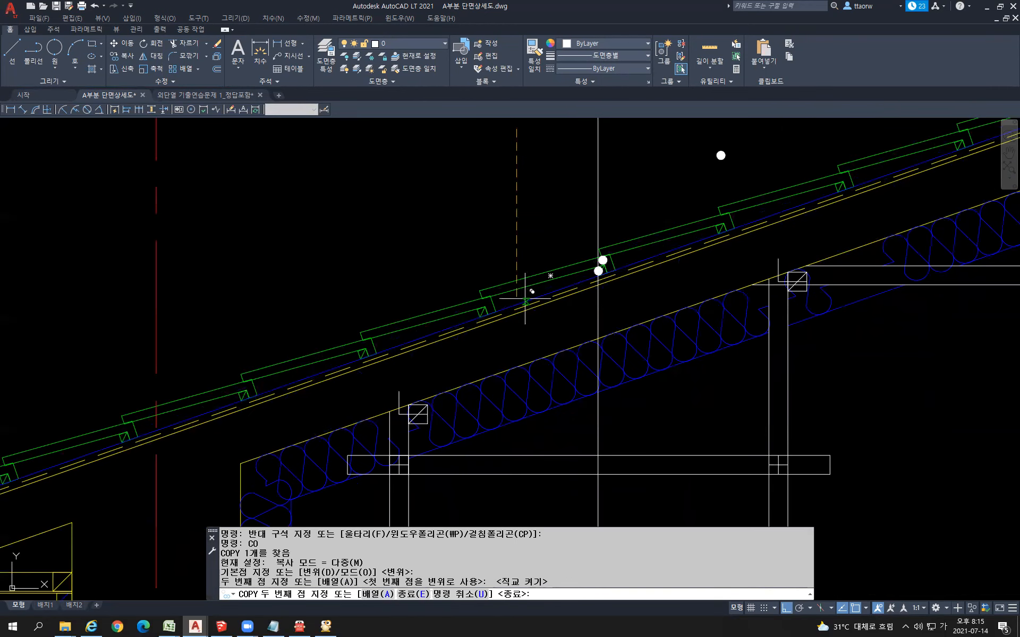
key("ctrl+z")
key("Escape")
- Copy the leader dot along the leader line onto the roof tile and tile batten layers
left_click(553, 237)
left_click(587, 271)
key("space")
scroll(588, 255, "up", 5)
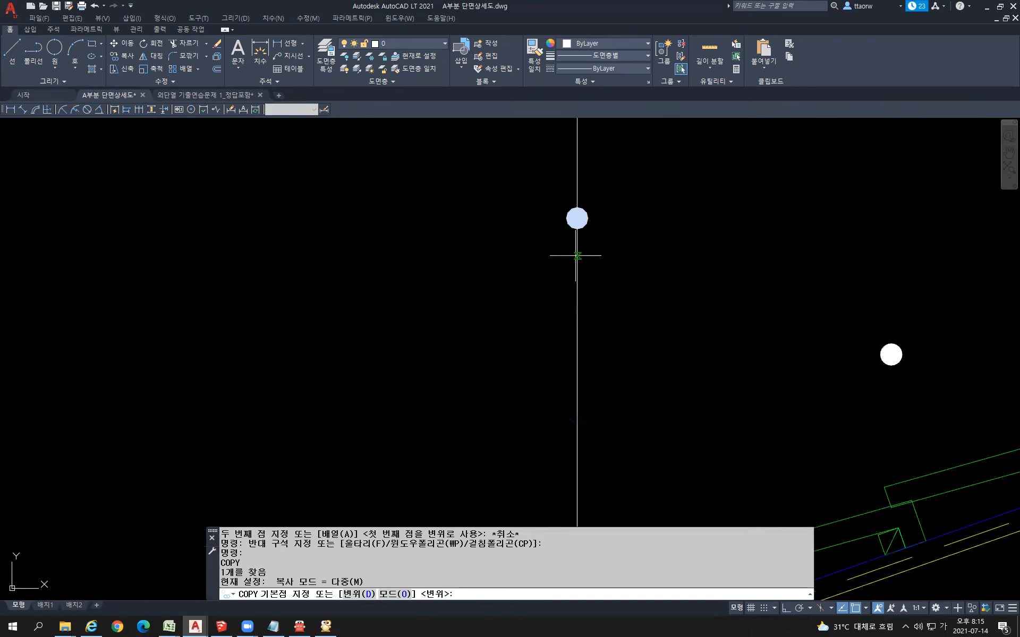
left_click(577, 201)
scroll(576, 248, "down", 5)
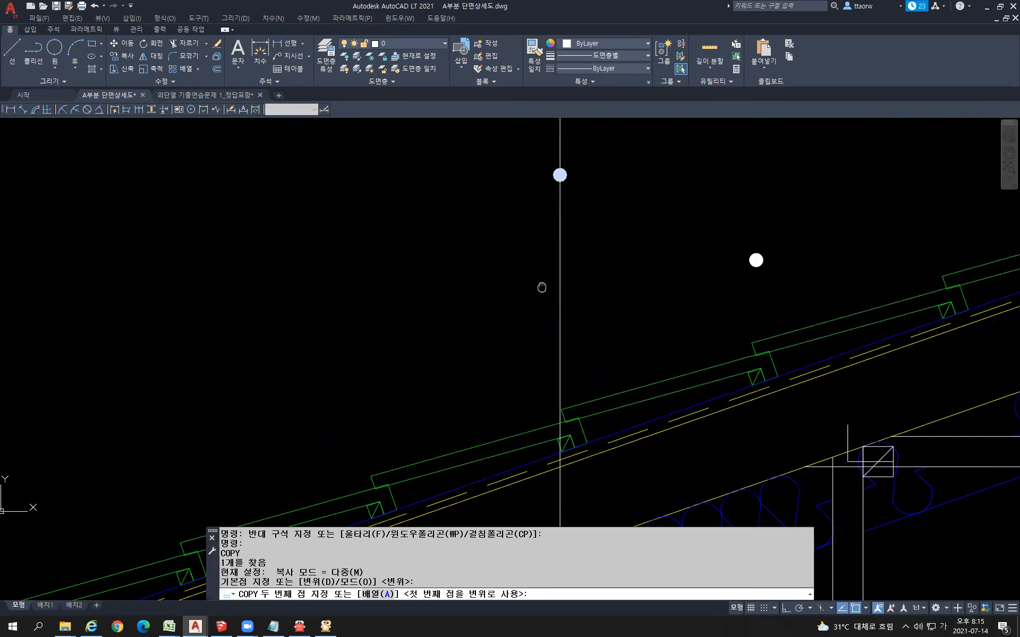
left_click(582, 338)
left_click(582, 383)
- Place further copies of the dot on the waterproofing, concrete slab and insulation layers along the leader line
middle_click_drag(583, 437, 573, 318)
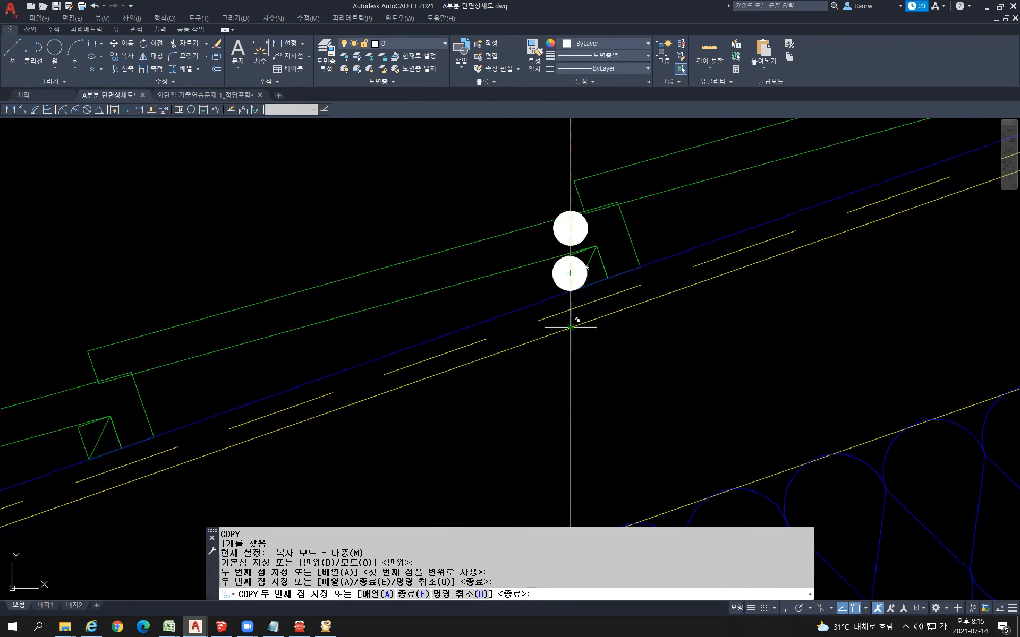
left_click(570, 310)
left_click(570, 428)
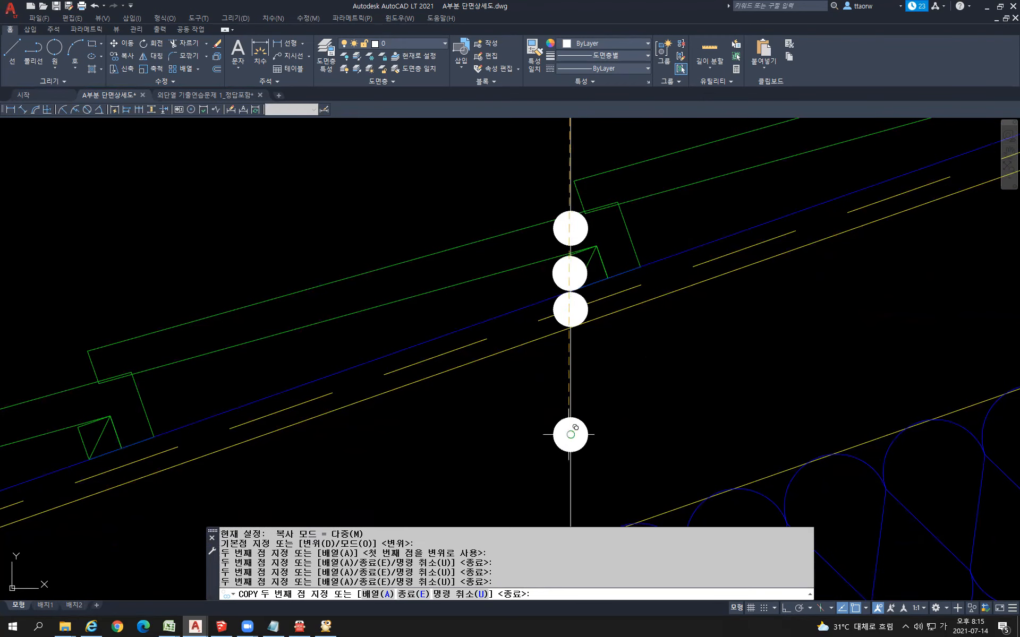
scroll(579, 478, "down", 3)
middle_click_drag(580, 482, 559, 174)
left_click(552, 312)
scroll(563, 382, "down", 2)
key("Return")
scroll(641, 342, "down", 4)
middle_click_drag(641, 342, 631, 374)
key("Escape")
- Delete the original leader dot below the roof note and the stray copy beside it
left_click(653, 209)
left_click(687, 250)
left_click(583, 192)
left_click(631, 216)
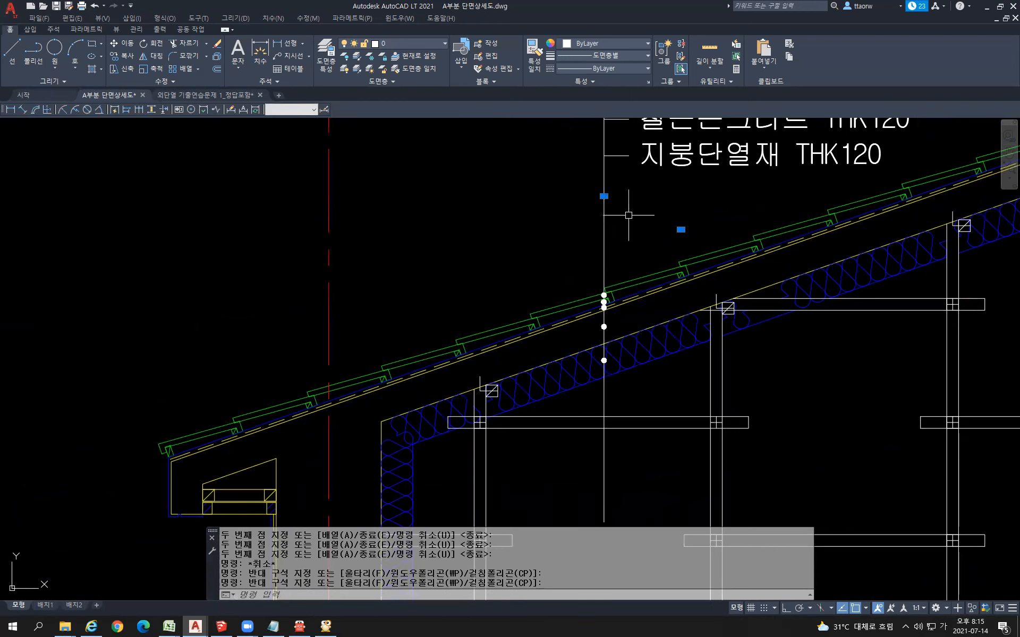
key("Delete")
- Shorten the roof note's vertical leader line so it ends at the dot in the insulation layer
scroll(624, 222, "down", 2)
scroll(608, 374, "up", 2)
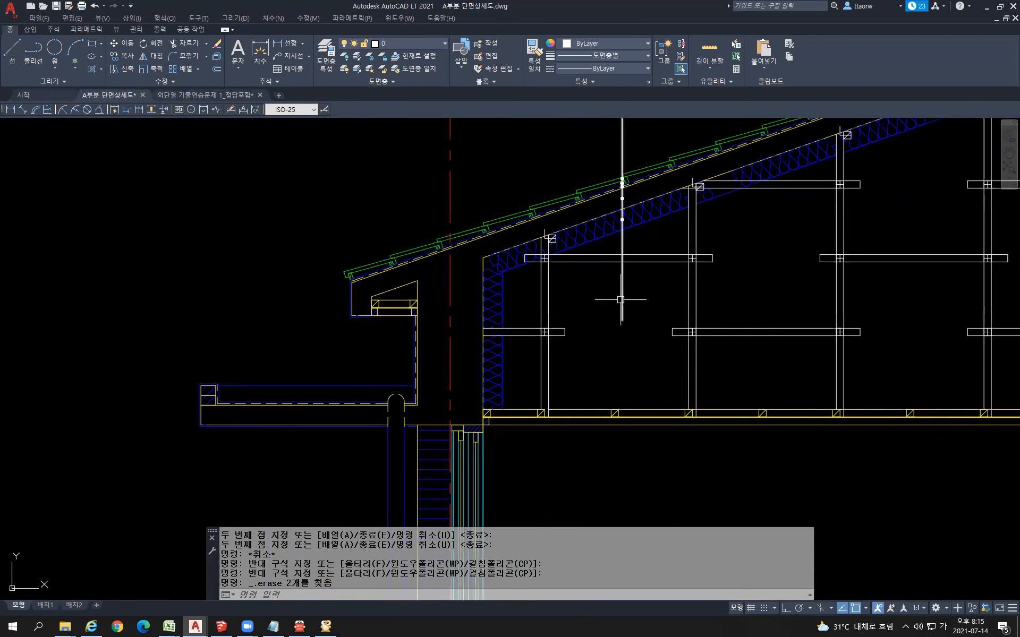
left_click(620, 323)
left_click(622, 320)
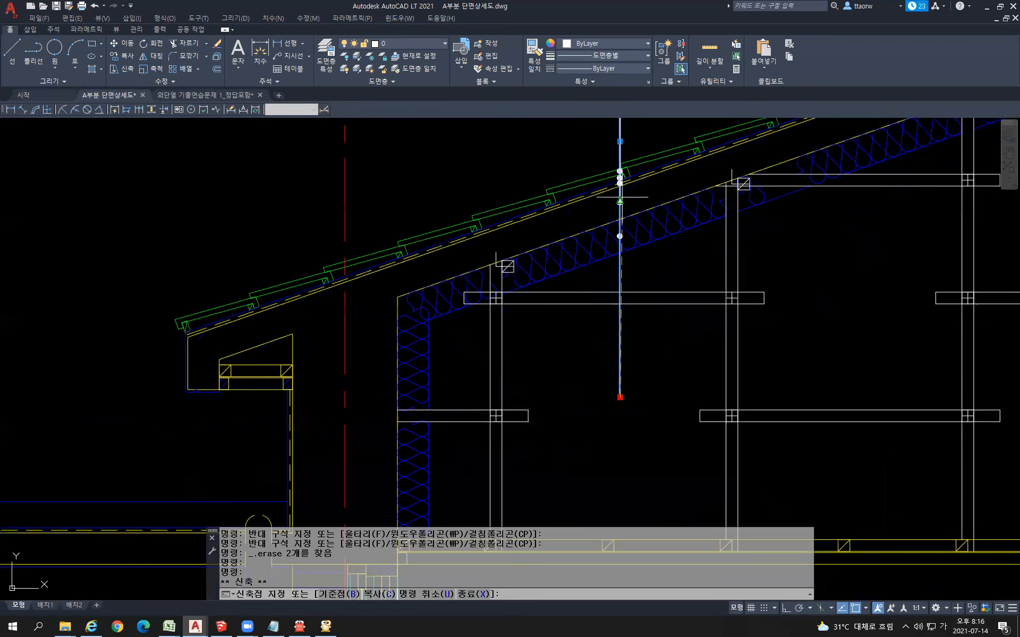
scroll(620, 372, "up", 5)
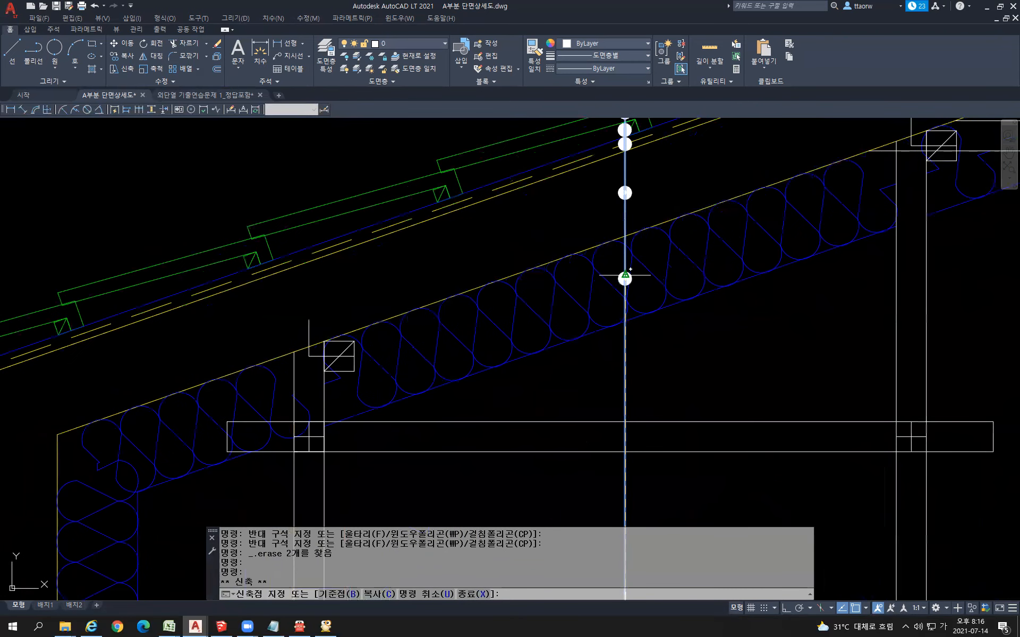
left_click(625, 278)
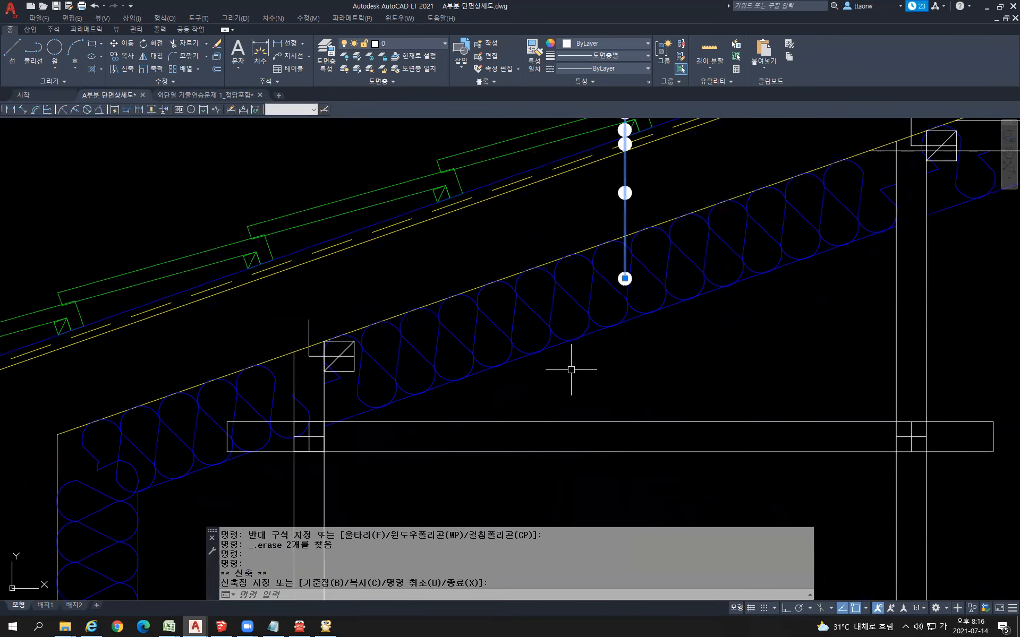
key("Escape")
- Switch to the textbook PDF and browse past page 124 for the section drawing's annotation examples
scroll(571, 369, "down", 5)
mouse_move(765, 392)
middle_mouse_down()
mouse_move(624, 367)
mouse_move(580, 339)
middle_mouse_up()
scroll(624, 367, "up", 2)
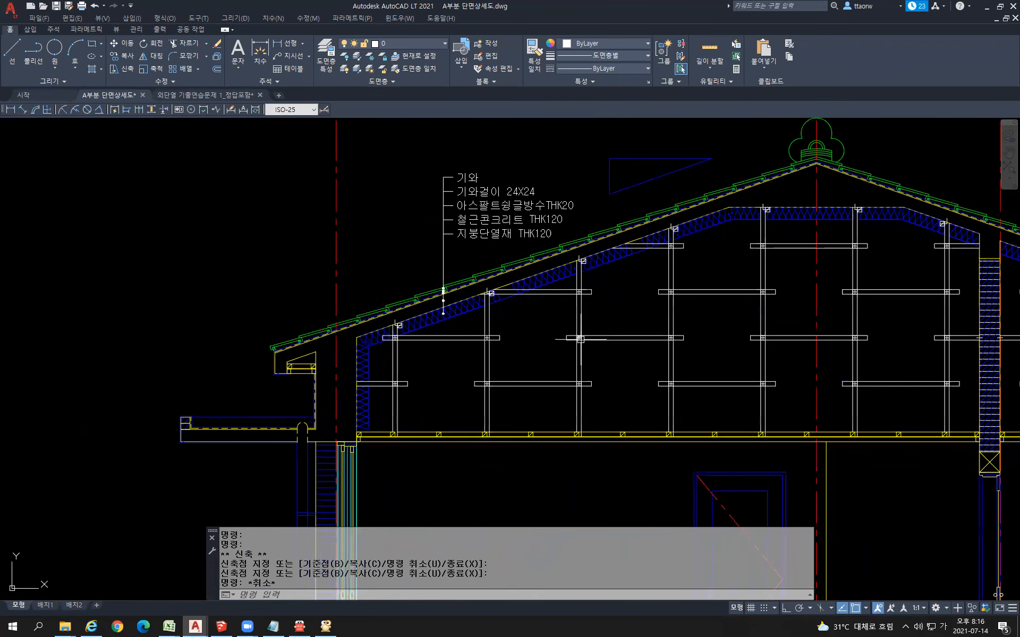
left_click(299, 626)
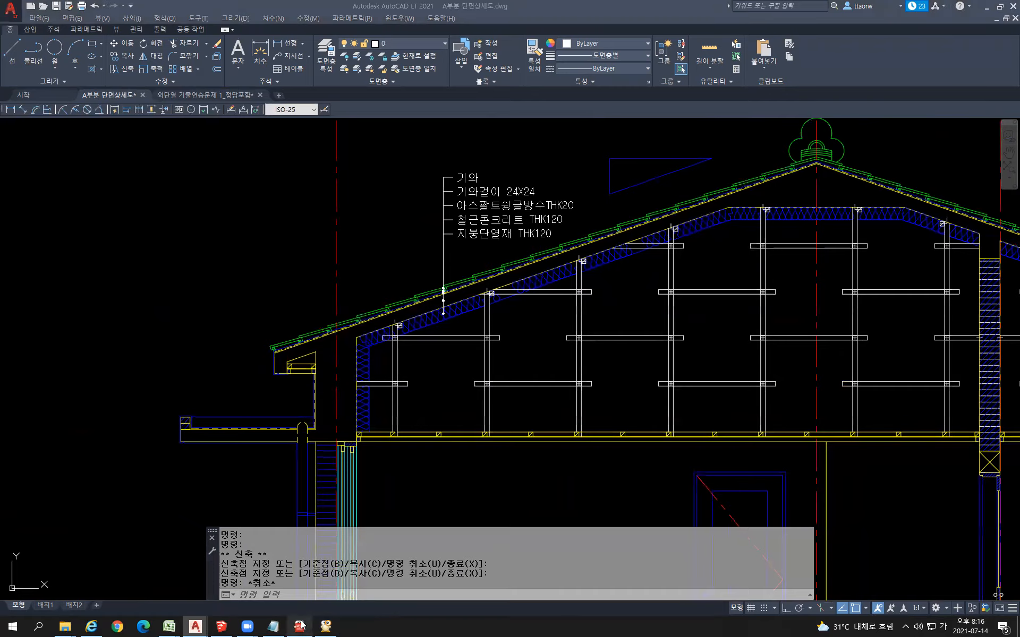
scroll(710, 377, "down", 12)
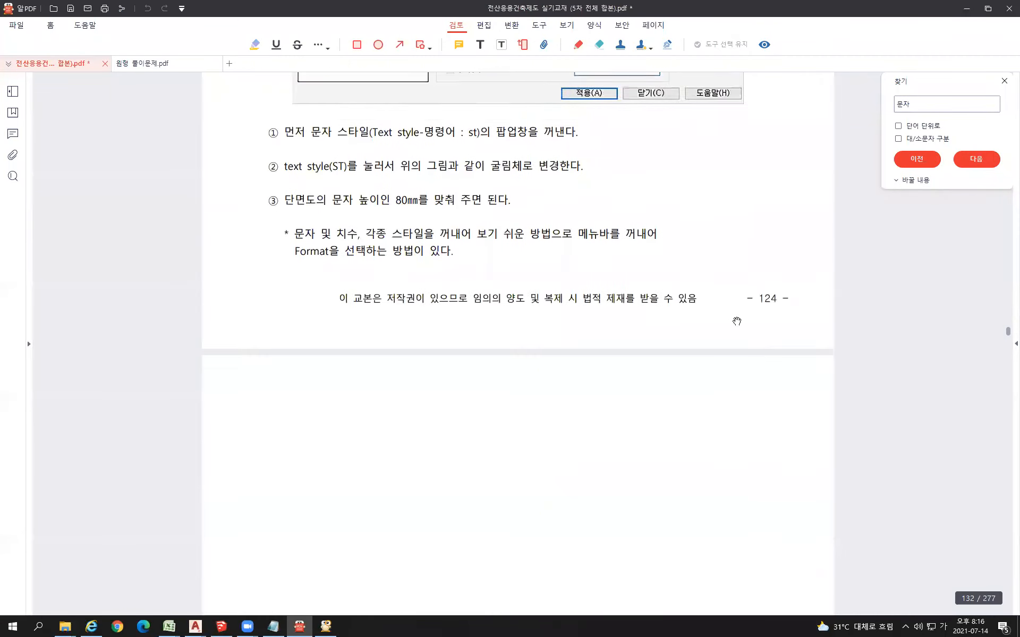
scroll(721, 336, "down", 15)
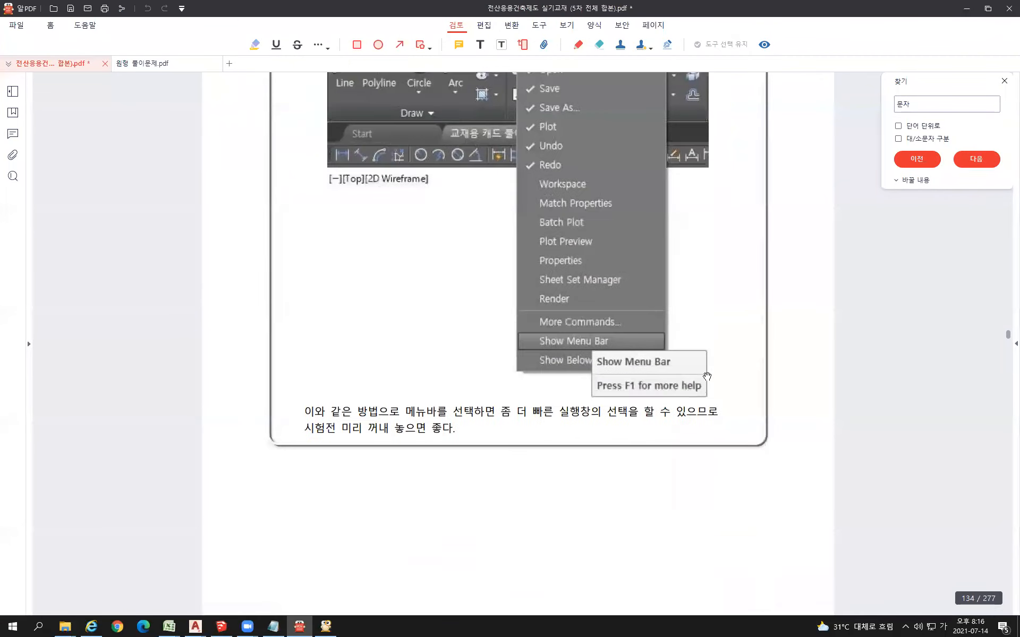
scroll(707, 377, "down", 20)
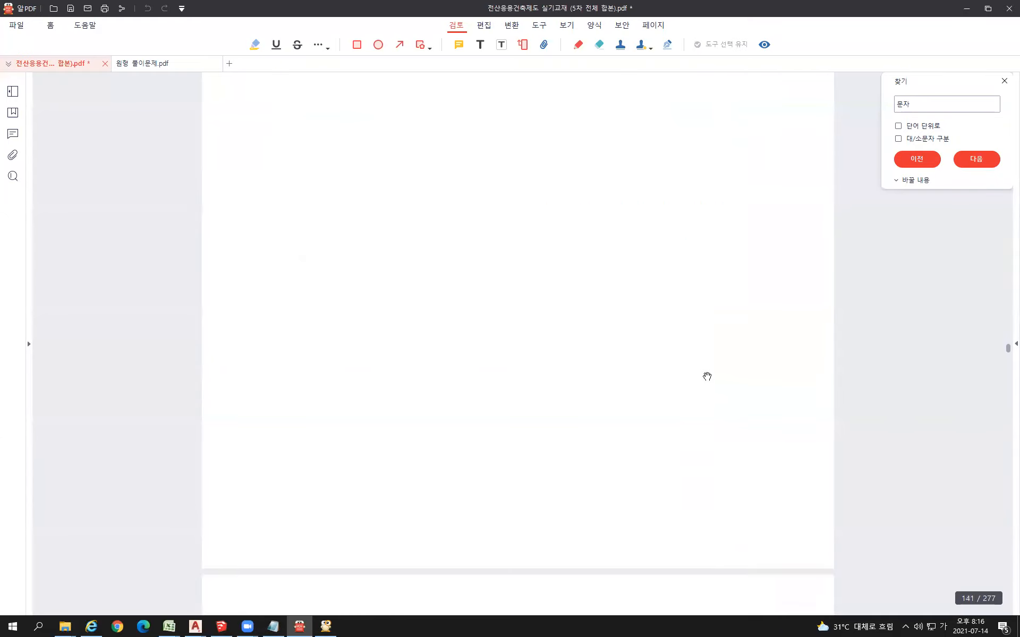
scroll(707, 376, "down", 20)
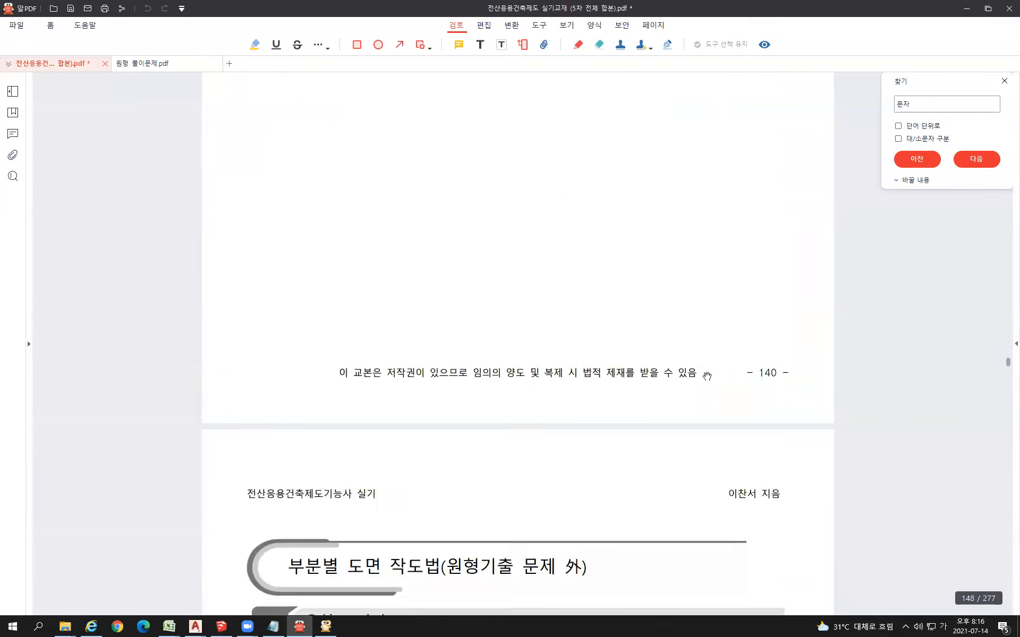
scroll(707, 376, "down", 20)
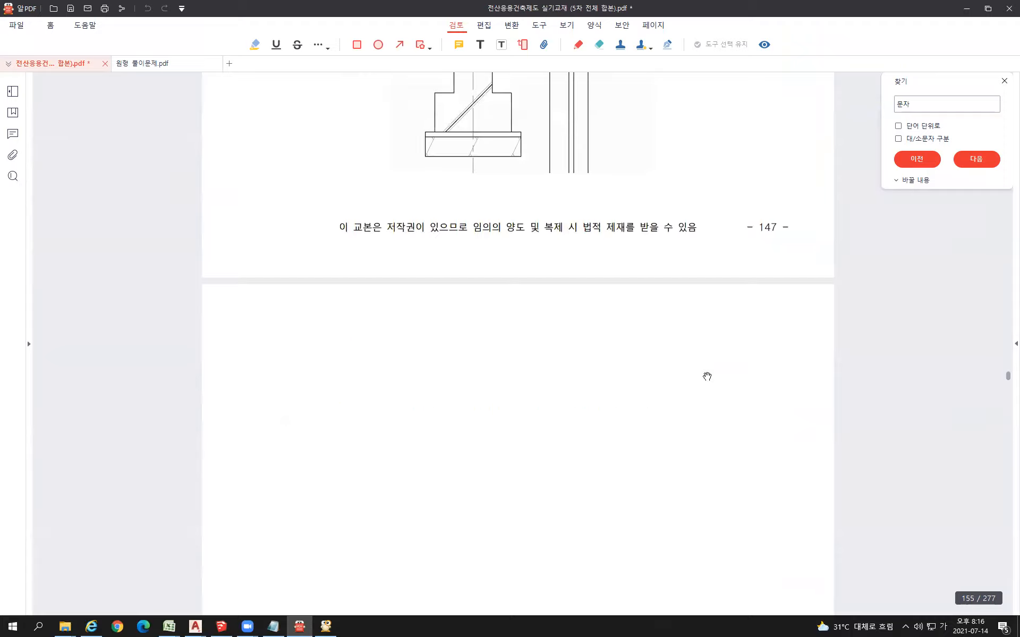
scroll(707, 376, "down", 20)
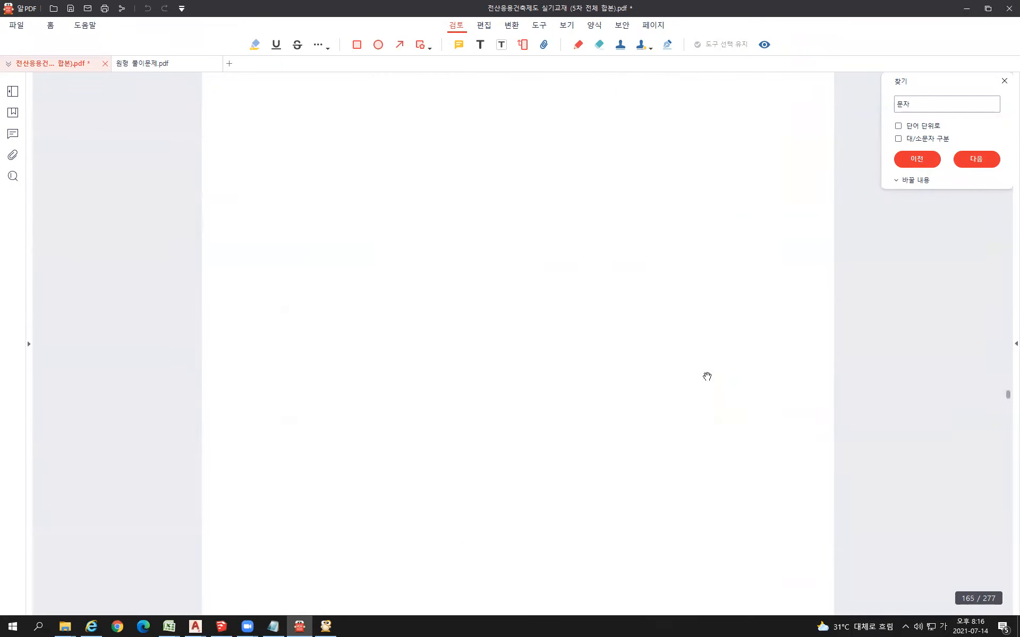
scroll(707, 377, "down", 20)
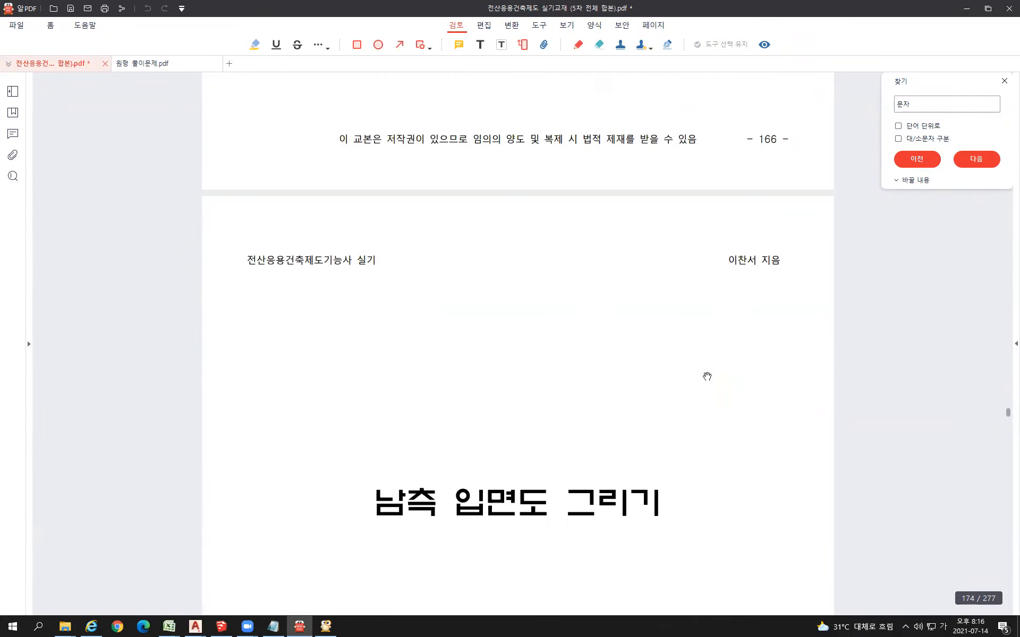
scroll(707, 377, "up", 20)
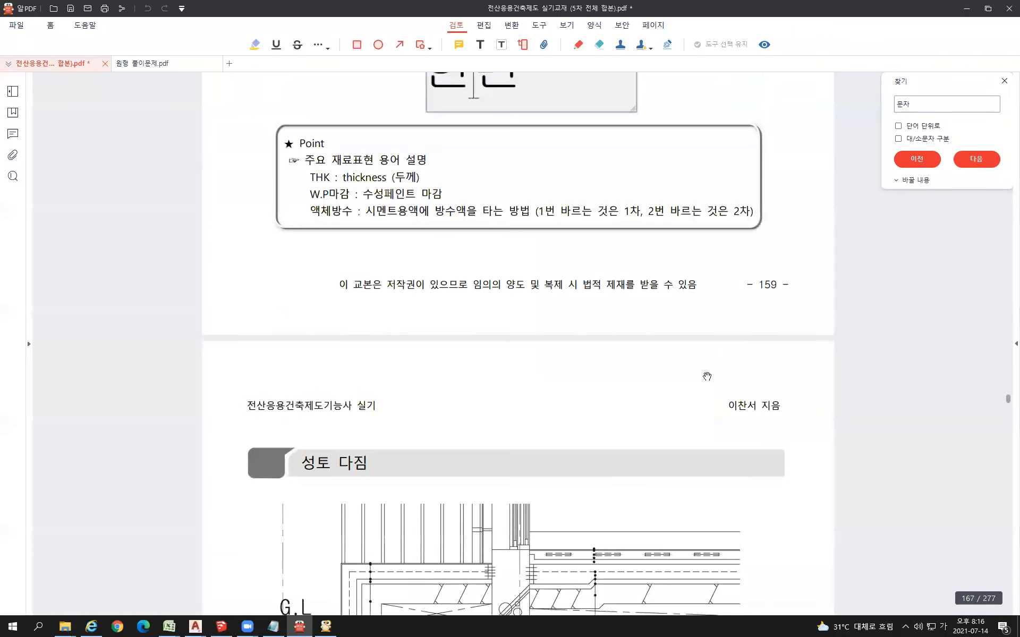
scroll(707, 376, "up", 20)
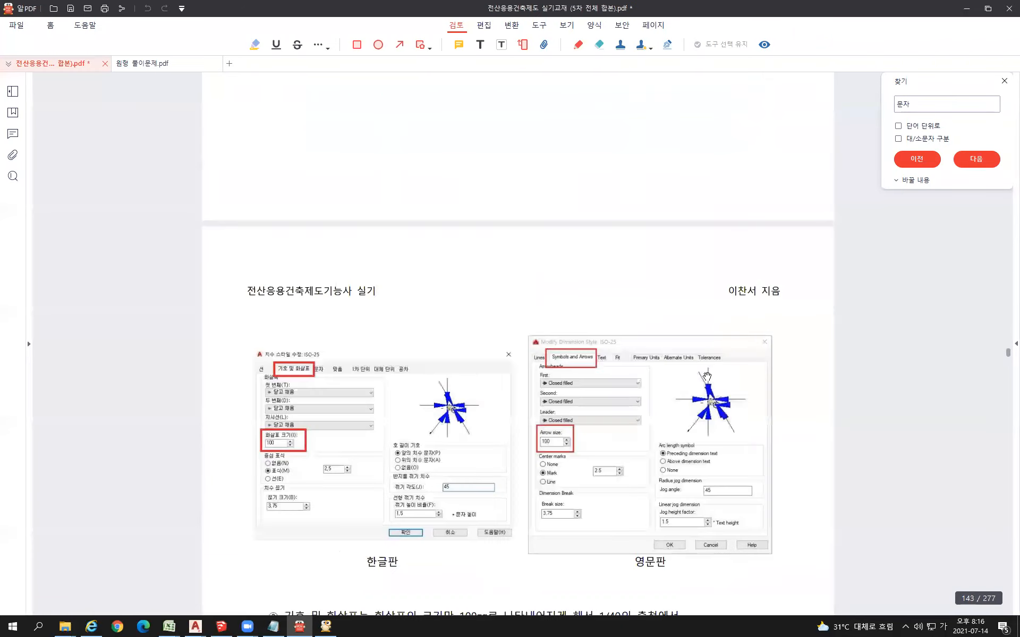
- Examine the textbook's terrace, eaves, ridge and roof material notes and the completed answer section [도면 작성 완료 정답도면]
scroll(707, 376, "down", 5)
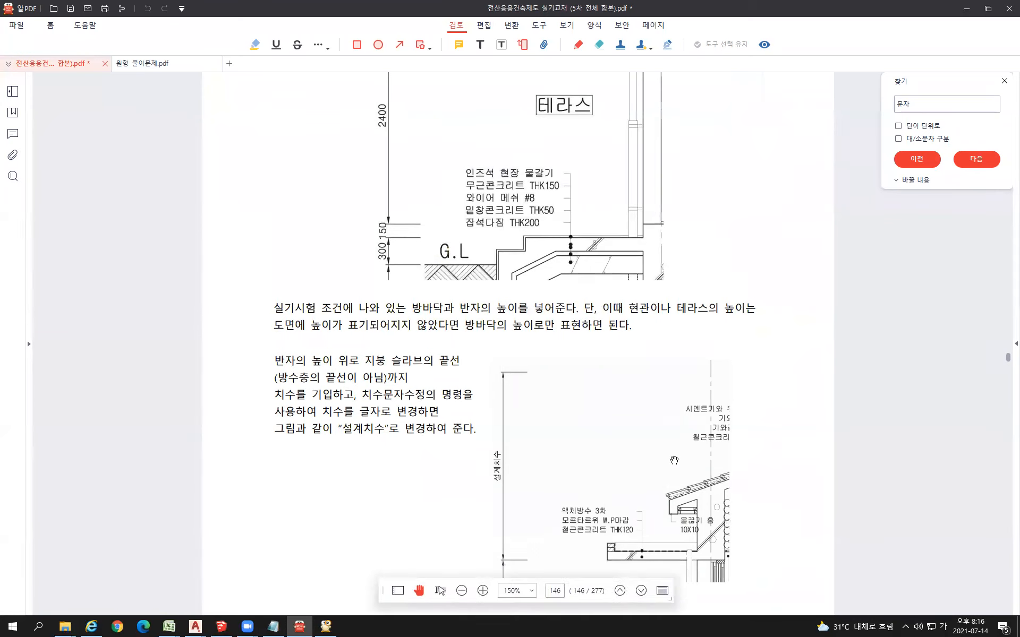
scroll(703, 342, "up", 6)
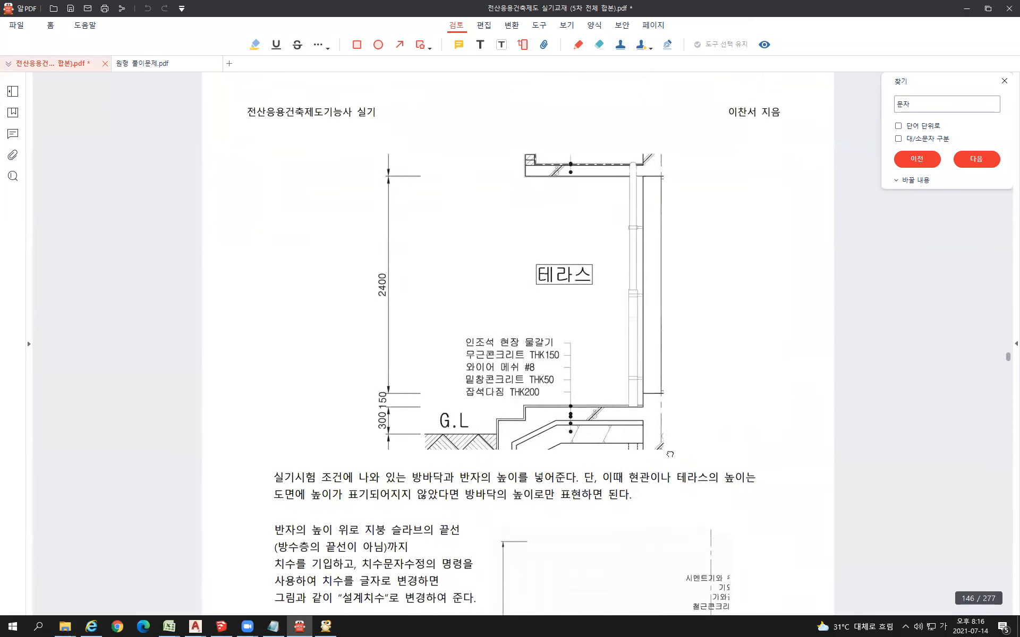
scroll(667, 371, "up", 6)
scroll(657, 339, "down", 5)
scroll(657, 338, "down", 9)
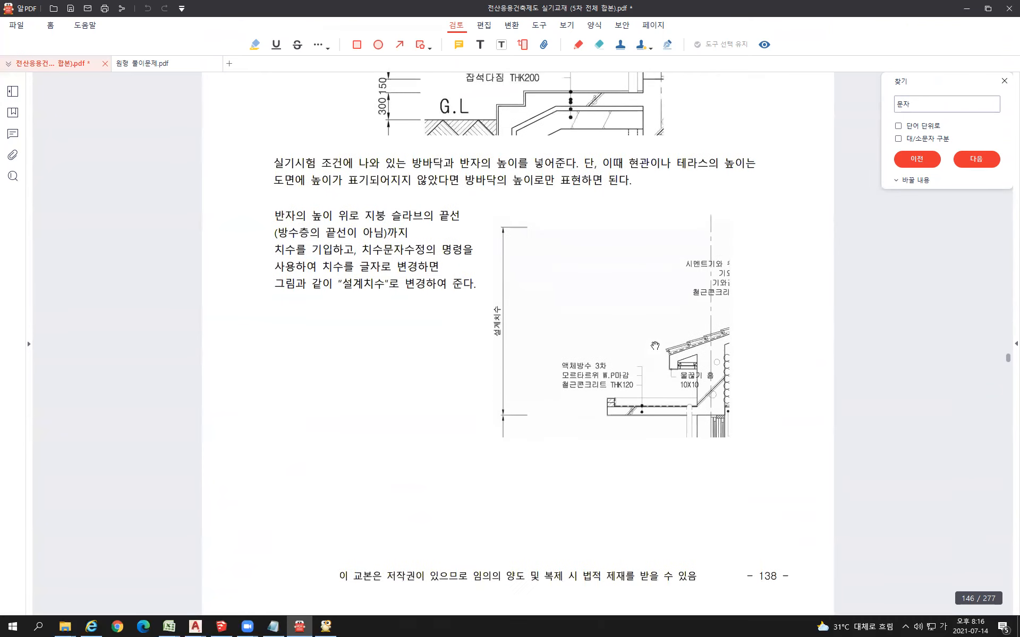
scroll(667, 316, "down", 1)
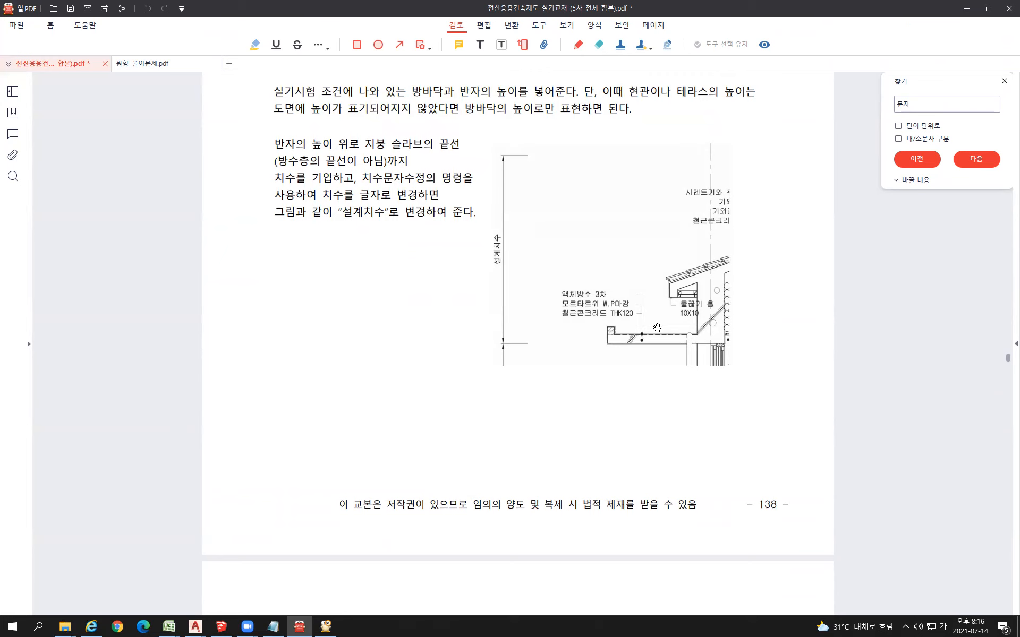
scroll(657, 328, "down", 10)
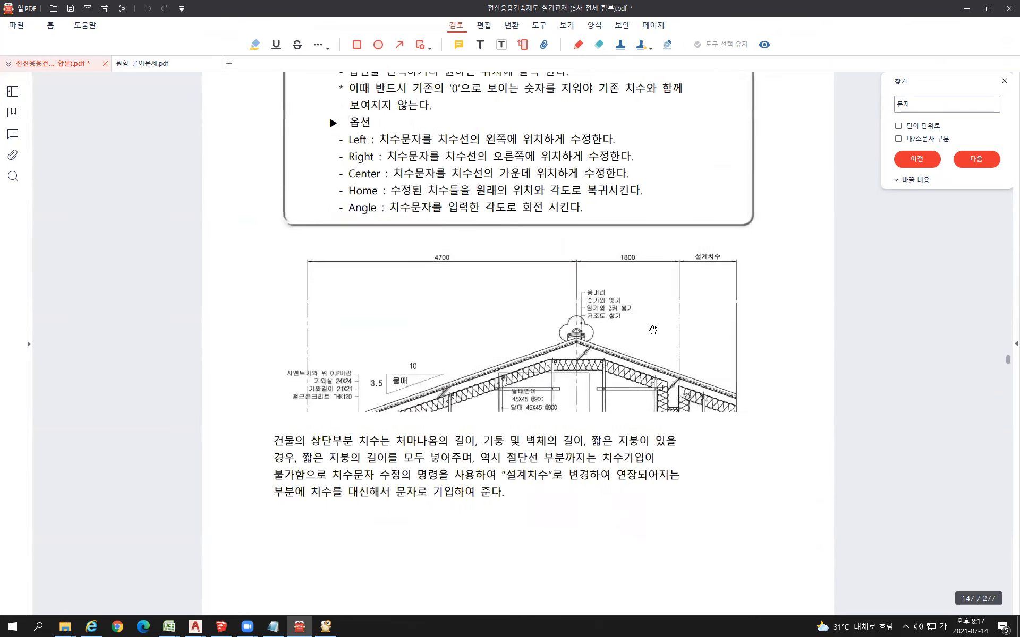
scroll(653, 329, "down", 1)
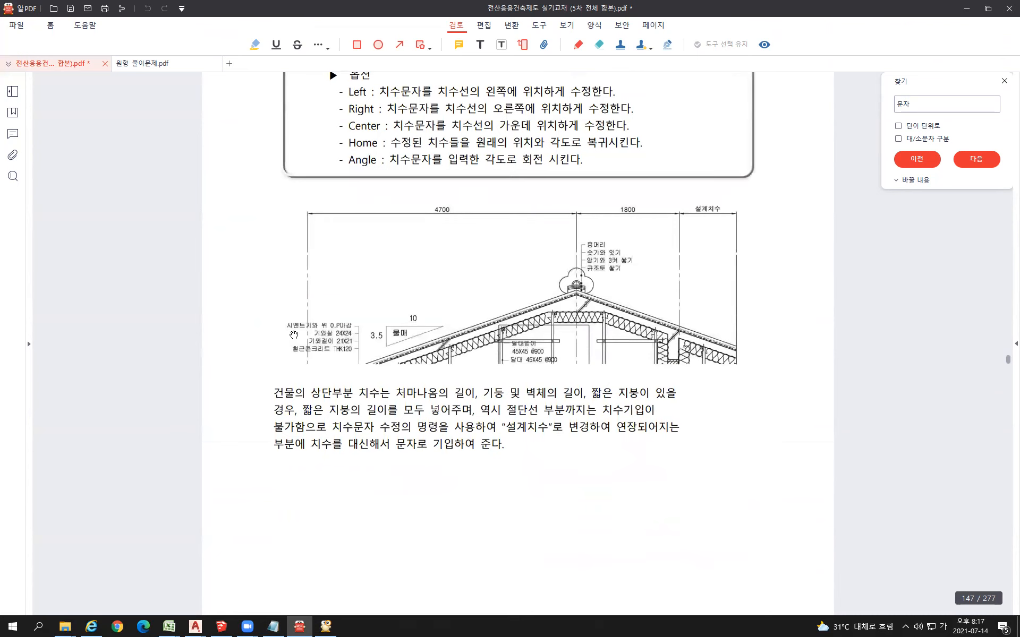
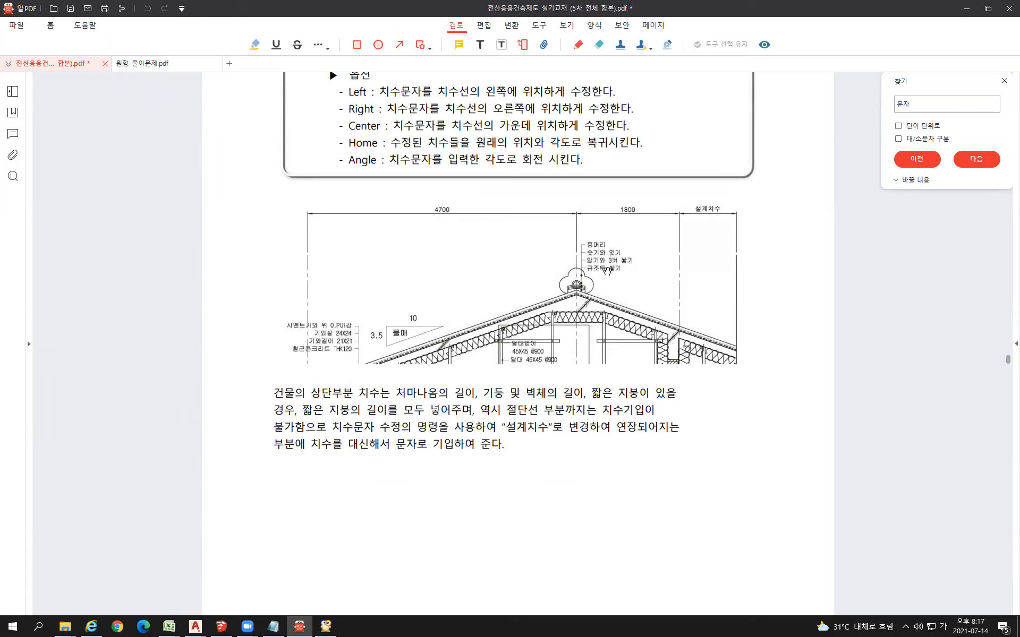
scroll(593, 369, "down", 10)
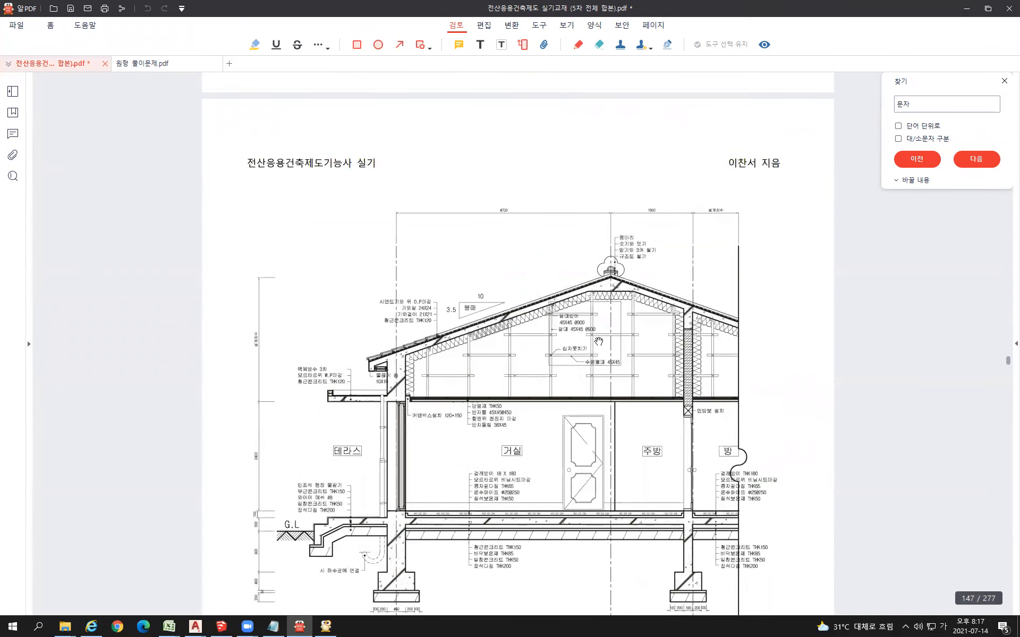
scroll(598, 343, "down", 1)
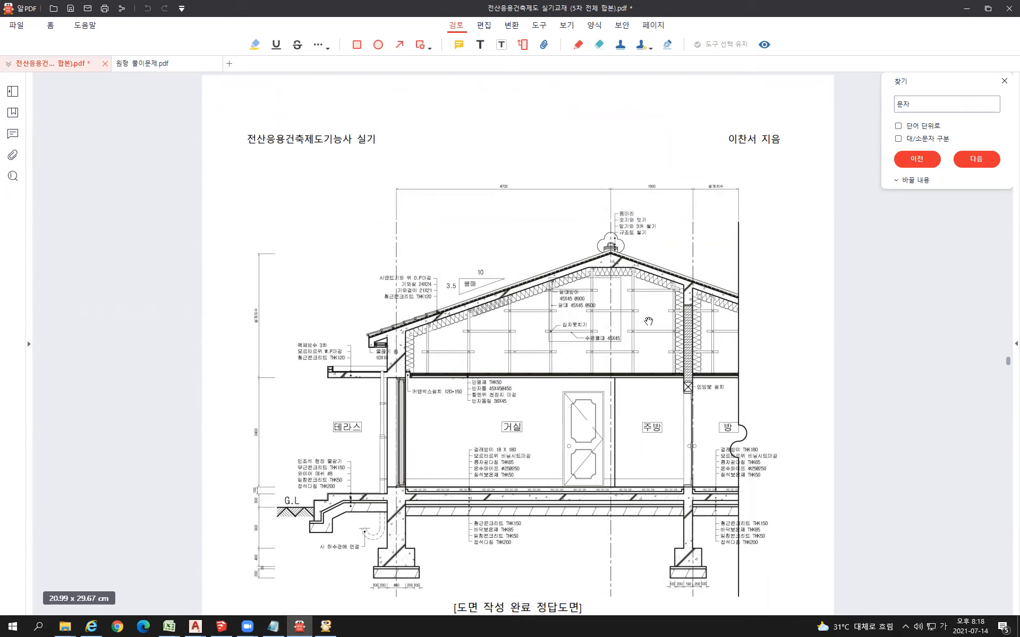
scroll(648, 321, "down", 1)
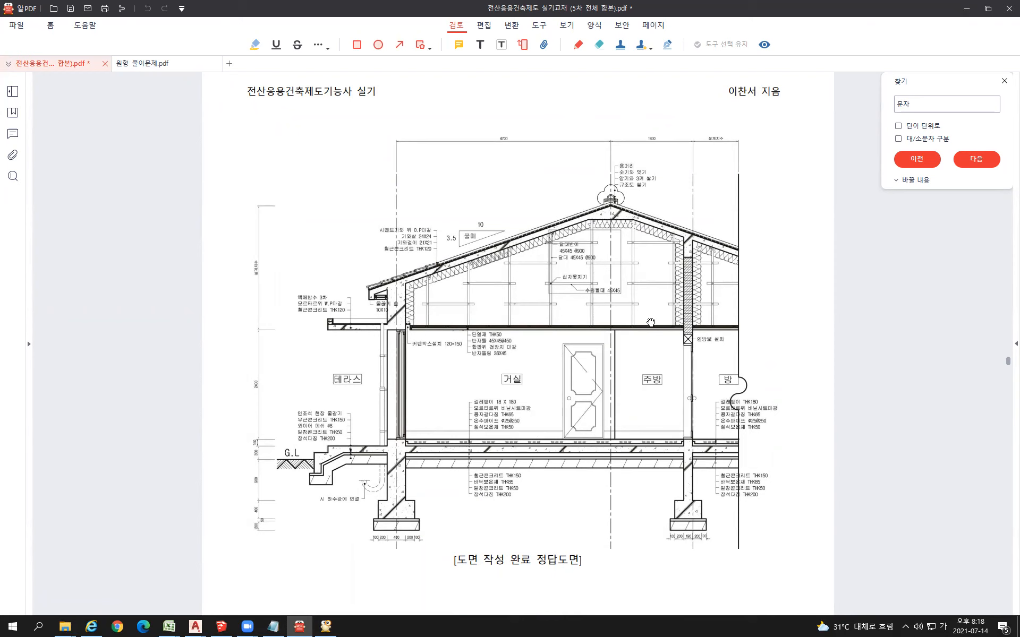
- Return to the AutoCAD section drawing at the junction of the ceiling and the window head beside the exterior wall
left_click(966, 7)
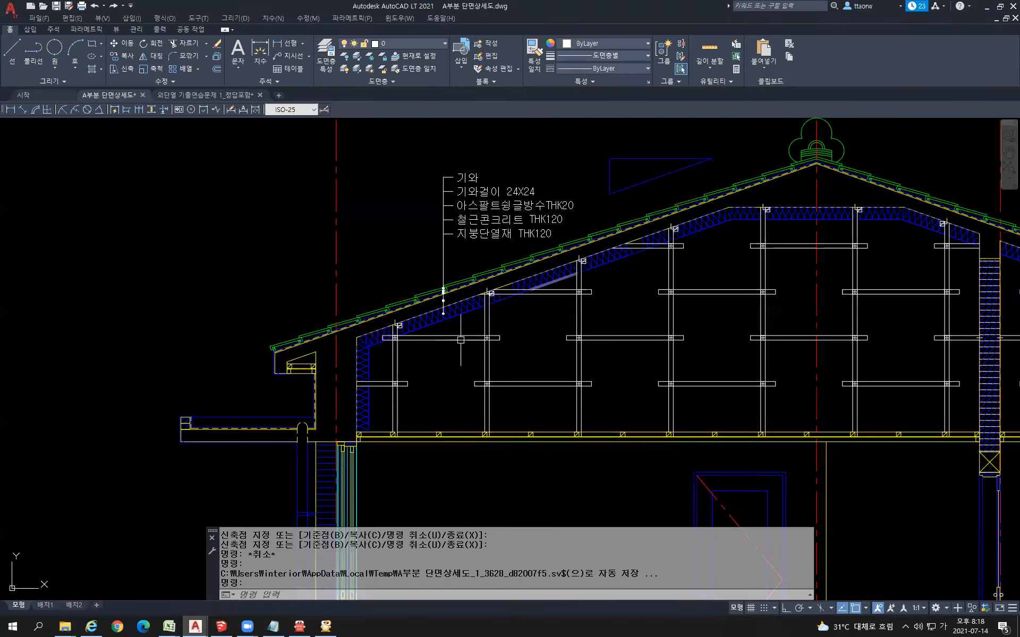
scroll(536, 340, "down", 1)
scroll(460, 361, "up", 6)
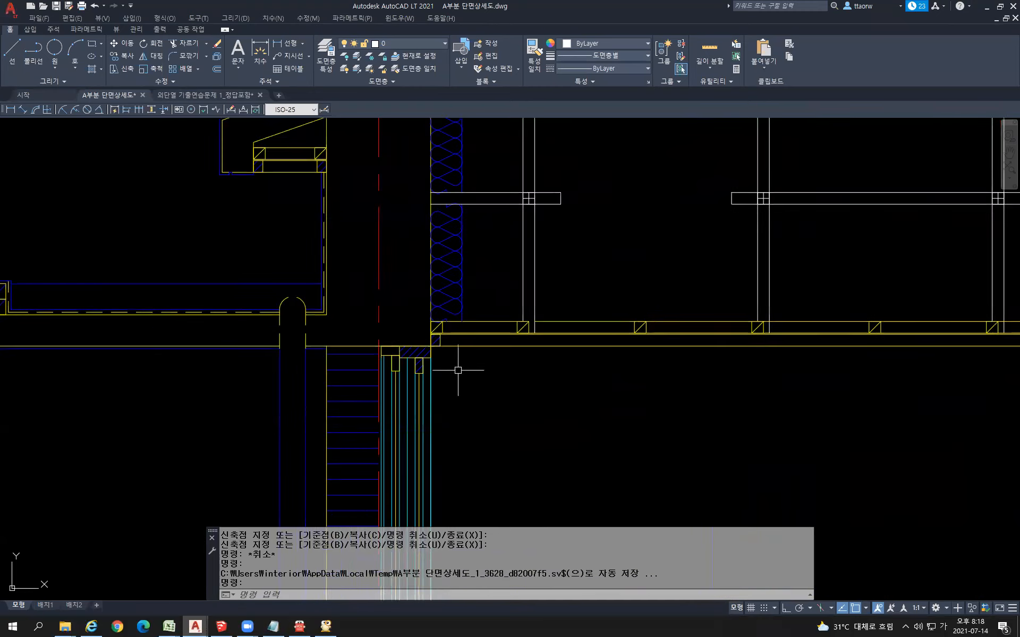
scroll(453, 321, "down", 2)
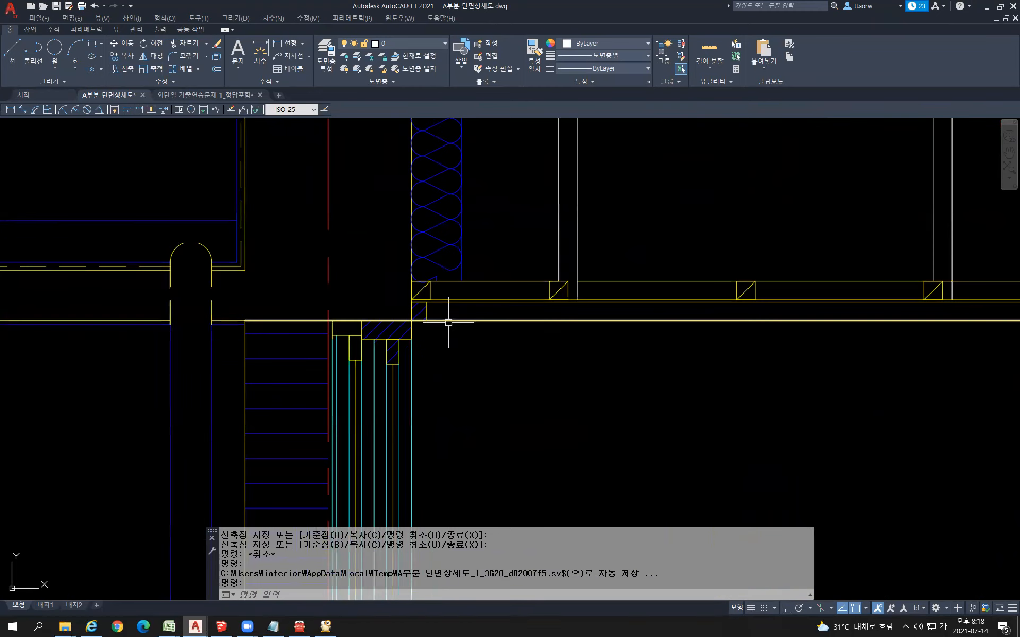
middle_click_drag(462, 329, 454, 357)
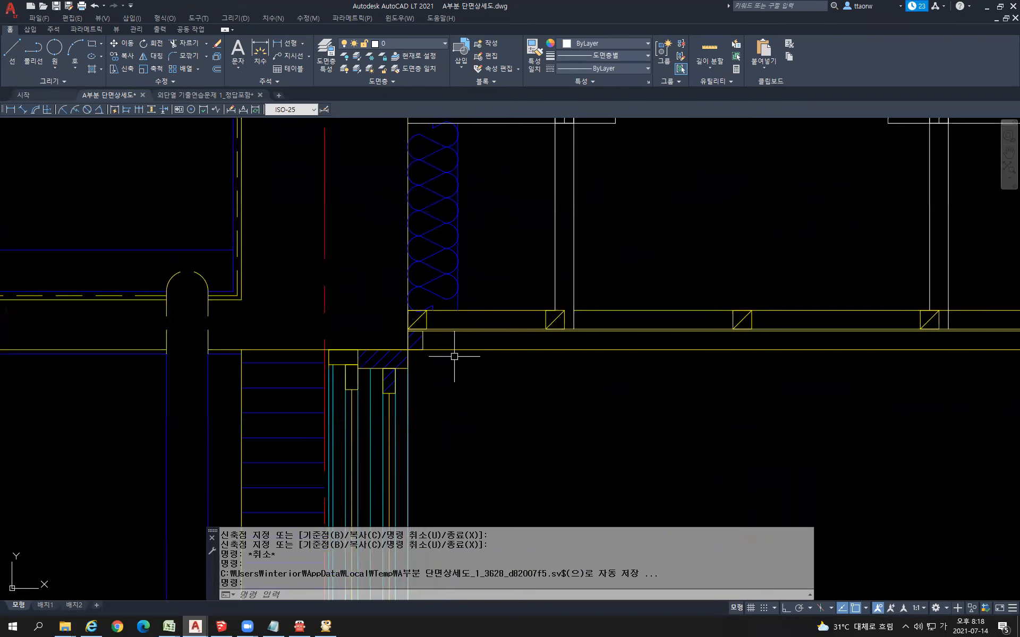
type("l")
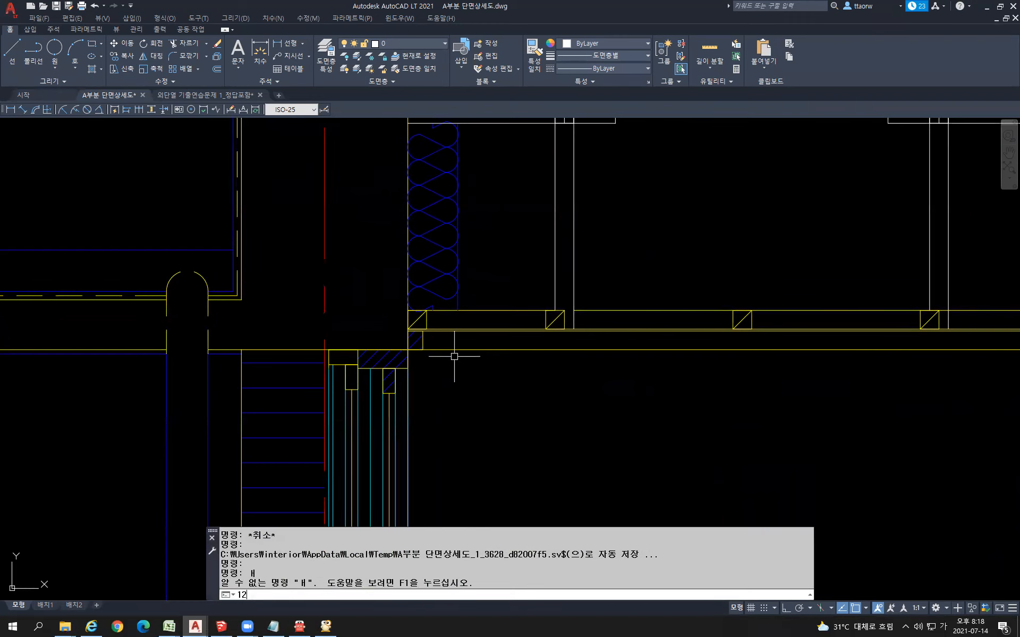
key("Return")
key("Escape")
- Offset the exterior wall's inner face line 120 mm into the room at the ceiling edge above the window
key("Hangul")
type("o")
key("Return")
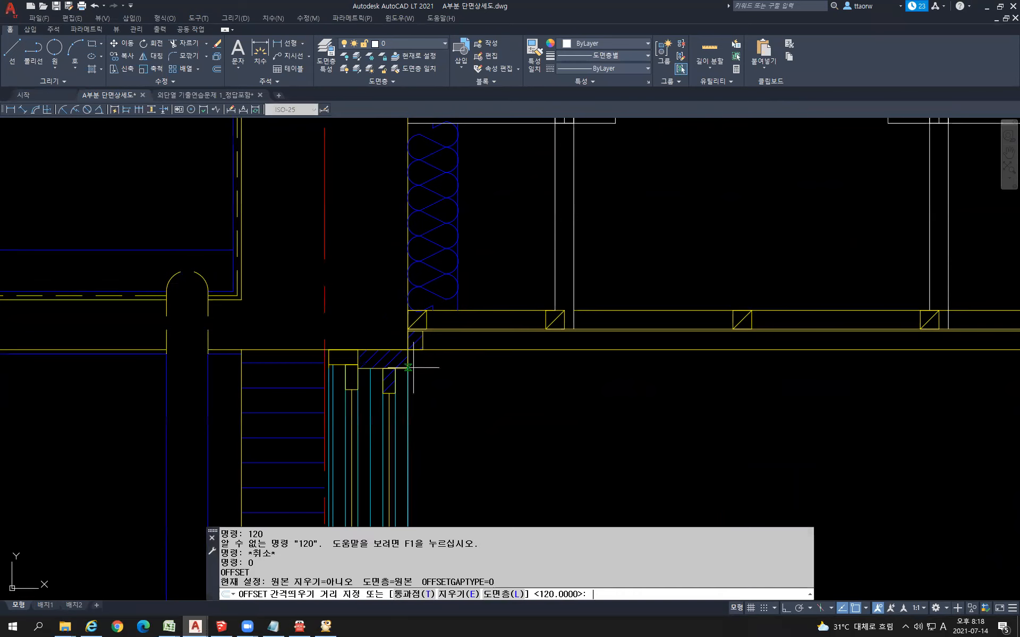
type("120")
key("Return")
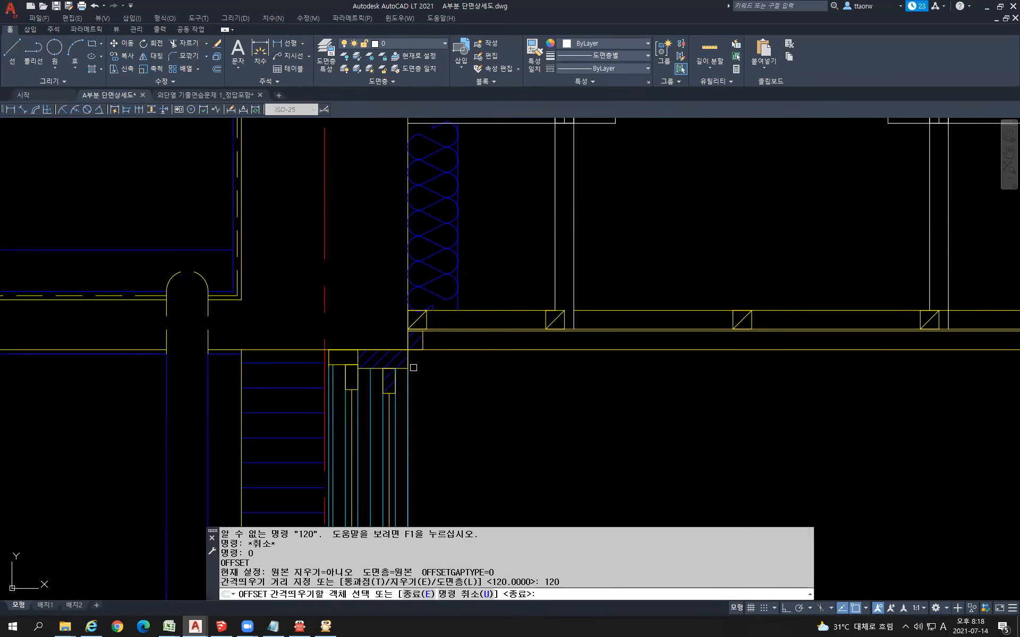
scroll(405, 332, "up", 2)
left_click(410, 335)
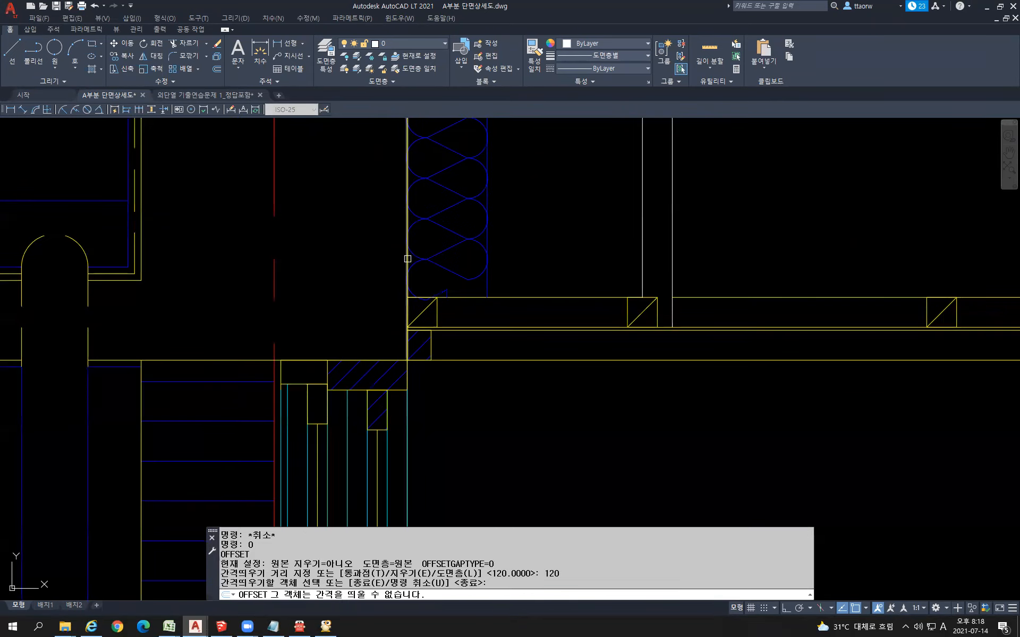
left_click(406, 258)
left_click(537, 289)
key("Escape")
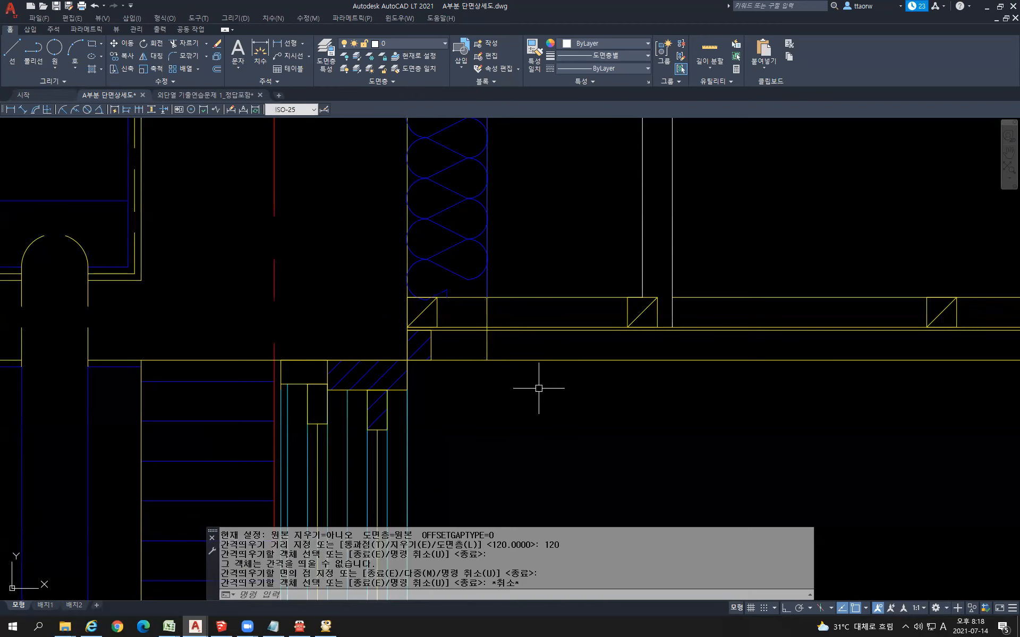
- Offset the long horizontal line along the ceiling's underside 120 mm upward
key("Return")
key("Return")
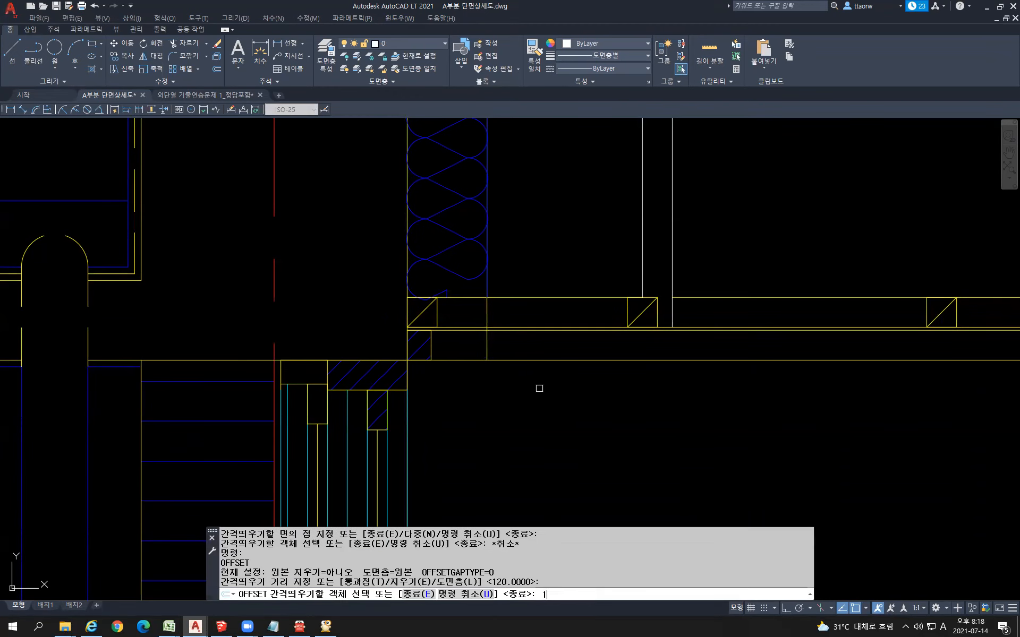
type("150")
key("Return")
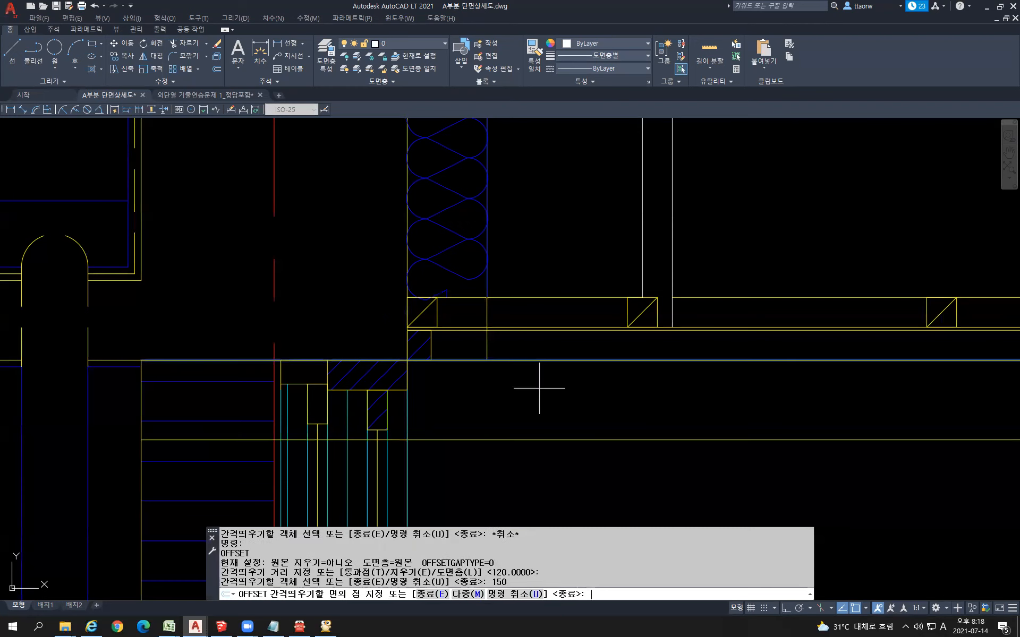
left_click(544, 290)
key("Escape")
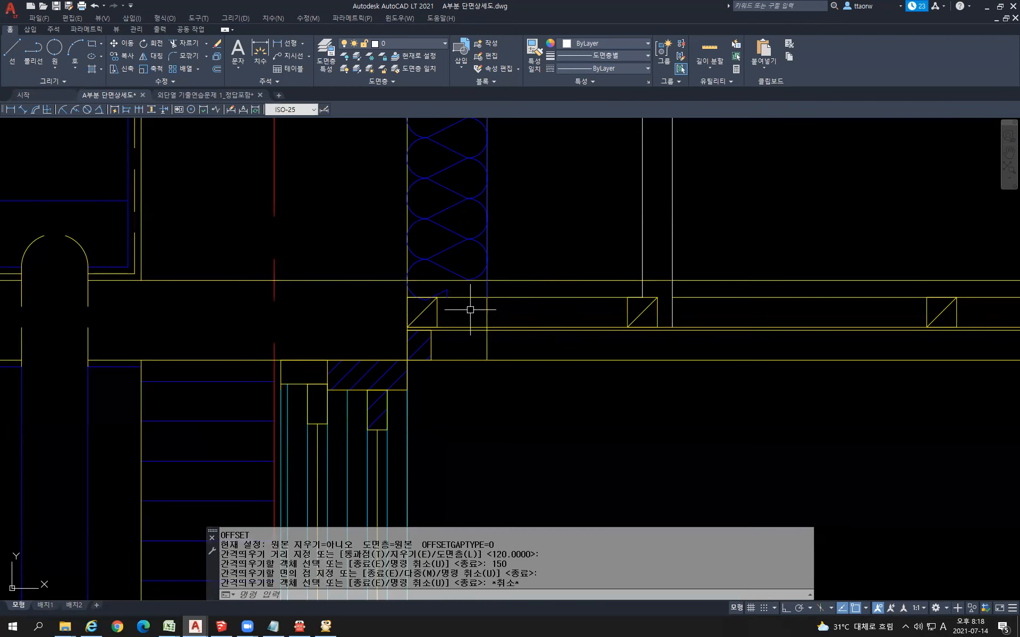
- Try to fillet the end of the wall insulation batting to the horizontal line above the ceiling, and undo it
scroll(470, 299, "up", 2)
type("f")
key("Return")
left_click(435, 266)
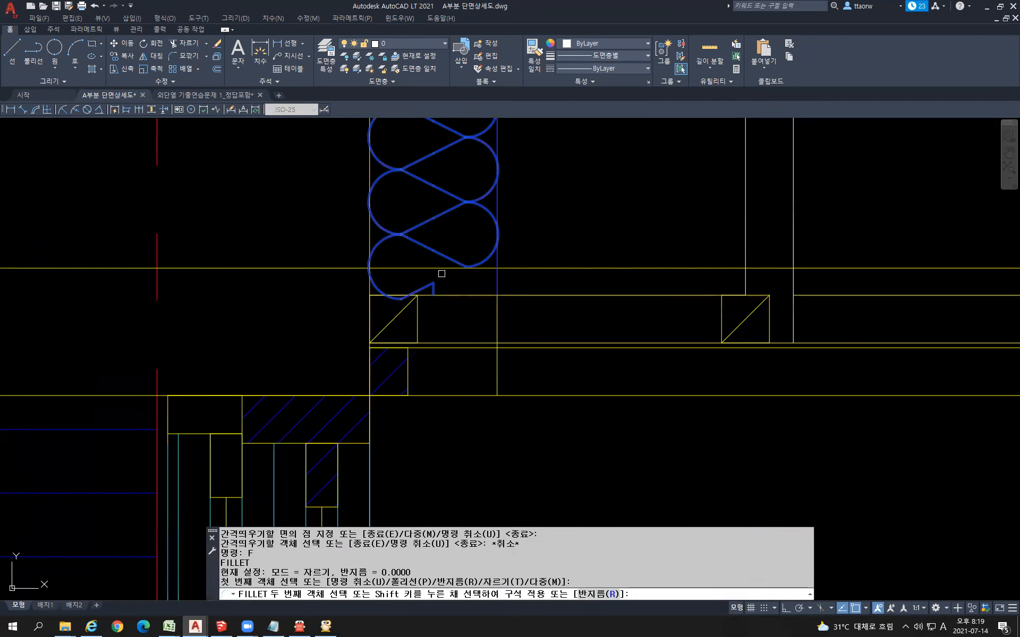
left_click(440, 270)
key("ctrl+z")
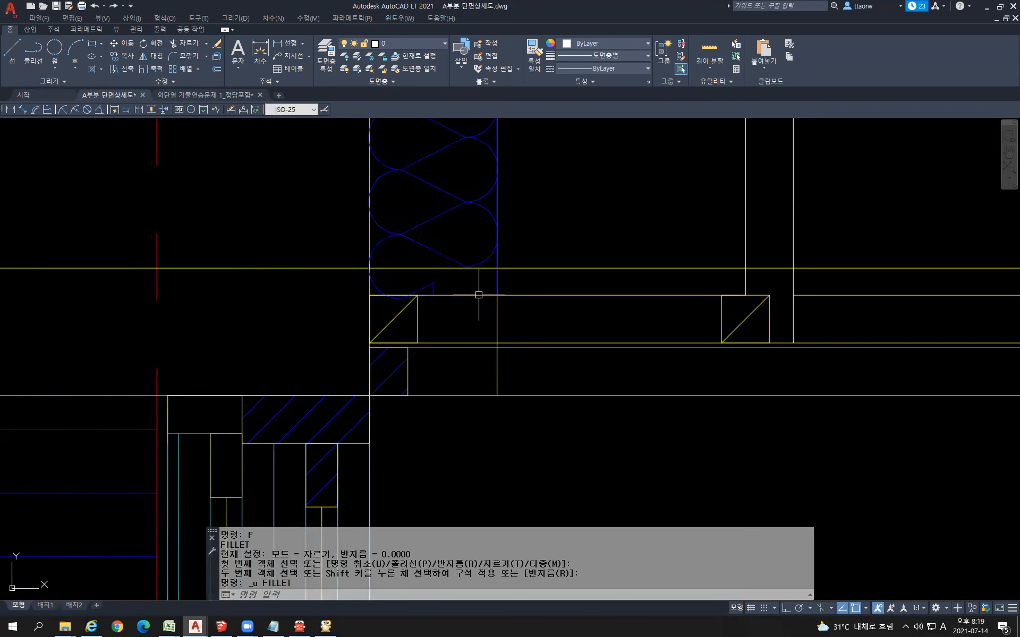
key("Escape")
- Shorten the wall insulation batting and its inner blue edge line to end at the horizontal line above the ceiling framing
left_click(432, 290)
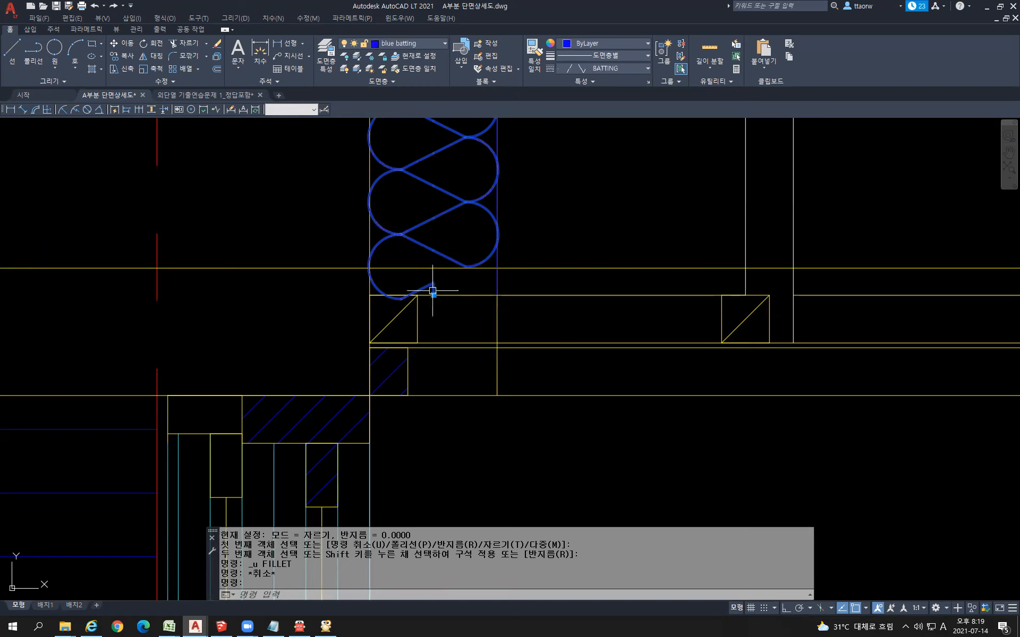
left_click(434, 295)
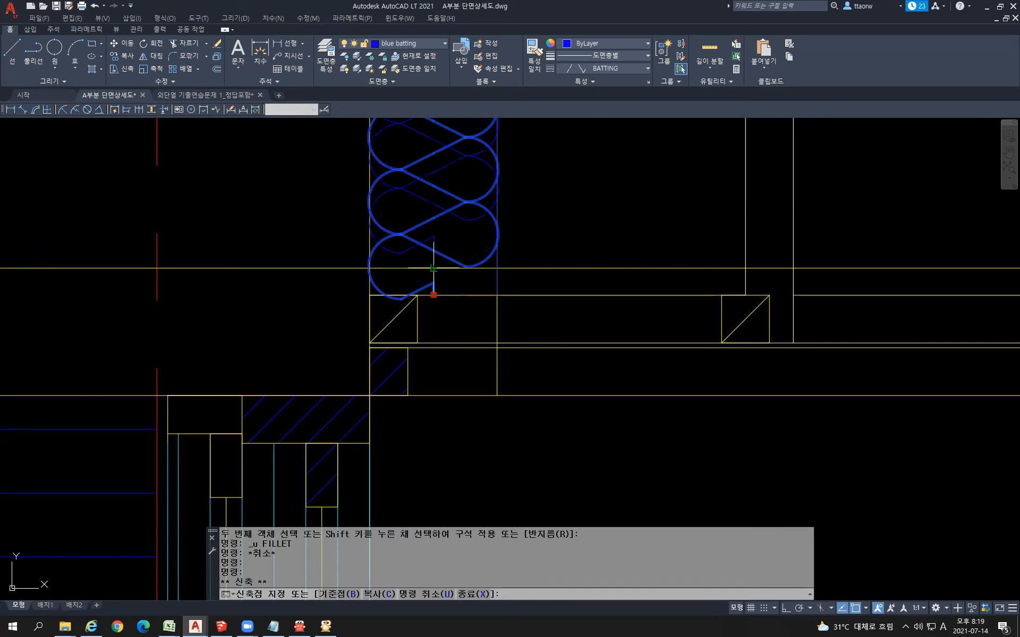
left_click(497, 292)
key("Escape")
key("Escape")
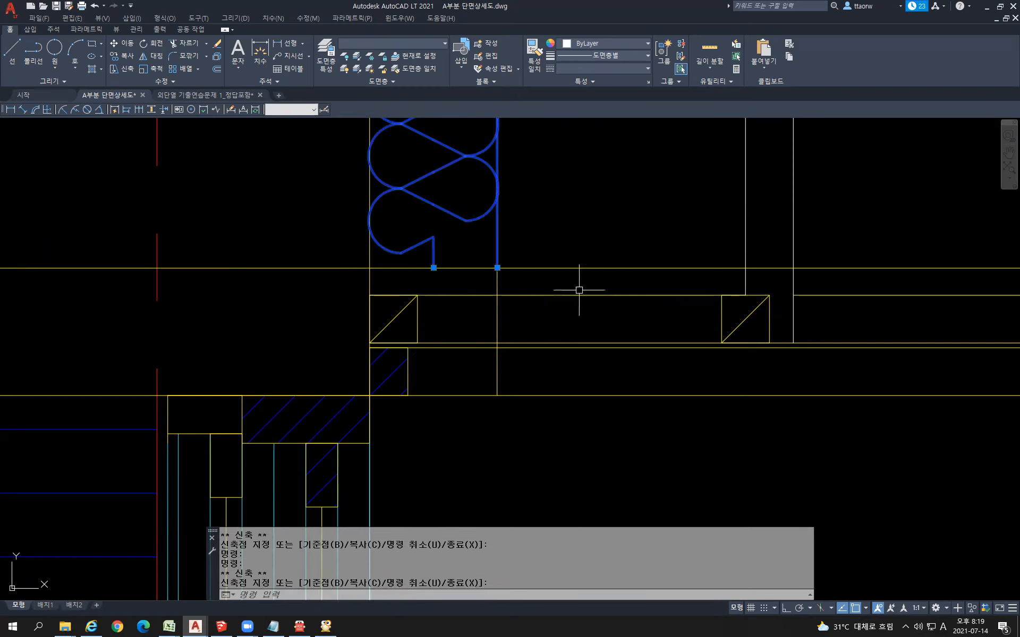
- Trim the horizontal line beneath the insulation on both sides so it spans only between the two vertical lines
type("tr")
key("Return")
left_click(369, 277)
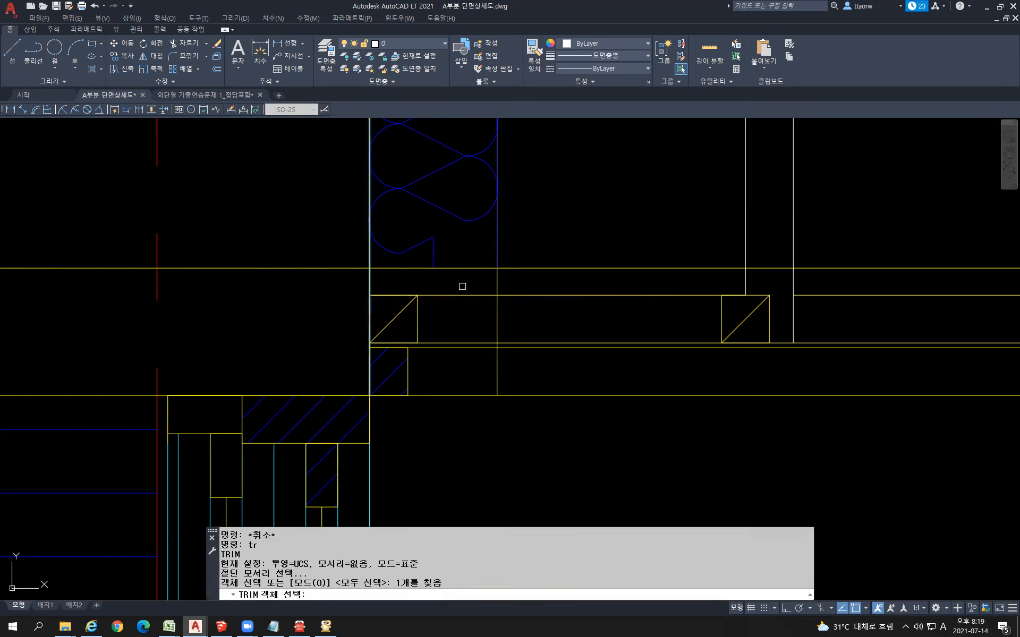
left_click(496, 280)
key("Return")
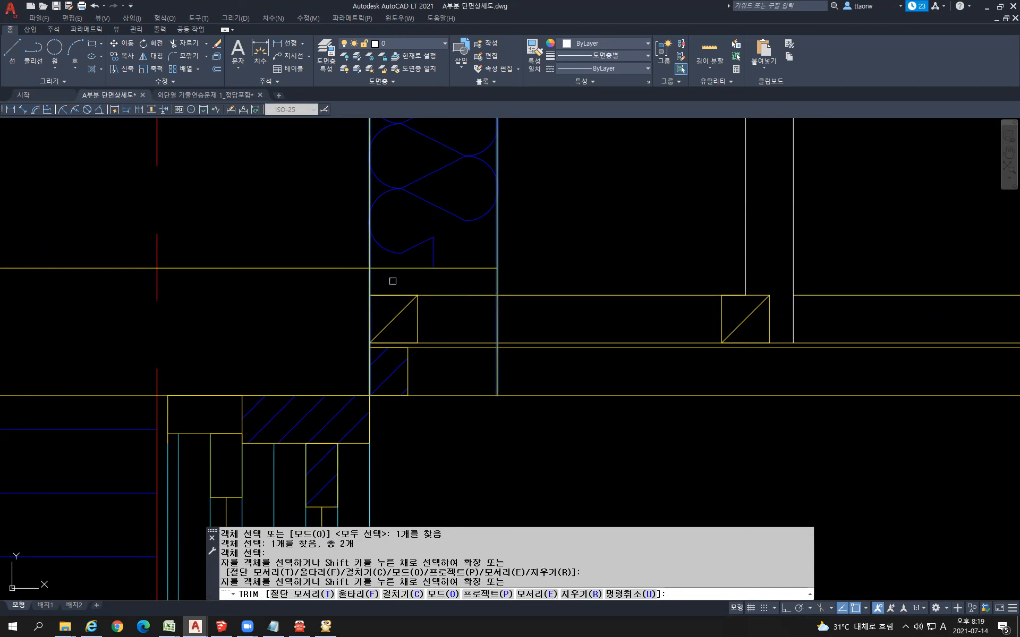
left_click(349, 273)
- Move the crossed ceiling timber and the hatched block below it from the wall line to the recess's right vertical line
left_click(354, 285)
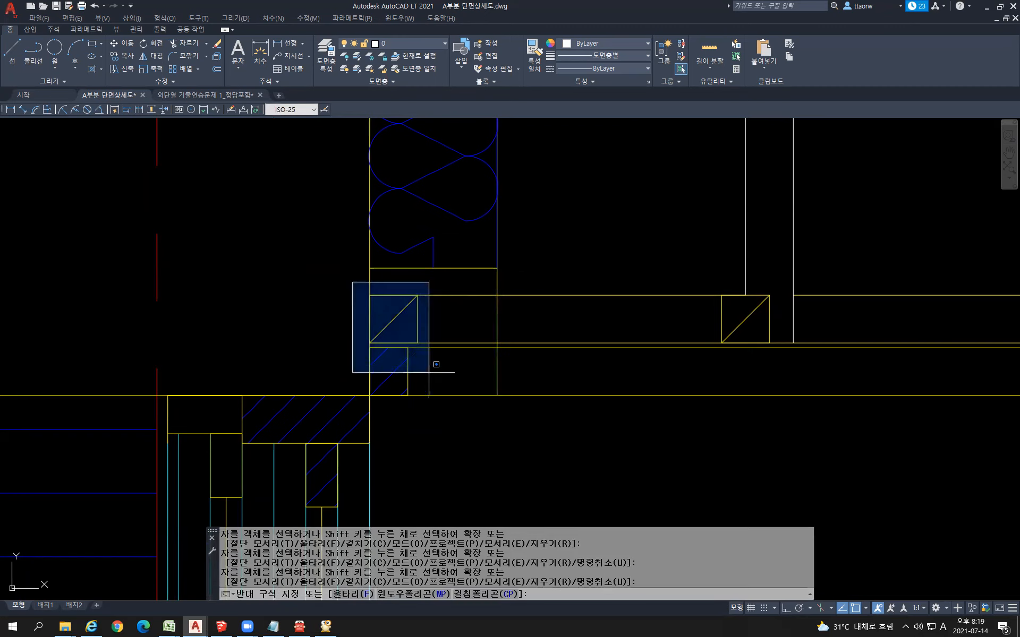
left_click(438, 405)
type("m")
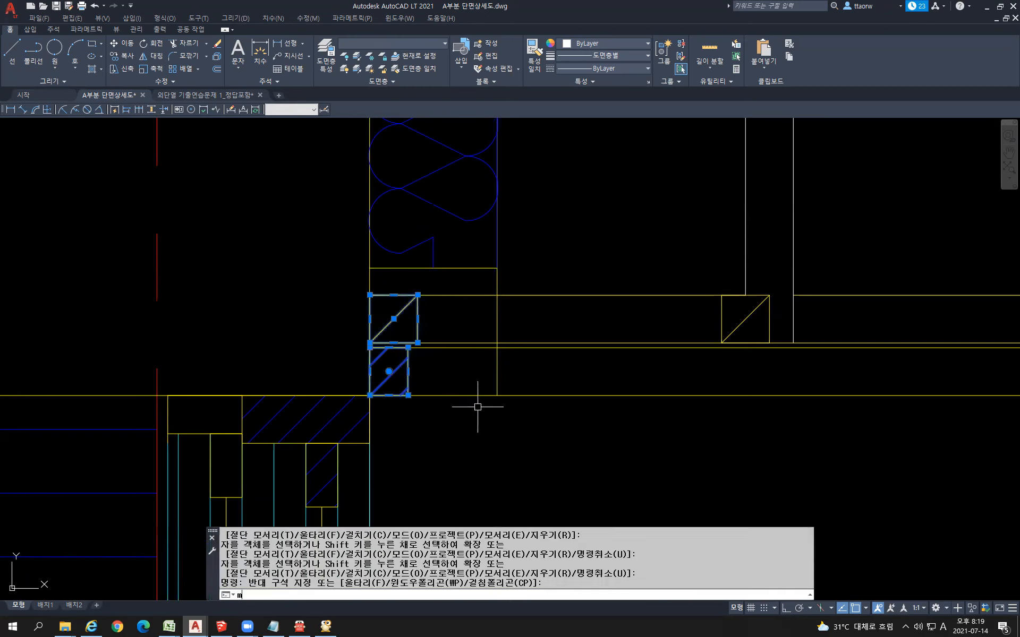
key("Return")
left_click(369, 295)
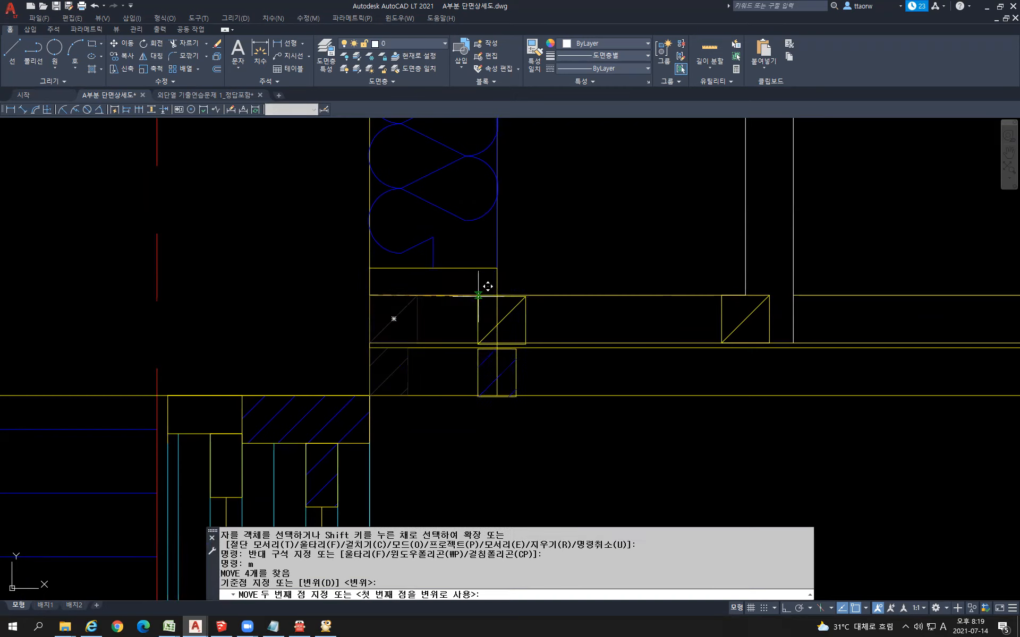
left_click(497, 294)
key("Escape")
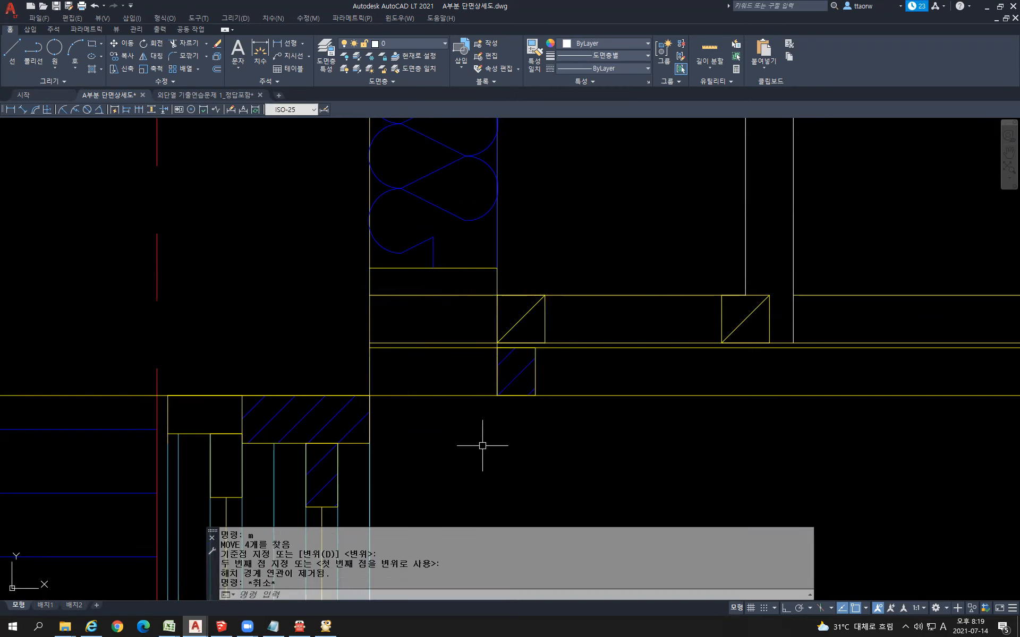
- Trim away the ceiling lines crossing the recess between the wall line and the relocated timbers
type("TR")
key("Return")
left_click(496, 285)
left_click(463, 269)
key("Return")
left_click(458, 436)
left_click(431, 299)
scroll(482, 410, "down", 4)
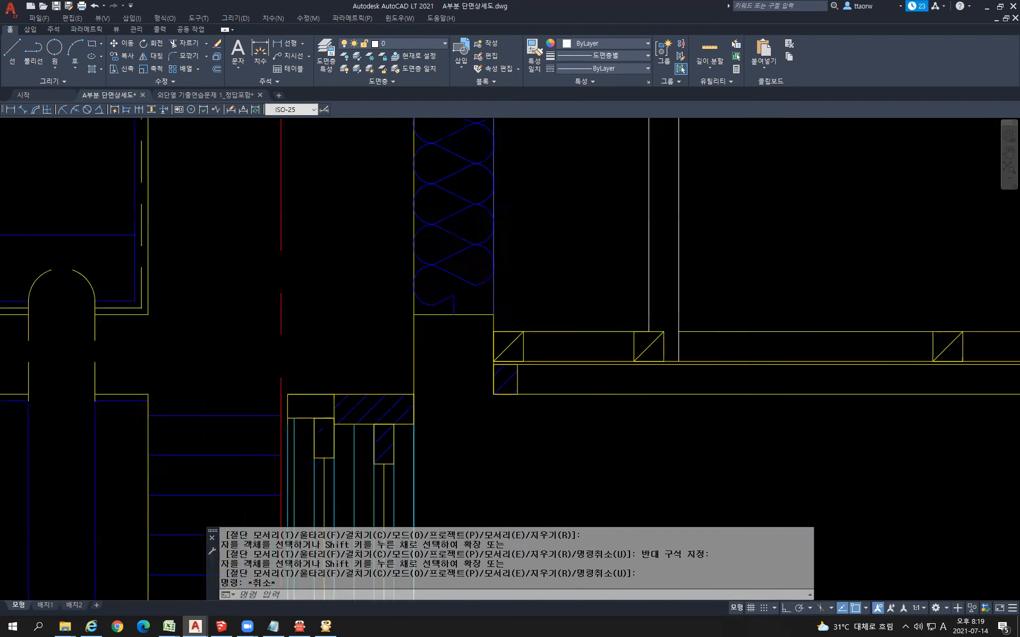
key("Escape")
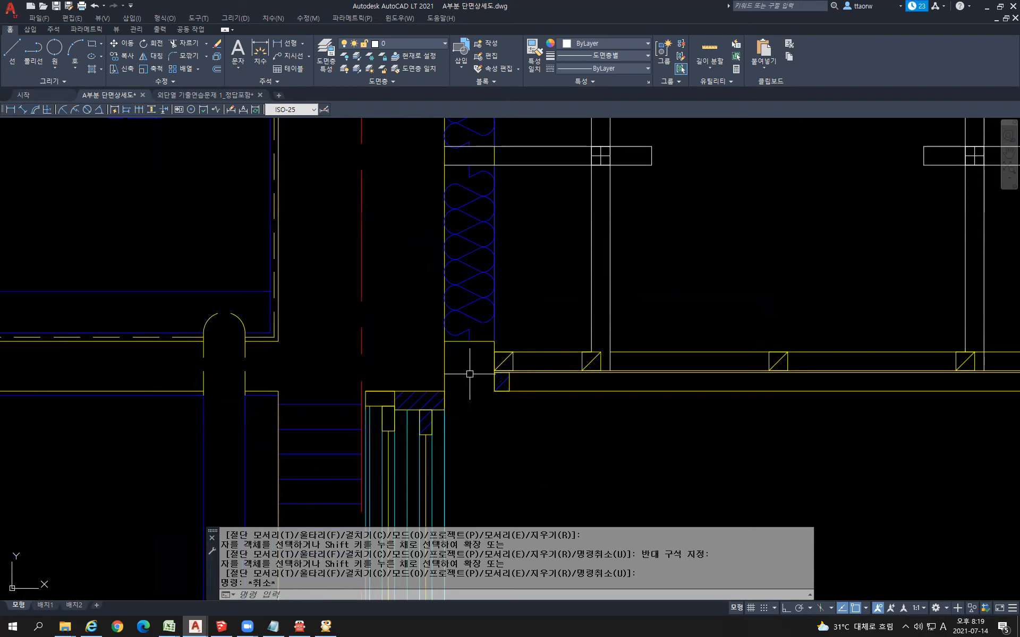
- Offset the top line and both vertical side lines of the ceiling recess inward by 4.5
scroll(470, 374, "up", 4)
type("o")
key("Return")
type("45")
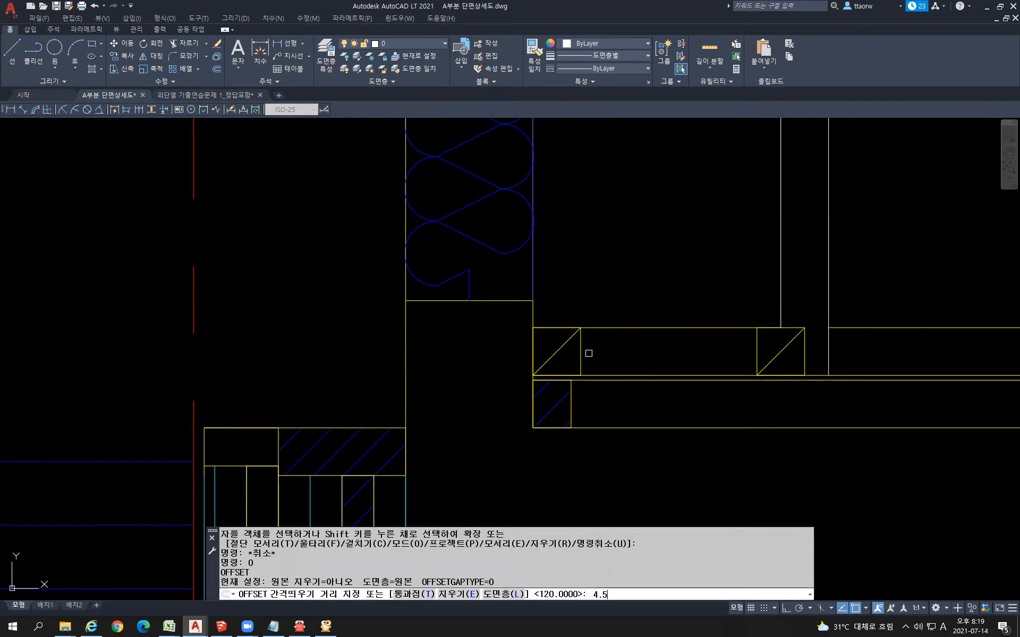
key("Return")
left_click(523, 301)
left_click(532, 315)
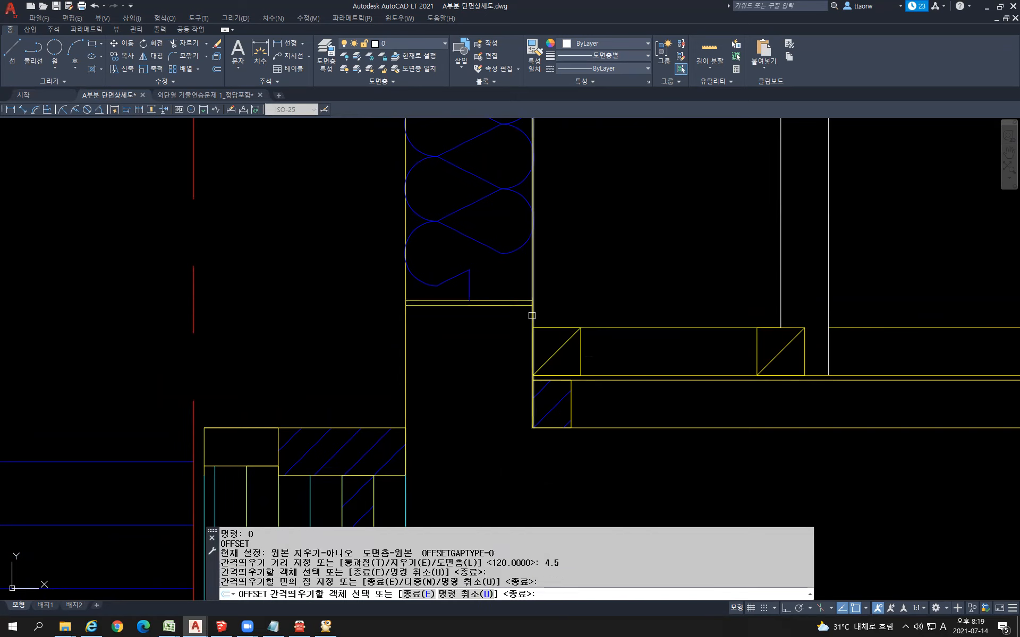
left_click(532, 316)
left_click(514, 319)
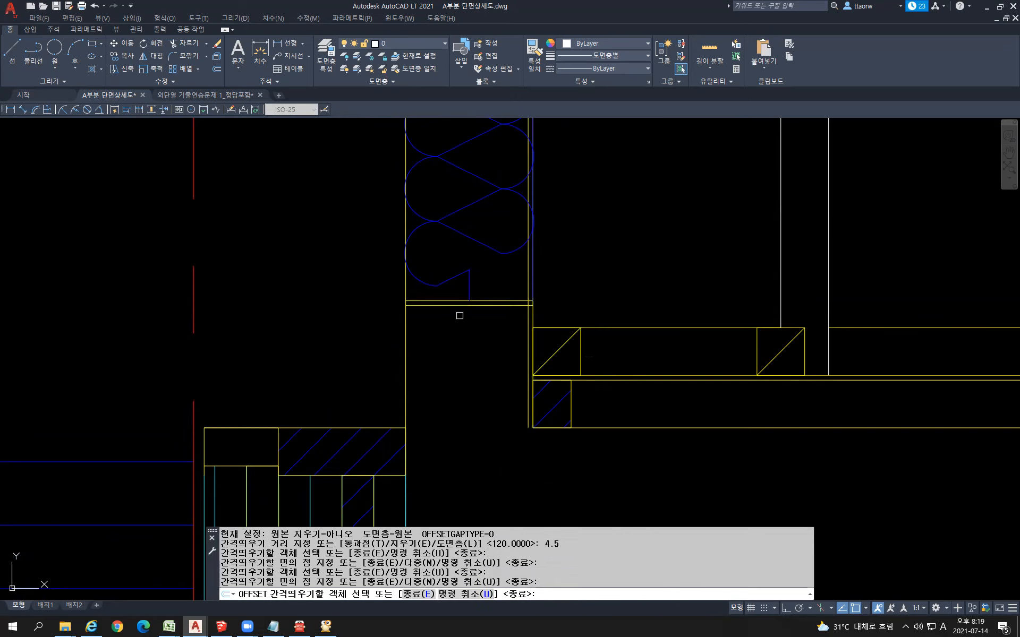
left_click(416, 315)
left_click(422, 321)
key("Escape")
- Draw a short line closing the lower end of the recess lining on the window side
type("l")
key("Return")
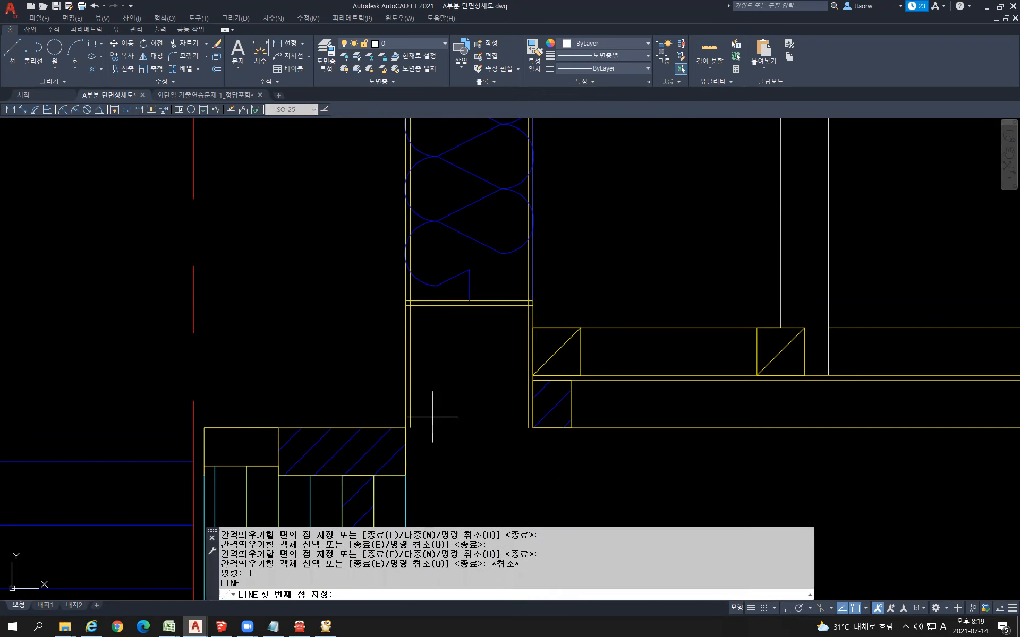
left_click(406, 428)
left_click(410, 427)
key("Escape")
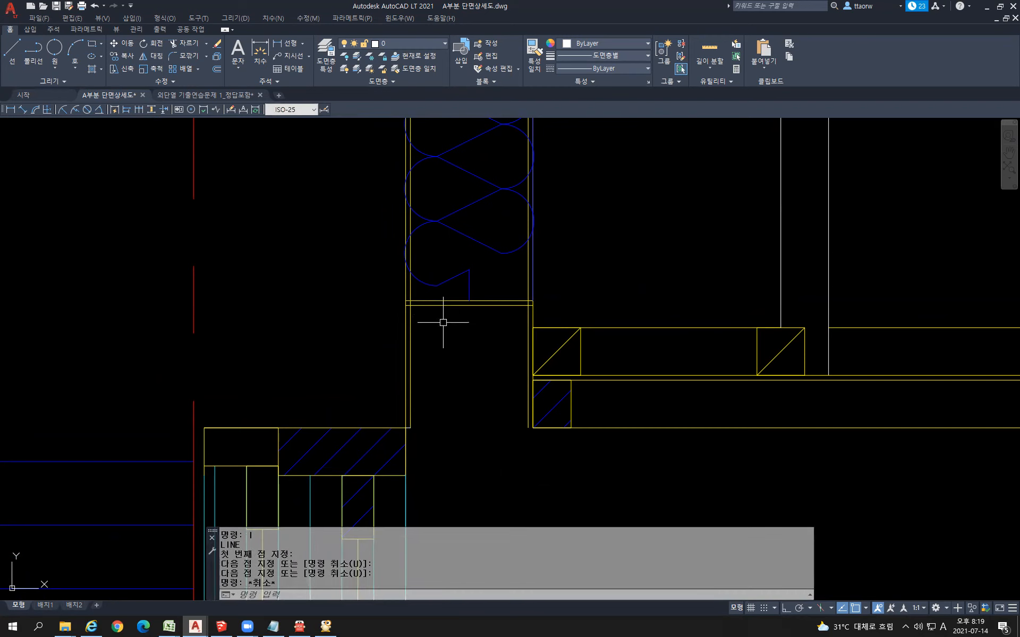
- Join the recess's inner offset lines at both upper corners using multiple zero-radius fillets
type("F")
key("Return")
type("m")
key("Return")
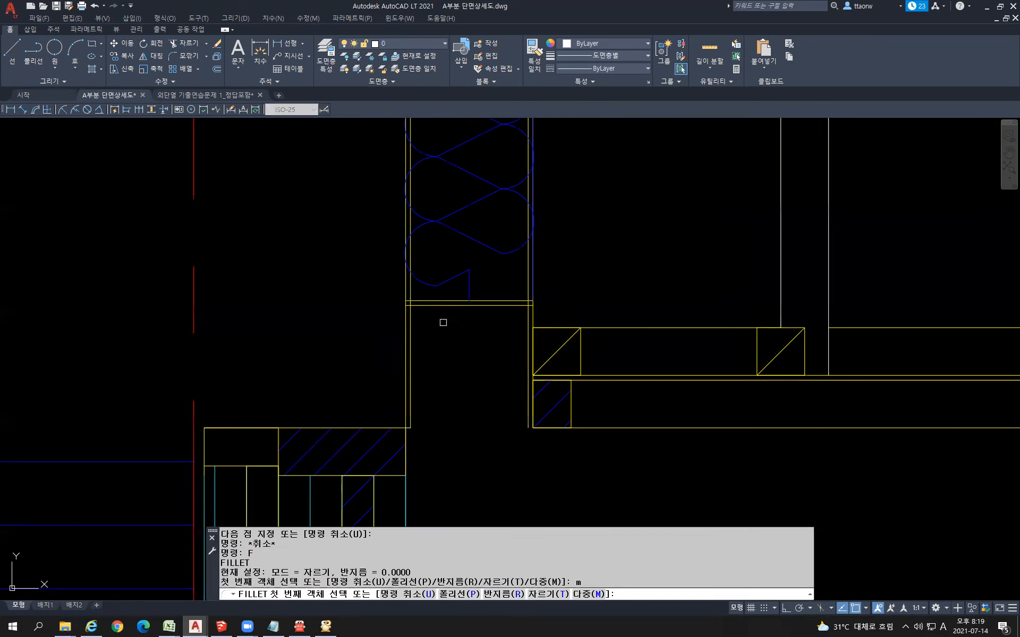
scroll(417, 304, "up", 2)
left_click(417, 305)
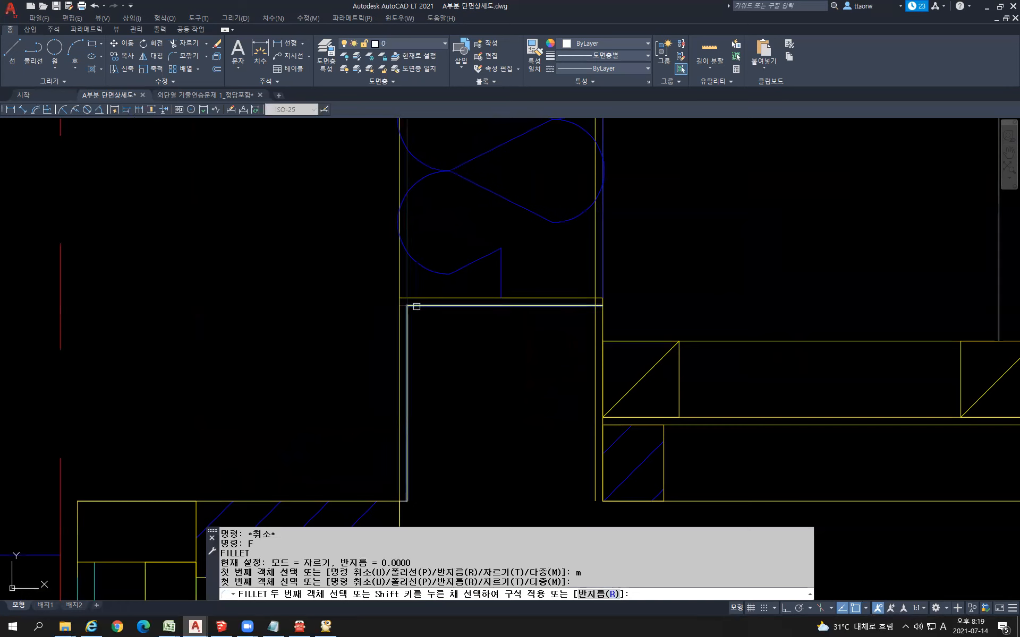
left_click(416, 307)
left_click(489, 305)
key("Escape")
- Delete the long yellow vertical line running along the insulation's inner face and the room side of the recess
scroll(593, 316, "down", 3)
middle_click_drag(695, 380, 580, 368)
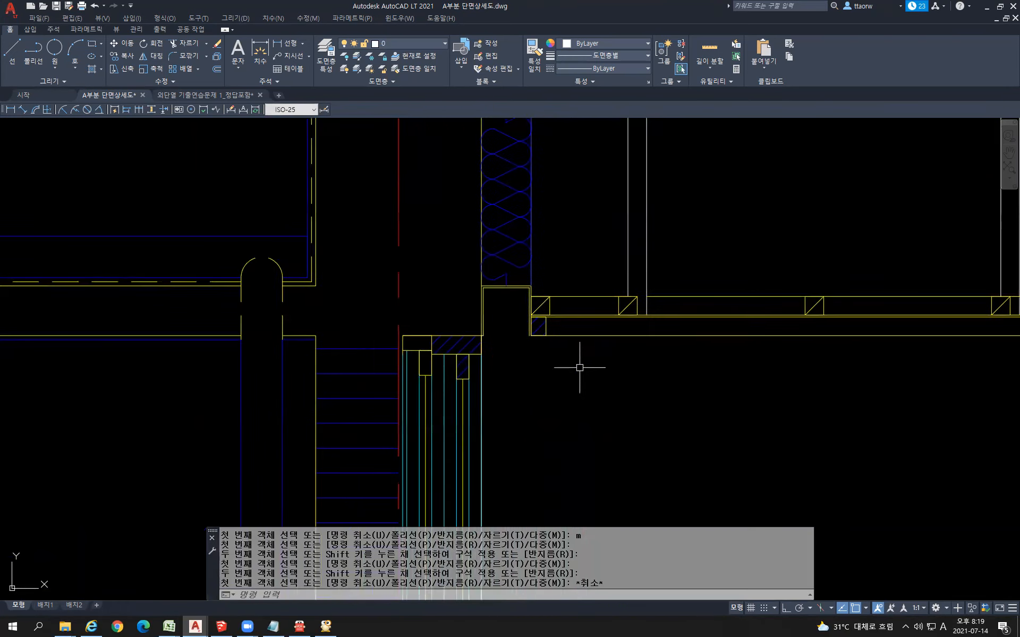
scroll(580, 367, "down", 2)
scroll(558, 207, "up", 4)
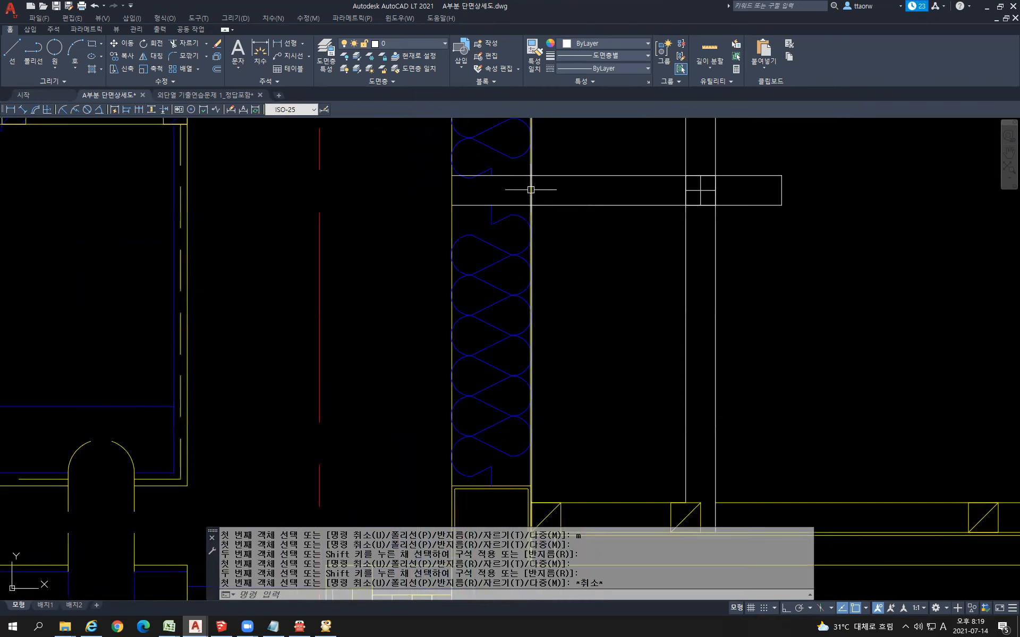
left_click(548, 219)
scroll(552, 219, "down", 2)
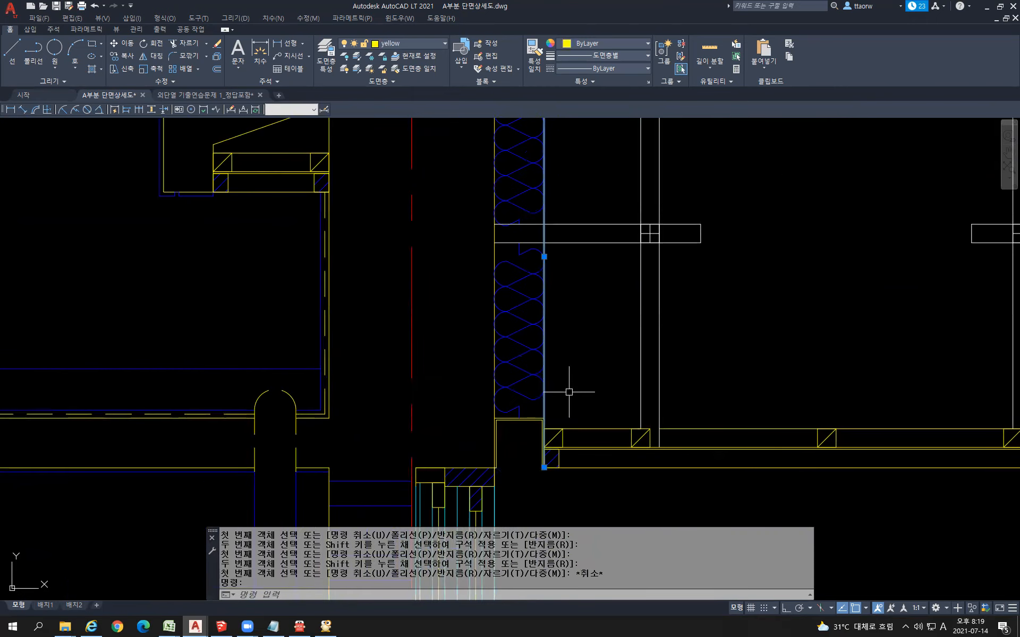
key("Delete")
- Draw the recess lining's room-side outer edge as a line from the upper corner down to the ceiling's underside
scroll(546, 451, "up", 4)
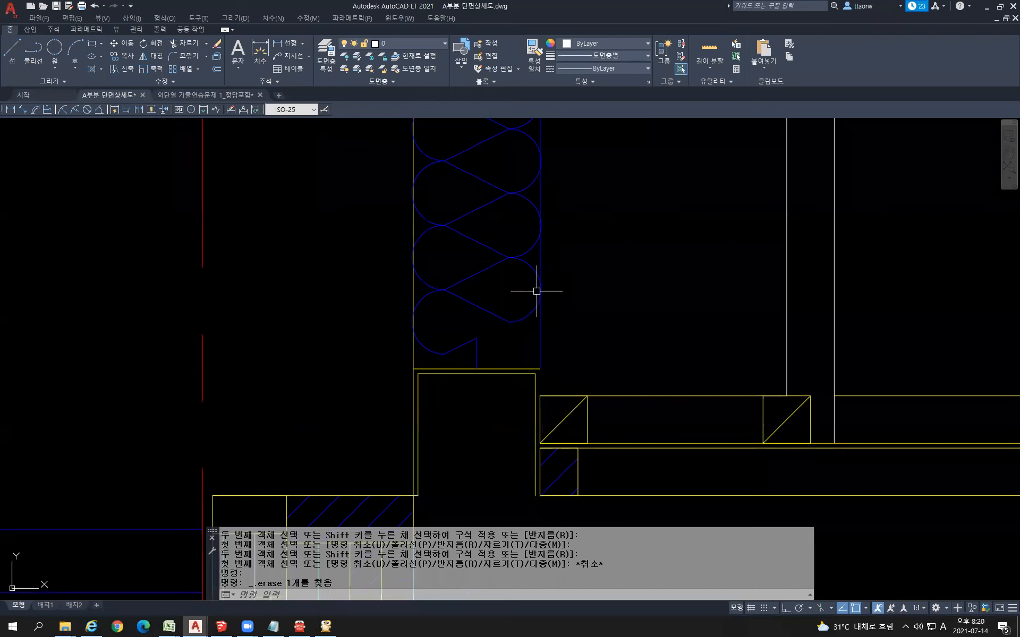
type("l")
key("Return")
middle_click_drag(526, 396, 497, 313)
scroll(507, 315, "up", 4)
left_click(516, 242)
scroll(517, 242, "down", 4)
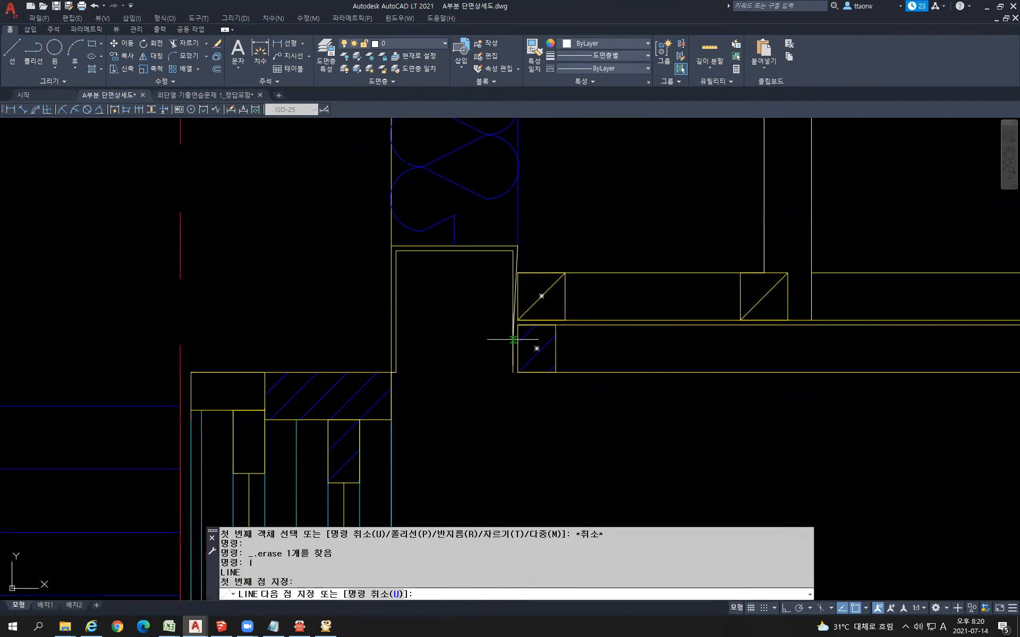
left_click(513, 371)
key("Return")
- Draw a short line closing the lower end of the recess lining on the room side
scroll(515, 374, "up", 4)
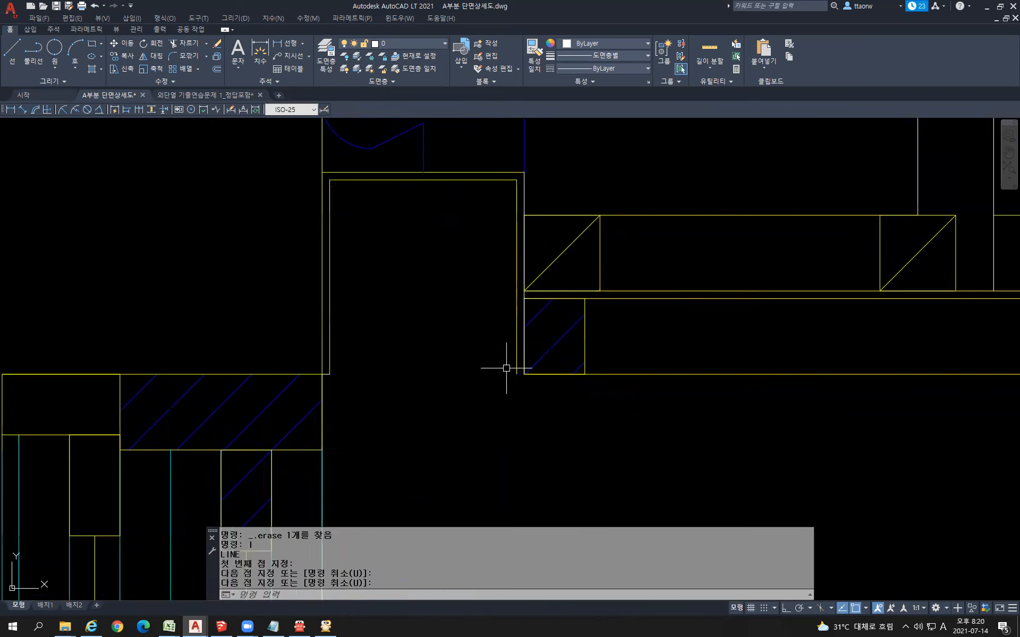
key("Return")
left_click(522, 379)
left_click(534, 378)
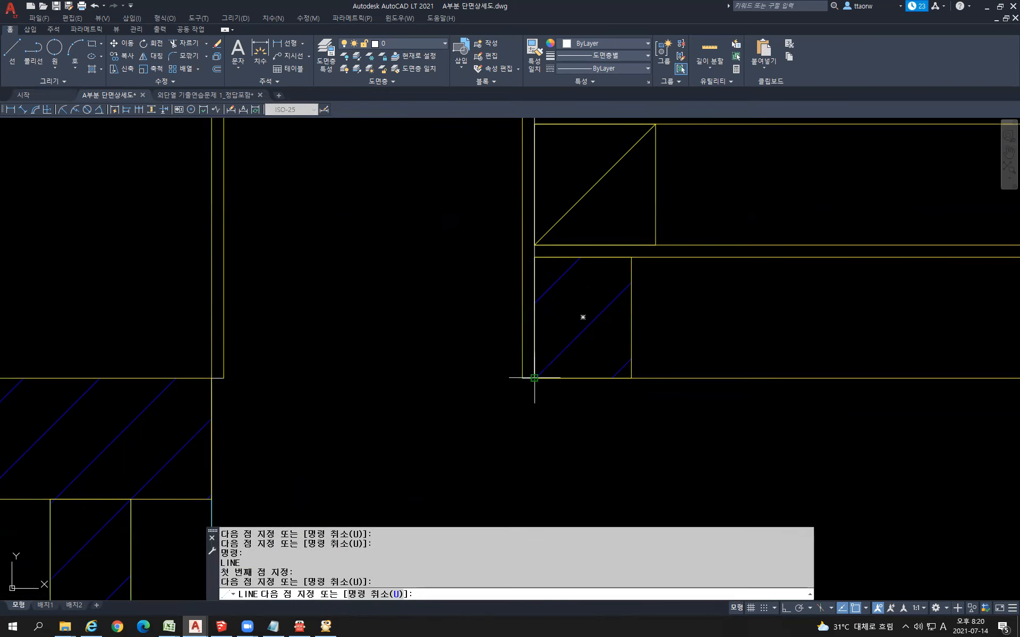
key("Return")
- Edit the roof material note so its first line reads "기와 위 OP마감"
scroll(637, 378, "down", 4)
scroll(676, 386, "down", 3)
middle_click_drag(683, 394, 596, 332)
scroll(516, 371, "up", 1)
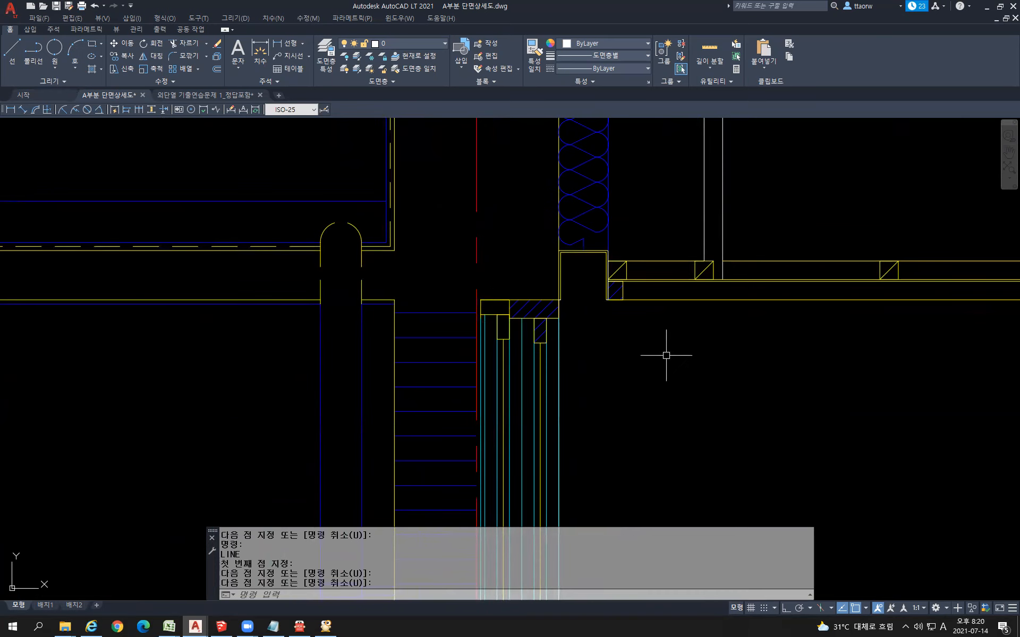
scroll(681, 357, "down", 4)
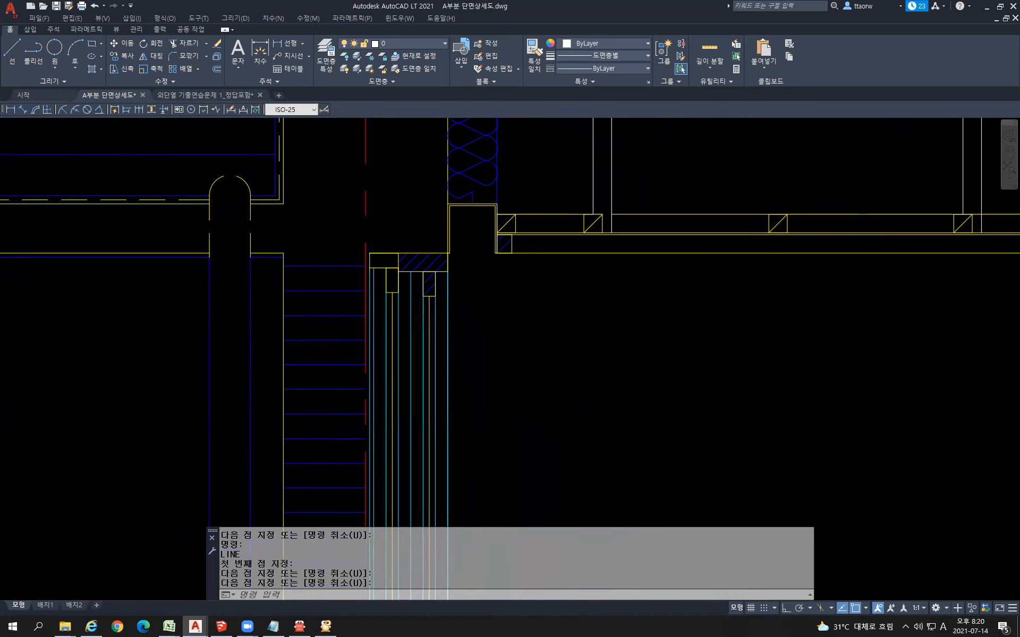
middle_click_drag(619, 346, 509, 247)
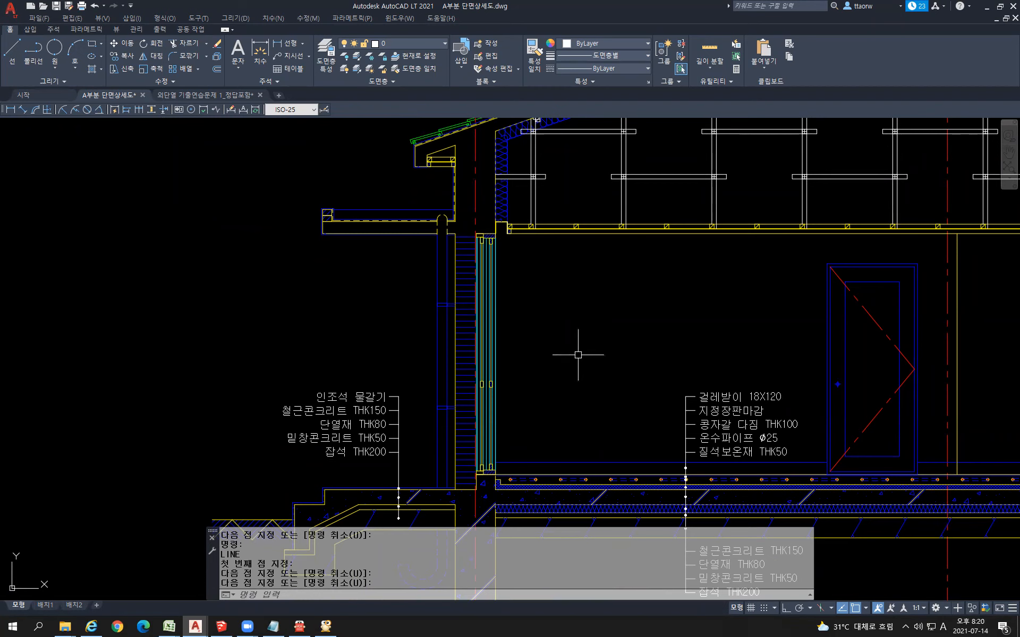
scroll(650, 380, "down", 2)
scroll(640, 180, "up", 2)
middle_click_drag(628, 172, 616, 336)
scroll(599, 259, "up", 4)
key("Return")
left_click(598, 261)
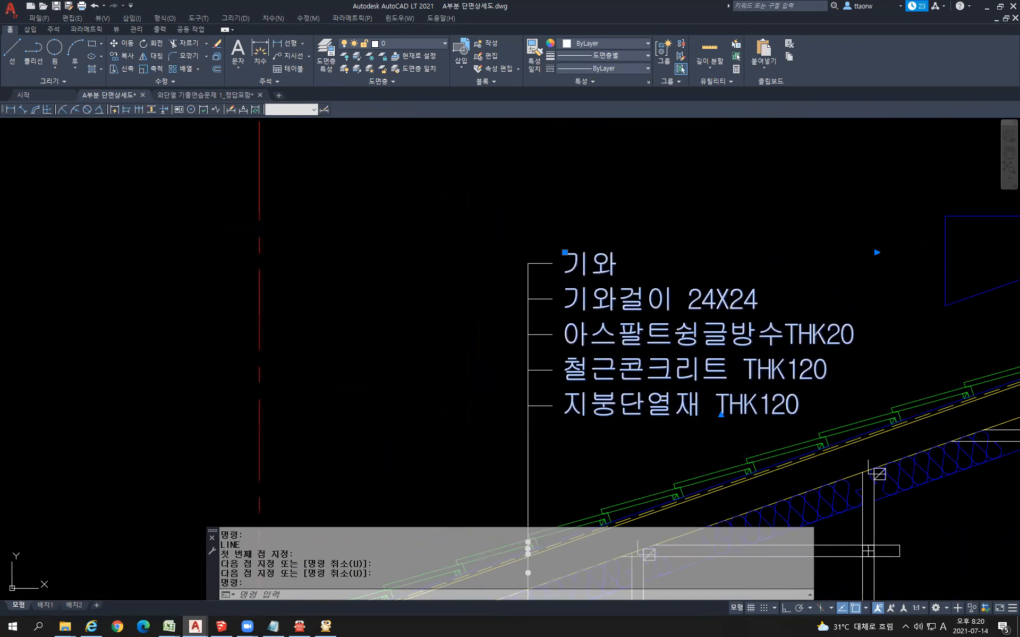
double_click(618, 266)
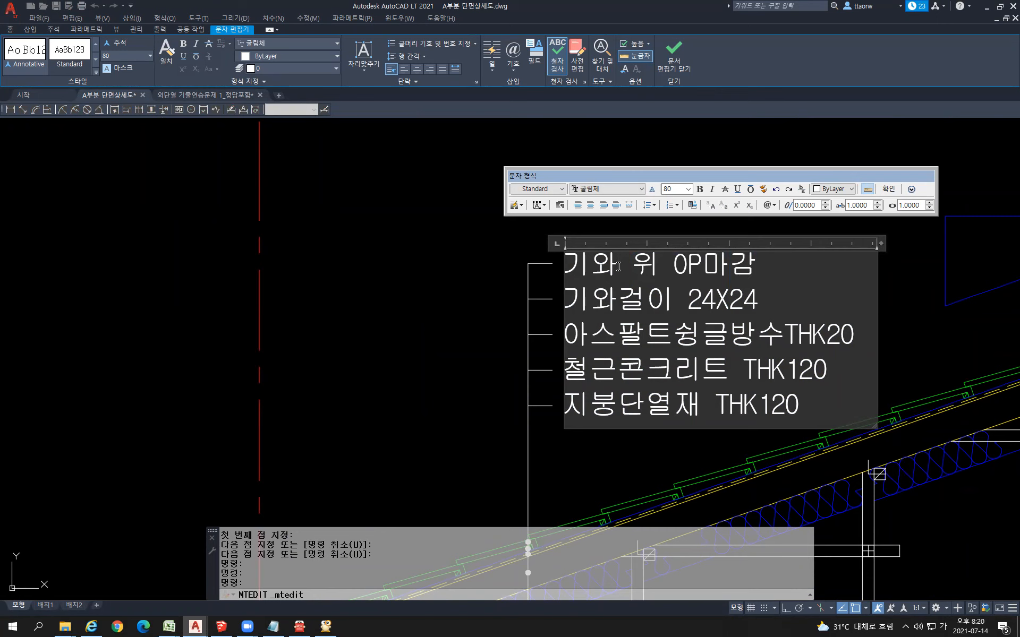
left_click(416, 296)
scroll(485, 346, "down", 4)
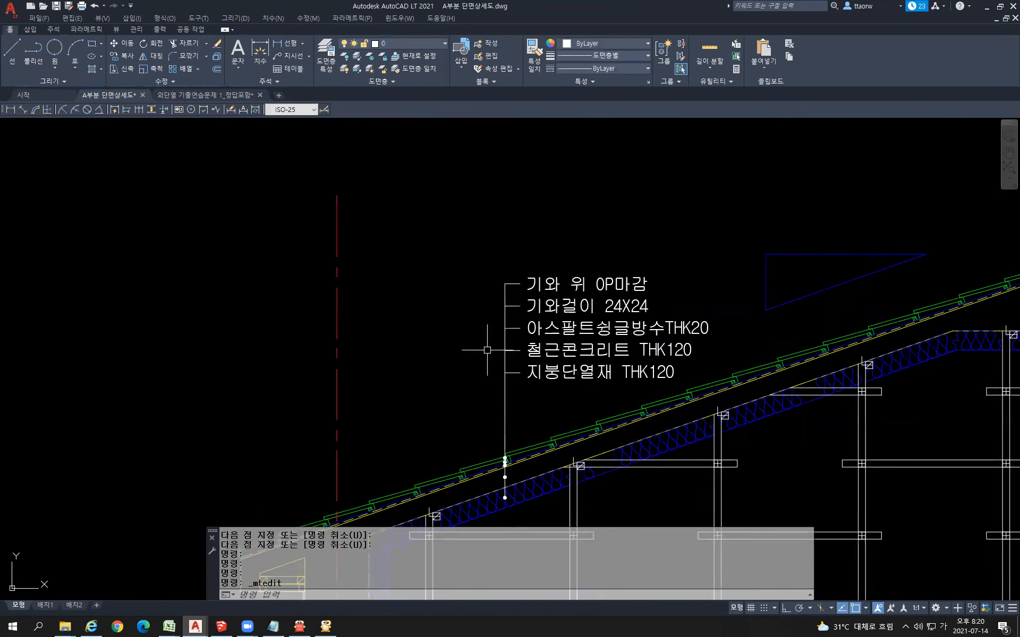
scroll(755, 495, "up", 2)
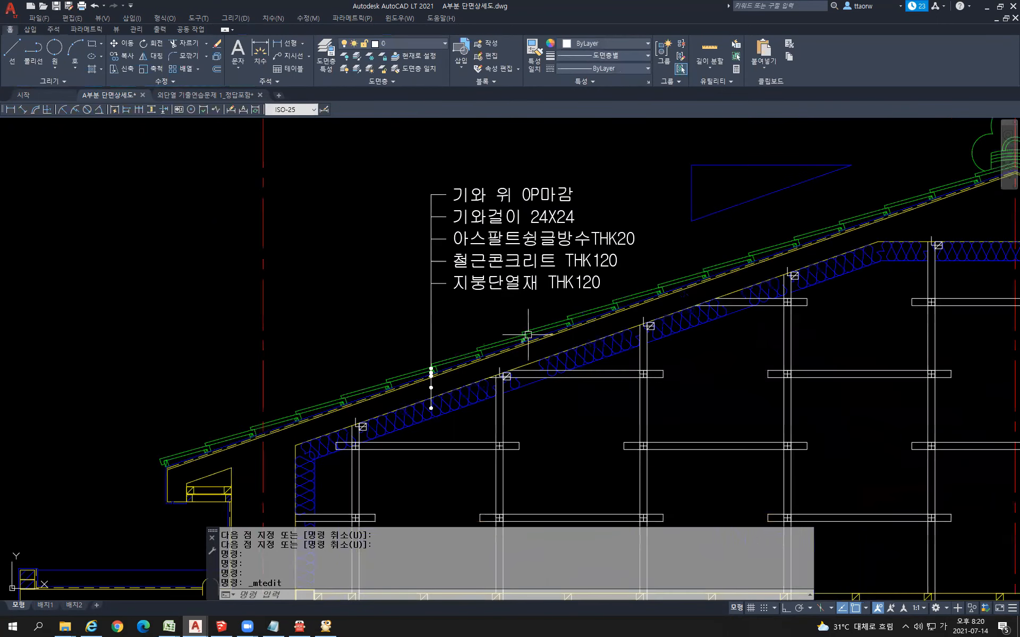
middle_click_drag(709, 446, 607, 352)
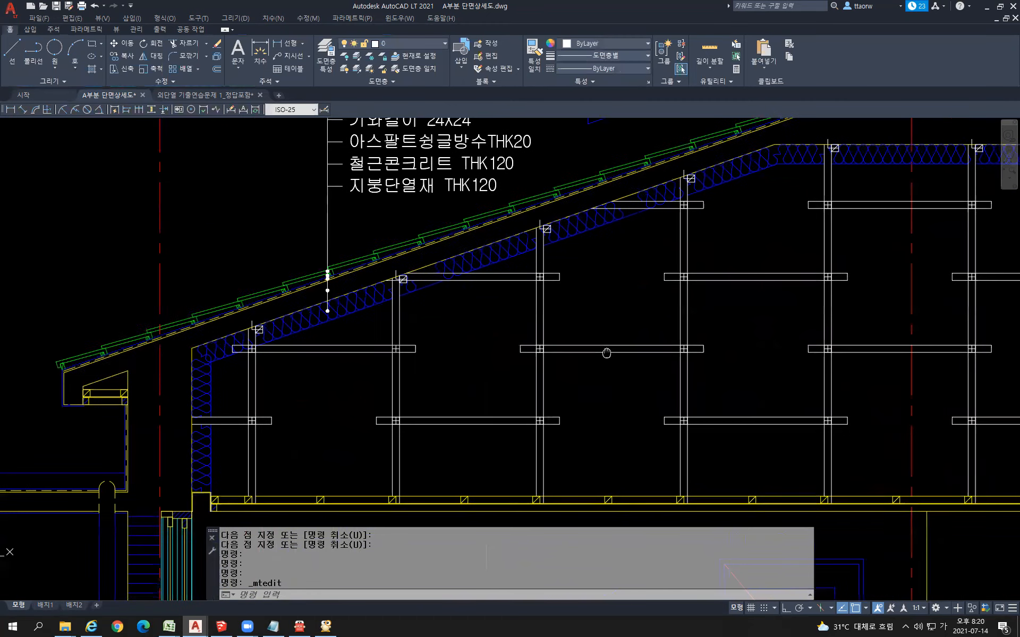
scroll(607, 353, "down", 2)
scroll(587, 404, "down", 1)
scroll(657, 412, "down", 1)
middle_click_drag(746, 387, 665, 231)
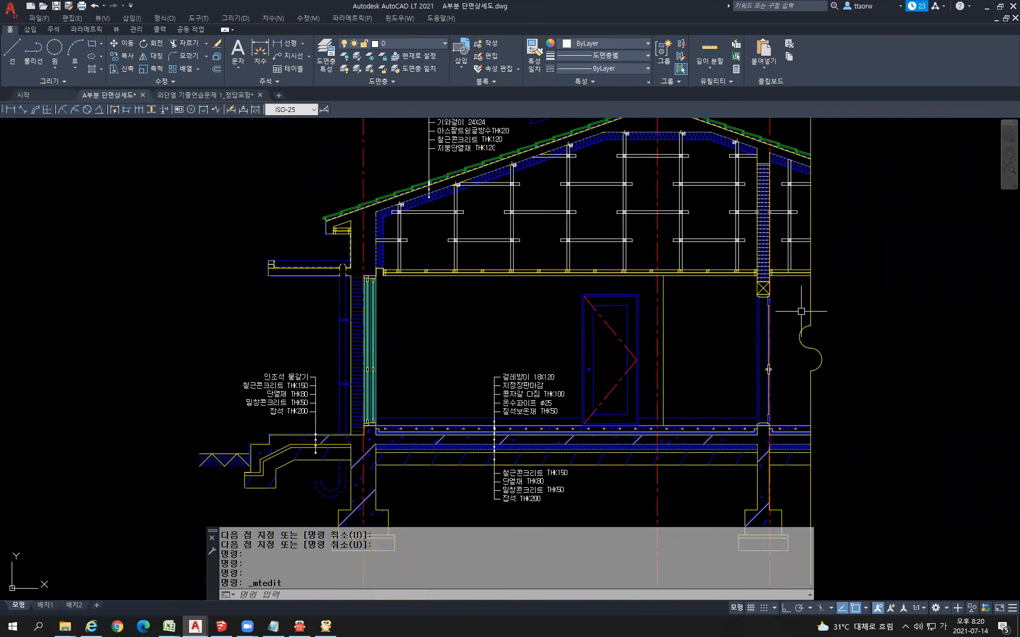
scroll(791, 306, "up", 1)
scroll(751, 289, "up", 2)
middle_click_drag(760, 294, 745, 288)
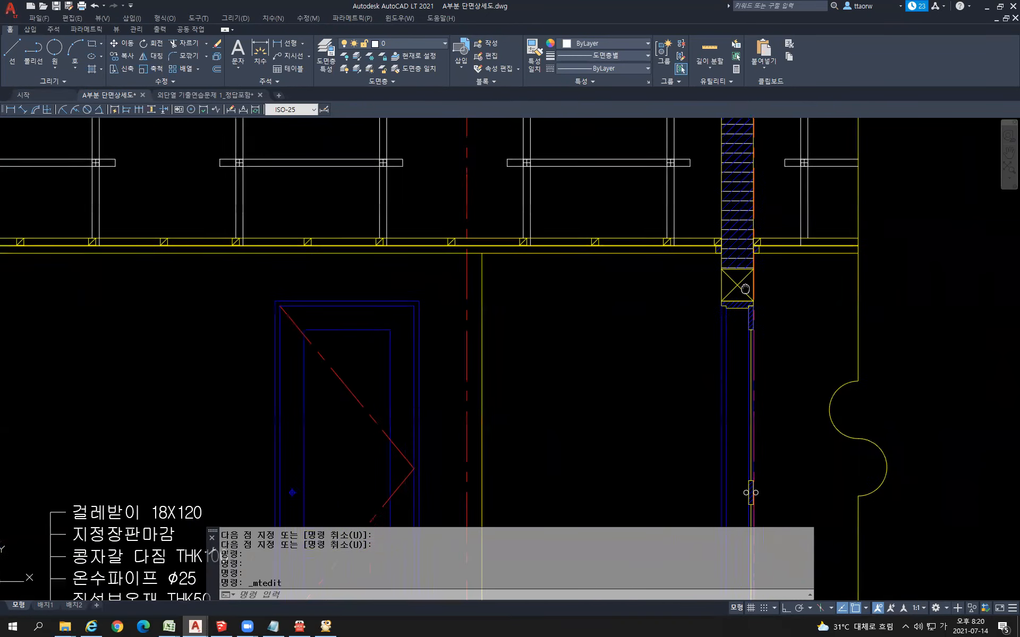
scroll(616, 294, "down", 2)
key("Return")
scroll(615, 319, "up", 5)
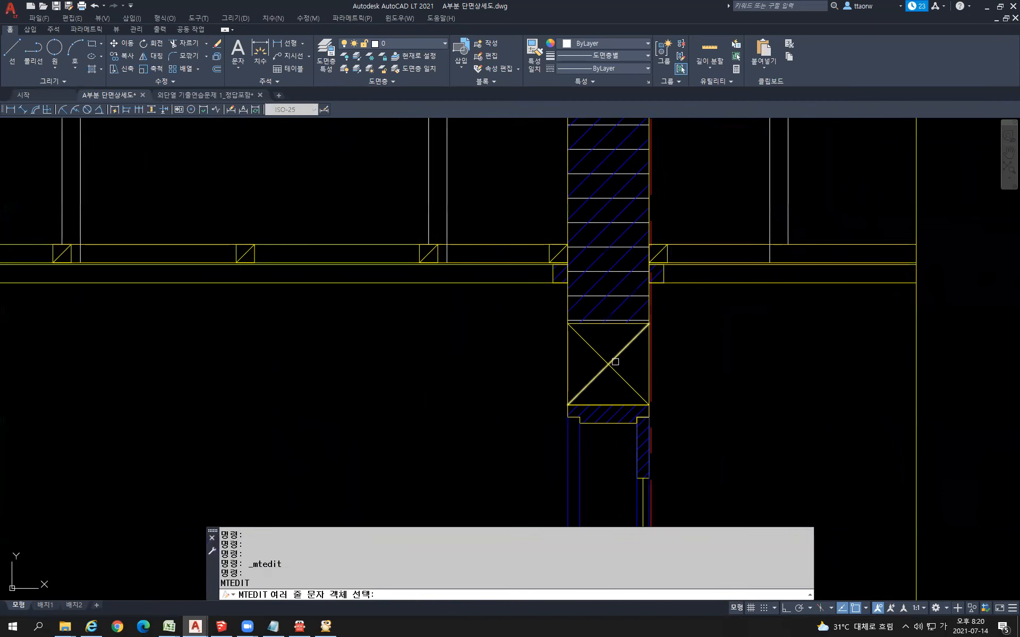
key("Escape")
key("Escape")
key("Escape")
type("ㅣ")
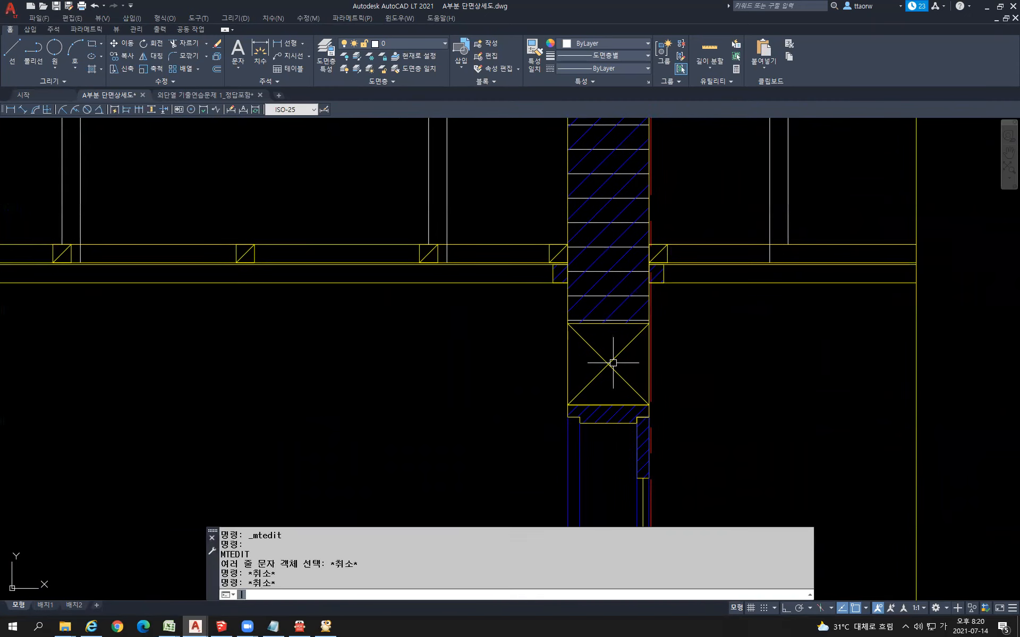
key("Return")
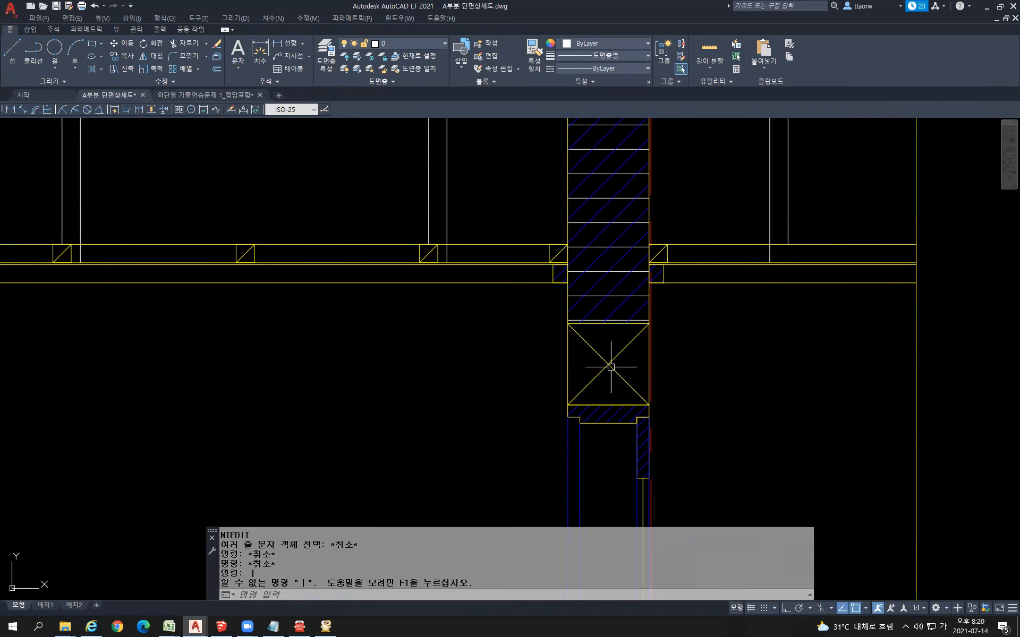
- Draw a horizontal leader line from inside the crossed lintel box out past the right face of the interior wall
key("Hangul")
type("l")
key("Return")
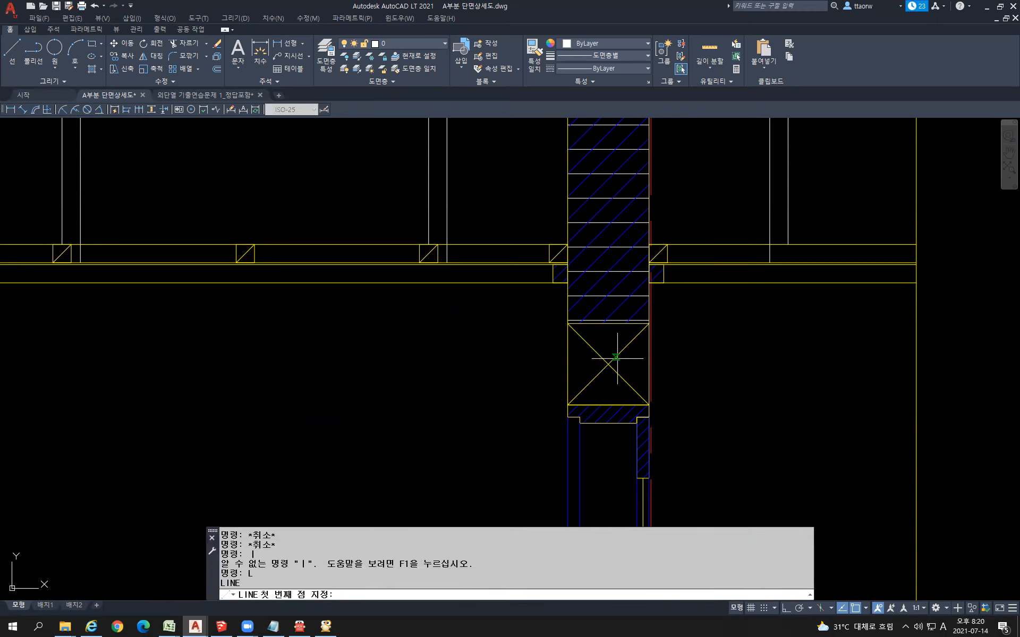
left_click(608, 364)
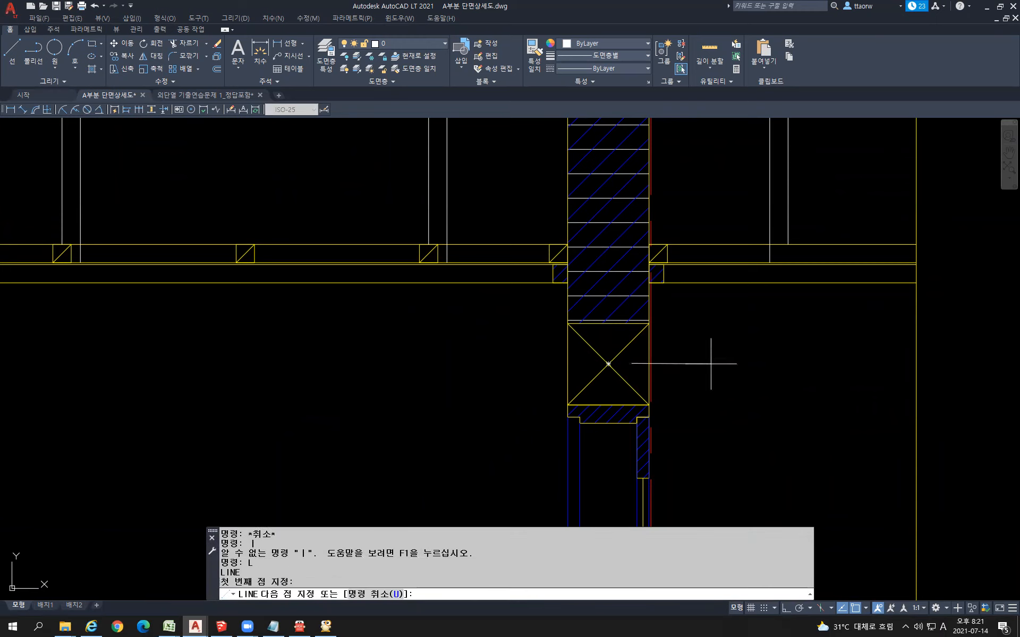
key("F8")
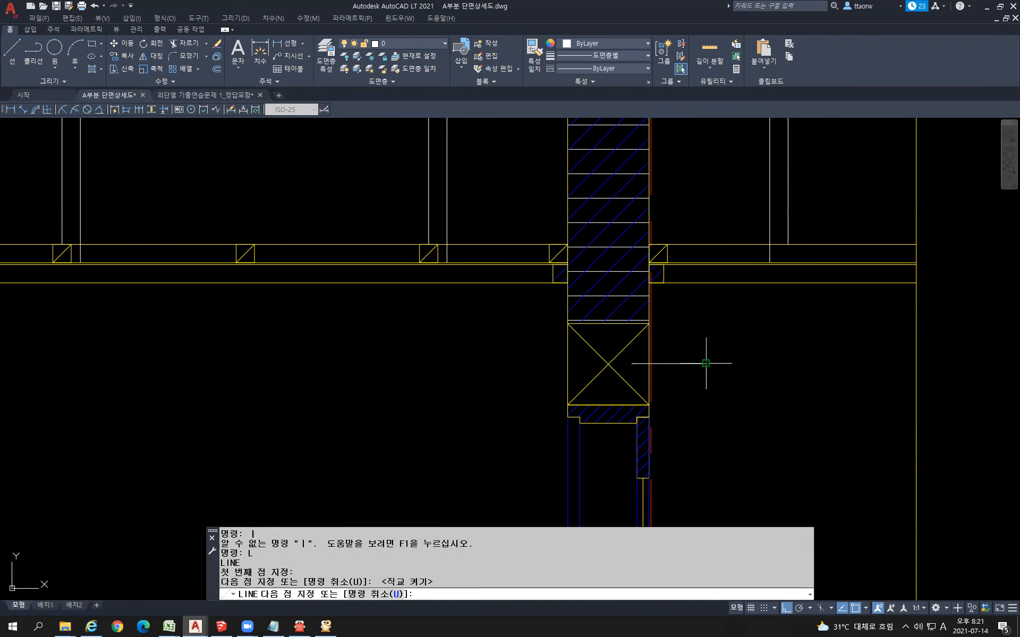
key("Return")
- Copy the floor finish note beginning "걸레받이 18X120" to the outer end of the lintel's leader line
scroll(449, 371, "down", 10)
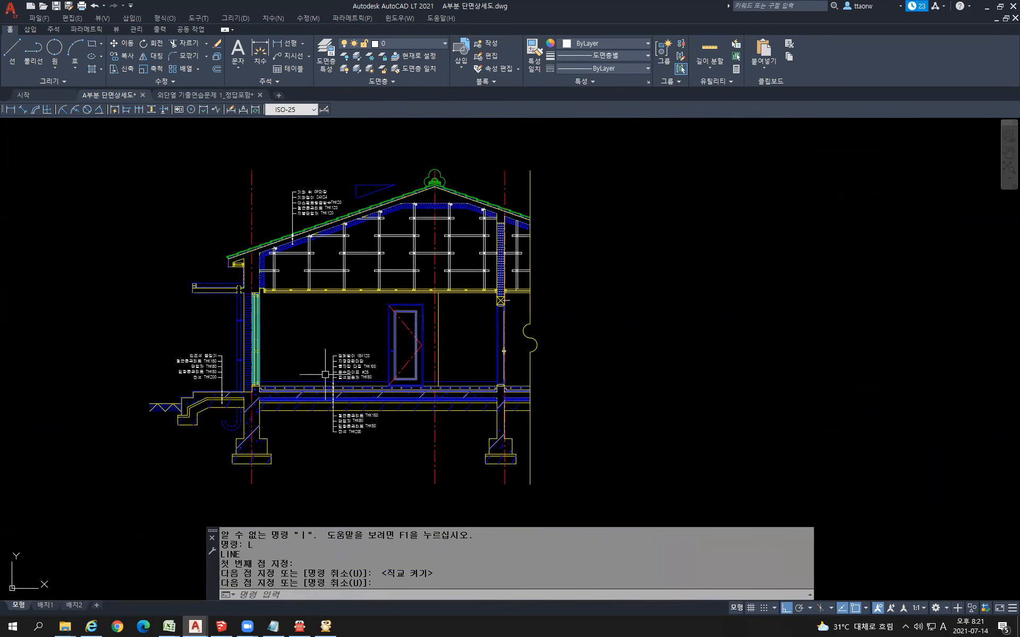
scroll(325, 375, "up", 4)
left_click(390, 336)
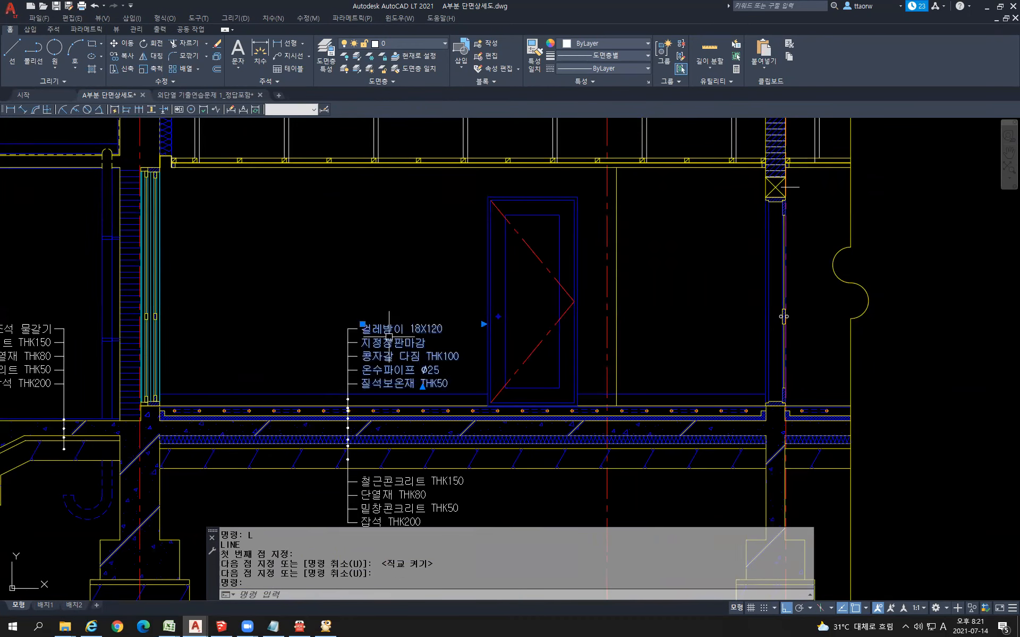
type("CP")
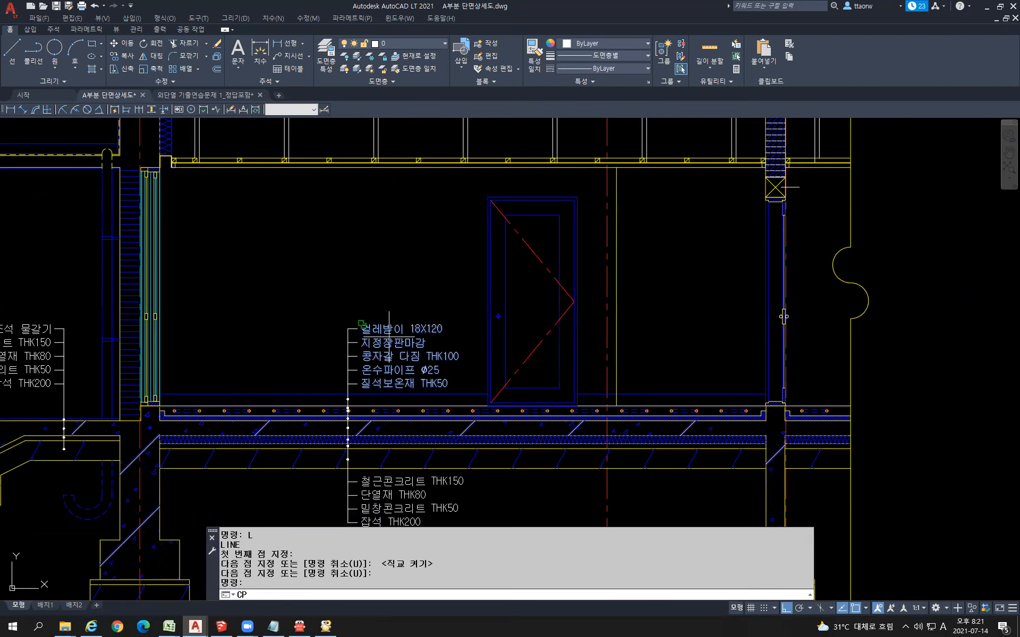
key("Return")
left_click(274, 367)
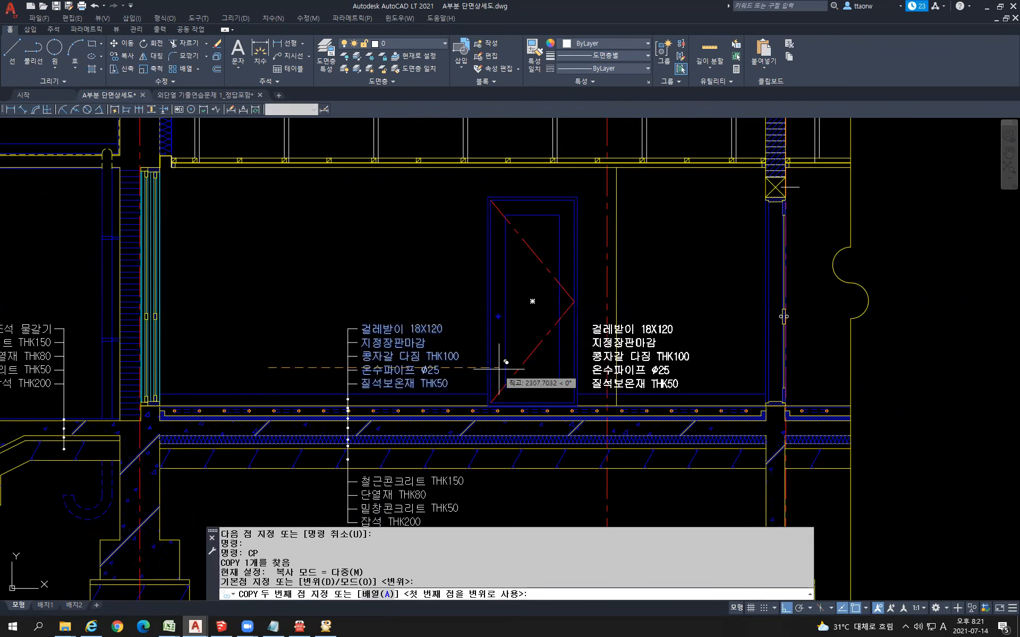
key("F8")
scroll(646, 290, "up", 5)
mouse_move(646, 290)
middle_mouse_down()
mouse_move(476, 317)
mouse_move(473, 301)
middle_mouse_up()
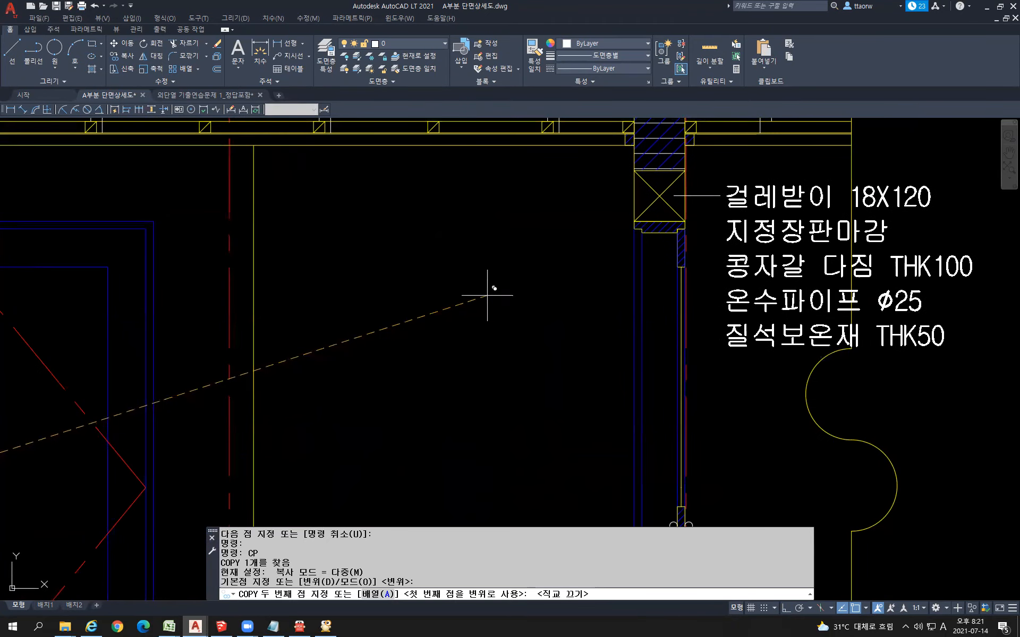
left_click(553, 289)
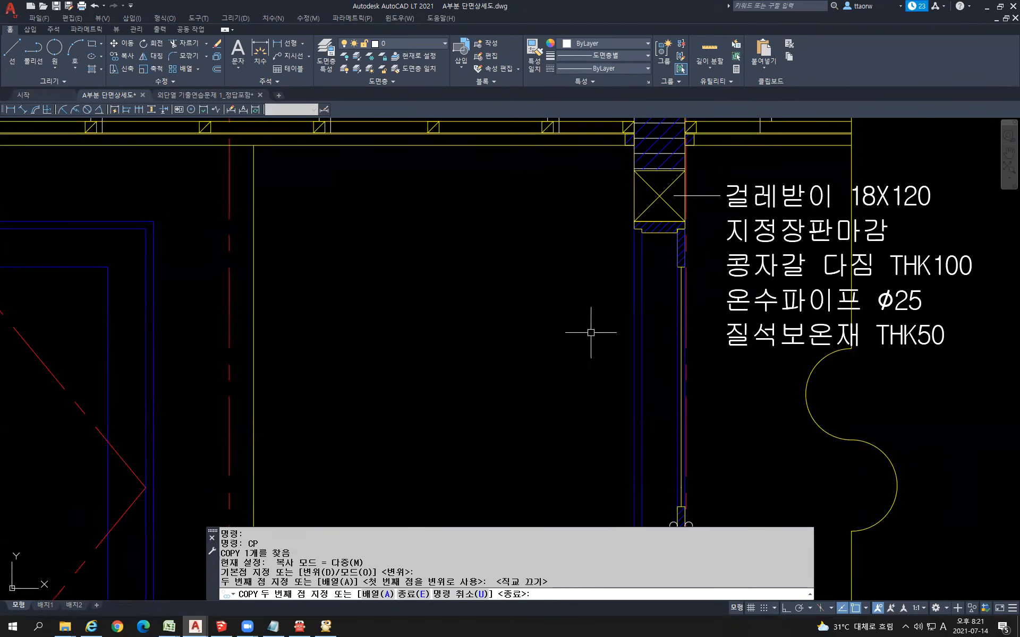
key("Escape")
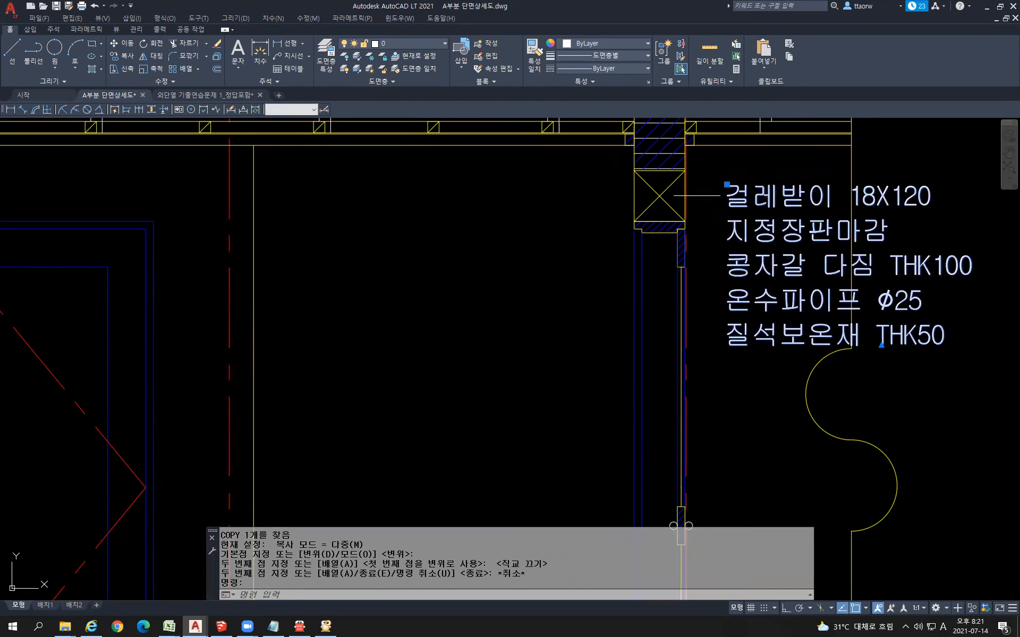
- Replace the entire text of the copied note beside the lintel with "인방보설치"
double_click(727, 204)
left_click_drag(725, 189, 940, 338)
key("Delete")
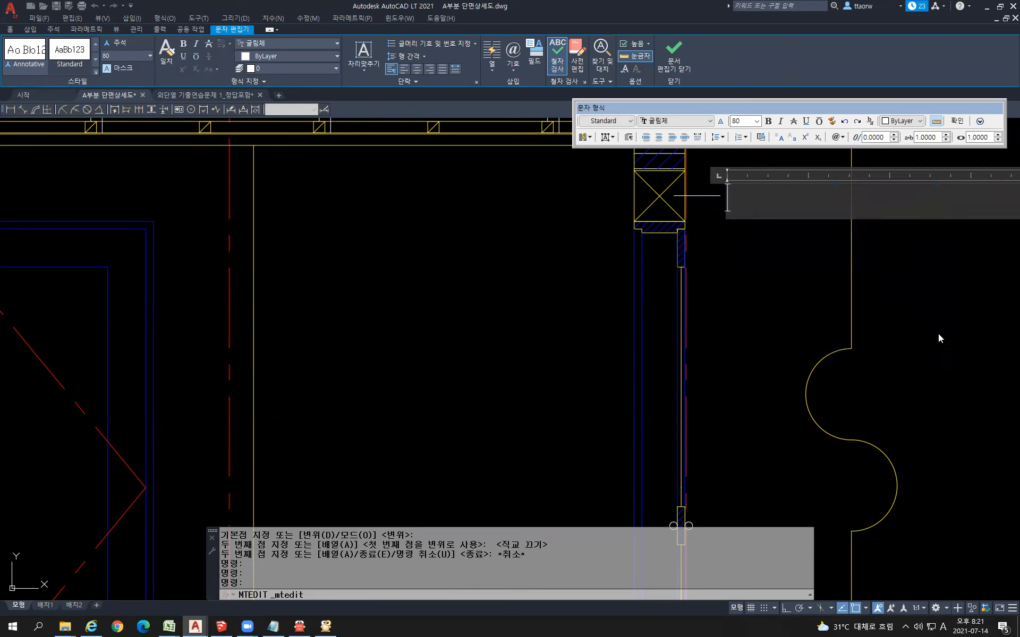
type("인방보설치")
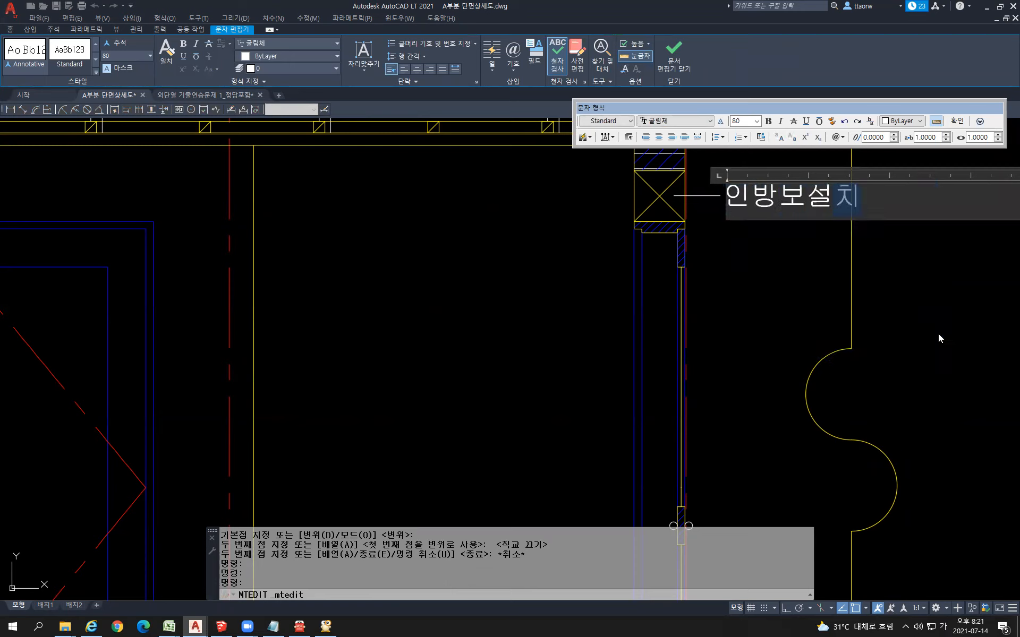
left_click(938, 334)
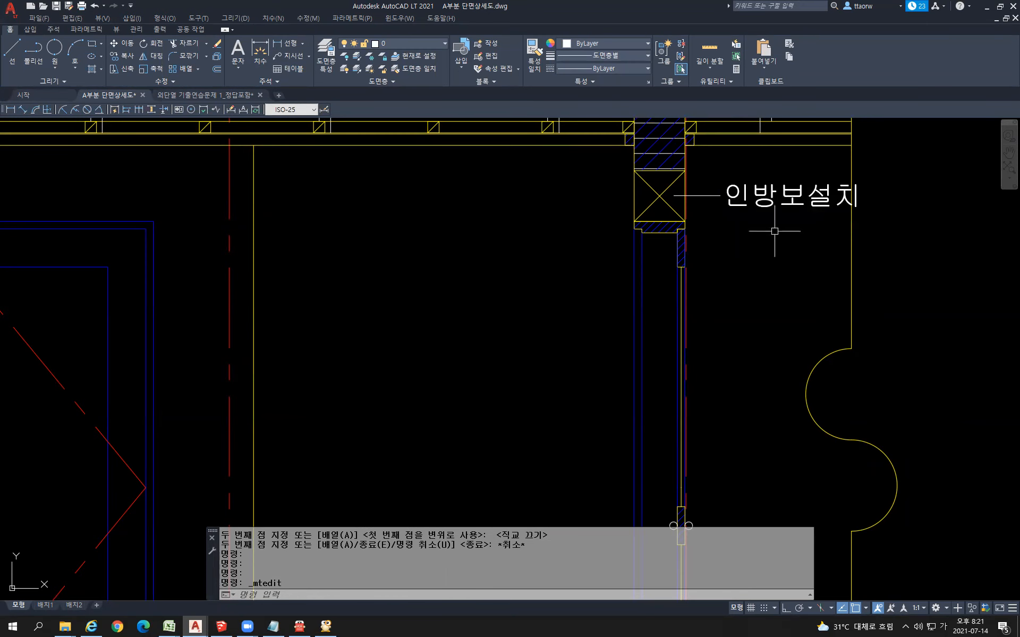
- Copy the uppermost dot of the floor finish leader onto the inner end of the lintel's leader line
scroll(405, 421, "down", 5)
scroll(674, 267, "up", 10)
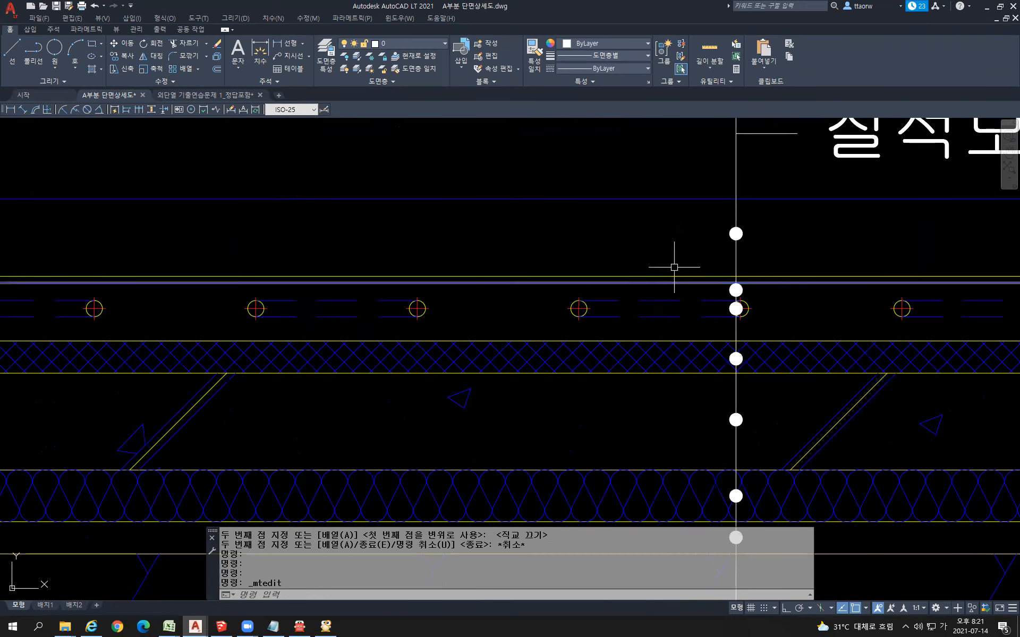
left_click(706, 215)
left_click(800, 279)
key("Hangul")
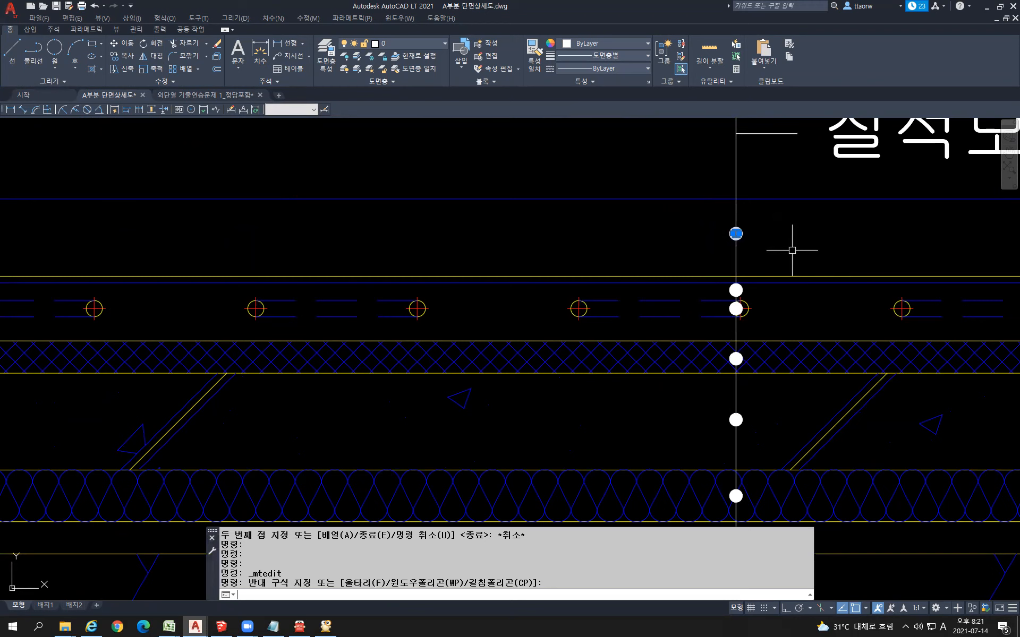
type("co")
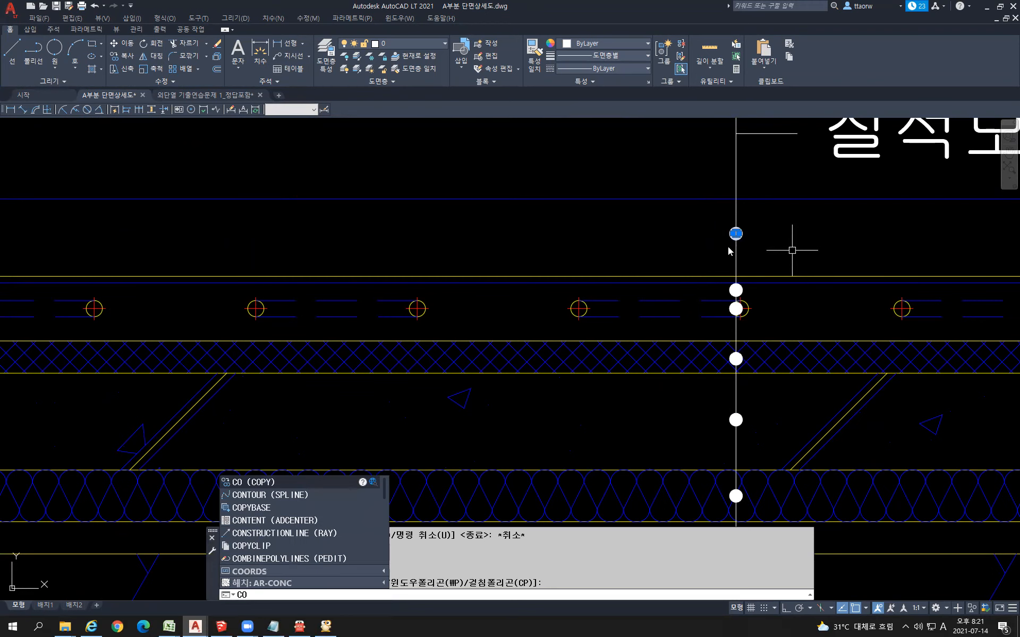
key("Return")
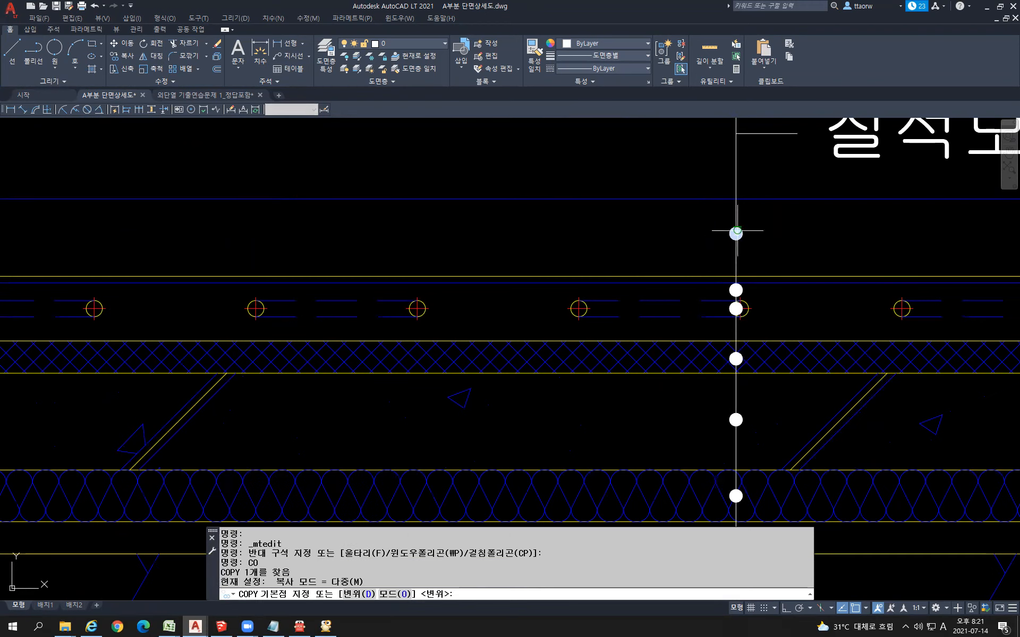
left_click(735, 233)
scroll(694, 259, "down", 2)
middle_click_drag(895, 211, 775, 283)
middle_click_drag(943, 191, 494, 438)
scroll(797, 263, "down", 4)
middle_click_drag(863, 257, 769, 301)
scroll(901, 221, "up", 4)
scroll(896, 208, "up", 4)
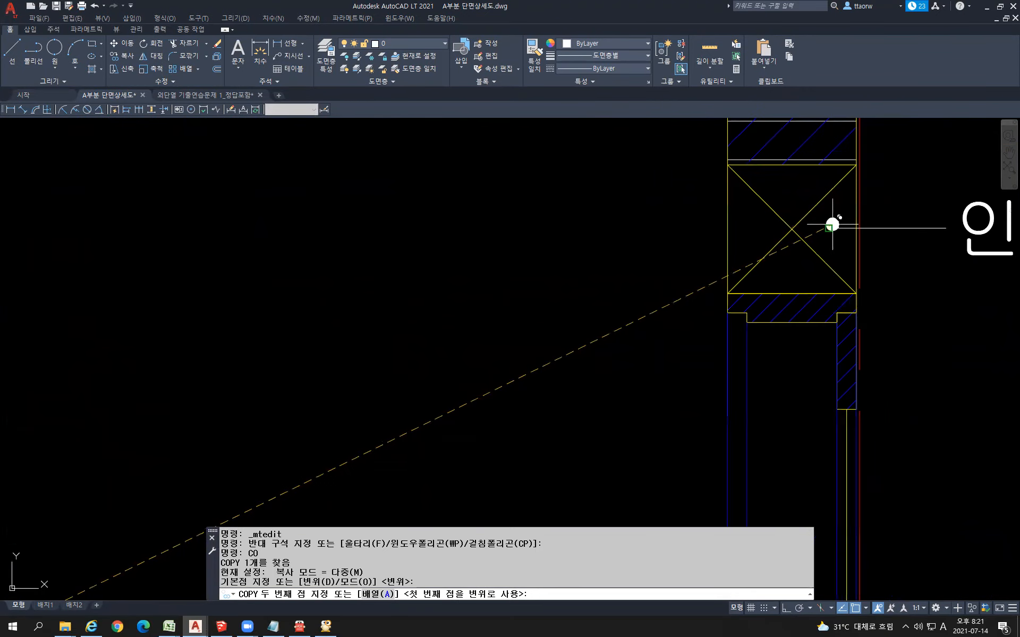
left_click(829, 227)
key("space")
scroll(714, 325, "down", 5)
middle_click_drag(823, 298, 654, 318)
key("Escape")
- Copy the lintel note with its dot and leader line to just below the ceiling recess beside the window head
scroll(582, 321, "up", 5)
left_click(627, 274)
left_click(844, 316)
left_click(776, 244)
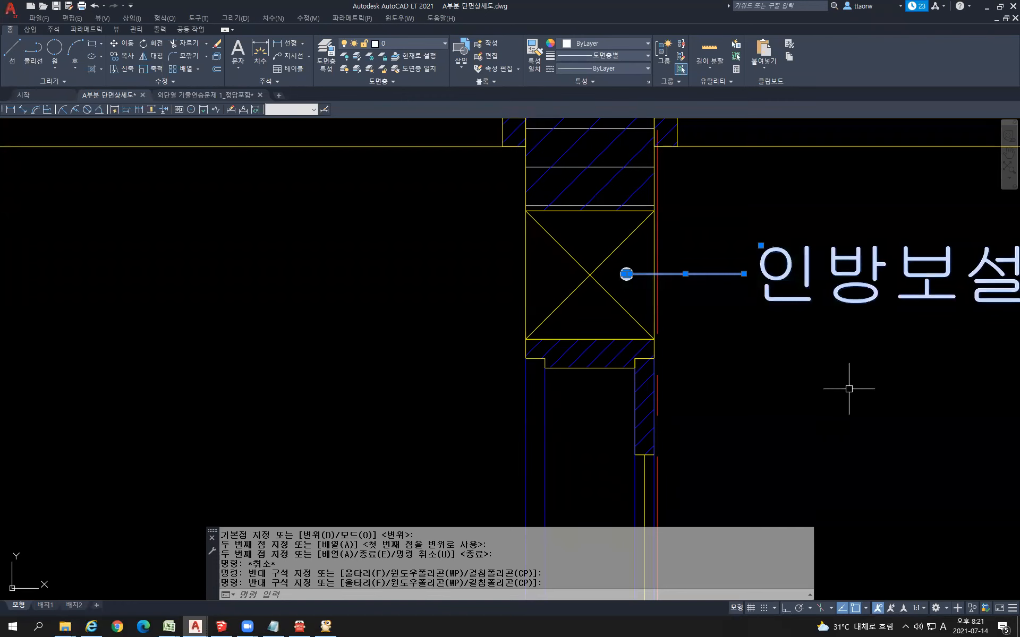
type("co")
key("space")
left_click(863, 400)
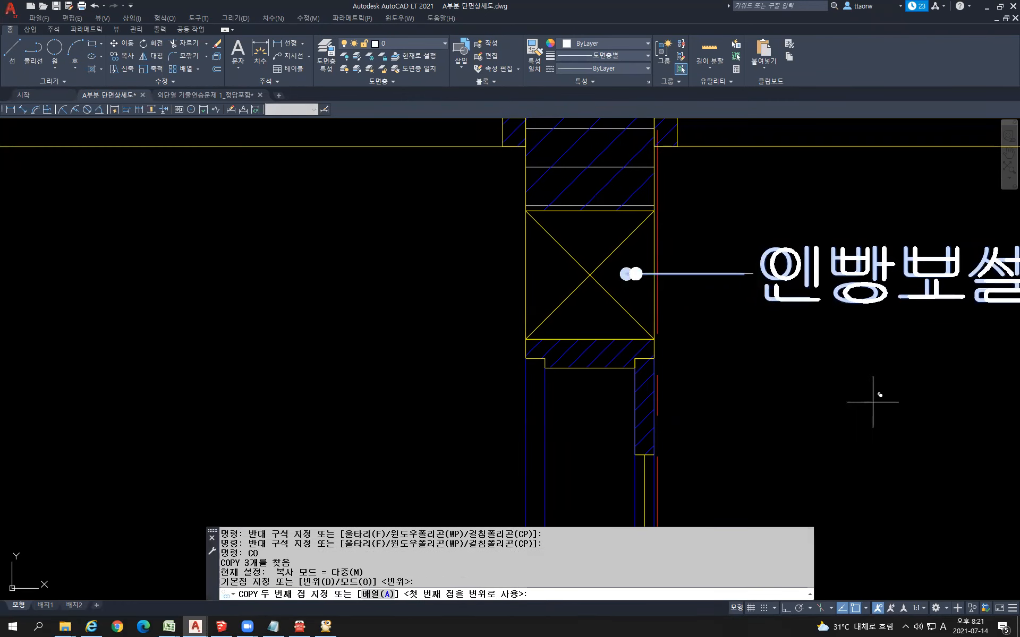
scroll(872, 402, "down", 8)
scroll(563, 390, "up", 6)
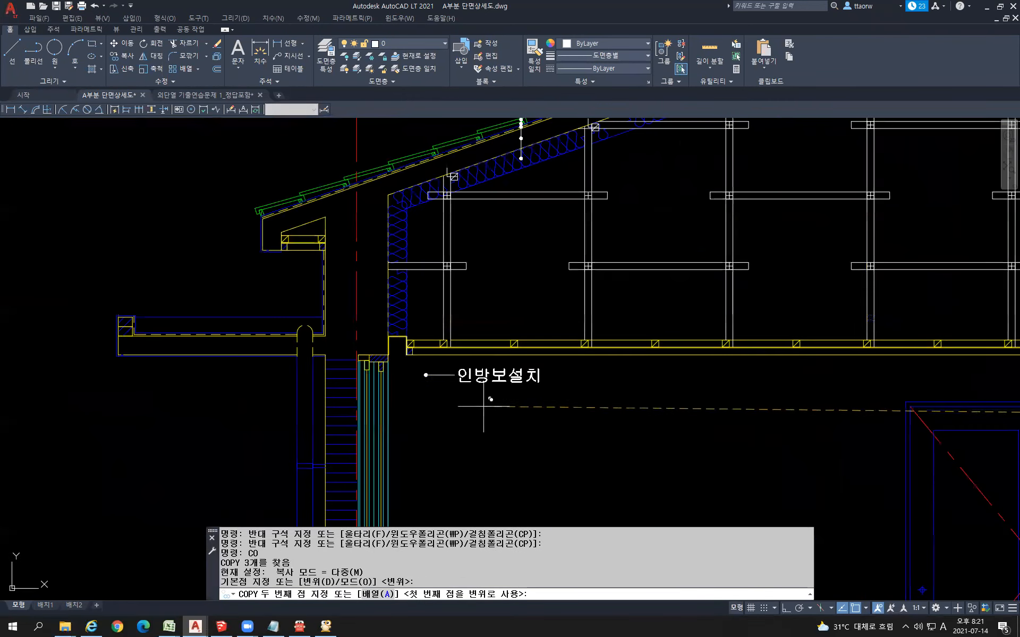
left_click(456, 404)
key("Escape")
- Draw a vertical leader line about 129 mm long from the copied dot up into the ceiling recess
scroll(390, 366, "up", 7)
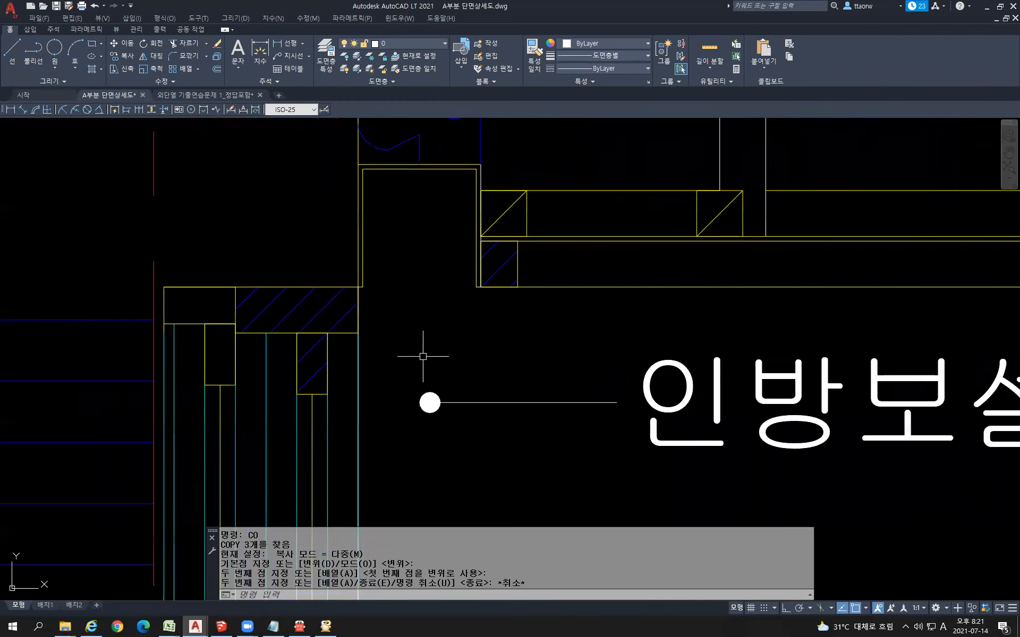
type("l")
key("Return")
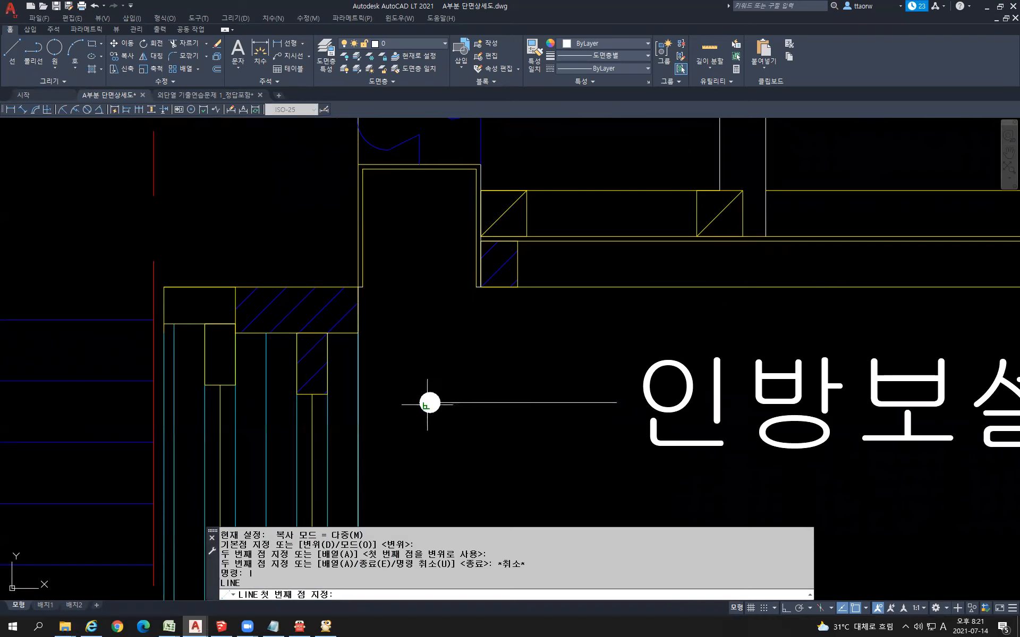
left_click(427, 404)
key("F8")
left_click(427, 271)
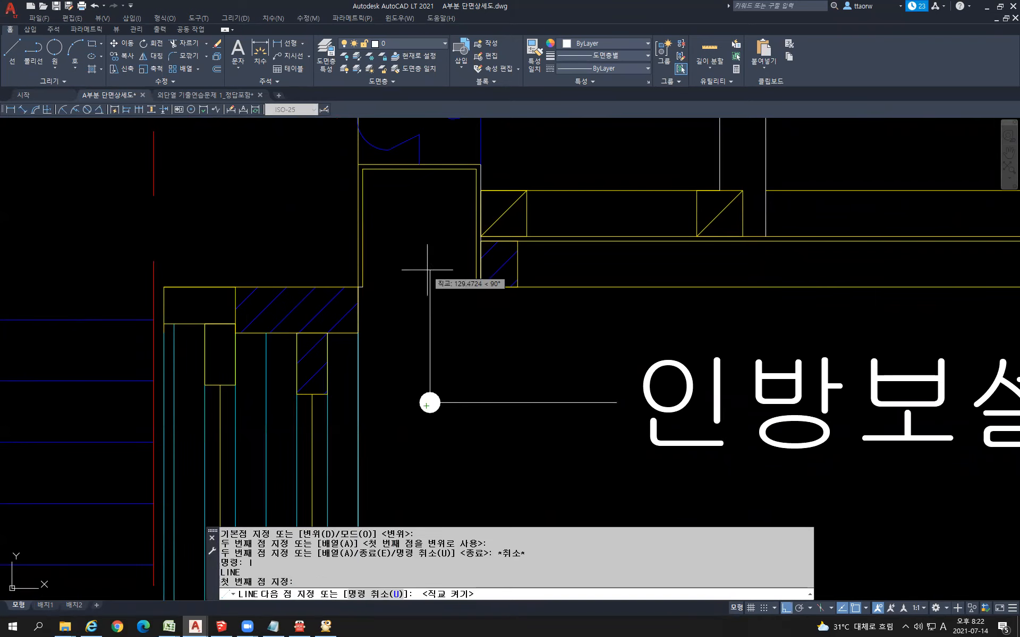
key("Return")
- Move the copied leader's dot to the upper end of the vertical line inside the recess
left_click(391, 376)
left_click(448, 432)
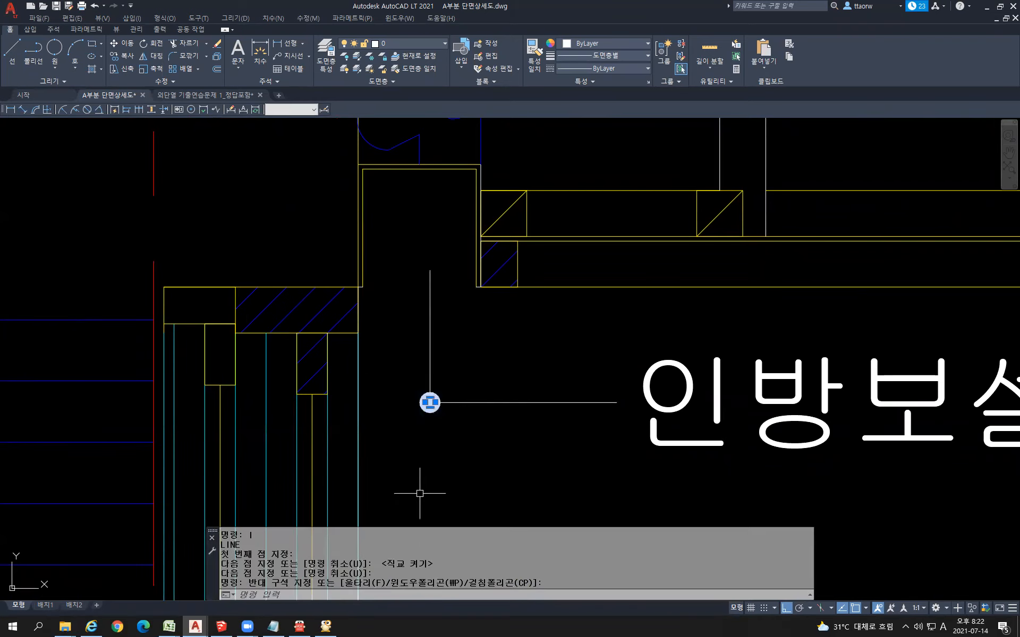
type("m")
key("Return")
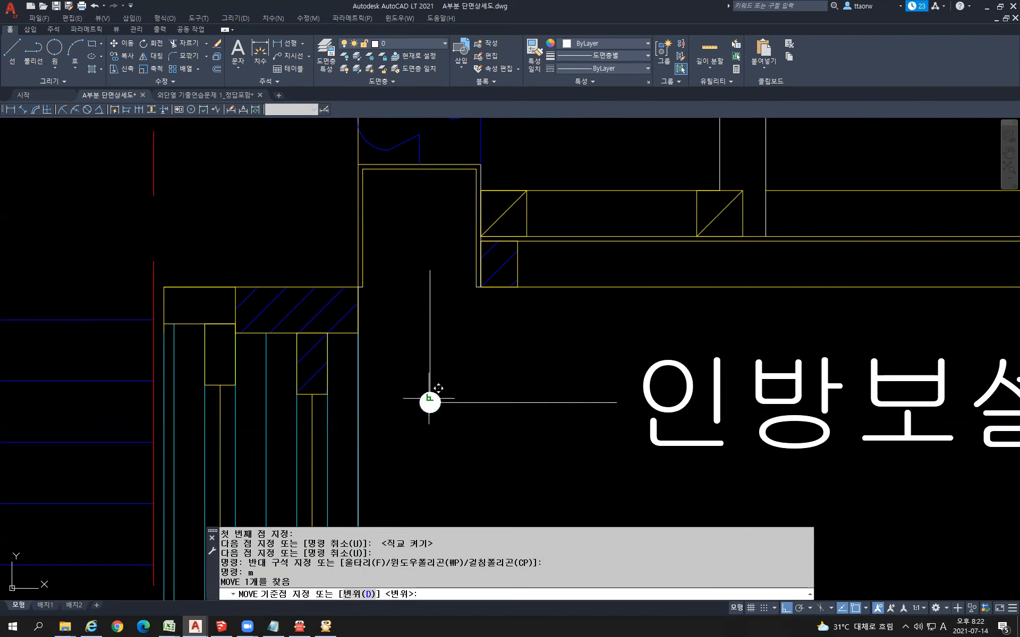
left_click(430, 402)
left_click(430, 275)
middle_click_drag(534, 402, 355, 353)
key("Escape")
- Change the copied lintel note beside the ceiling recess to "커튼박스 설치 120X150"
left_click(460, 327)
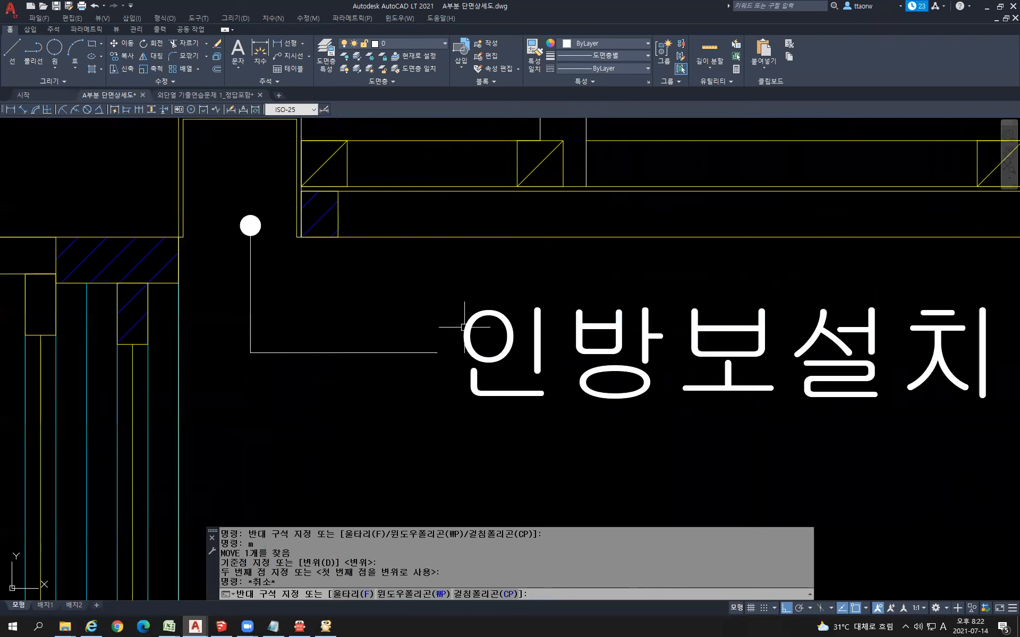
left_click(466, 329)
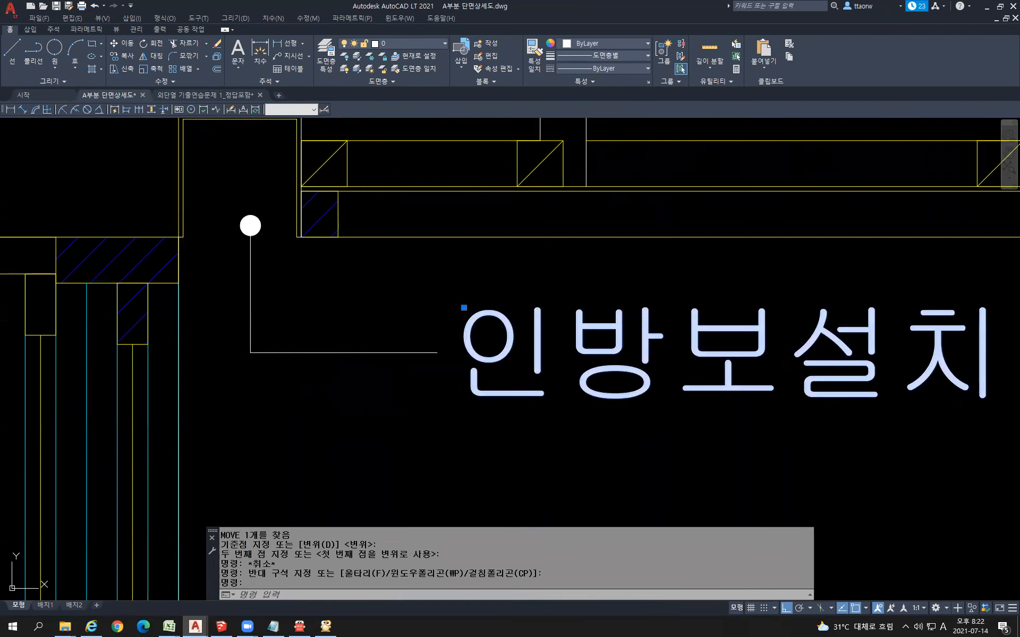
double_click(478, 351)
left_click_drag(795, 361, 458, 358)
type("커튼ㅂ")
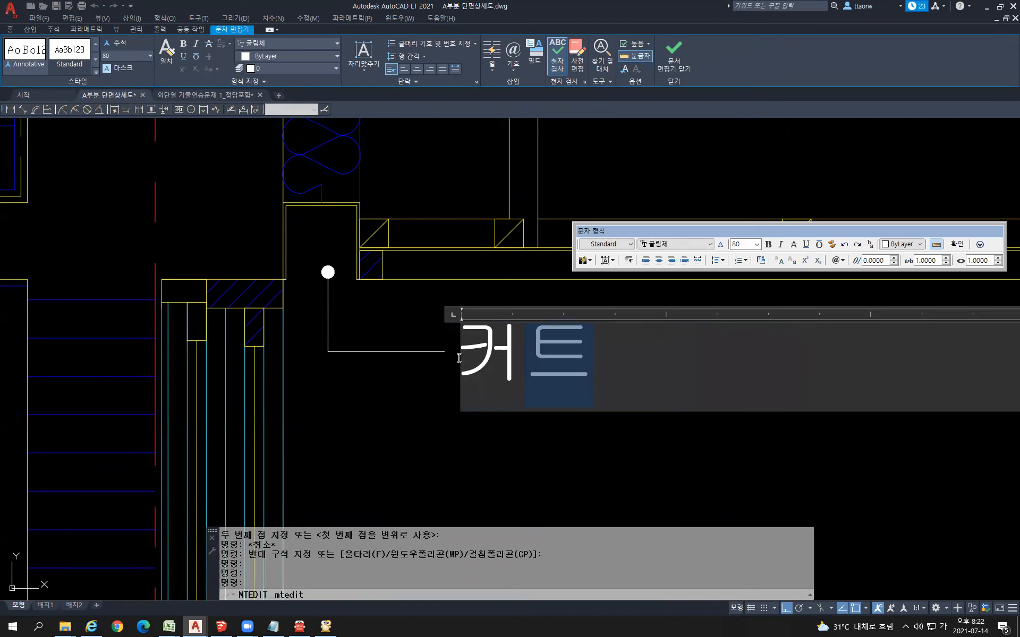
type("박스 설치")
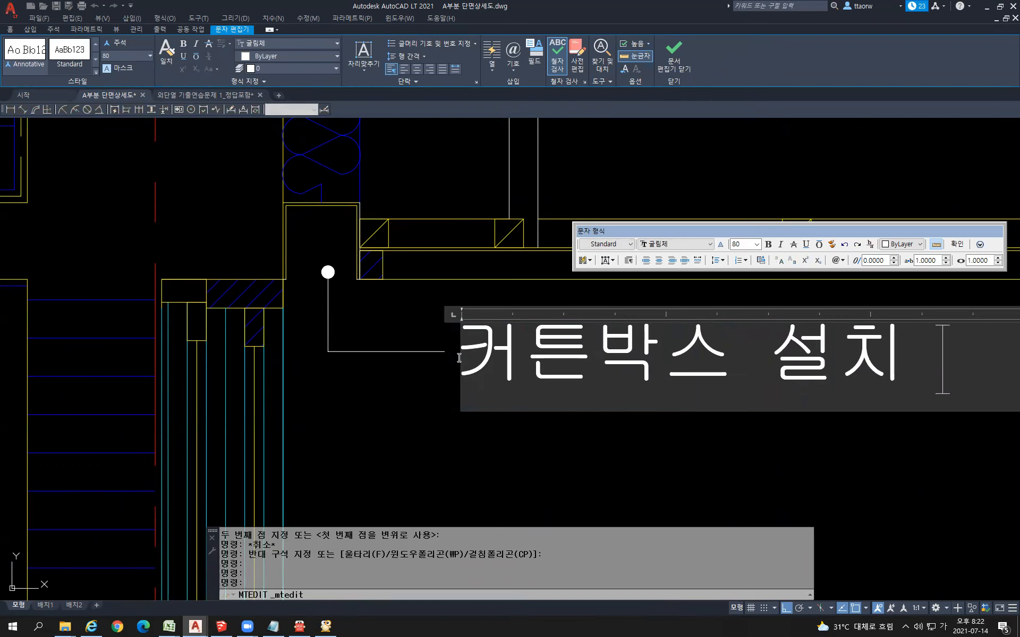
type(" 120")
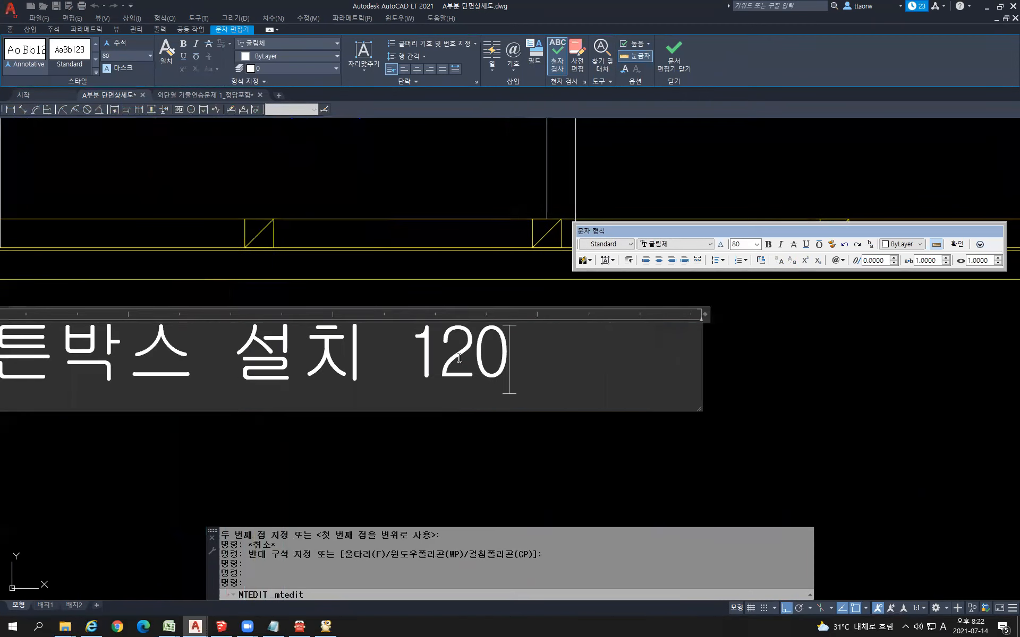
type("X150")
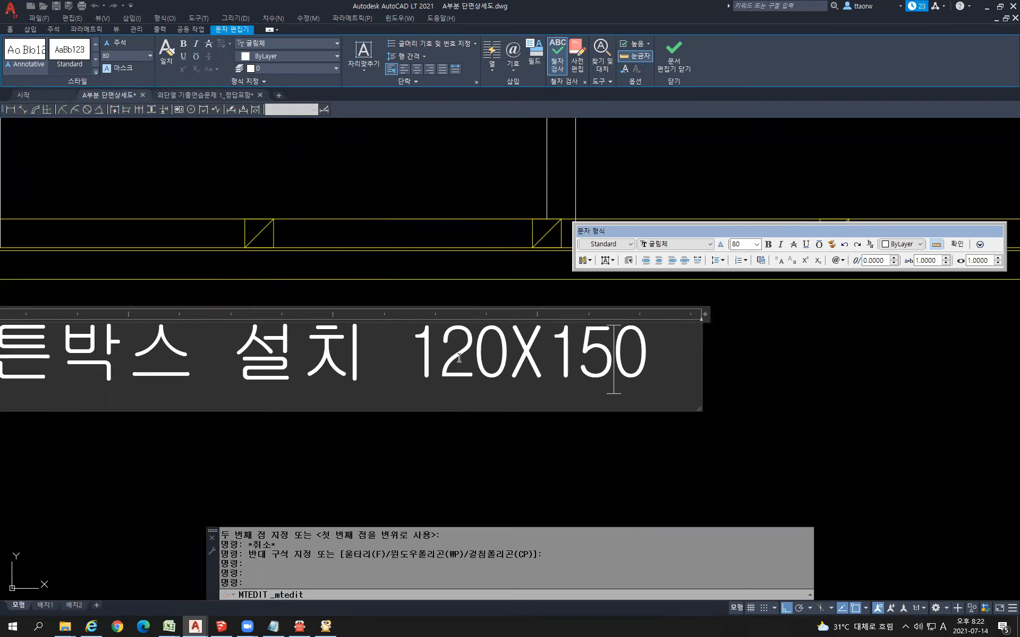
left_click(452, 449)
- Copy the curtain-box note with its leader twice into the roof framing: onto the third hanger's joint and onto a higher horizontal brace
scroll(649, 340, "down", 6)
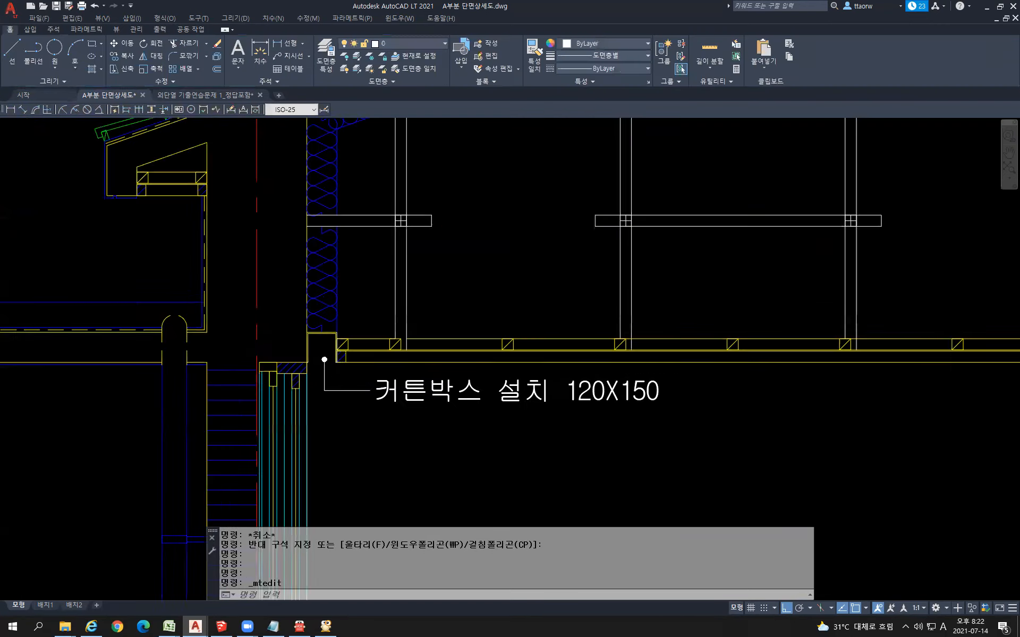
scroll(649, 340, "down", 6)
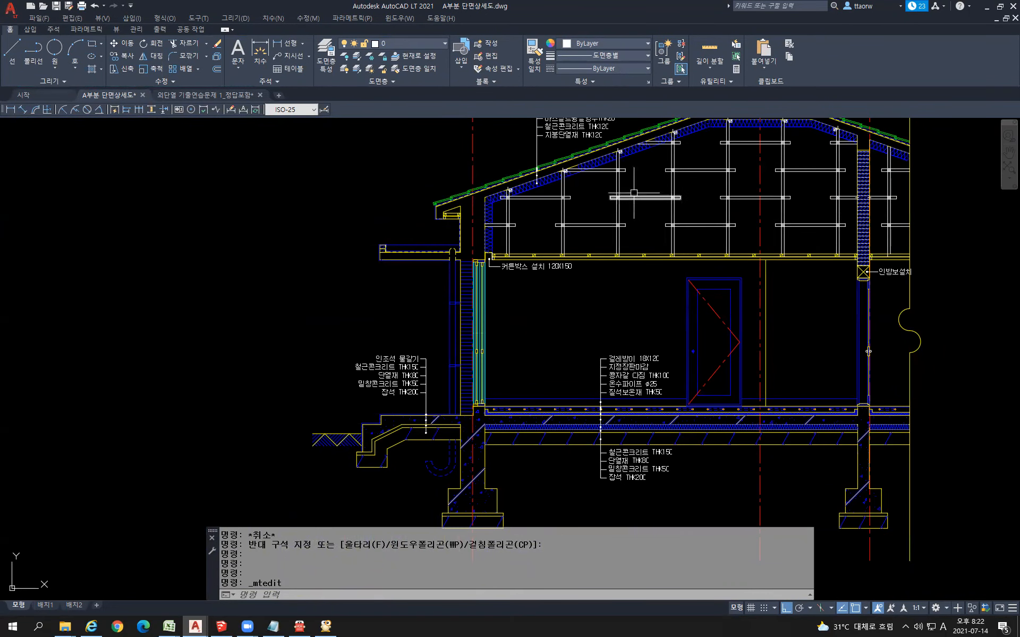
middle_click_drag(635, 193, 541, 279)
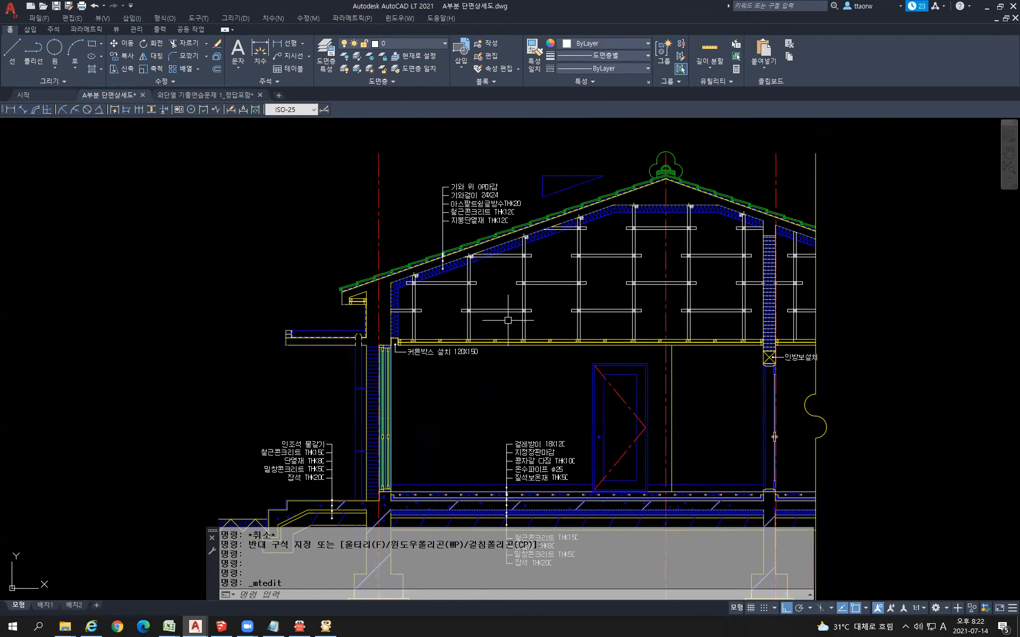
scroll(413, 361, "up", 8)
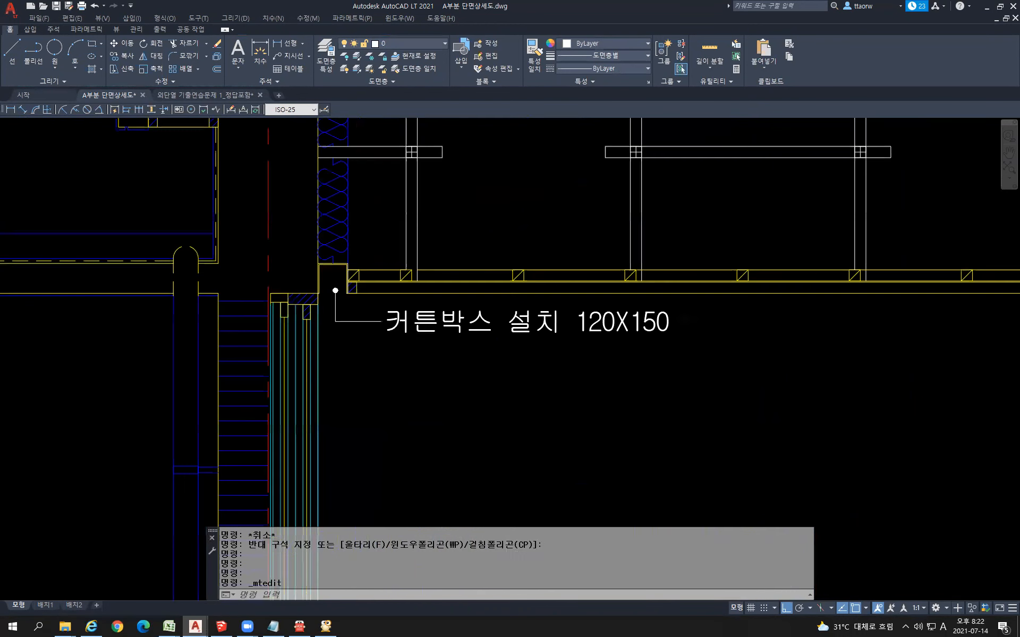
left_click(374, 330)
left_click(281, 281)
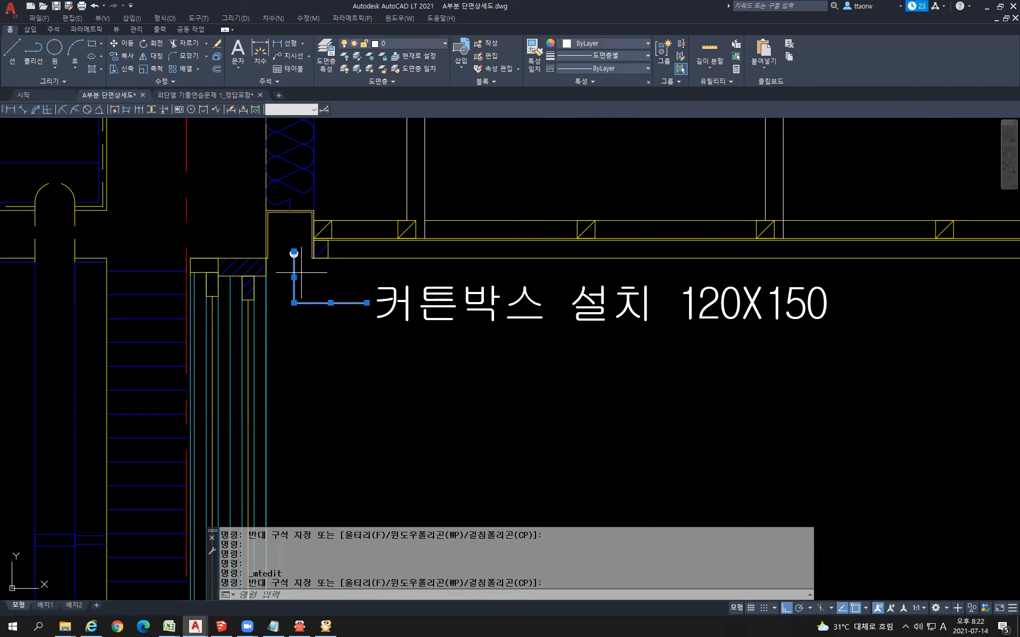
left_click(583, 379)
left_click(483, 309)
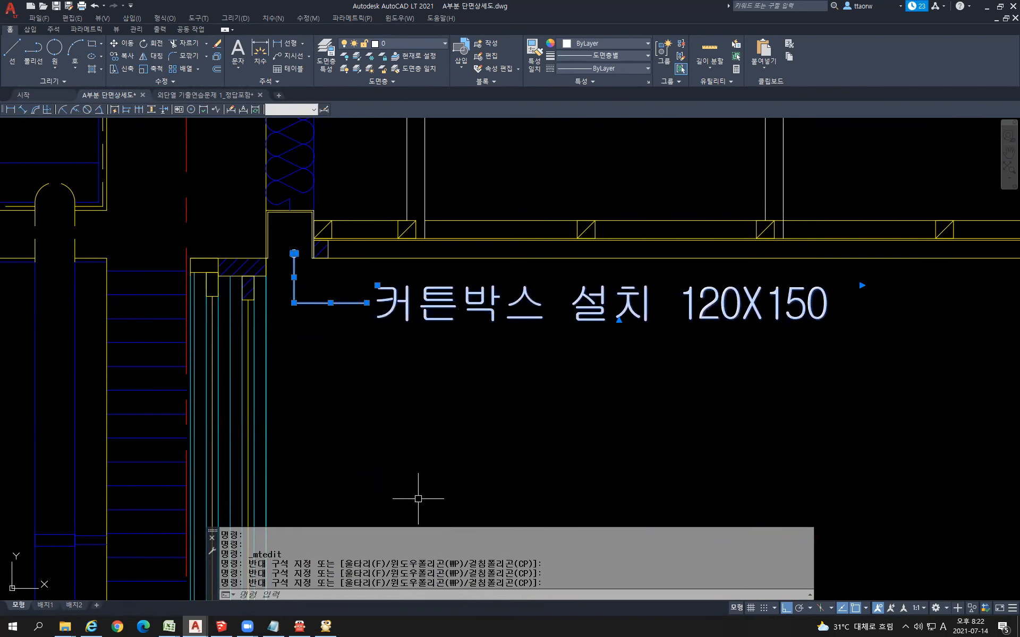
type("co")
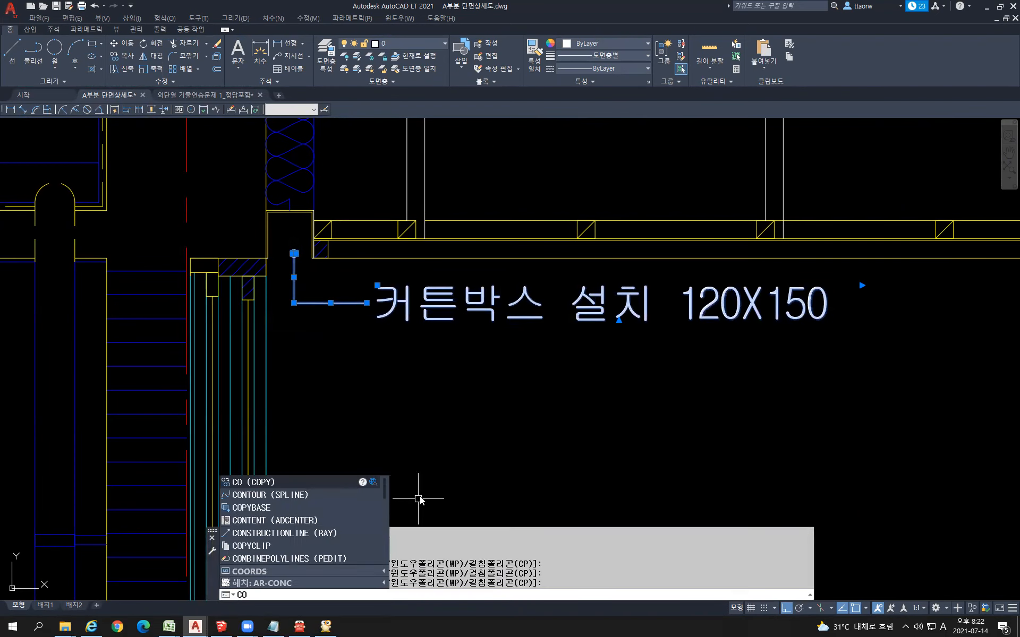
key("Return")
left_click(446, 453)
middle_click_drag(741, 376, 615, 485)
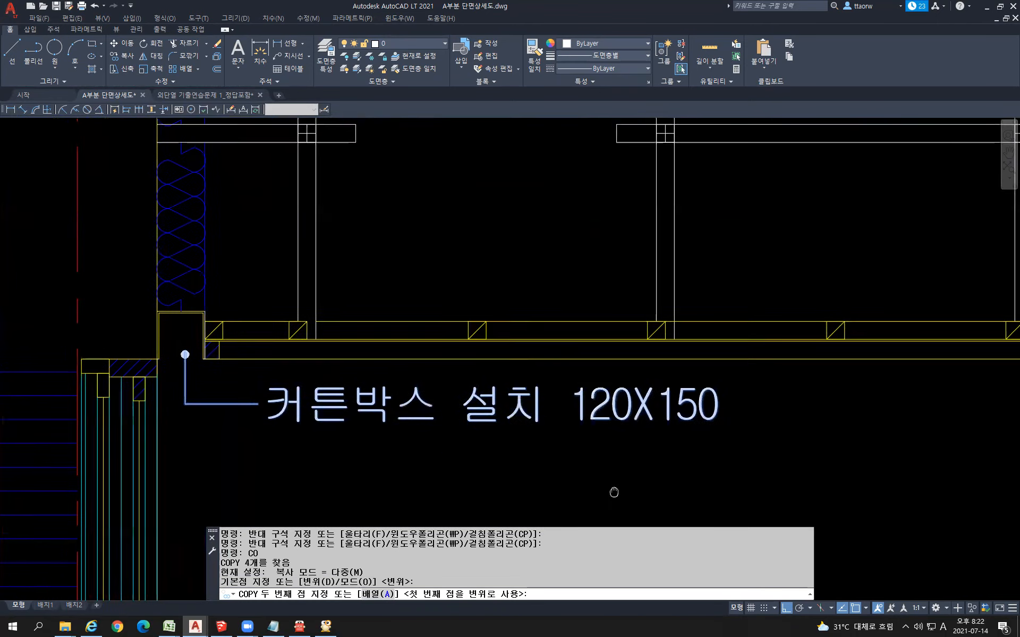
scroll(616, 486, "down", 2)
key("F8")
mouse_move(723, 353)
middle_mouse_down()
mouse_move(634, 439)
mouse_move(630, 456)
mouse_move(410, 422)
middle_mouse_up()
scroll(672, 433, "down", 4)
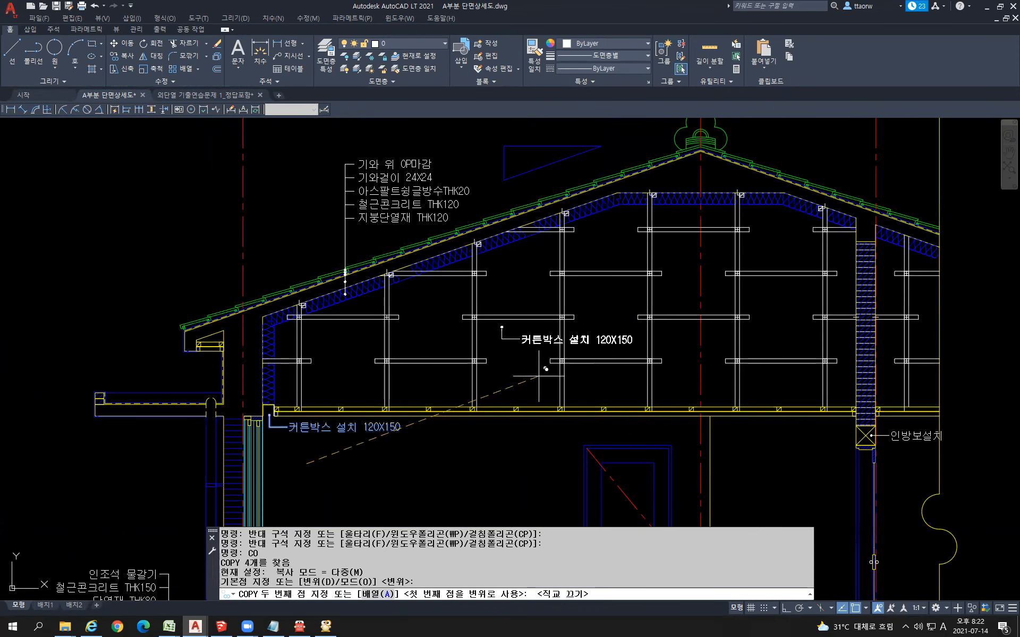
scroll(515, 368, "up", 2)
left_click(511, 366)
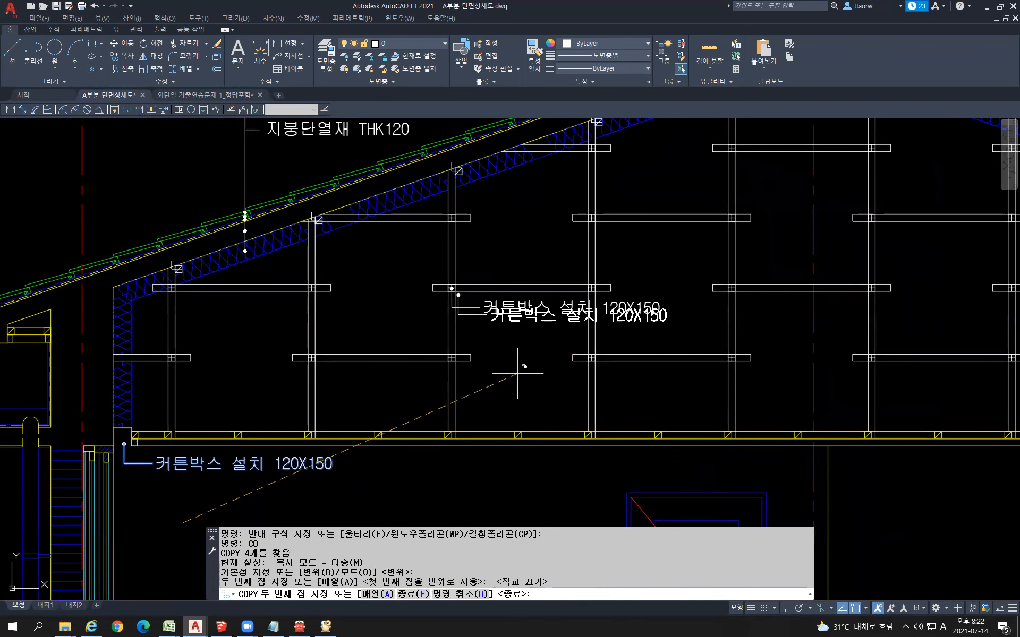
left_click(698, 297)
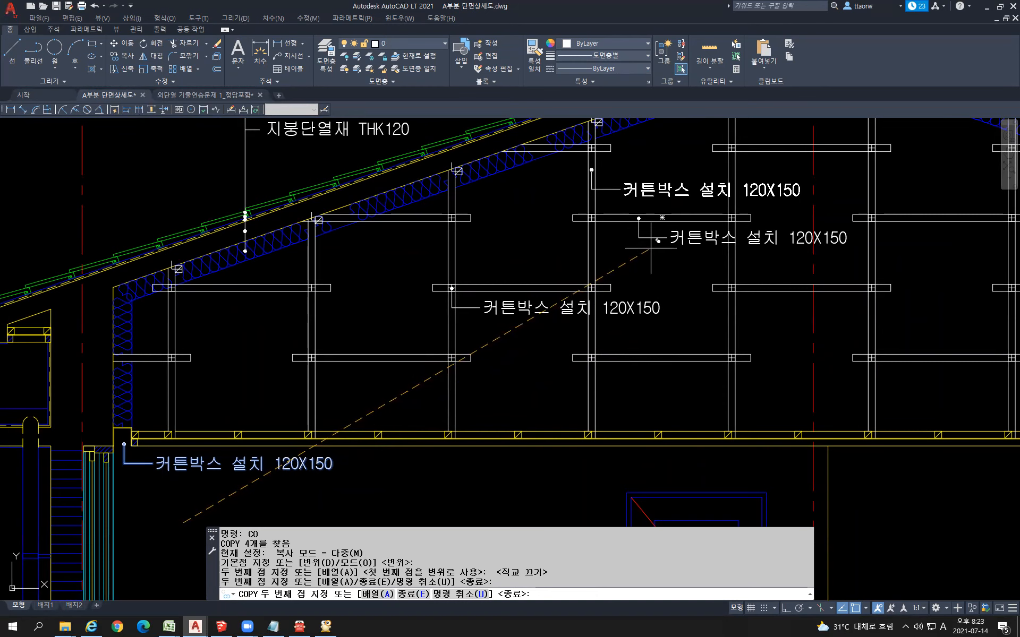
key("Escape")
- Copy the lintel note with its dot and leader line onto the fourth vertical hanger, just below the roof insulation
scroll(707, 323, "down", 4)
middle_click_drag(770, 358, 418, 299)
scroll(523, 335, "up", 8)
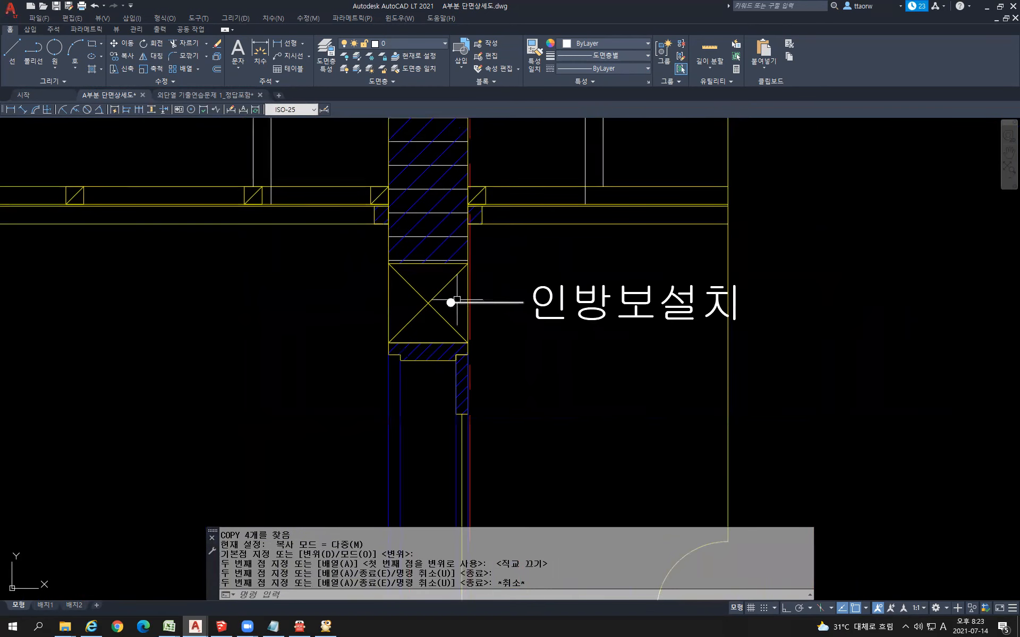
left_click(445, 294)
left_click(528, 323)
left_click(630, 359)
left_click(569, 278)
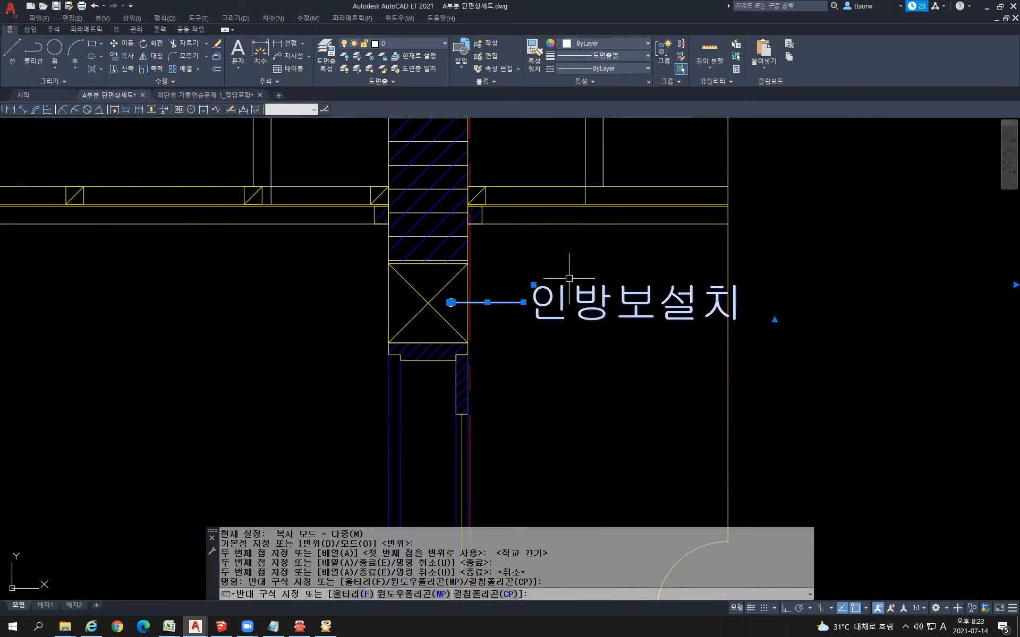
type("co")
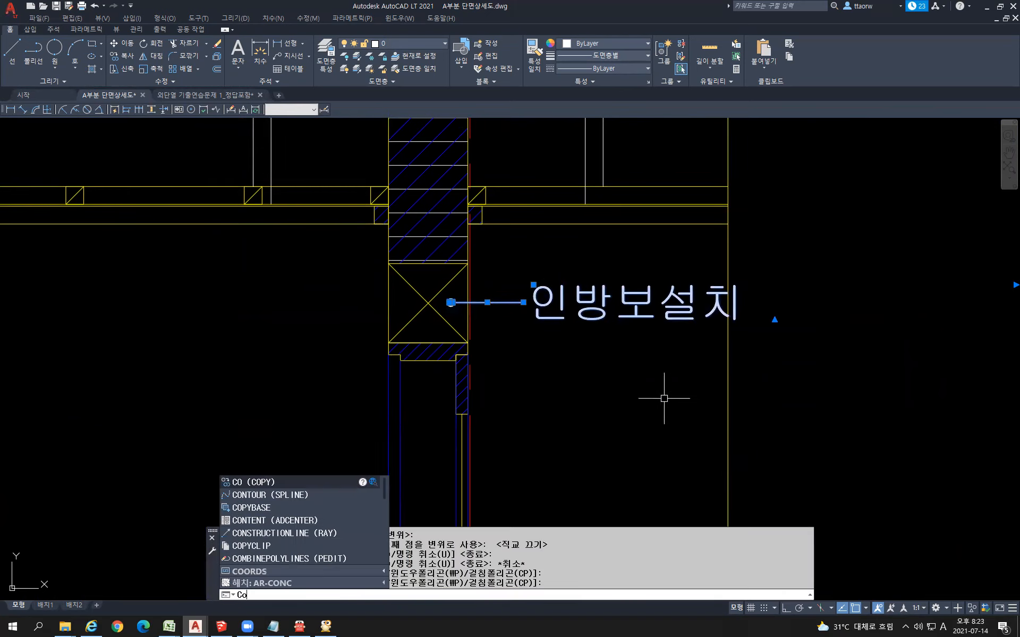
key("Return")
left_click(664, 398)
scroll(664, 398, "down", 4)
middle_click_drag(455, 283, 744, 437)
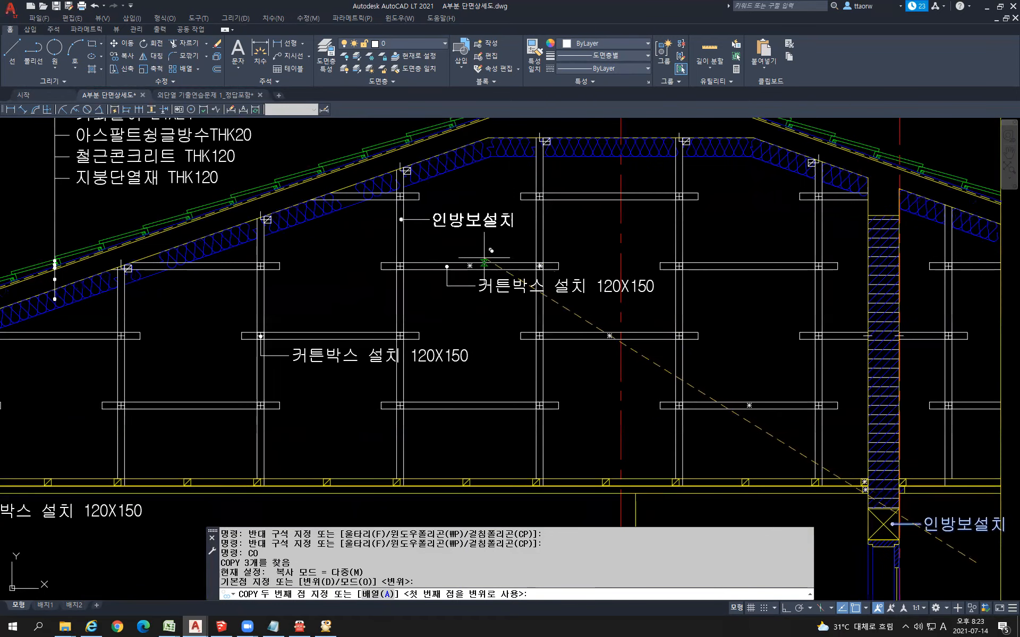
left_click(484, 256)
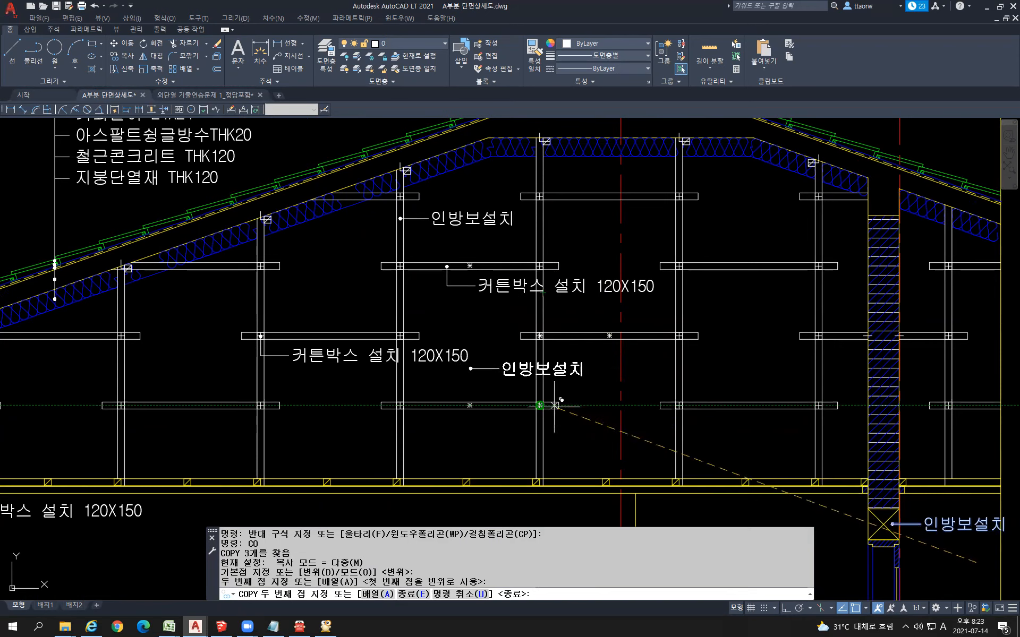
key("space")
- Copy the curtain-box note and leader from the third hanger to the small block at the top of the second hanger
scroll(329, 374, "up", 2)
middle_click_drag(308, 373, 427, 397)
left_click(472, 391)
left_click(284, 316)
scroll(289, 332, "up", 5)
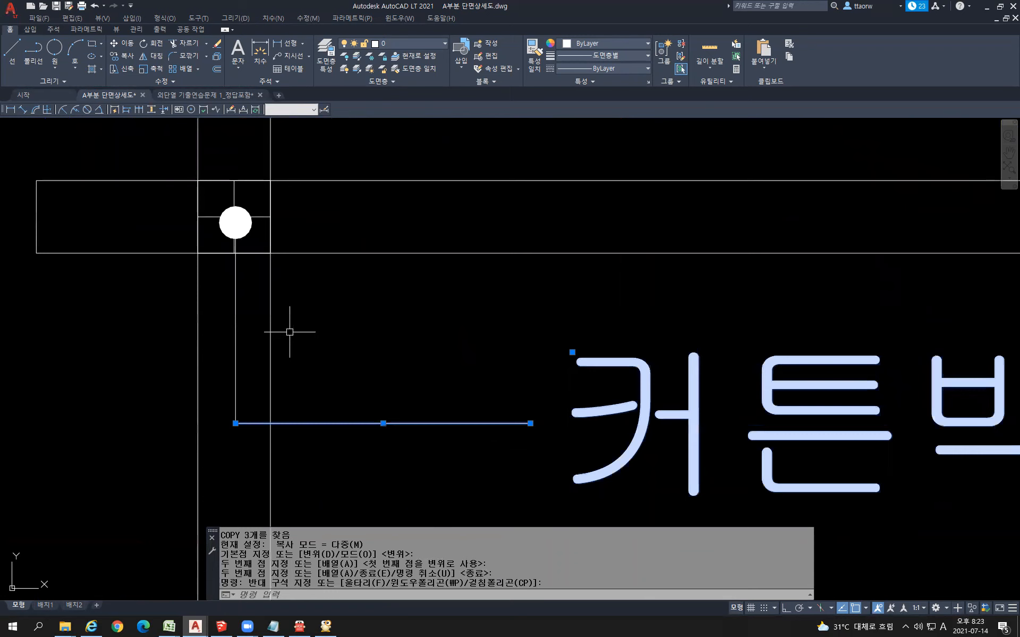
left_click(235, 292)
left_click(236, 233)
scroll(370, 333, "down", 4)
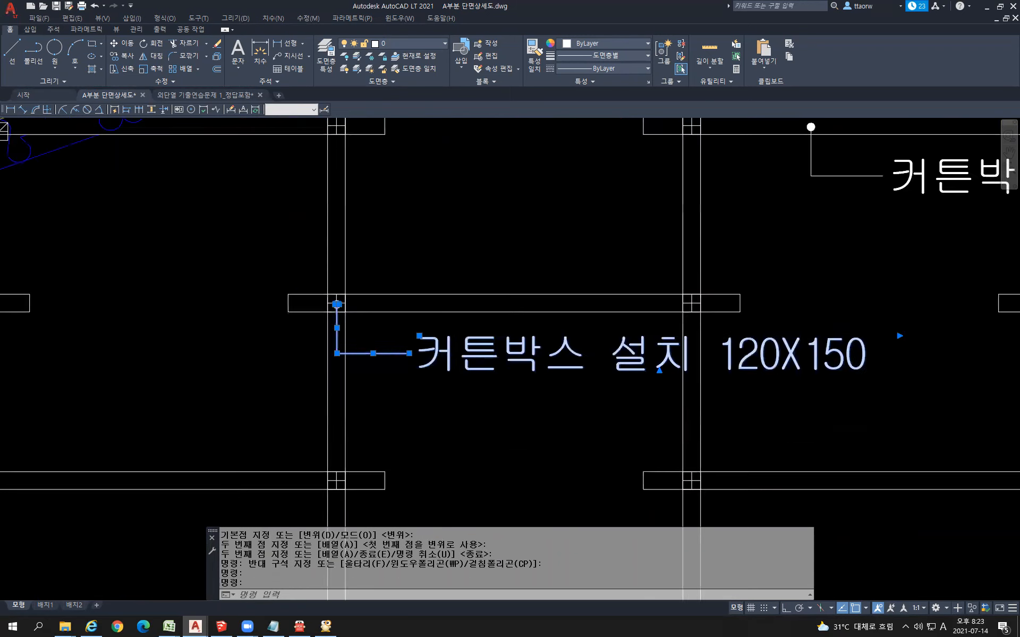
type("co")
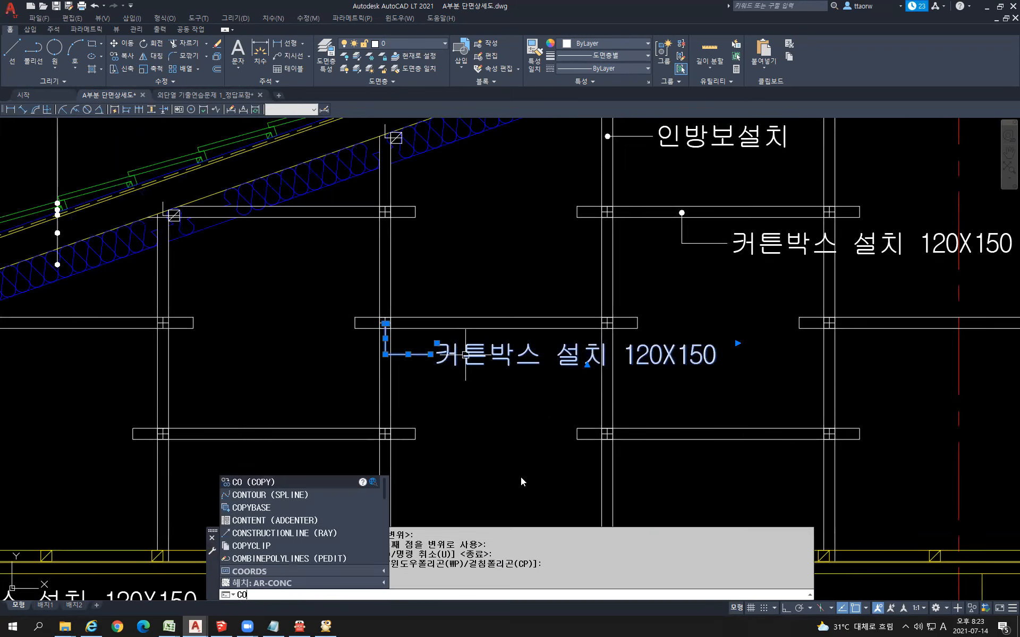
key("Return")
left_click(518, 480)
scroll(526, 510, "down", 2)
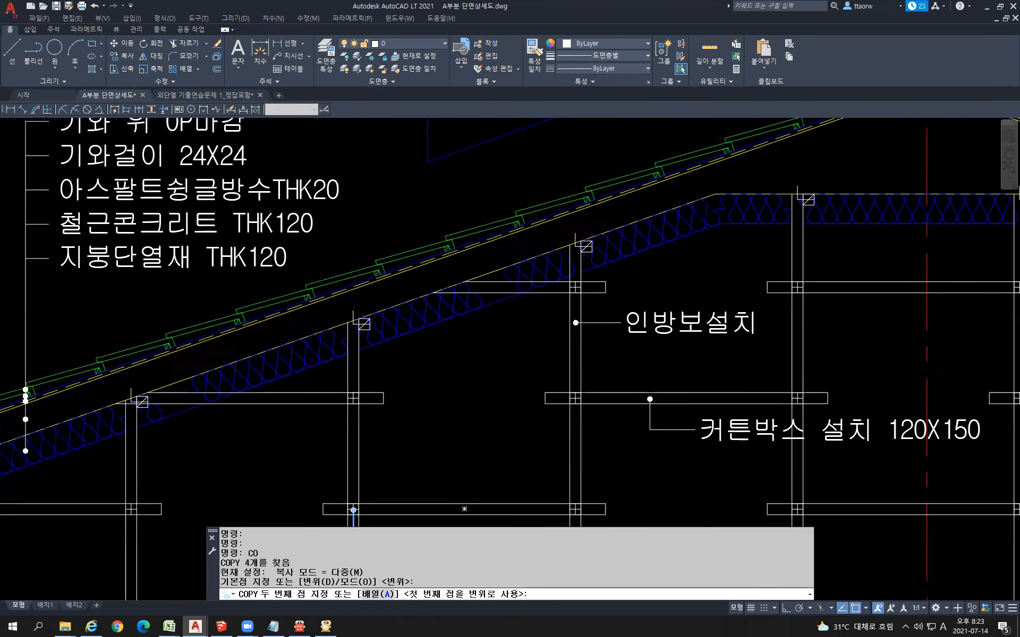
scroll(563, 484, "down", 2)
mouse_move(449, 521)
middle_mouse_down()
mouse_move(492, 482)
mouse_move(500, 391)
middle_mouse_up()
scroll(501, 391, "up", 2)
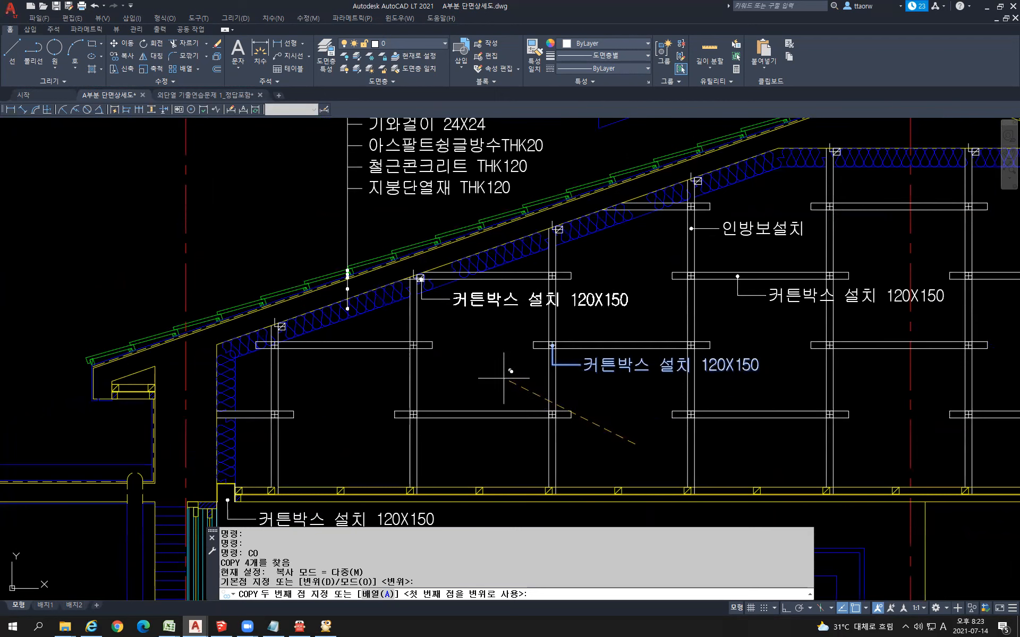
left_click(503, 378)
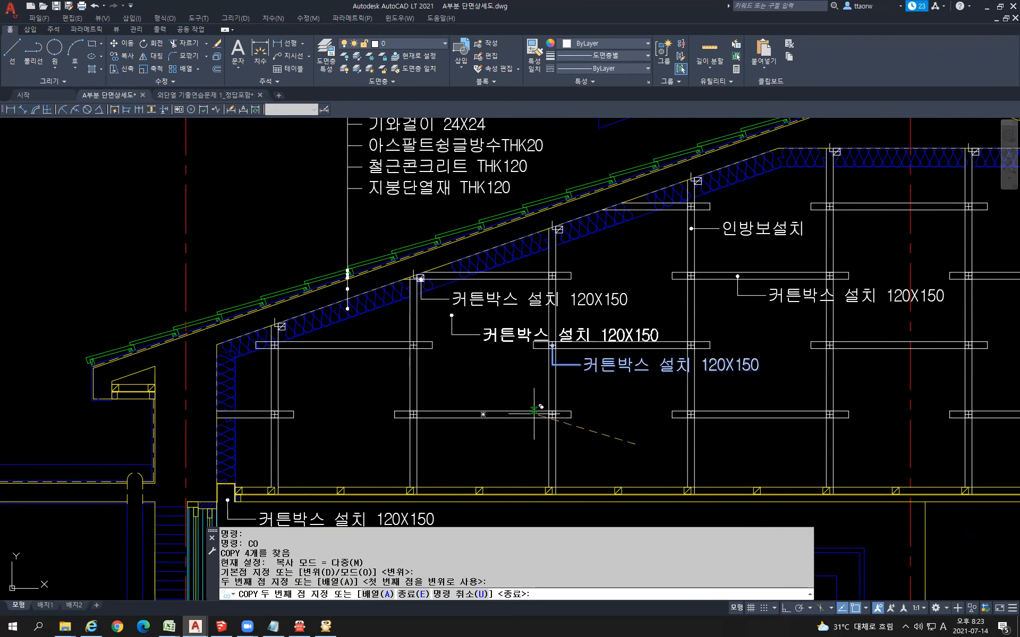
key("Escape")
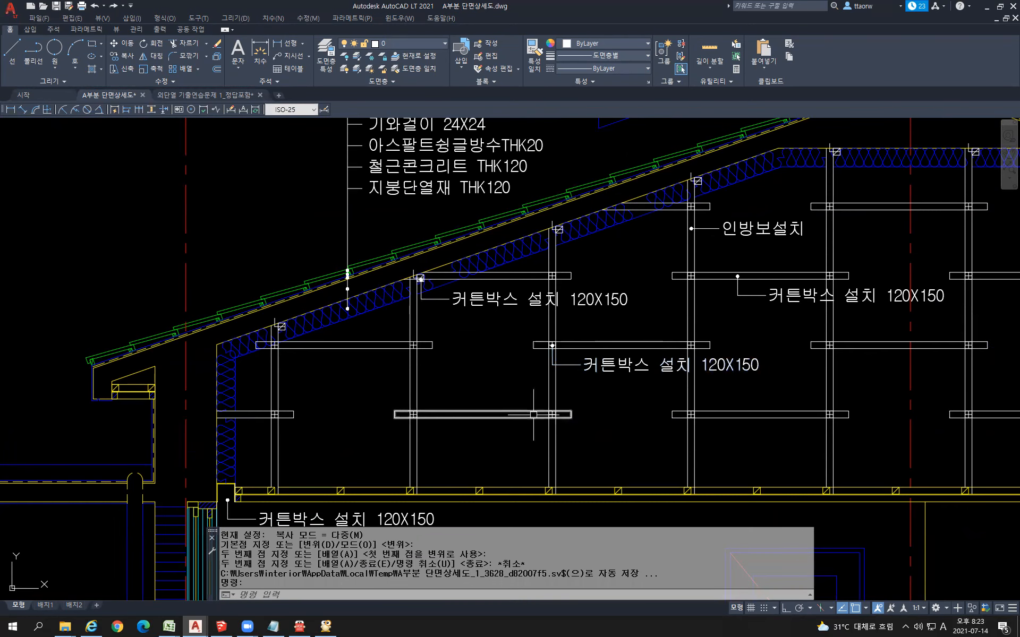
- Change the lintel note copied onto the fourth hanger to "달대"
scroll(533, 415, "down", 2)
middle_click_drag(705, 435, 587, 348)
scroll(536, 212, "up", 2)
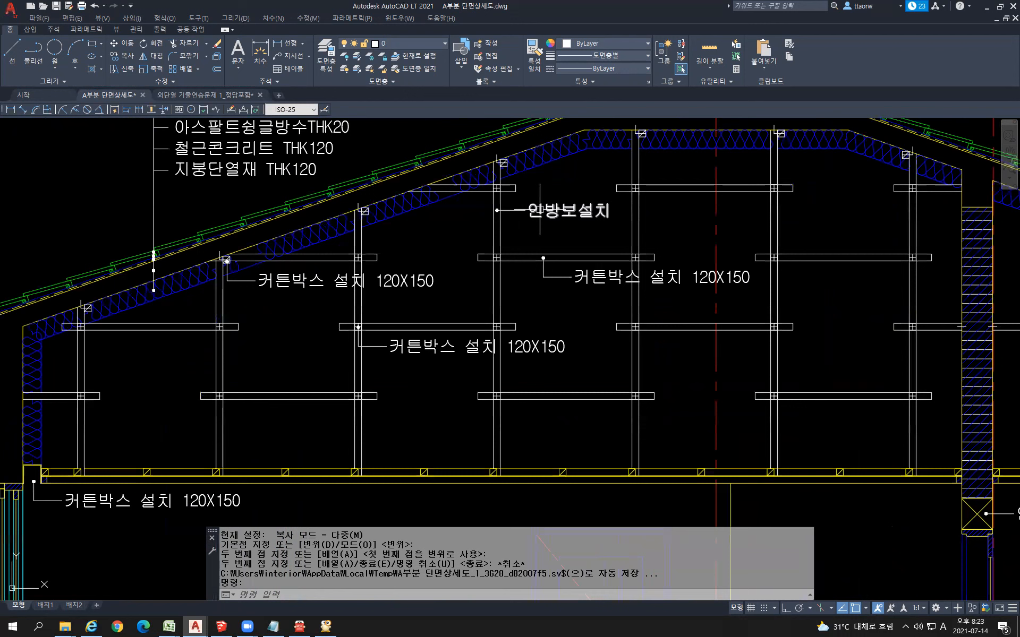
left_click(529, 212)
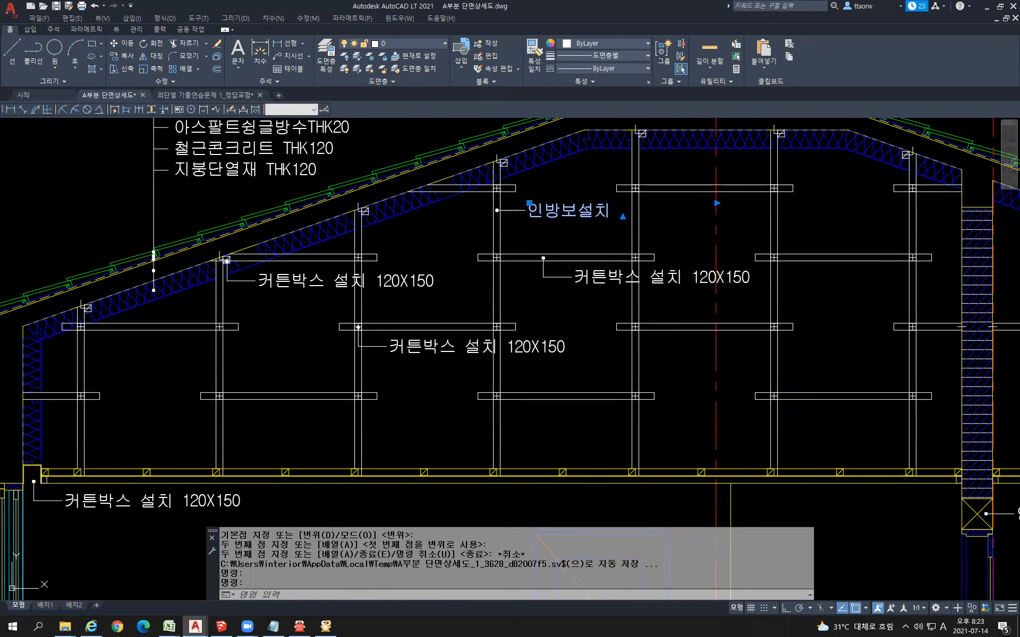
double_click(526, 215)
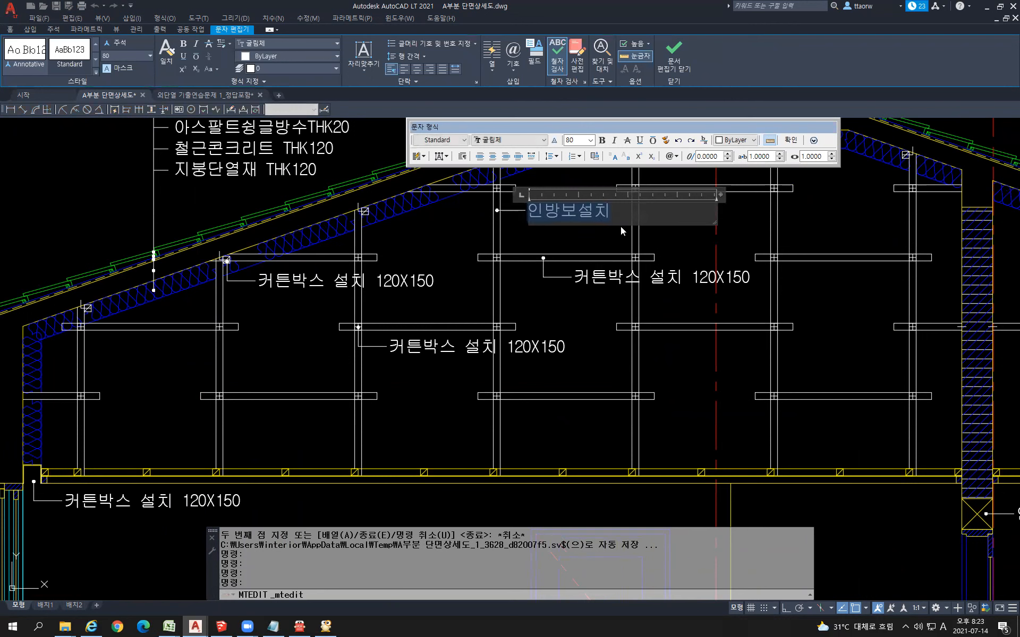
type("ekfe")
key("BackSpace")
key("BackSpace")
key("BackSpace")
key("BackSpace")
type("e")
key("BackSpace")
key("Hangul")
type("달대")
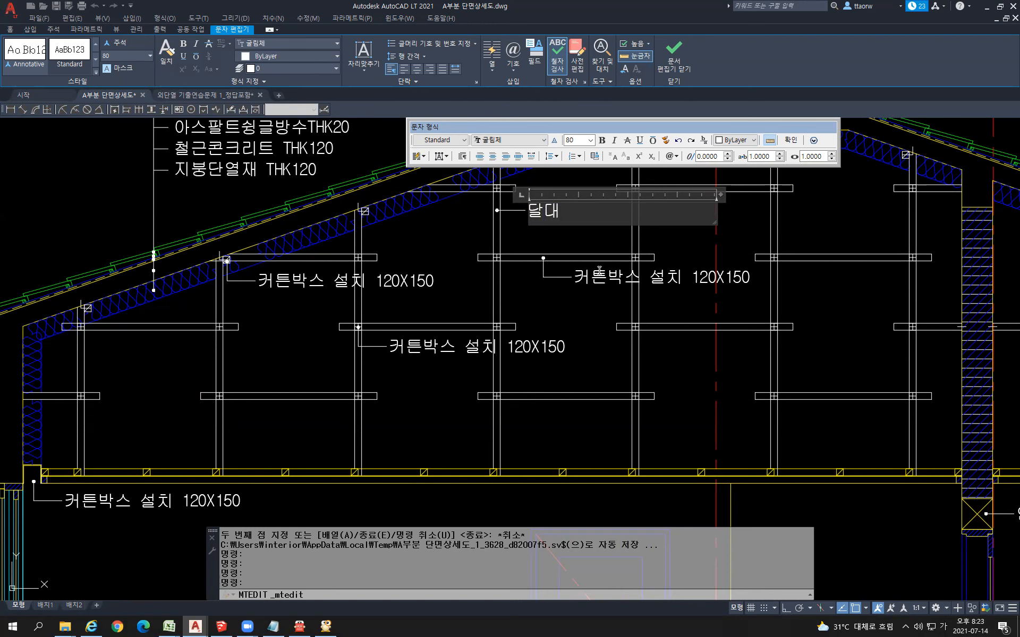
left_click(599, 270)
left_click(599, 271)
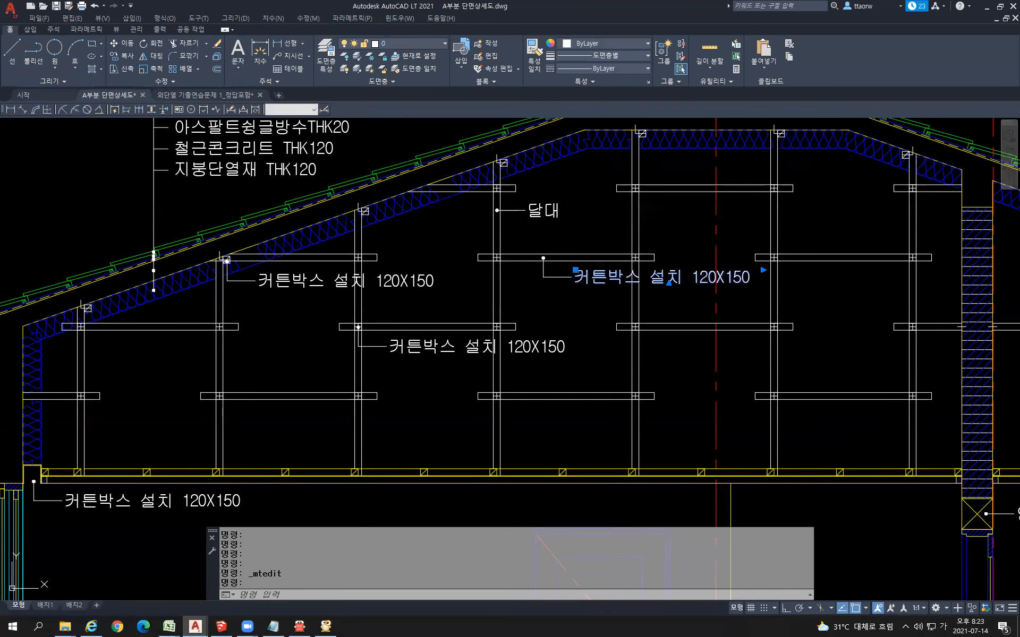
double_click(584, 277)
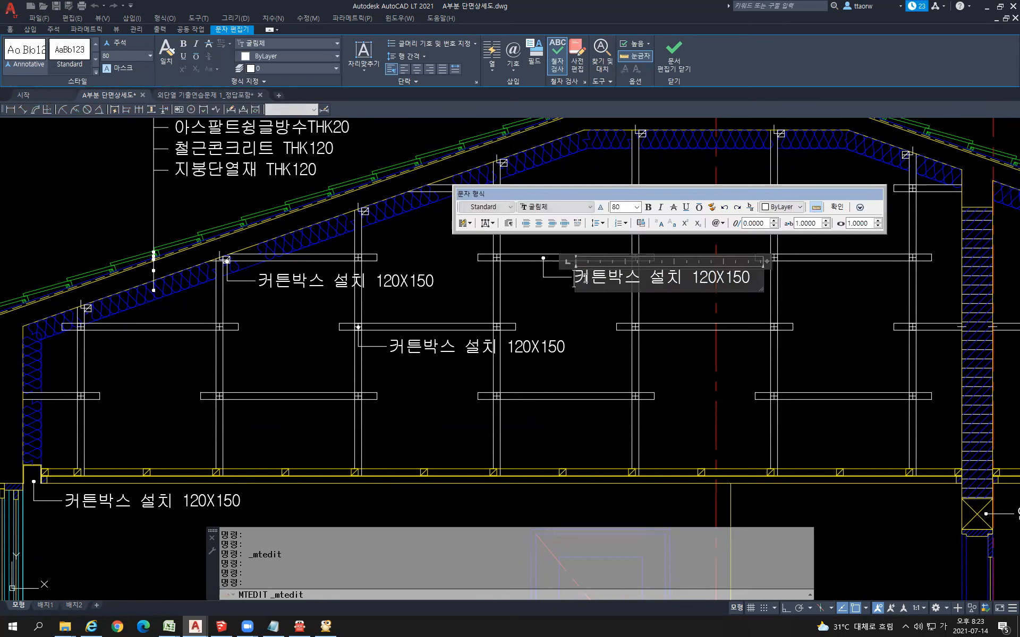
left_click_drag(599, 279, 781, 291)
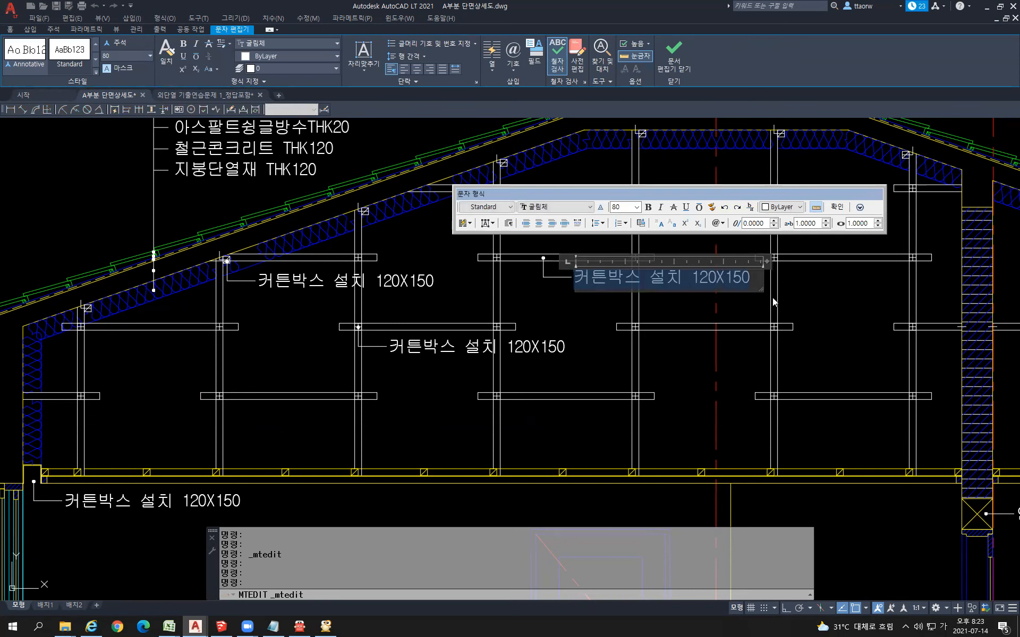
type("수평")
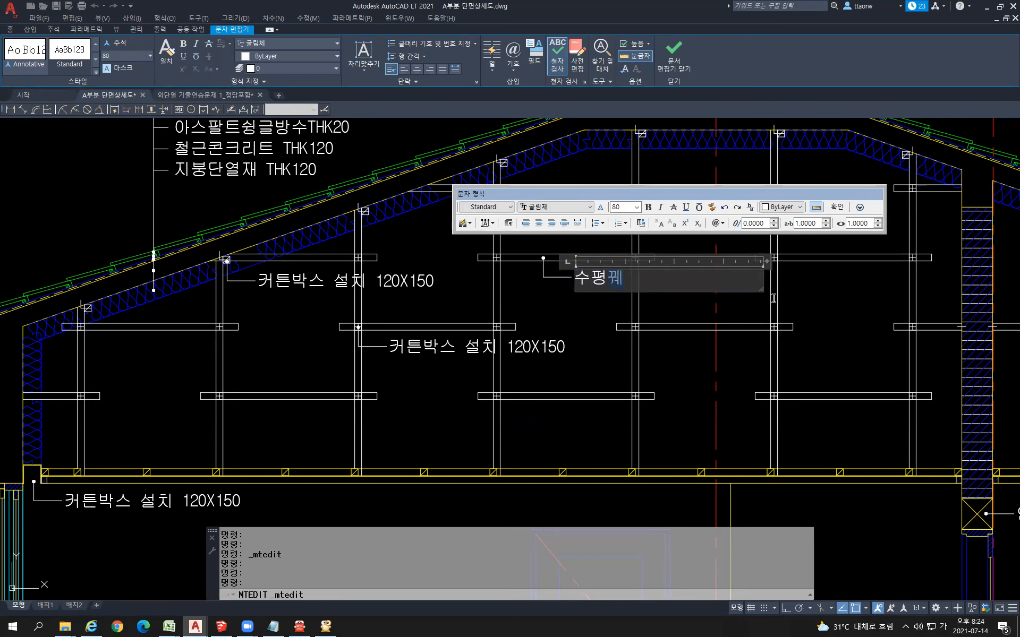
type("궬대 @450")
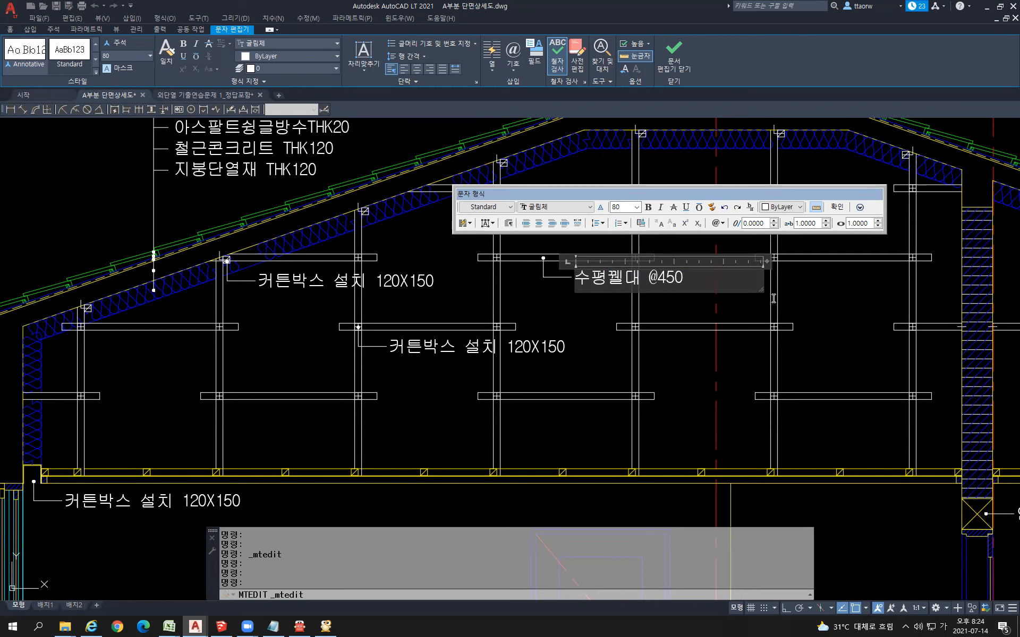
left_click(604, 305)
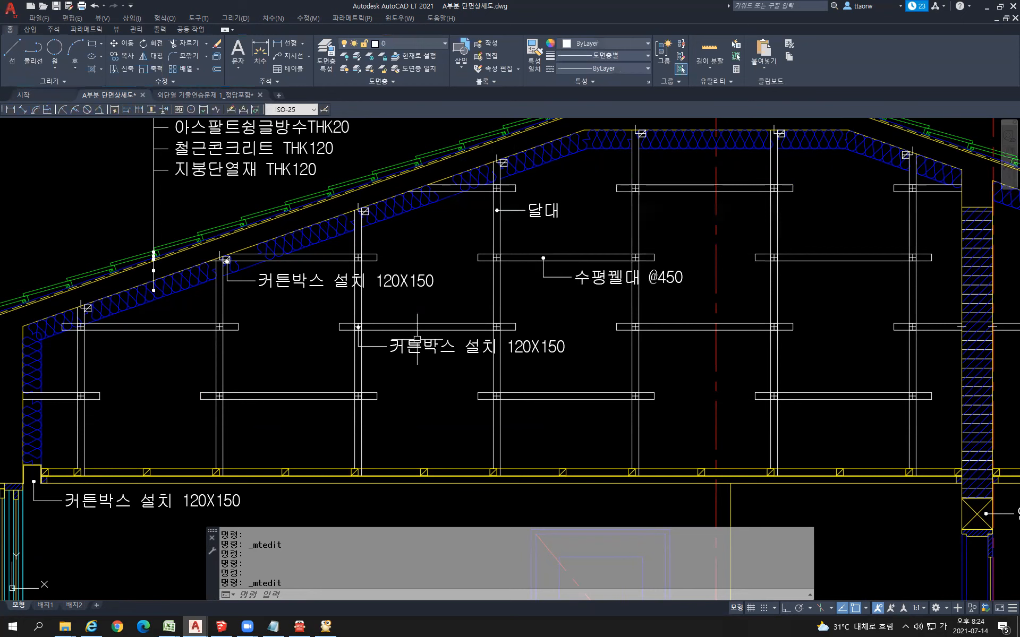
- Replace the wording "커튼박스 설치" with "달대받이" in the note at the second hanger's top block
left_click(305, 282)
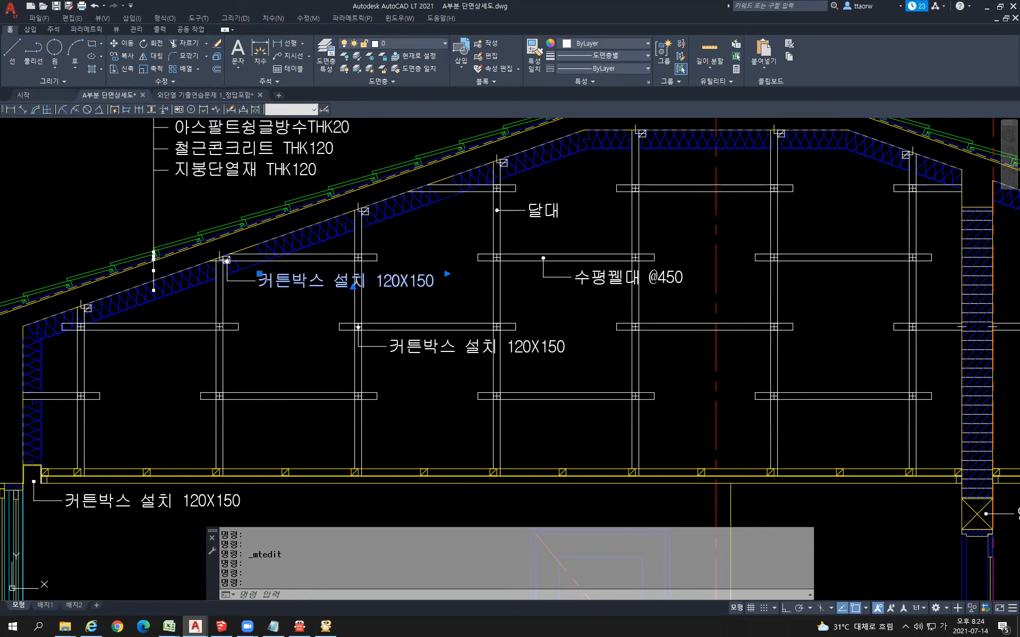
double_click(306, 283)
left_click_drag(262, 280, 437, 287)
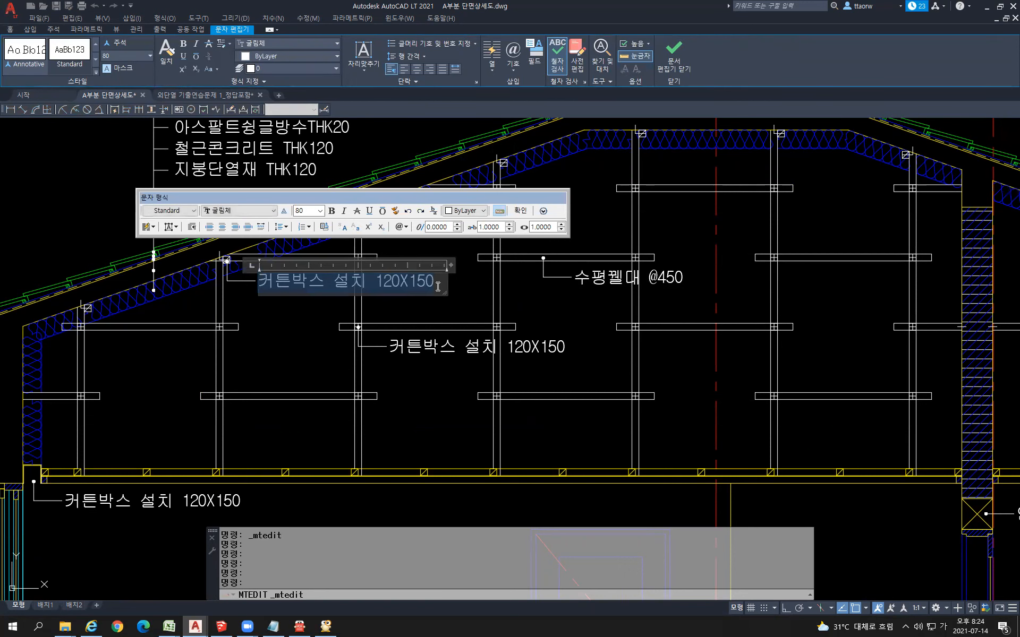
key("Home")
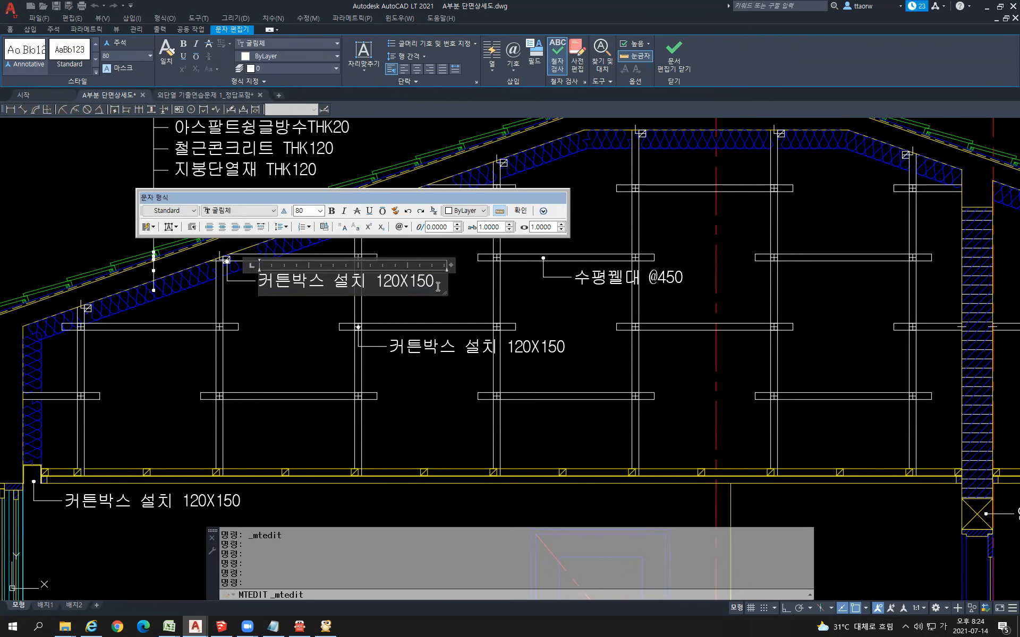
type("달대받ㅇ")
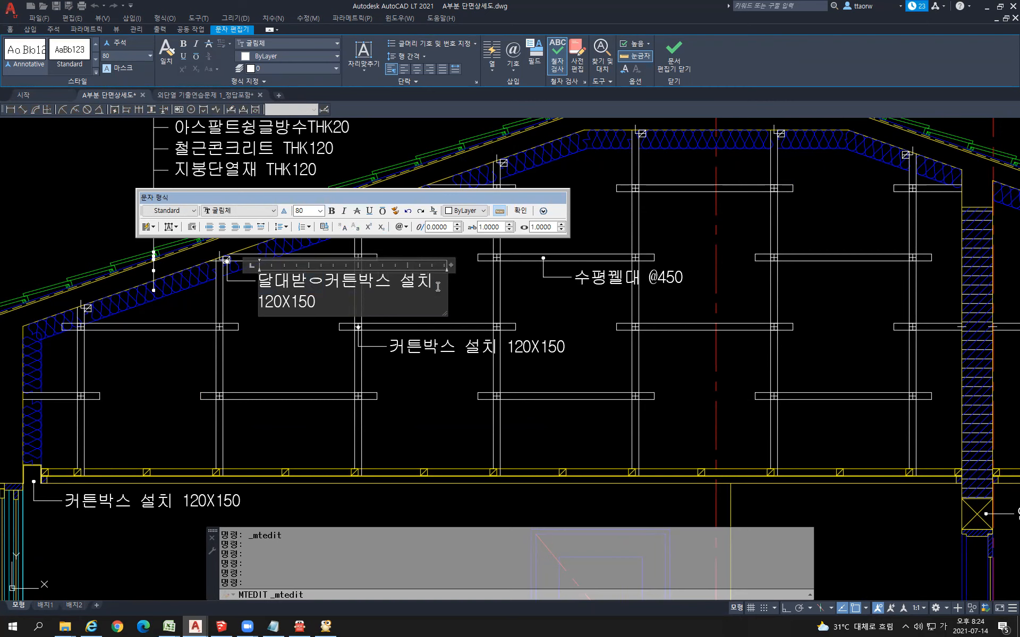
key("Delete")
key("Delete")
key("Delete")
key("Delete")
key("Delete")
key("Delete")
key("Delete")
key("Delete")
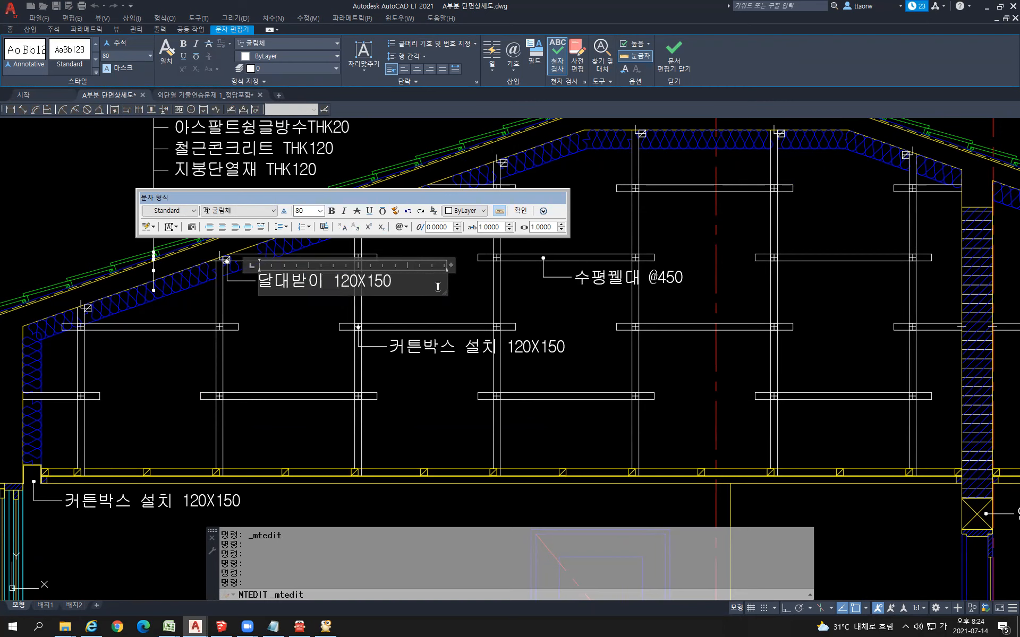
- Change the size in the "달대받이" note at the second hanger to 45X45
type("45")
key("Delete")
key("Delete")
key("Delete")
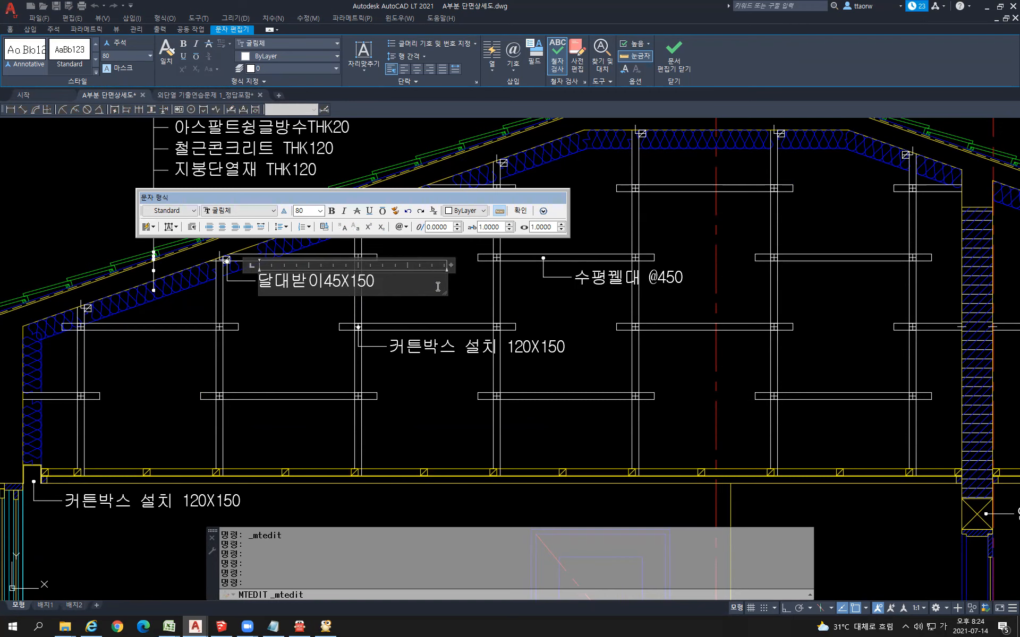
type("45")
key("Delete")
left_click(442, 445)
- Change the curtain-box note at the third hanger's joint to "십자못치기"
double_click(417, 346)
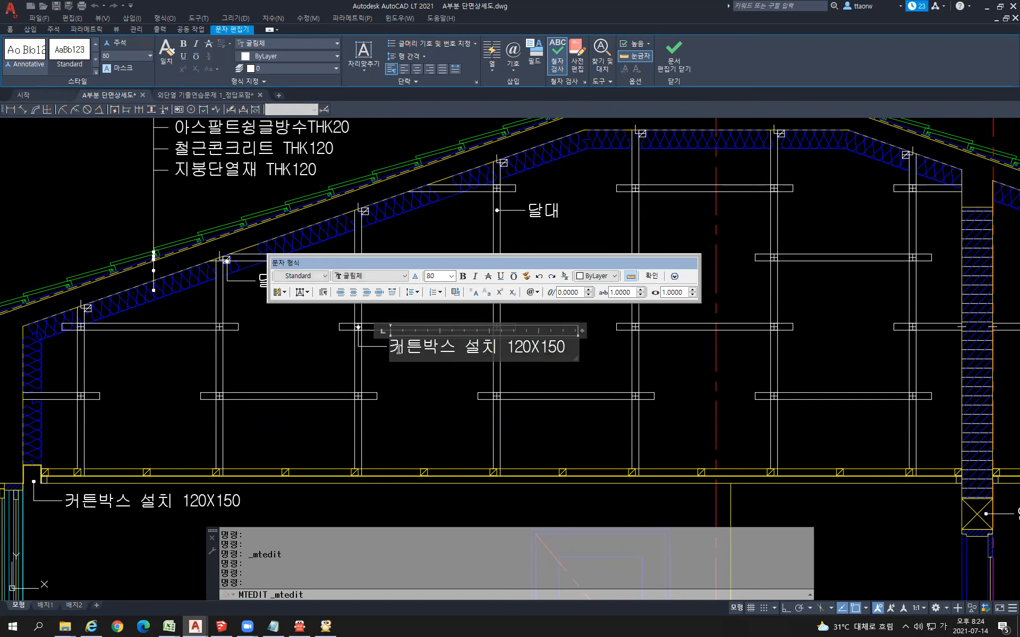
left_click_drag(398, 350, 575, 348)
type("심ㅈ자모")
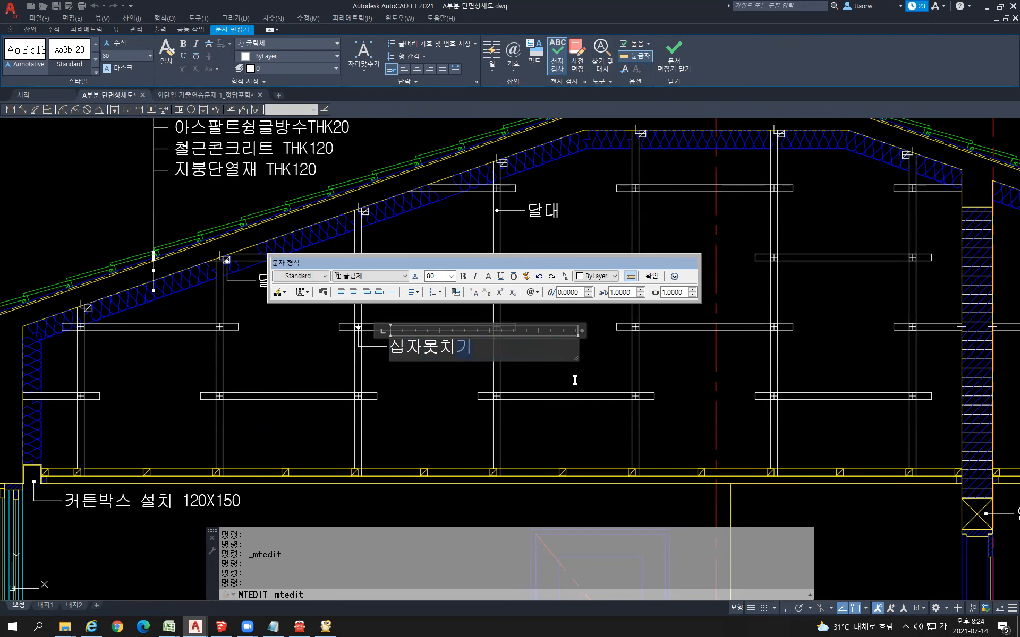
left_click(575, 380)
- Look over the whole section, from the roof framing notes down to the floor and foundation notes
scroll(624, 379, "down", 2)
middle_click_drag(742, 406, 723, 329)
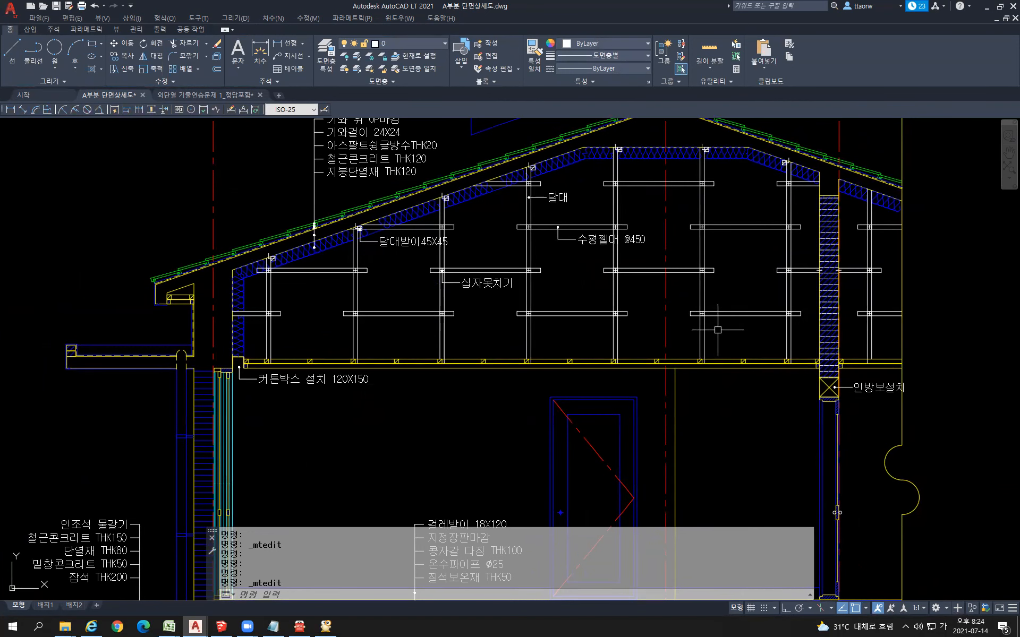
middle_click_drag(718, 330, 703, 439)
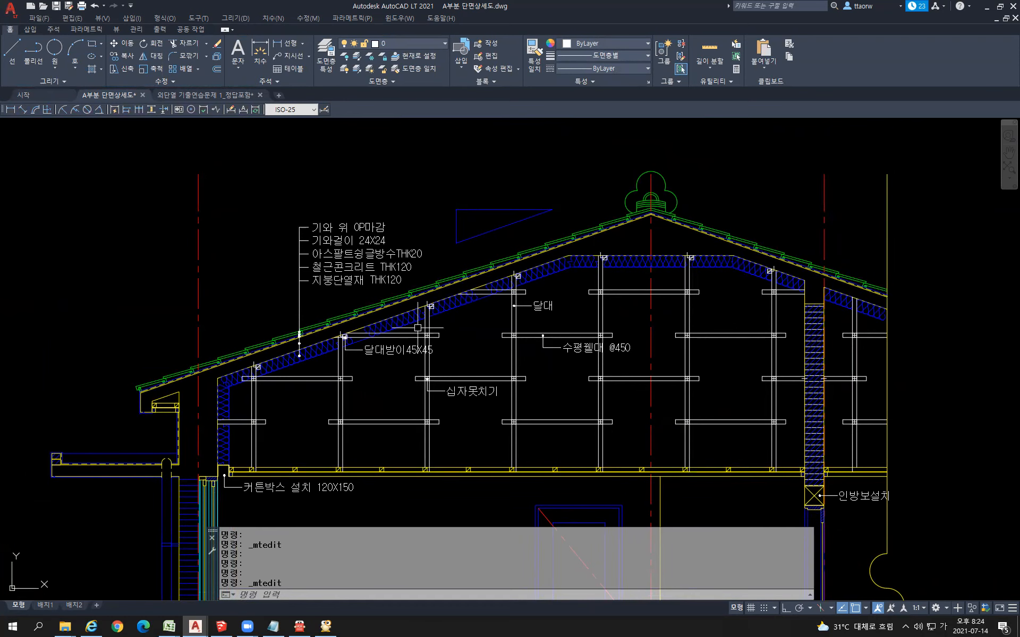
scroll(417, 327, "down", 3)
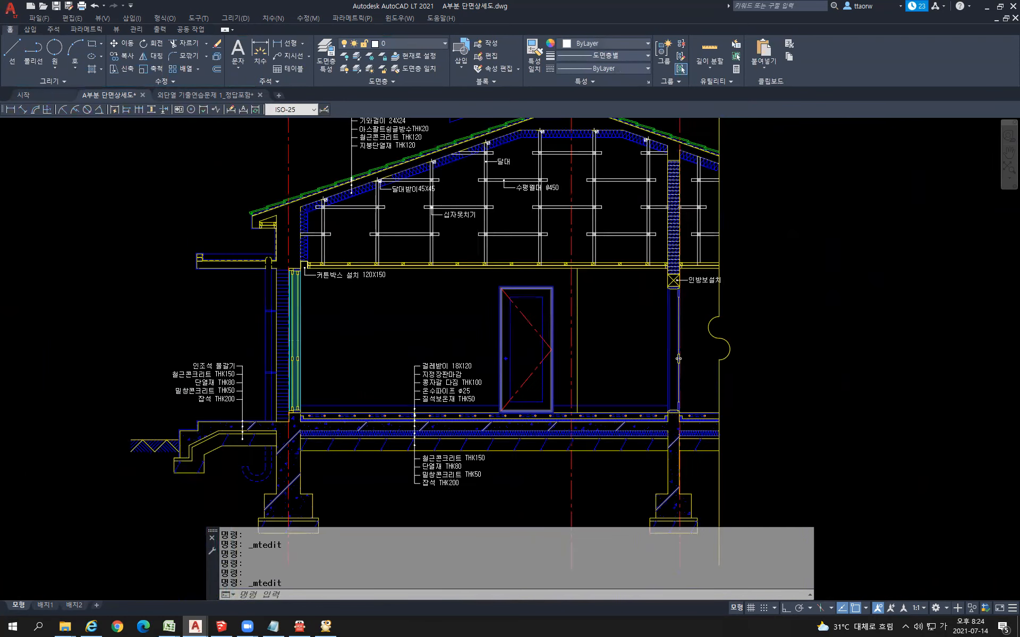
scroll(482, 395, "down", 2)
scroll(469, 384, "up", 4)
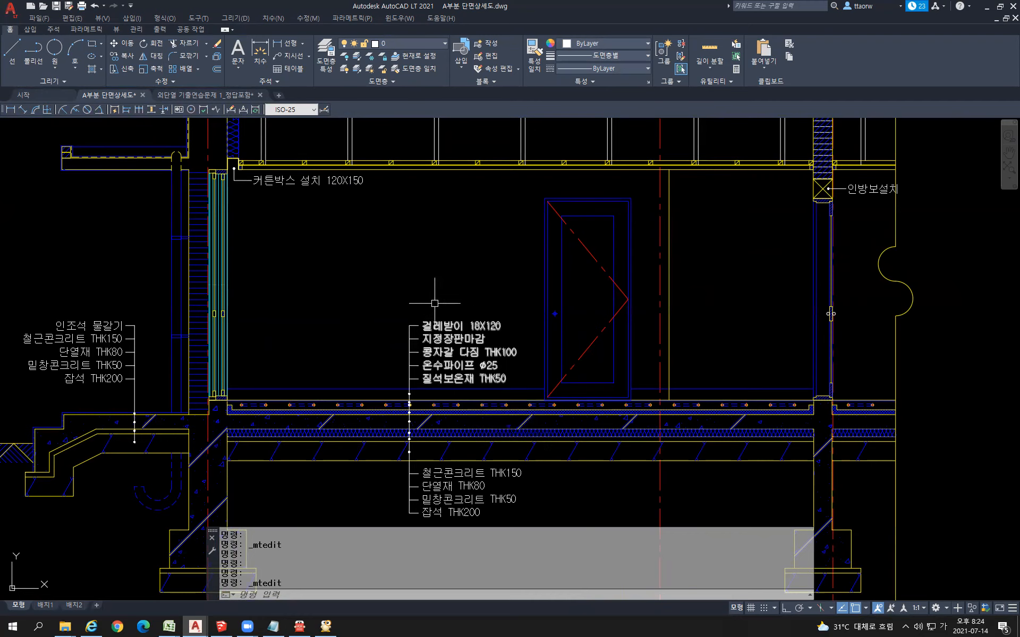
scroll(387, 282, "up", 2)
scroll(384, 282, "down", 2)
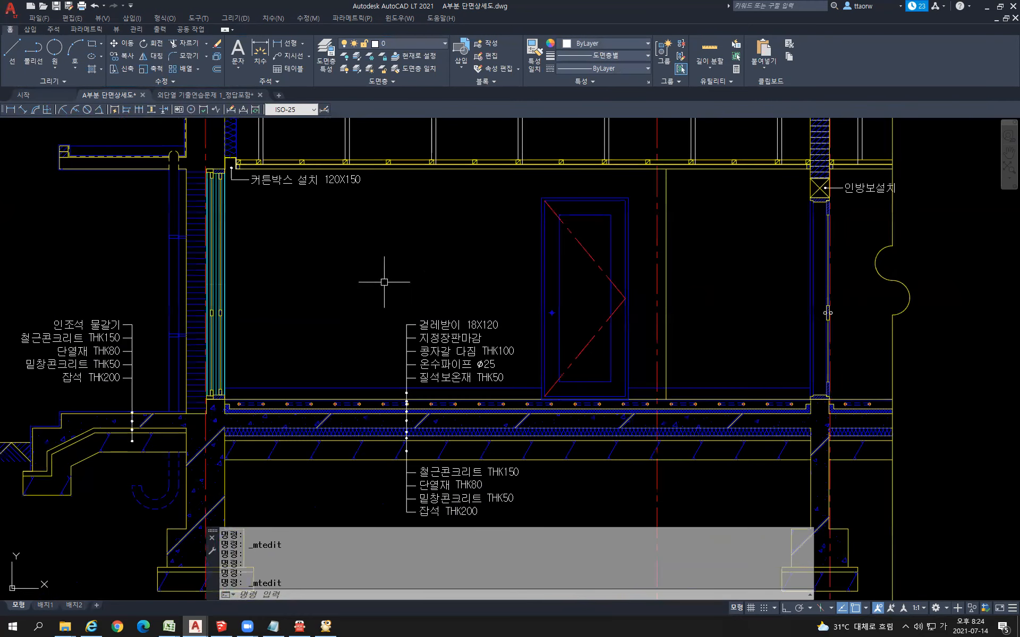
type("ㄷㅈ")
key("Return")
key("Hangul")
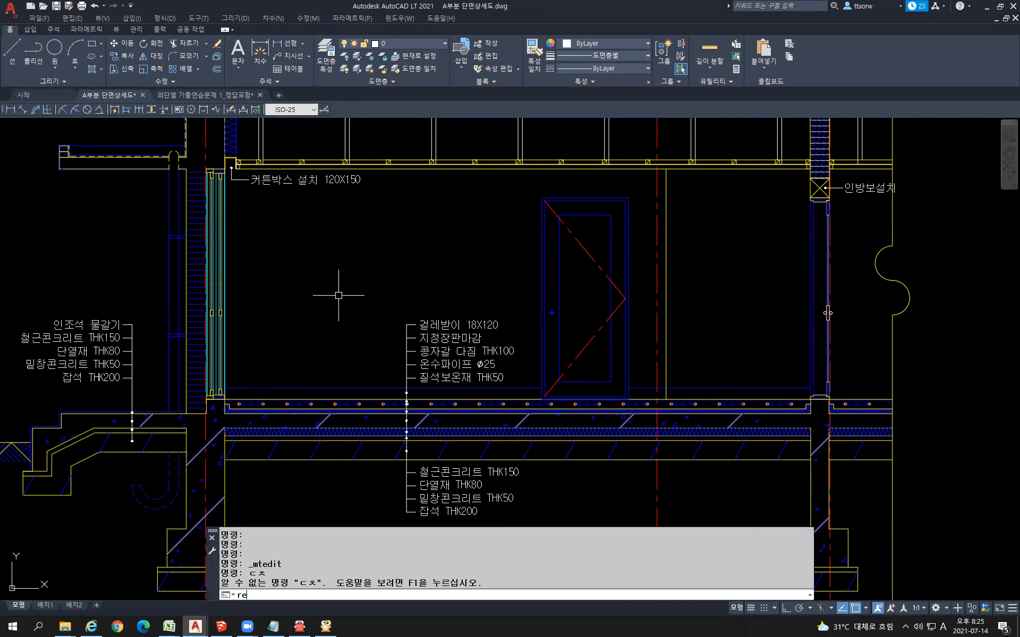
key("Return")
left_click(324, 261)
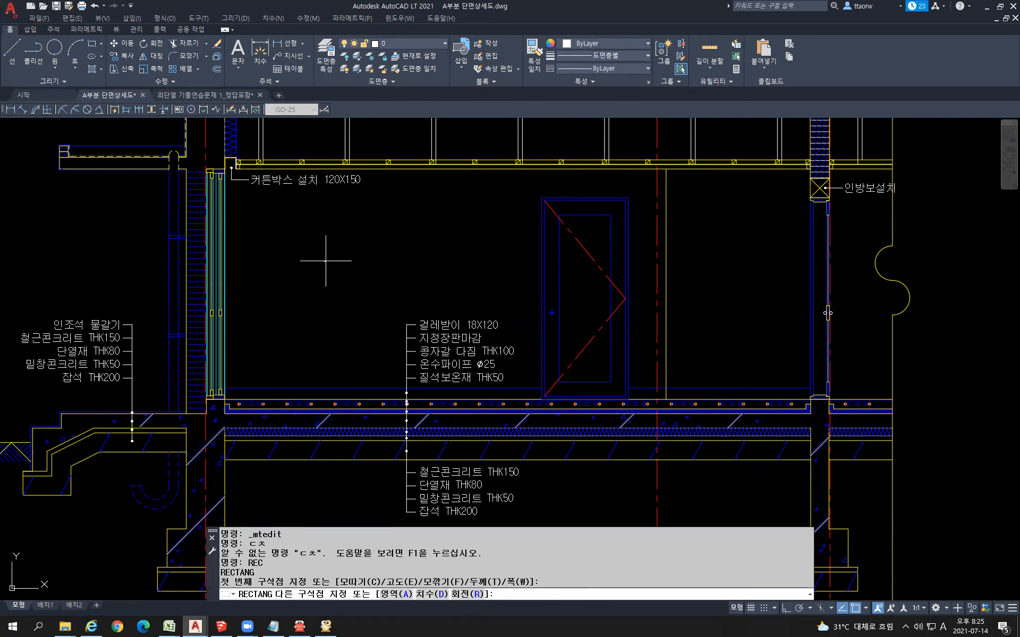
middle_click_drag(402, 294, 554, 305)
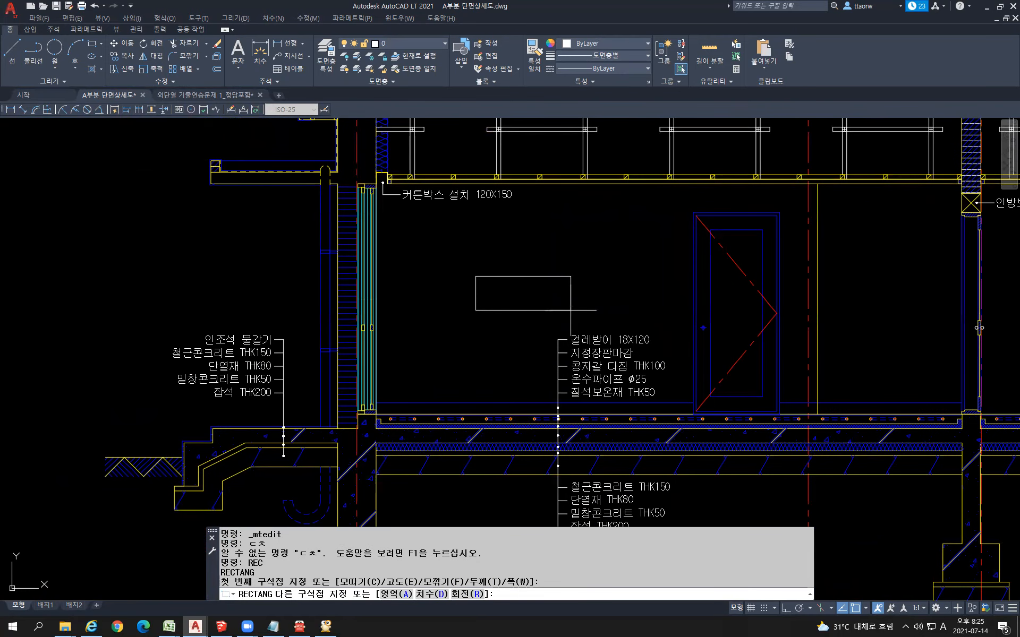
key("F8")
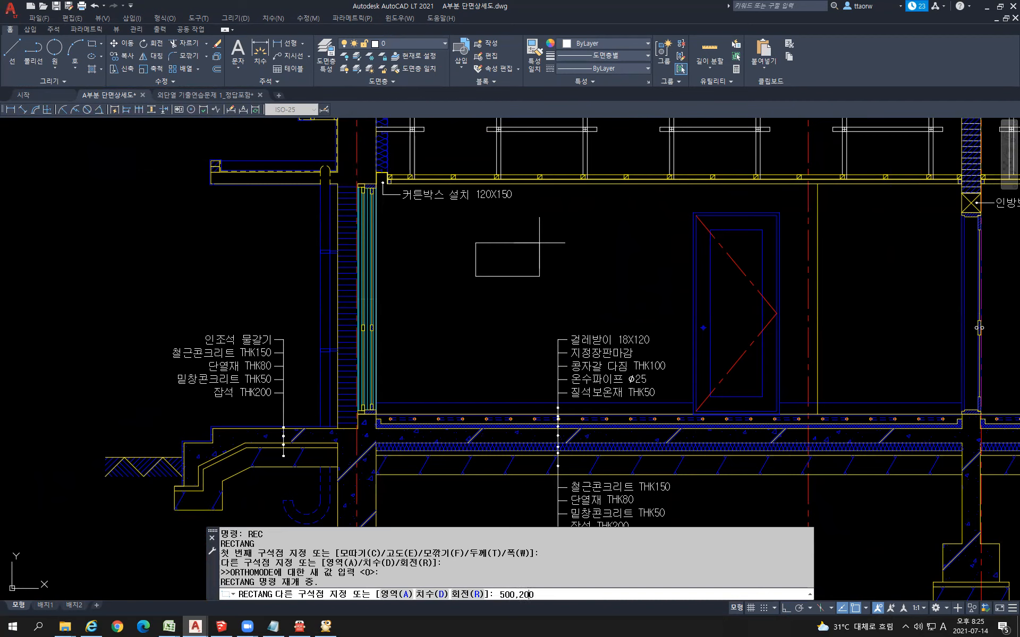
key("Return")
scroll(539, 243, "down", 5)
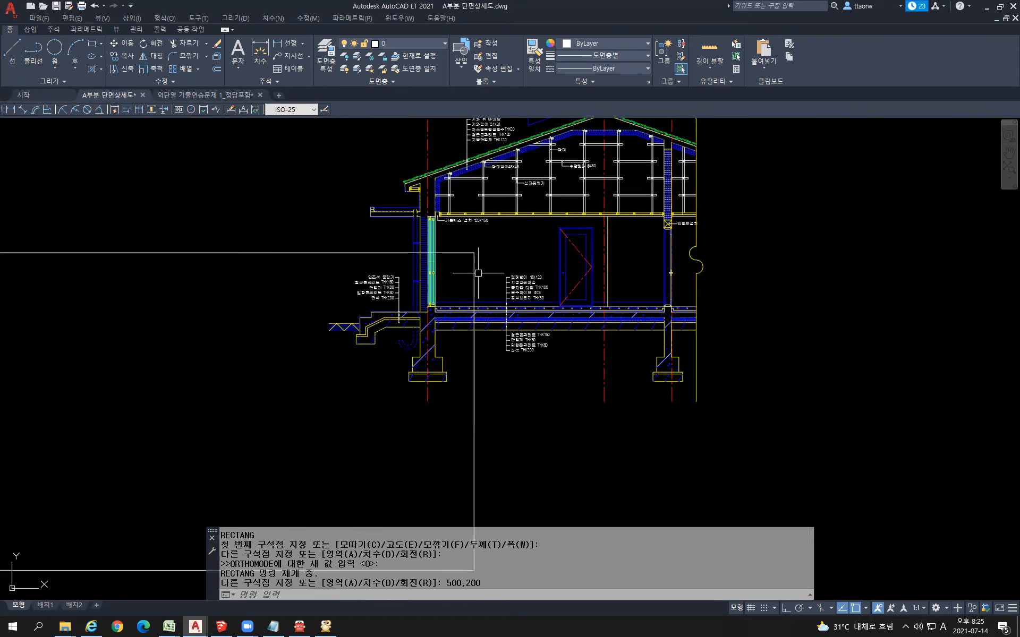
key("ctrl+z")
key("ctrl+z")
key("Escape")
key("Escape")
- Draw a 500 by 200 rectangle in the open room area above the floor-finish notes
type("rec")
key("Return")
left_click(354, 285)
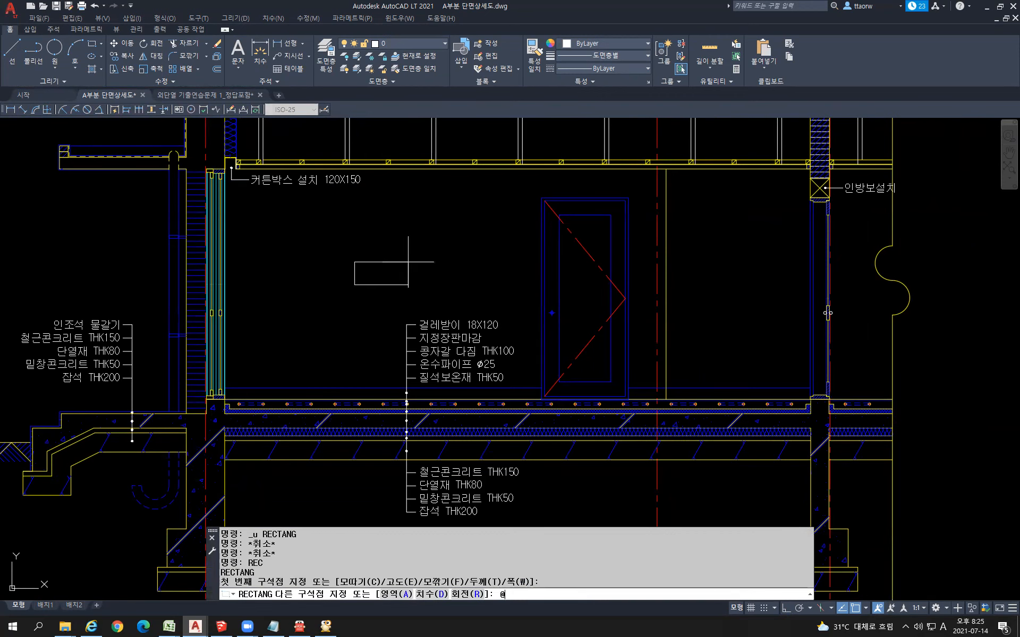
type("@500,200")
key("Return")
scroll(268, 255, "up", 2)
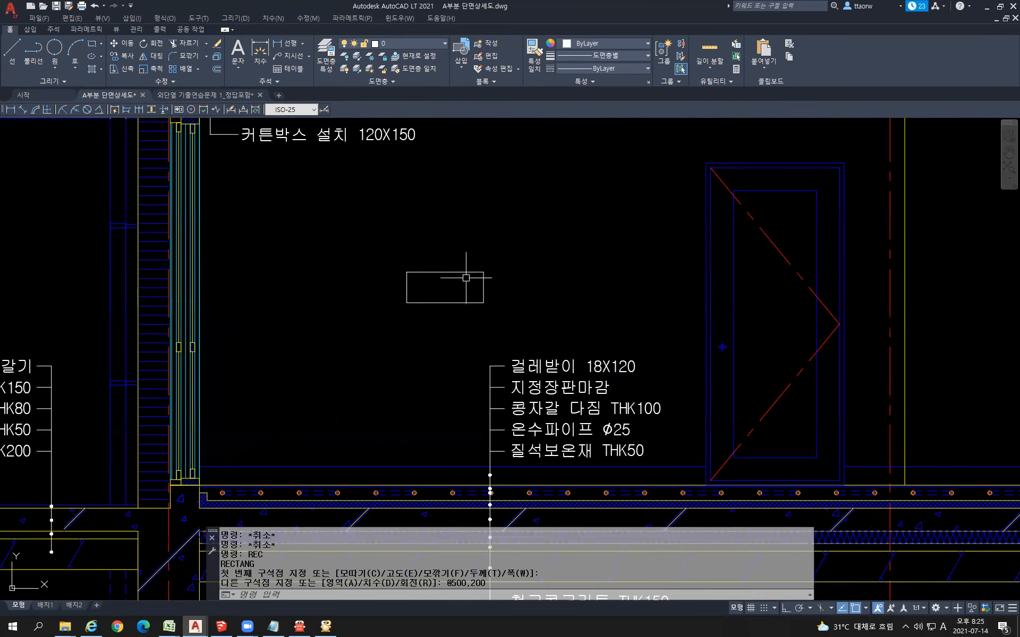
- Move the 500 by 200 rectangle into the open room area between the window and the door, up and left of the floor-finish notes
middle_click_drag(396, 291, 488, 275)
left_click(611, 316)
left_click(433, 235)
scroll(417, 335, "down", 4)
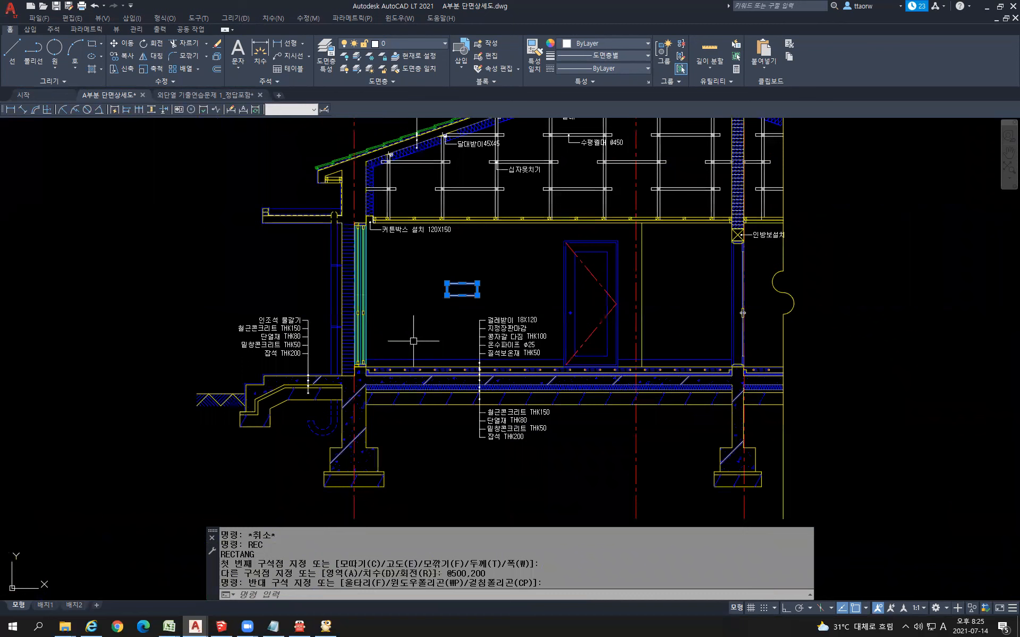
type("m")
key("Return")
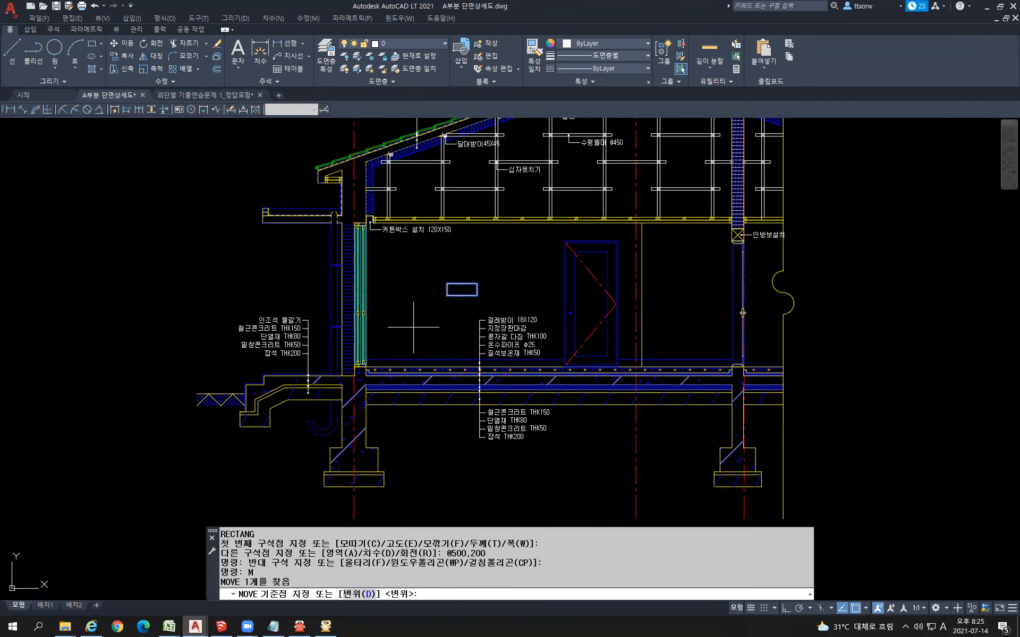
left_click(413, 328)
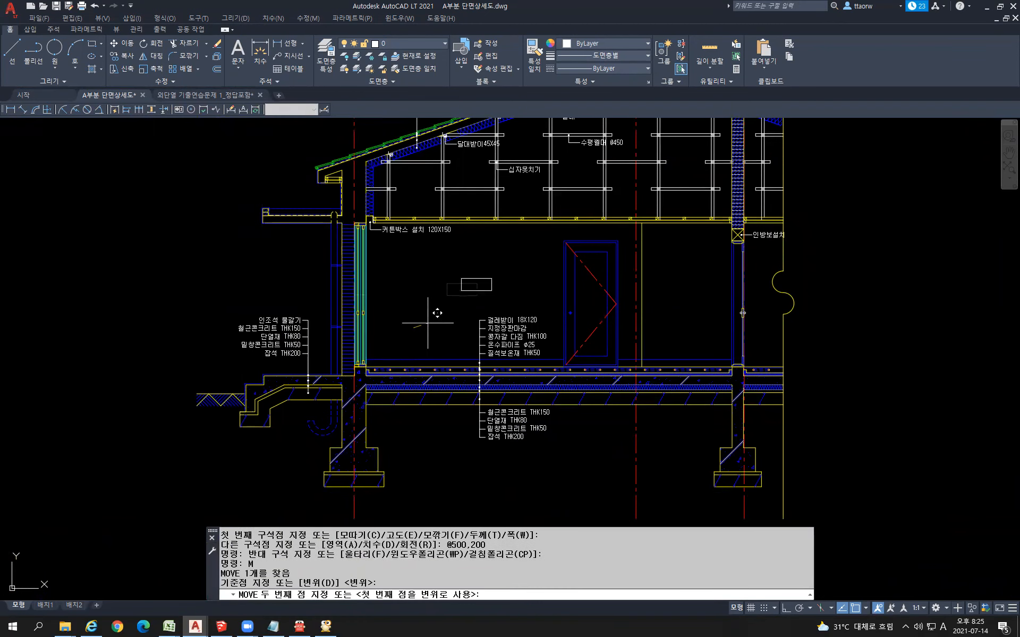
left_click(428, 323)
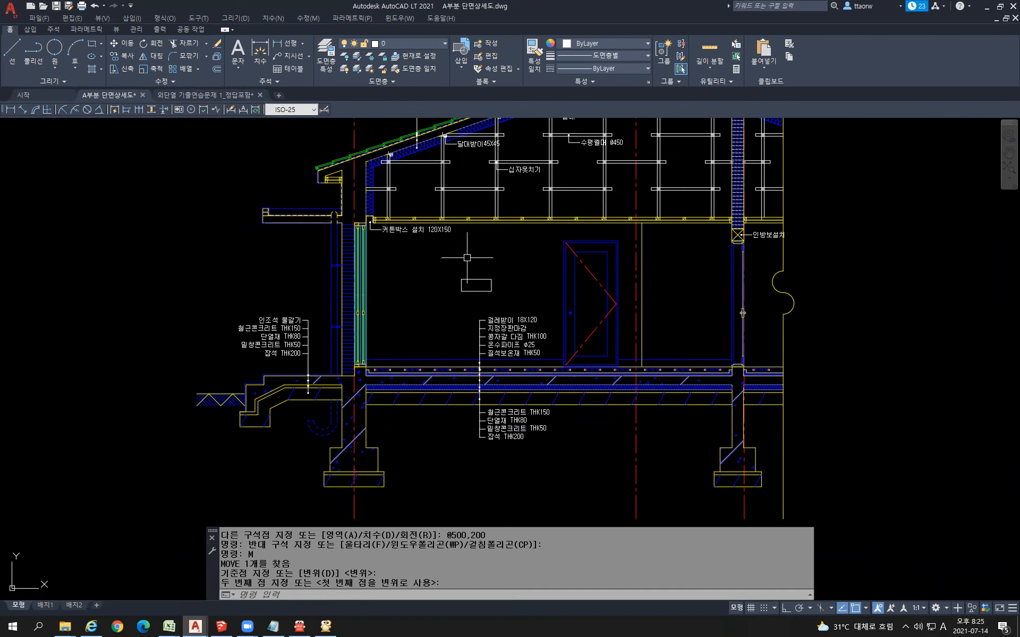
left_click(496, 305)
left_click(469, 287)
key("space")
left_click(454, 315)
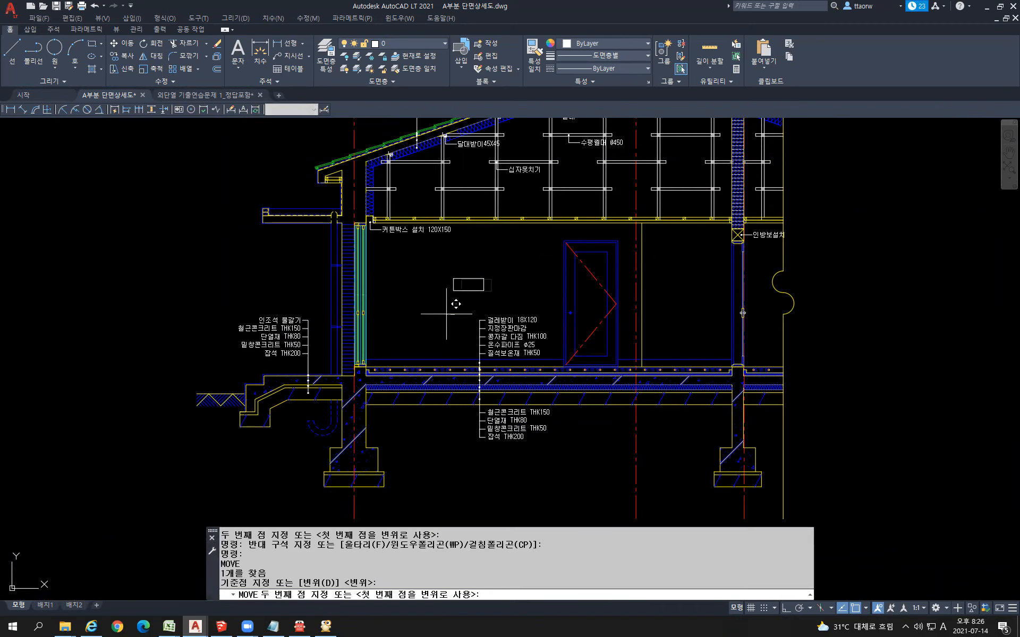
left_click(418, 317)
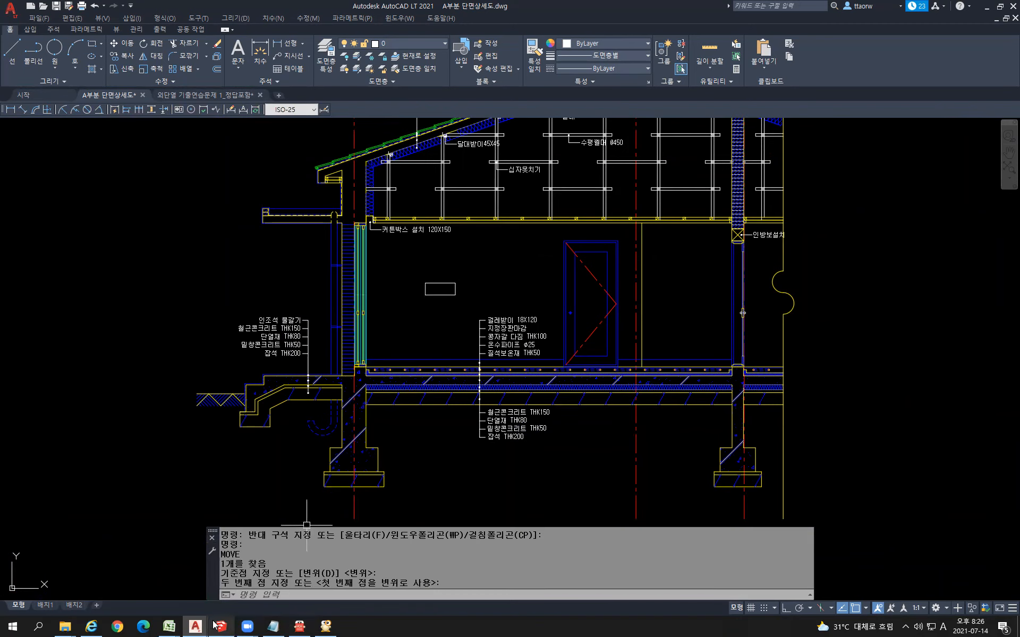
- Switch to the PDF textbook to examine the room-name labels in the completed answer drawing, and return to the AutoCAD section
left_click(300, 627)
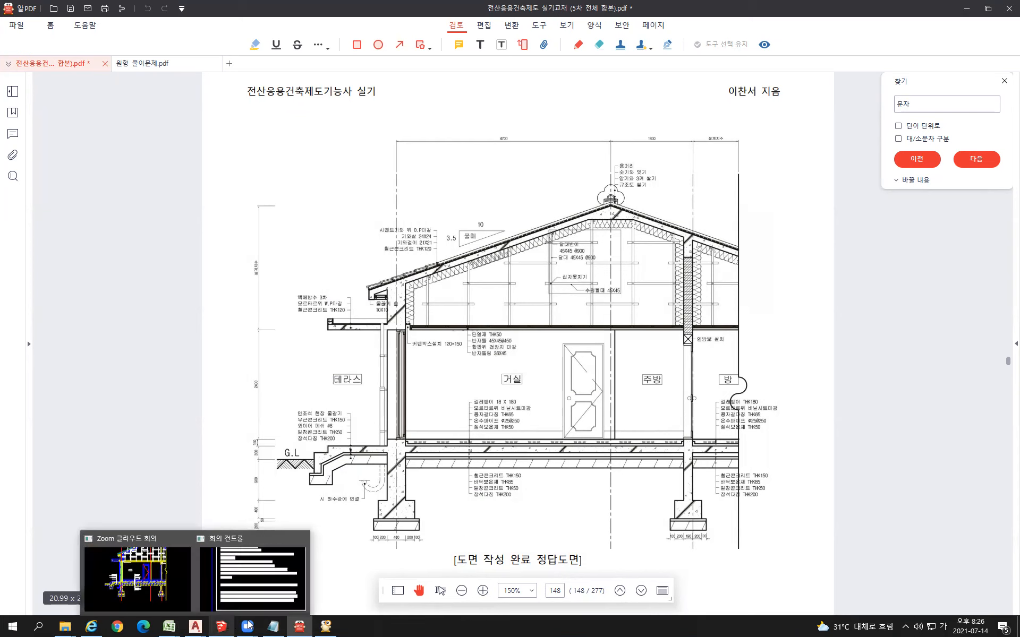
left_click(195, 625)
left_click(154, 583)
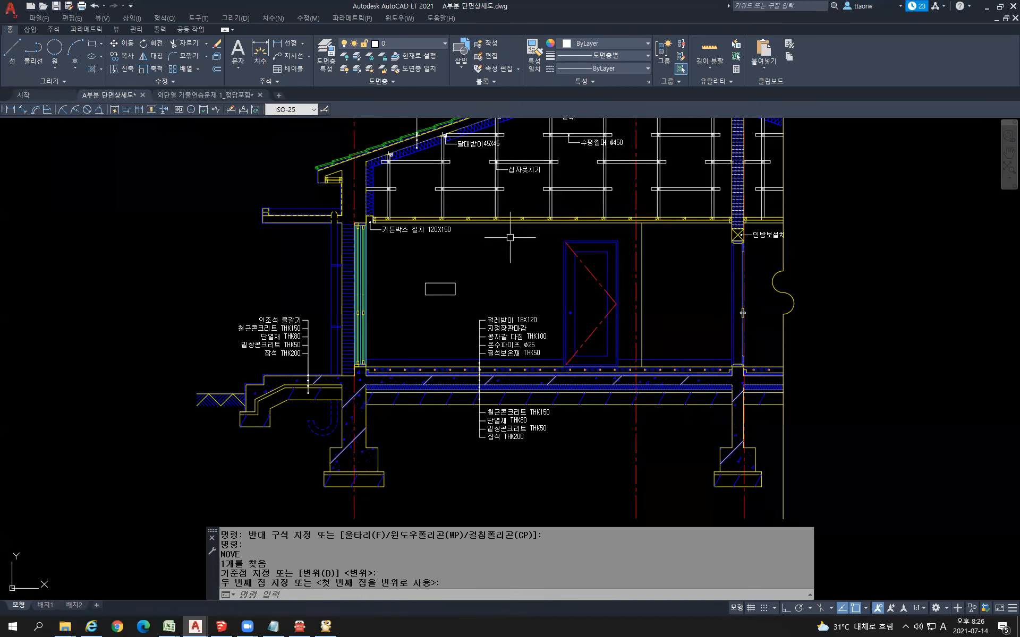
scroll(529, 352, "up", 4)
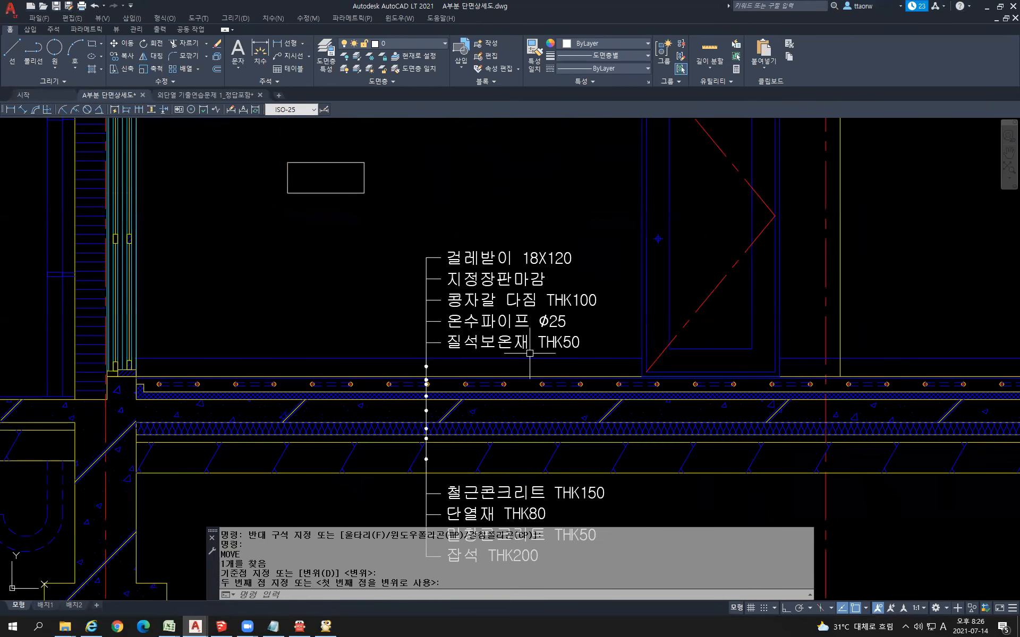
- Copy the five-line floor-finish note text straight up to just below the ceiling, between the curtain-box note and the door
left_click(526, 358)
key("Escape")
left_click(512, 305)
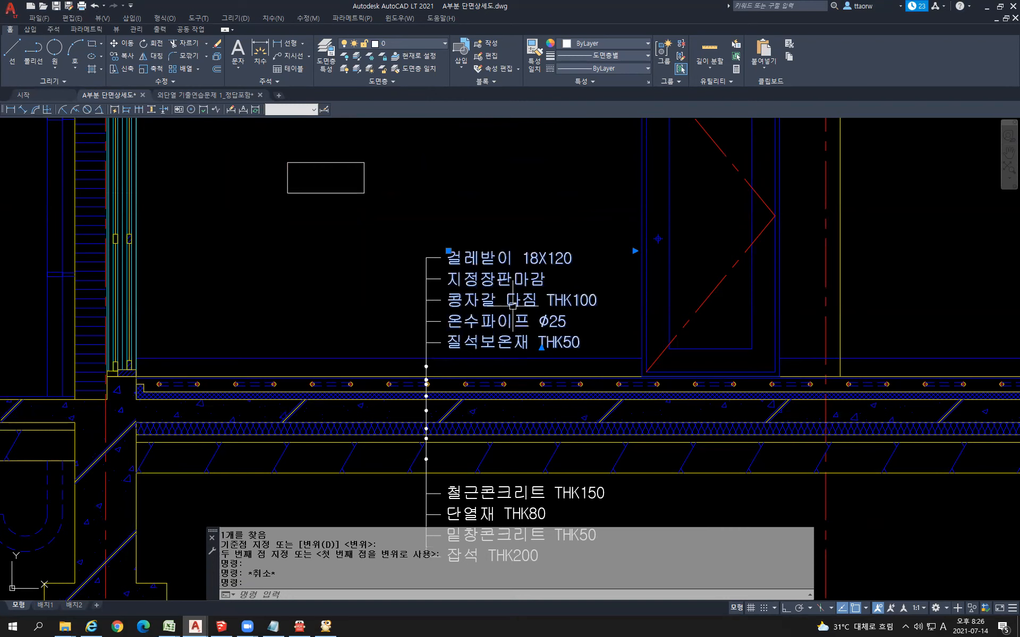
type("co")
key("Return")
left_click(610, 322)
middle_click_drag(610, 287, 591, 450)
key("F8")
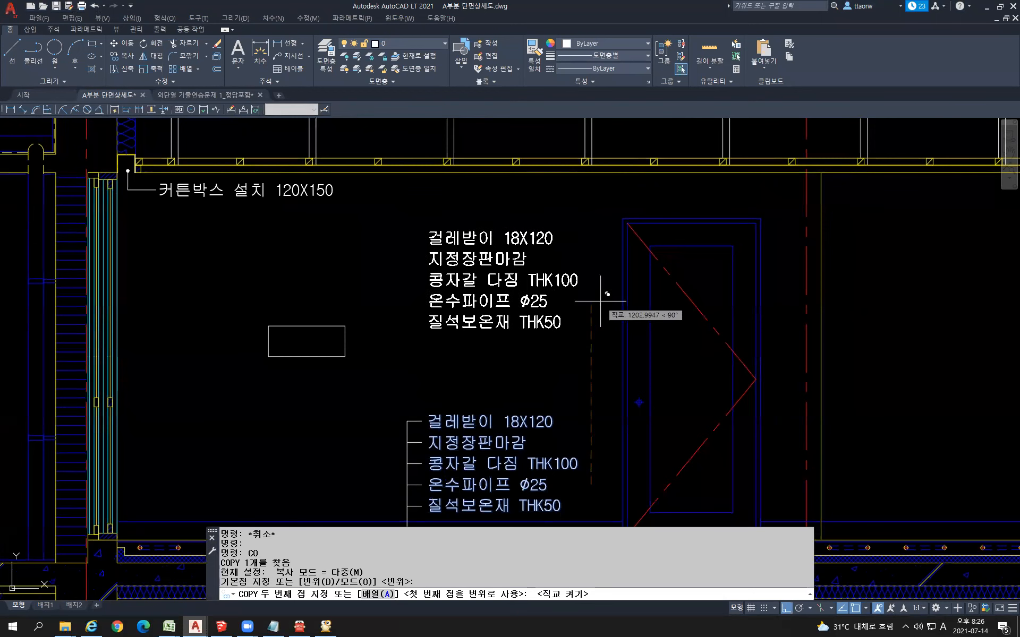
left_click(602, 251)
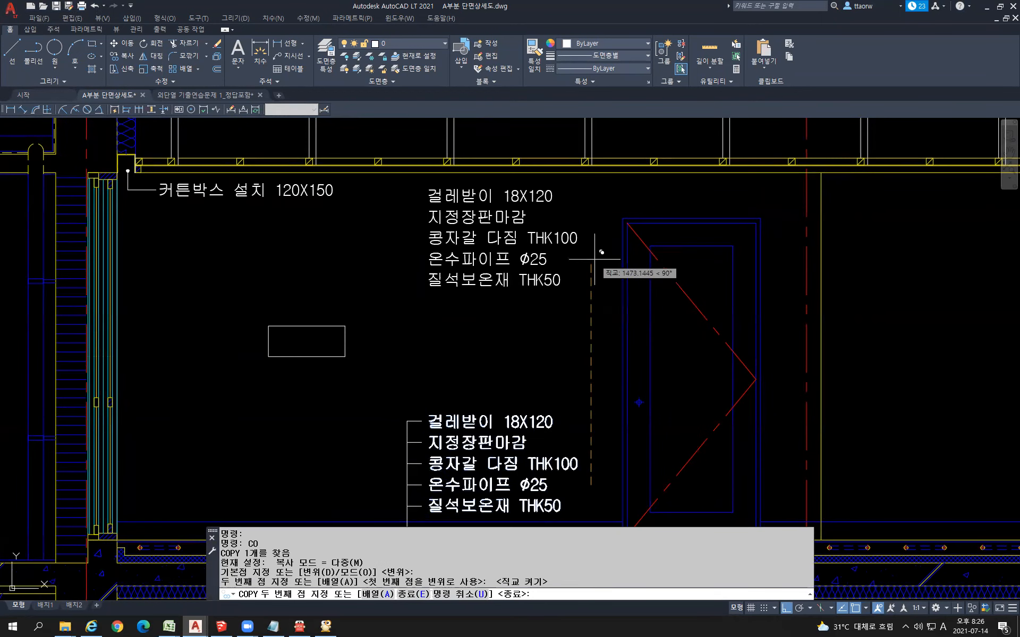
key("Escape")
left_click(536, 238)
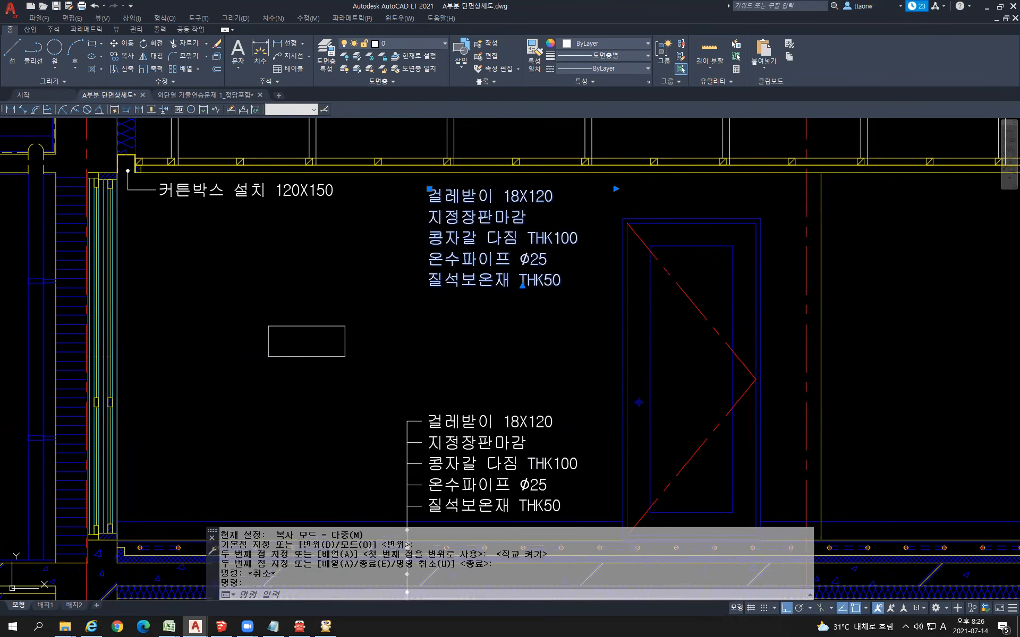
double_click(461, 261)
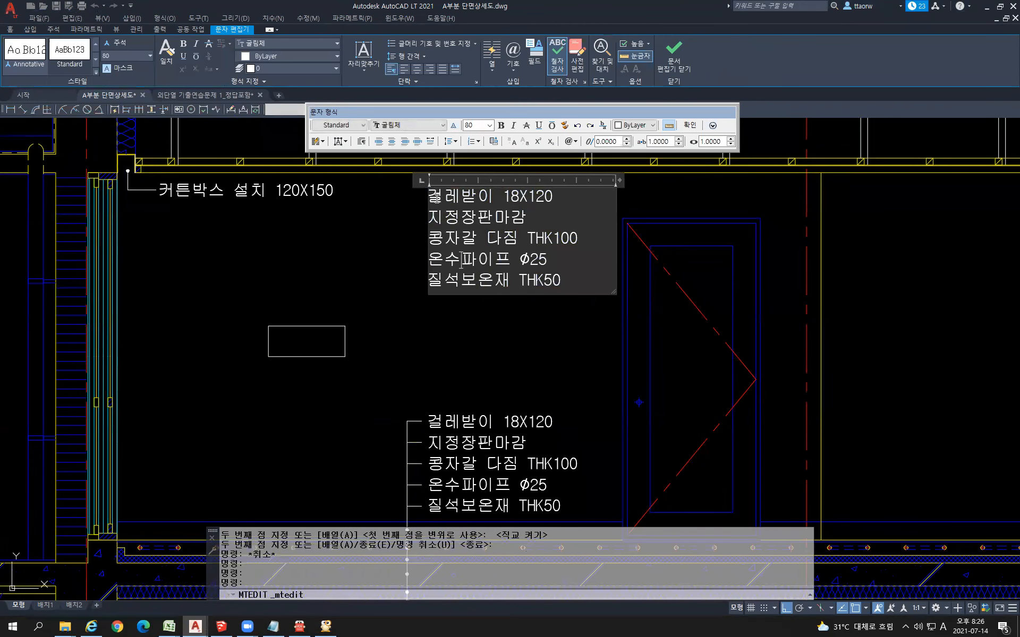
left_click_drag(428, 197, 492, 200)
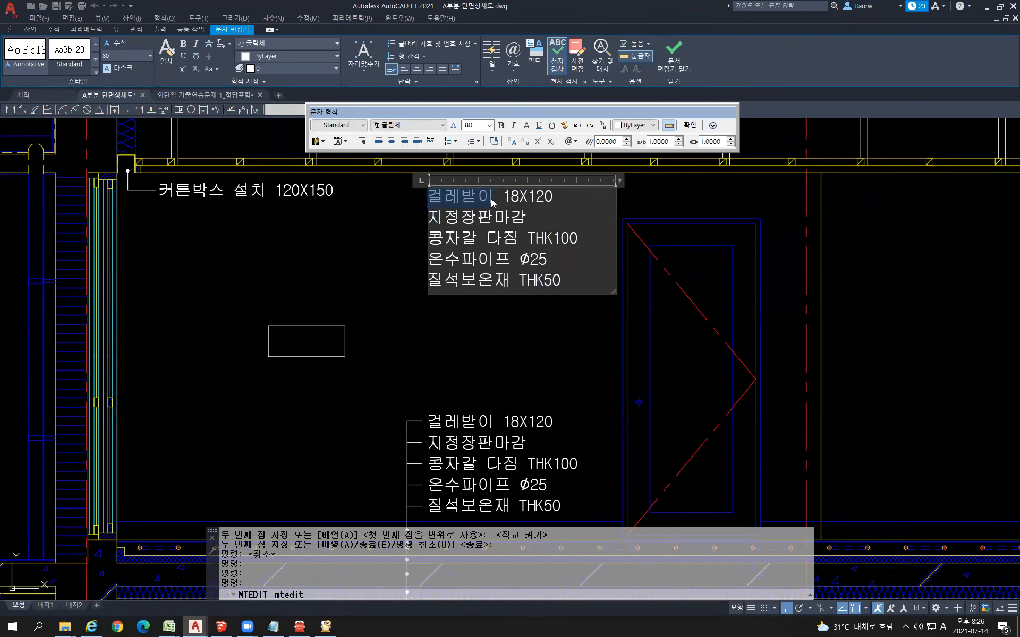
type("마")
key("BackSpace")
key("BackSpace")
type("바")
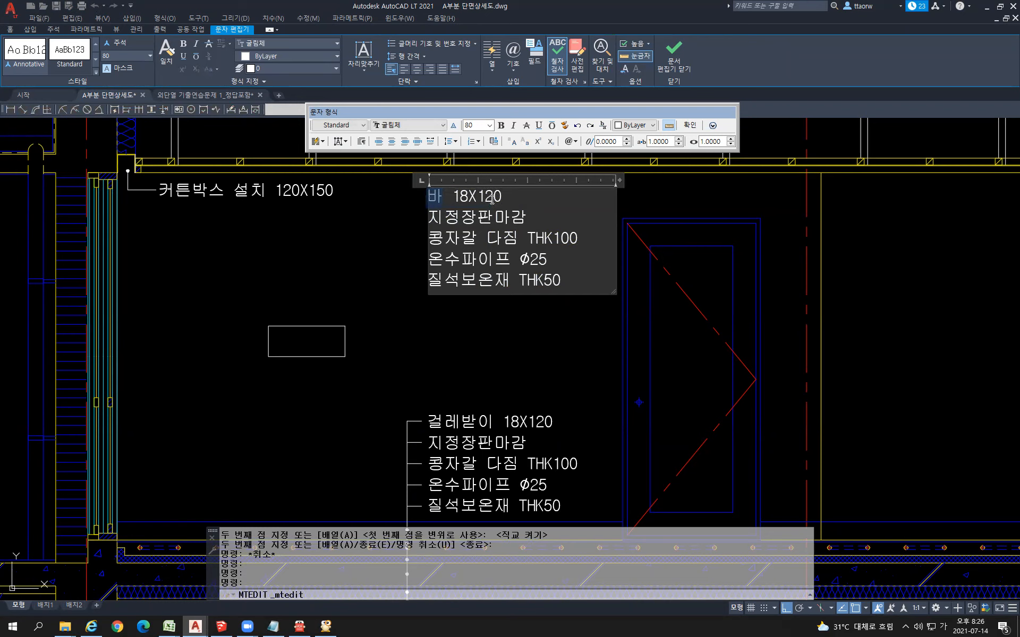
type("자돌림")
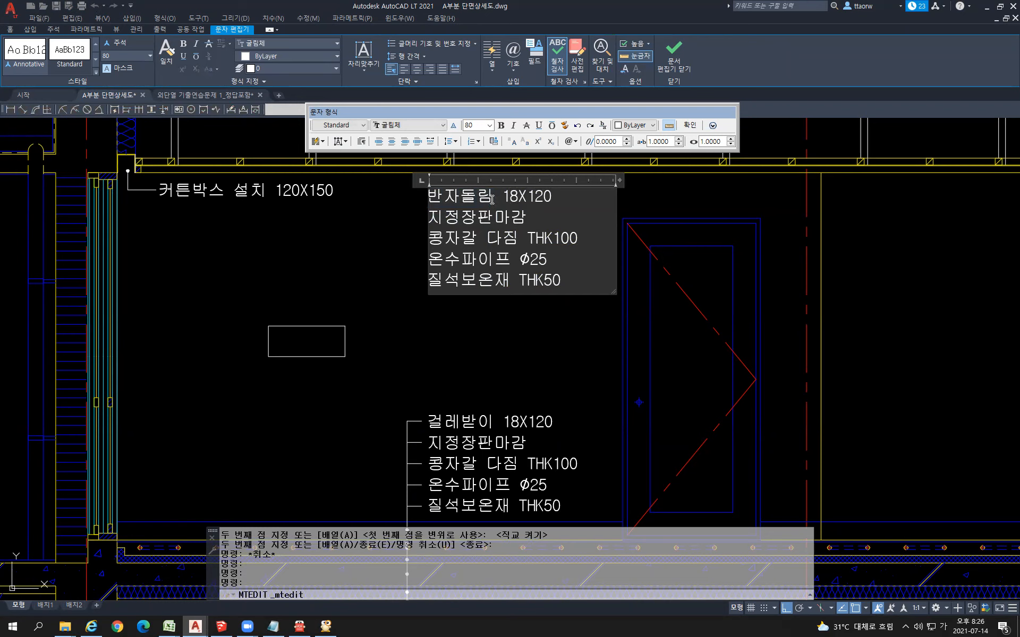
key("Right")
type("45")
key("Delete")
key("Delete")
type("45")
key("Delete")
key("Delete")
key("Delete")
type("@450")
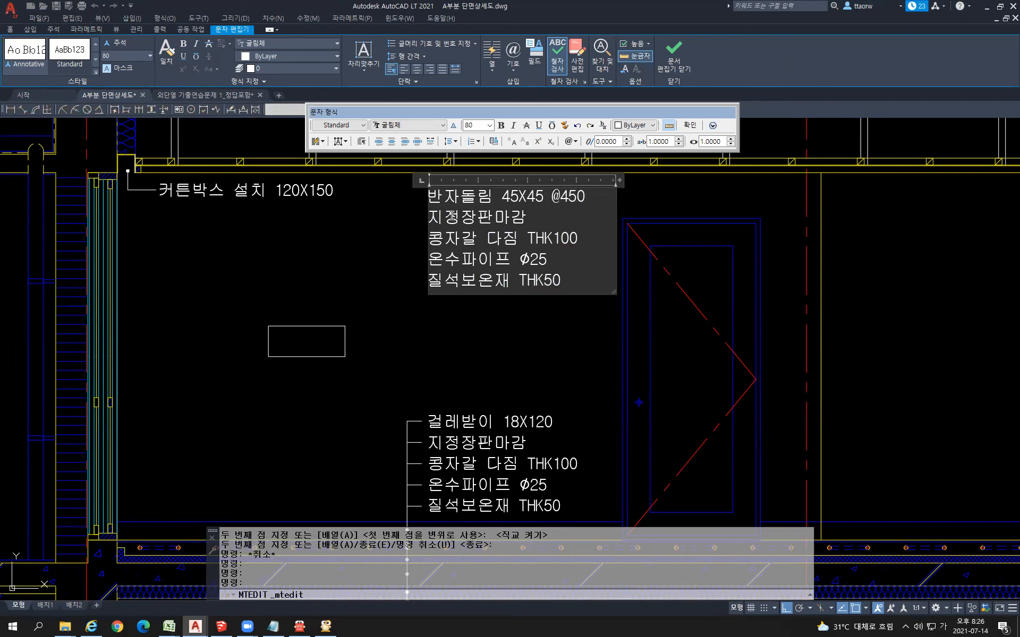
- Replace the second line of the copied ceiling note with "합판 4.5mm"
left_click_drag(429, 216, 523, 225)
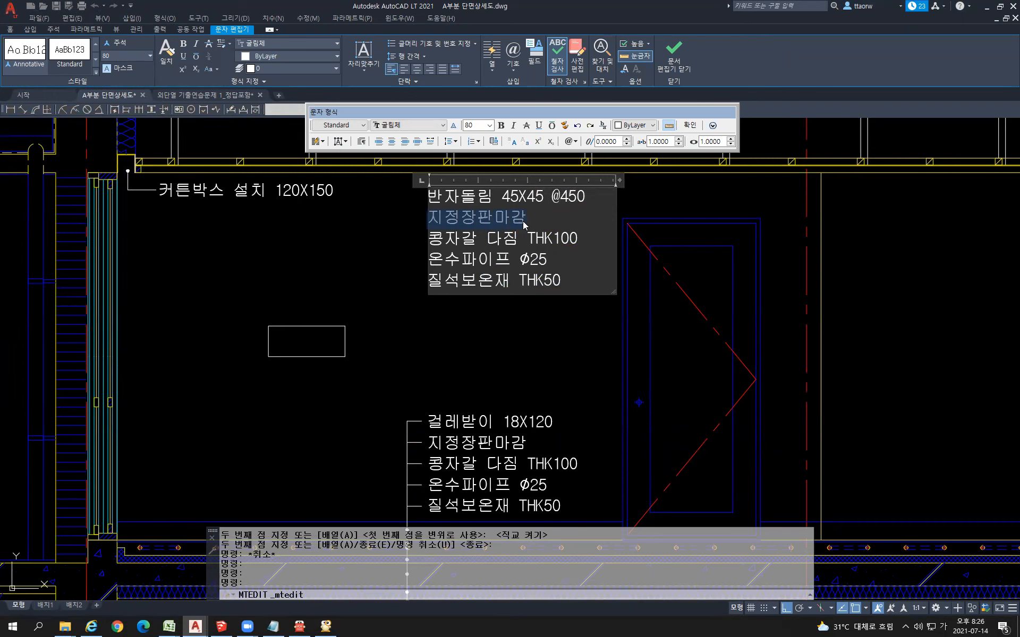
type("합판 ")
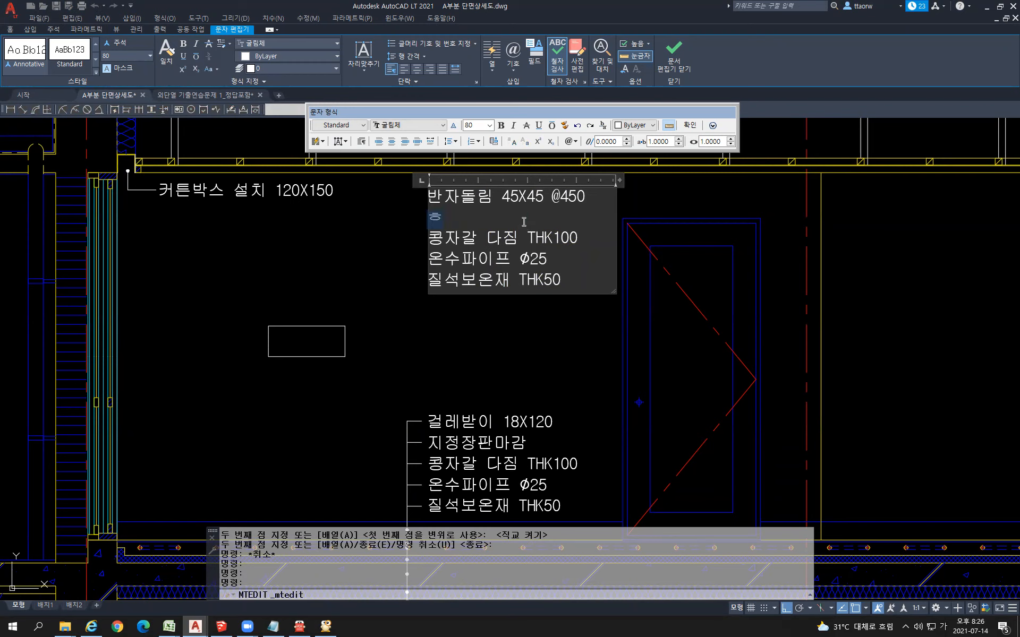
type("4.5")
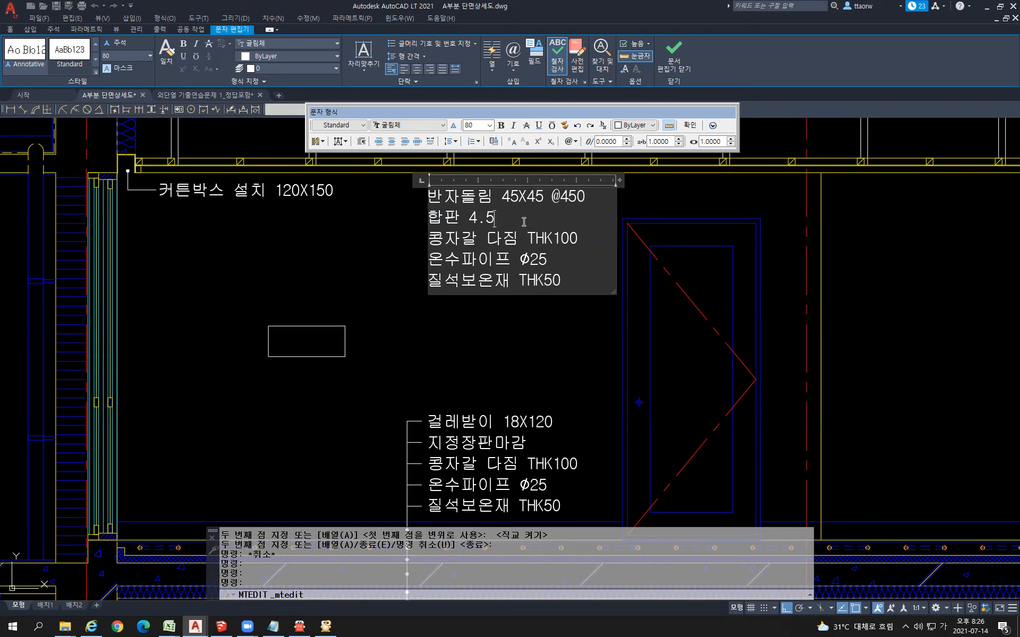
type("mm")
- Remove the words "콩자갈 다짐" from the third line of the copied ceiling note
key("Right")
key("Delete")
key("Delete")
key("Delete")
key("Delete")
key("Delete")
key("Delete")
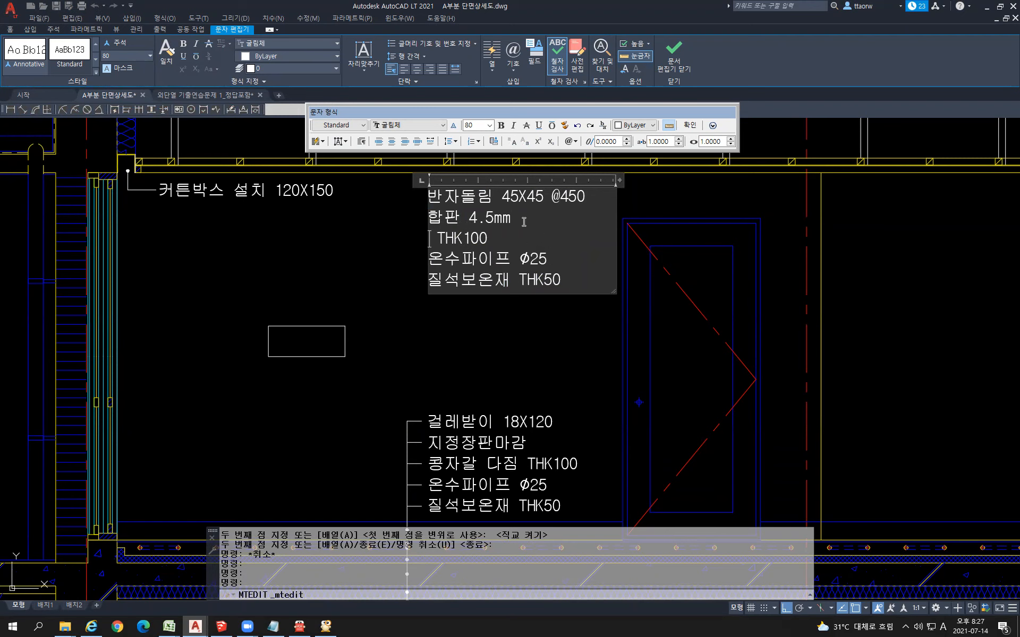
type("반ㄷ")
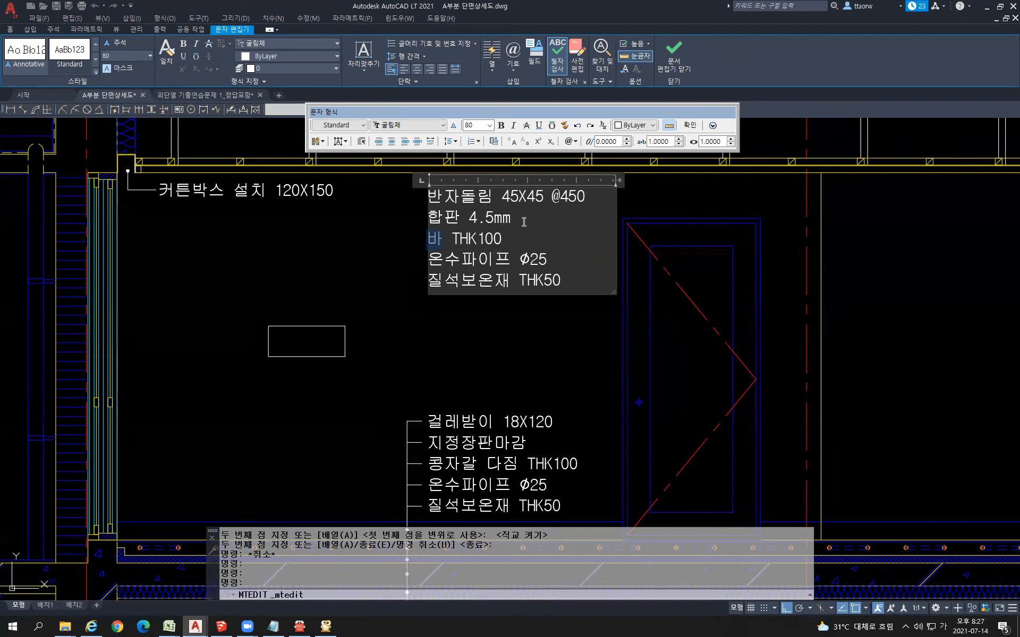
key("BackSpace")
key("BackSpace")
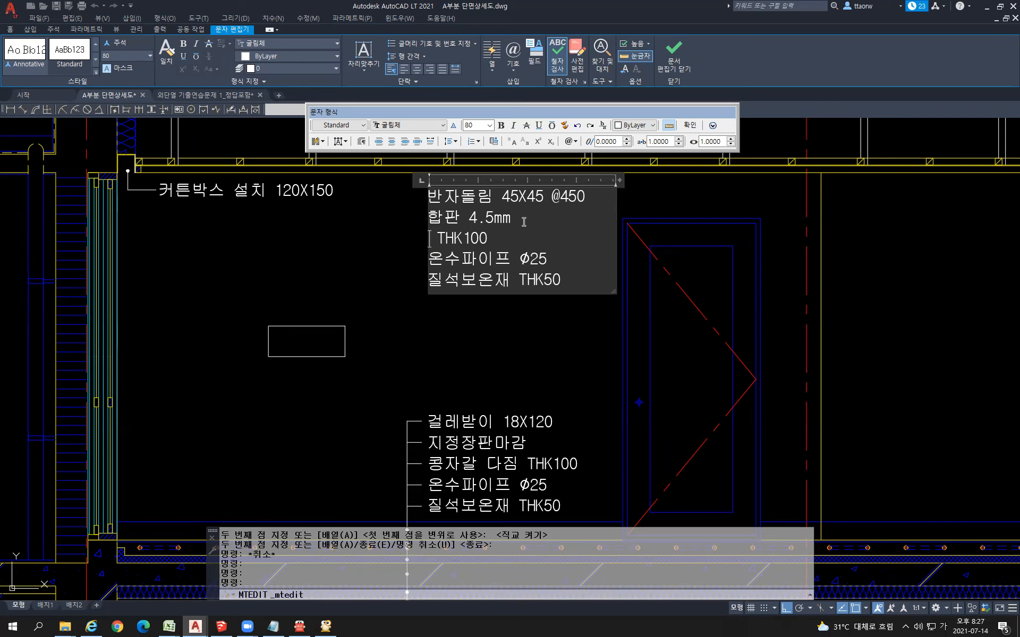
- Switch to the PDF textbook to check the ceiling notes in the answer drawing, and return to the AutoCAD note
left_click(300, 626)
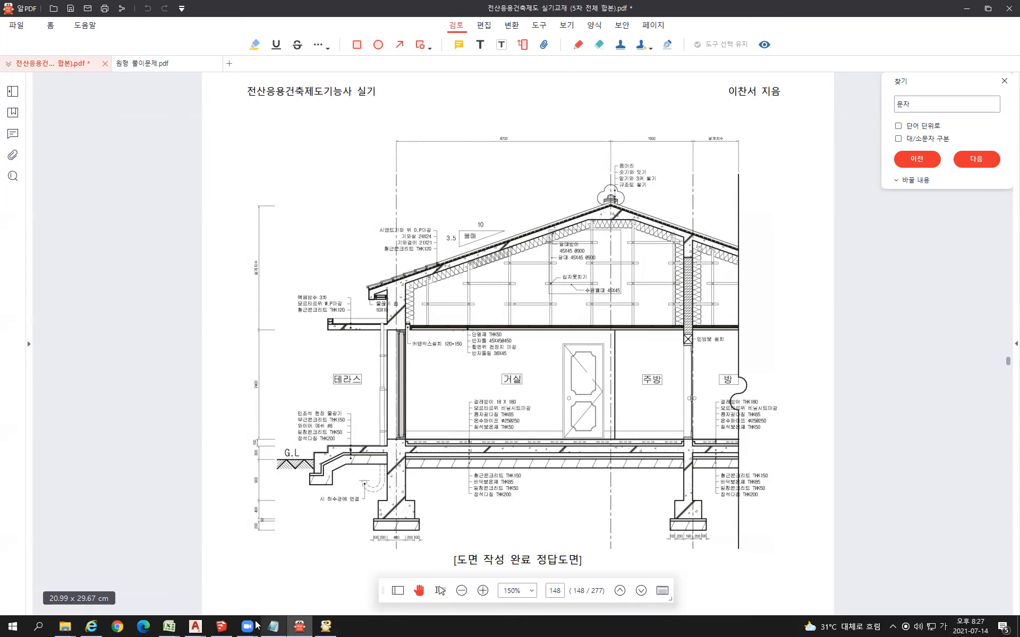
mouse_move(203, 625)
left_click(137, 579)
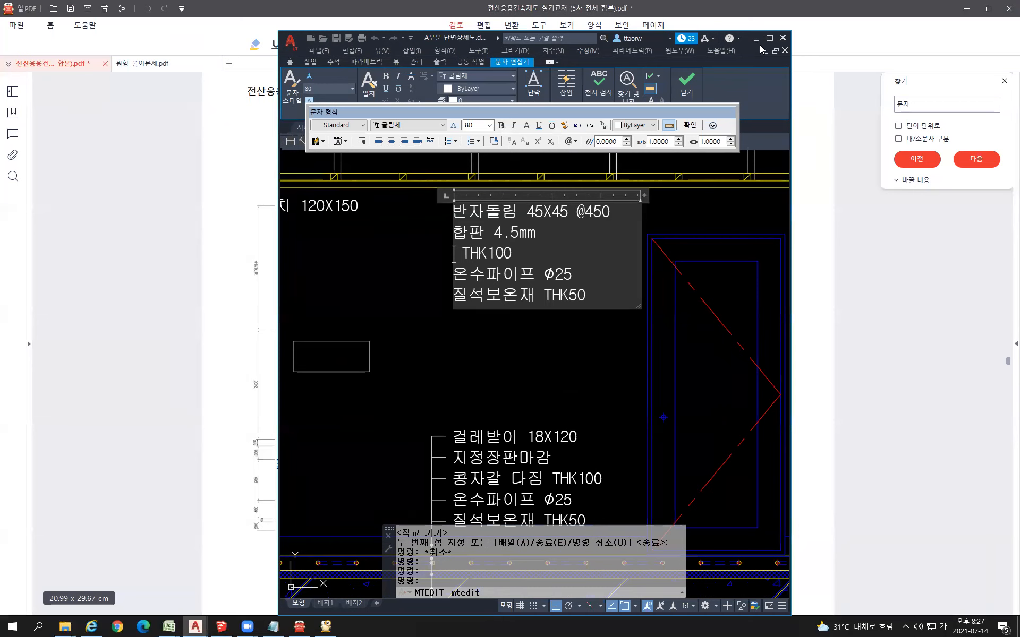
- Change the item name in the ceiling note's first line to "반자틀"
left_click(549, 230)
key("Delete")
key("Delete")
type("틀")
- Complete the third line of the ceiling note as "반자돌림 36X45"
key("Down")
key("Left")
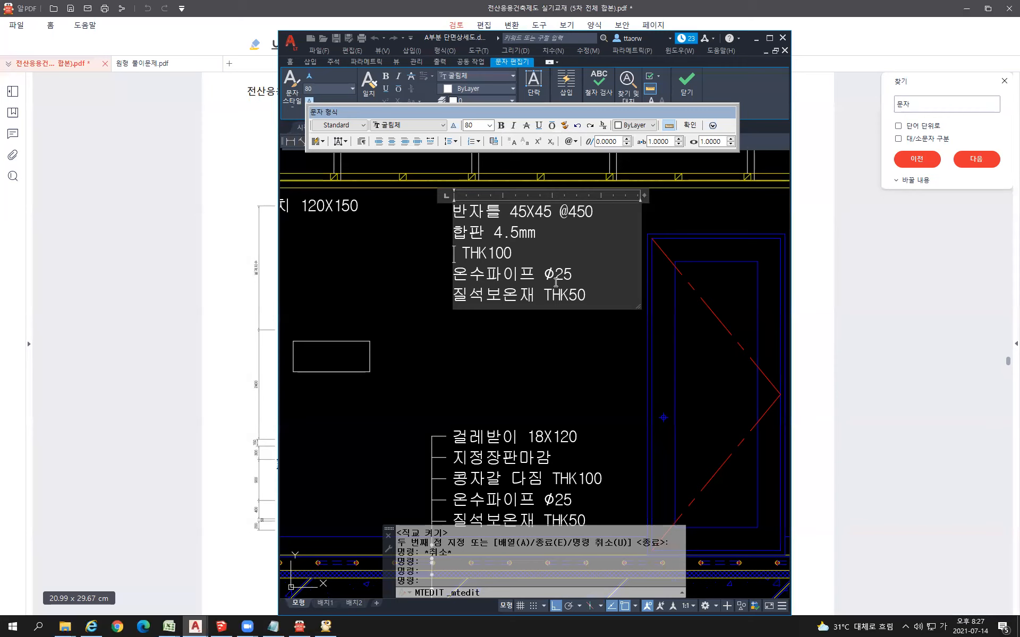
type("반자돌림 ")
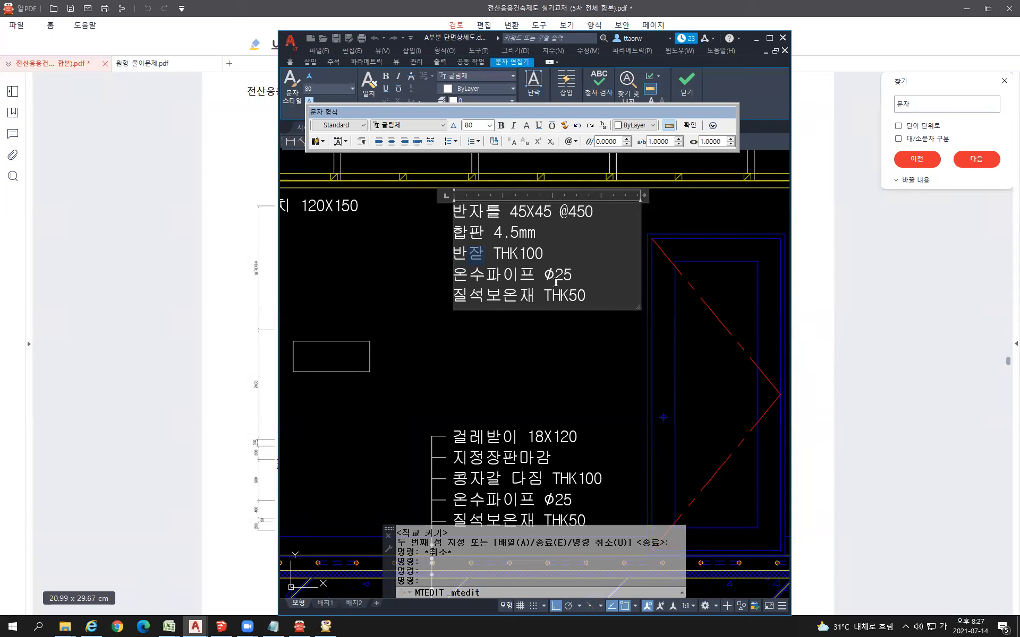
type("36")
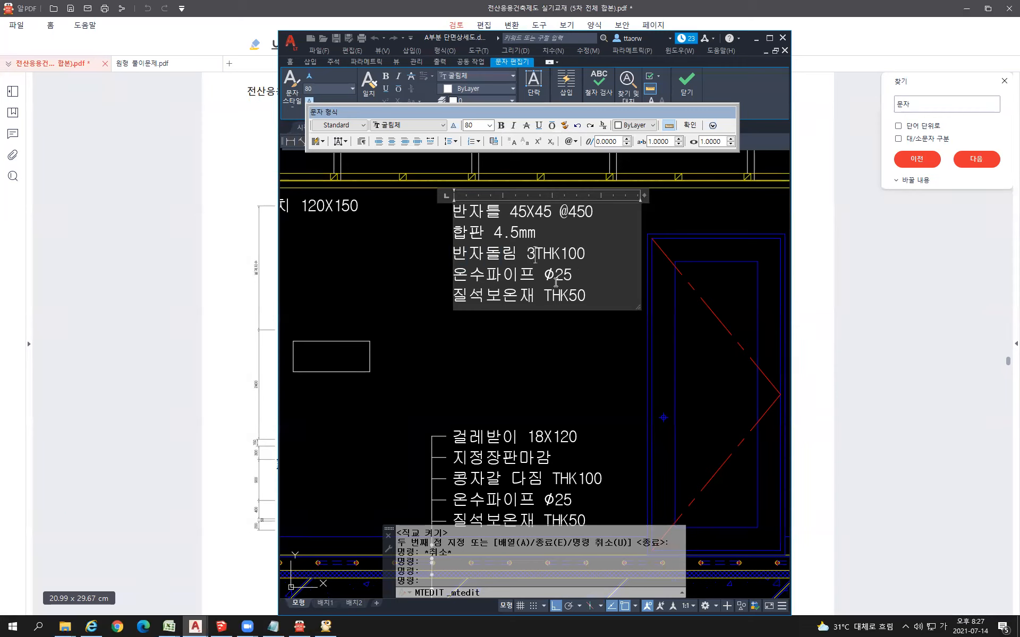
key("Delete")
key("Delete")
key("Delete")
type("X45")
key("Delete")
key("Delete")
- Replace the last two lines of the ceiling note with the single line "천장벽지 마감" and finish the text edit
key("Left")
key("Left")
key("Left")
key("Left")
key("Left")
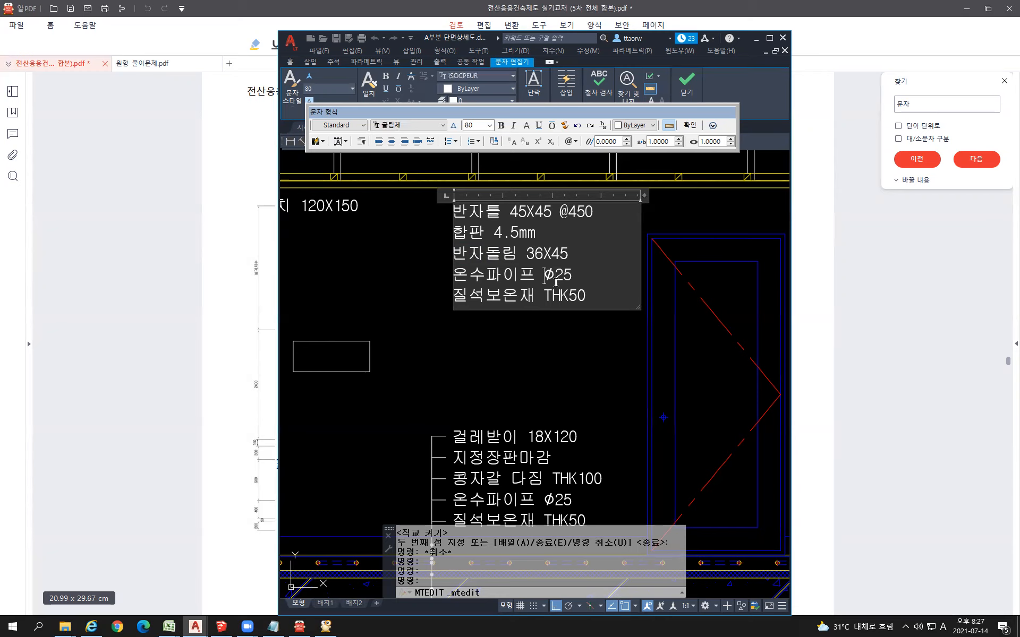
key("BackSpace")
key("Delete")
key("Delete")
key("Delete")
key("Delete")
key("Delete")
key("Delete")
key("Delete")
key("Delete")
key("Delete")
key("Delete")
key("Delete")
key("Delete")
key("Delete")
key("Delete")
key("Delete")
key("Delete")
key("Delete")
key("Delete")
key("Delete")
key("Delete")
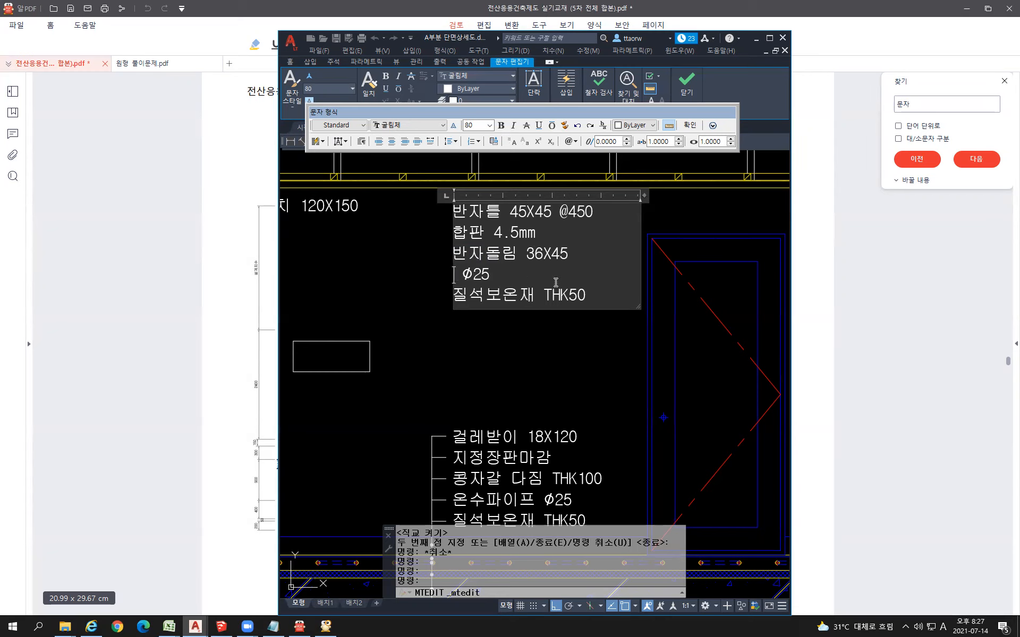
type("cjs")
key("BackSpace")
key("BackSpace")
key("BackSpace")
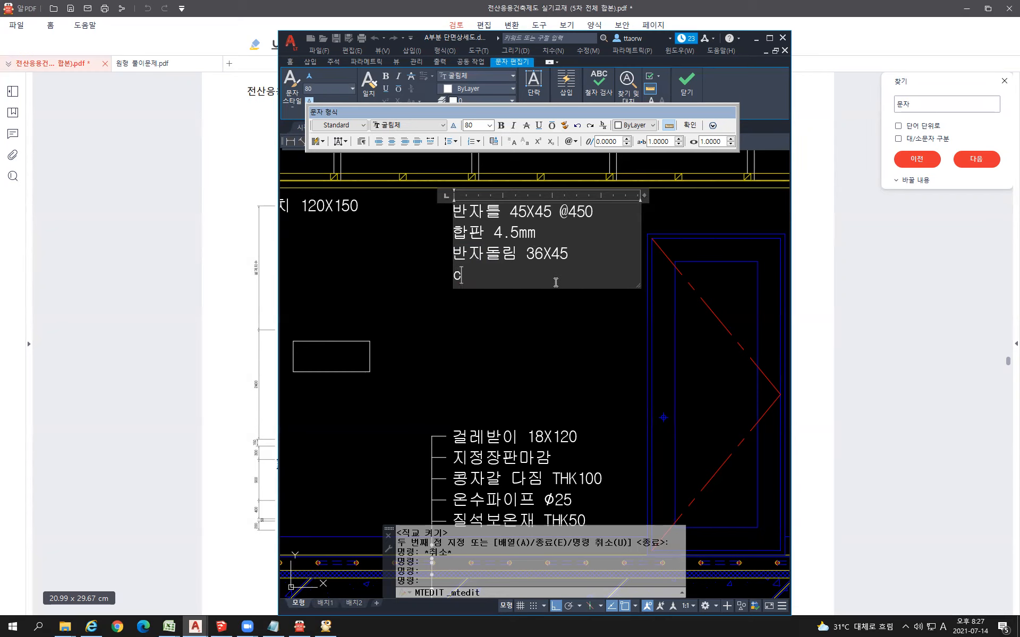
key("Hangul")
type("천장벽지 마감")
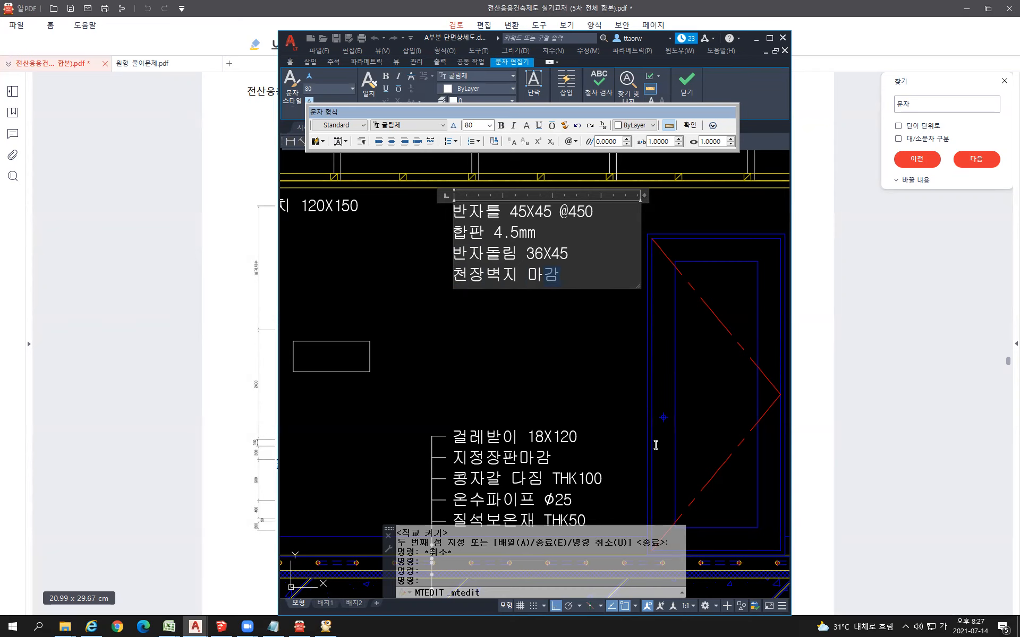
left_click(597, 361)
scroll(645, 310, "down", 4)
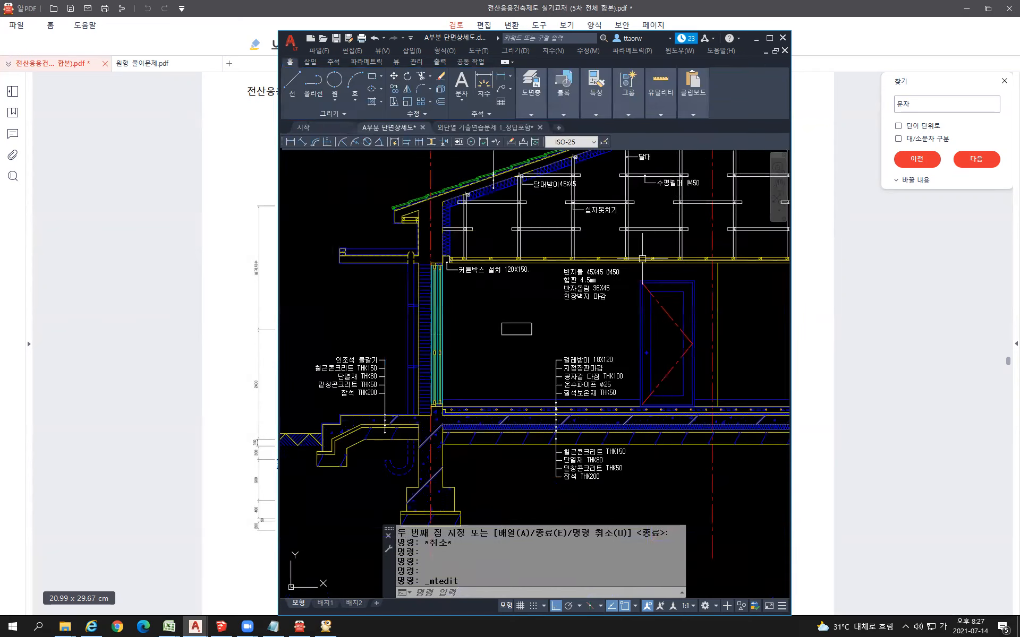
- Maximize the AutoCAD window on the section drawing
left_click(769, 38)
scroll(526, 311, "up", 2)
scroll(526, 310, "up", 3)
scroll(448, 339, "down", 3)
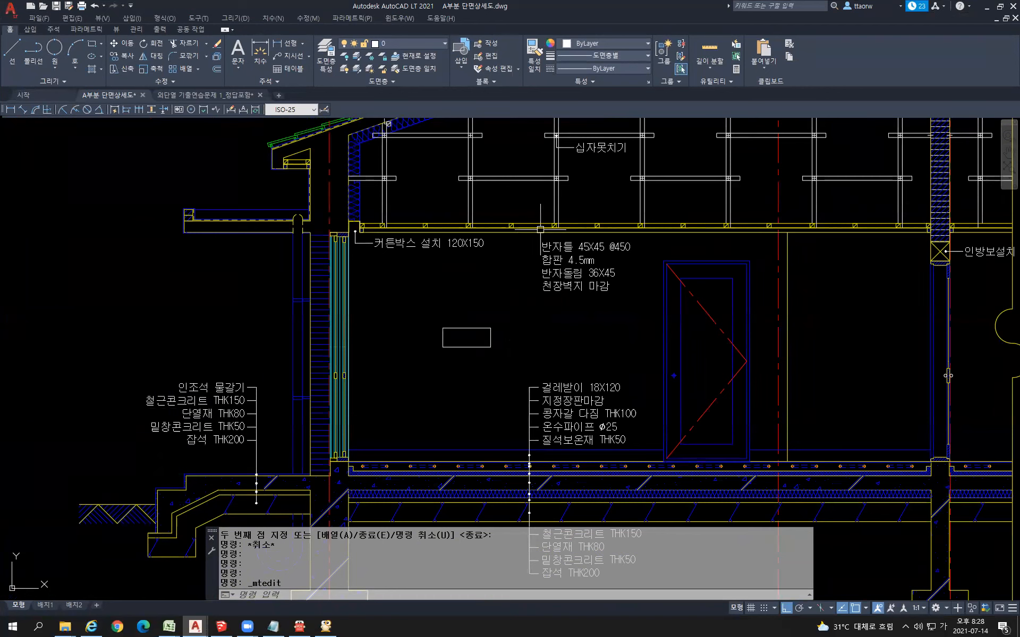
left_click(519, 357)
left_click(474, 328)
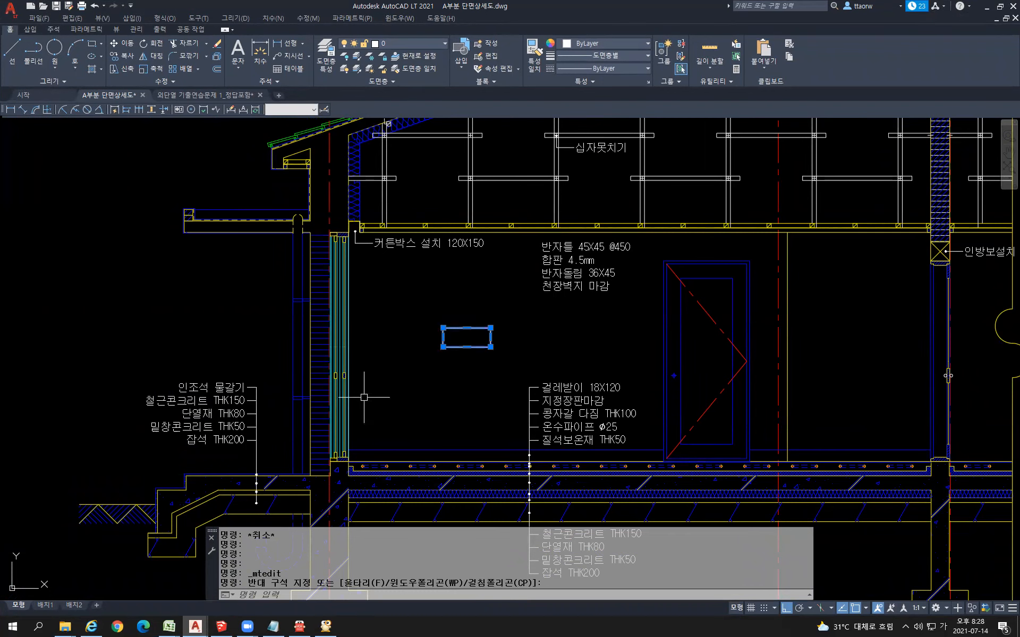
key("Return")
type("m")
key("Escape")
key("Escape")
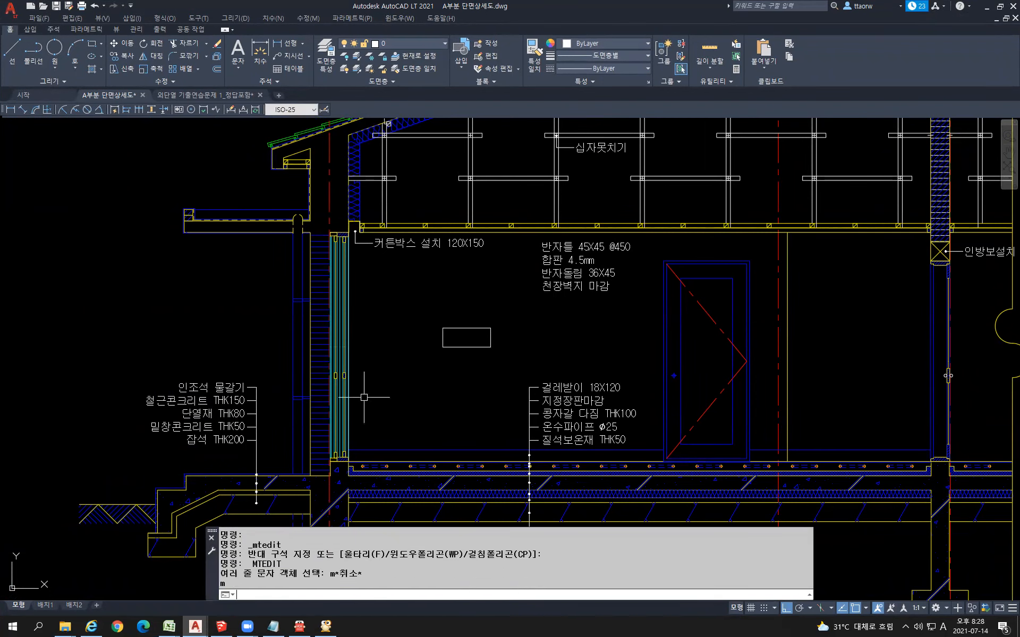
- Move the label rectangle toward the door so it sits between the ceiling note and the floor-finish notes
type("m")
key("Return")
left_click(469, 355)
left_click(449, 343)
key("Return")
left_click(423, 394)
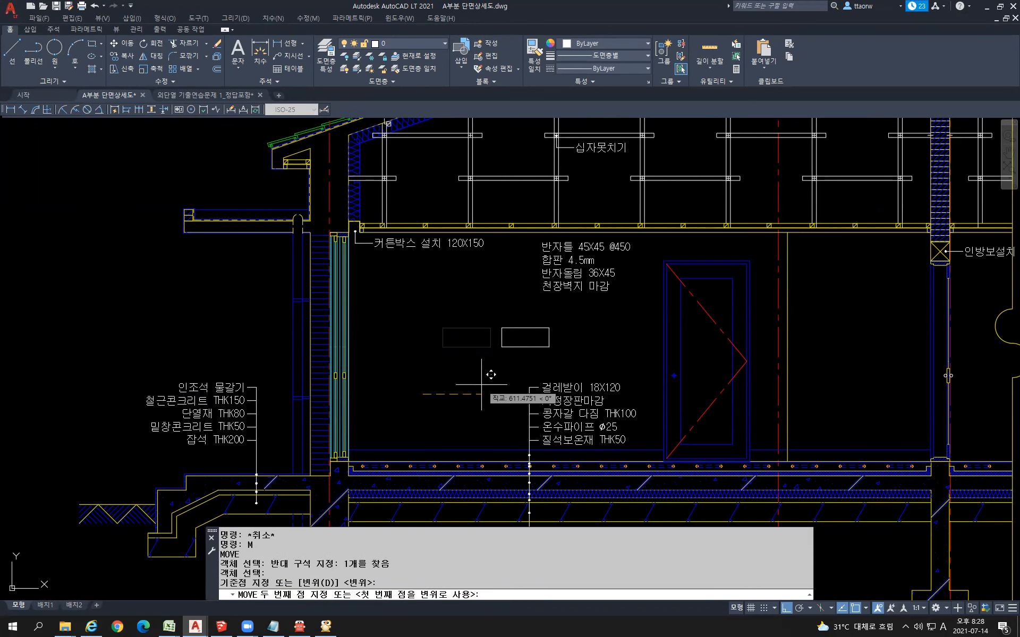
key("F8")
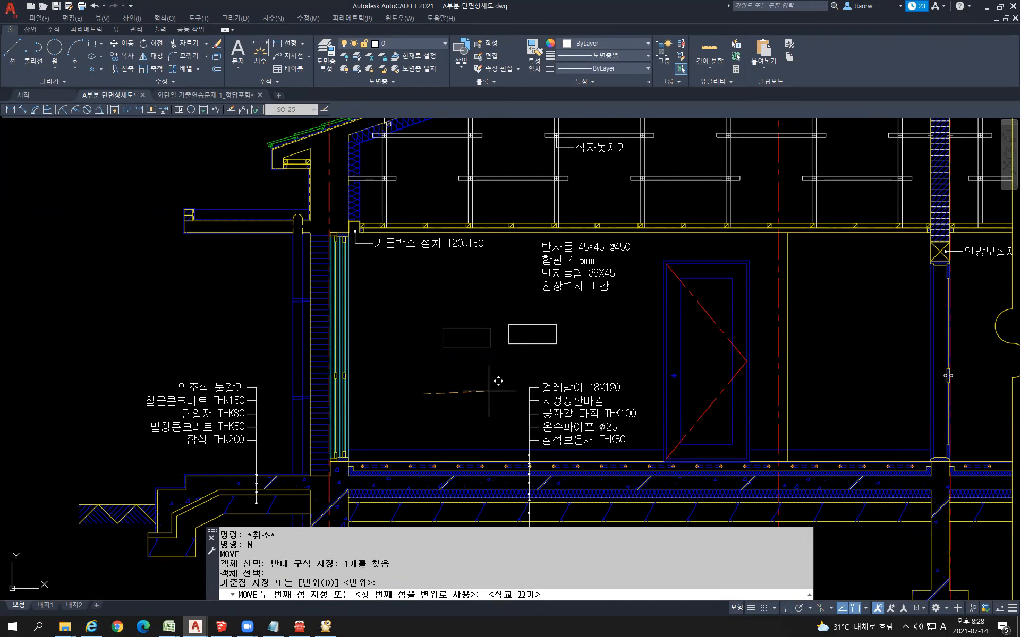
left_click(487, 392)
scroll(528, 360, "up", 2)
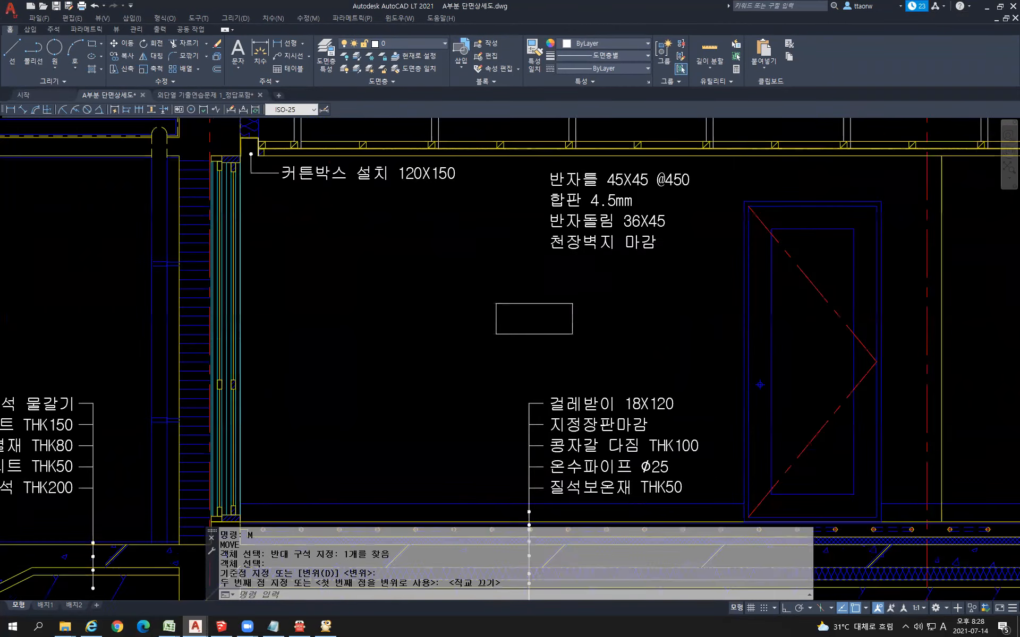
scroll(530, 362, "up", 2)
key("Escape")
key("Escape")
type("MT")
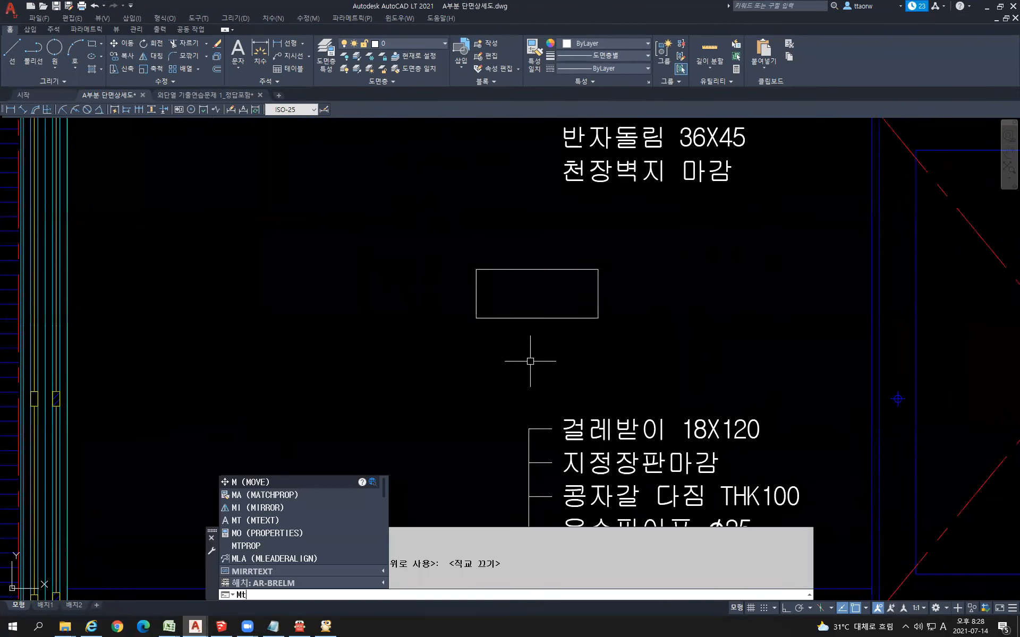
key("Return")
left_click(470, 274)
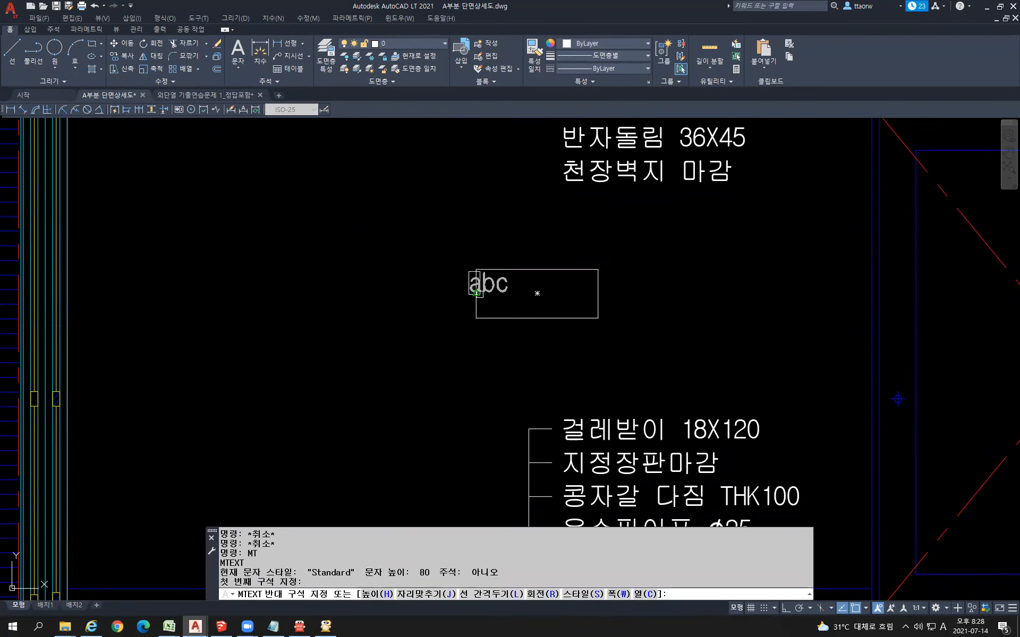
left_click(476, 293)
key("Escape")
key("Escape")
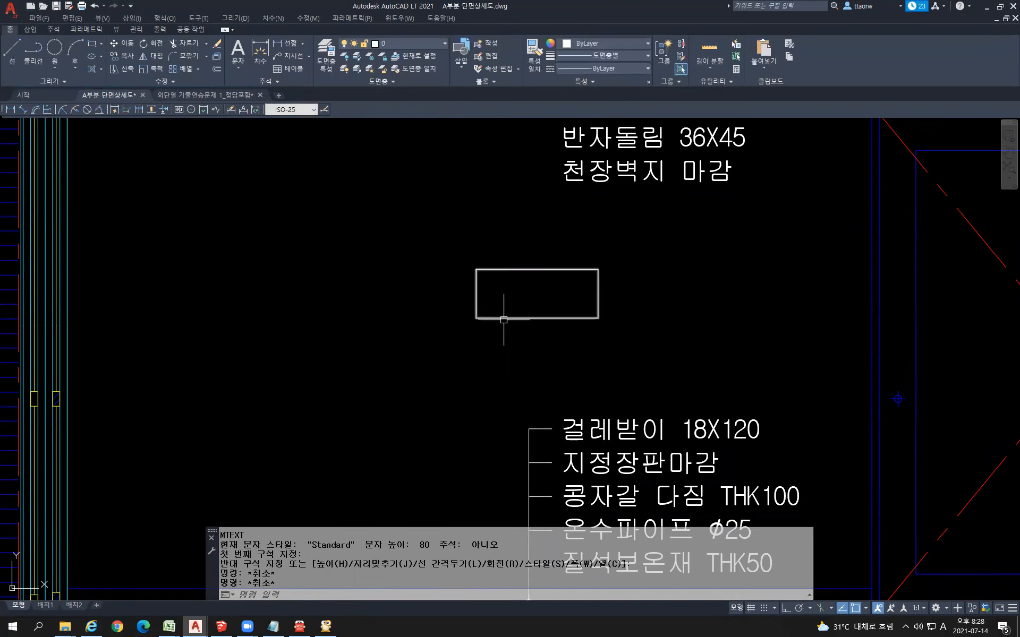
- Add multiline text "거실" at height 160, justified middle center, inside the label rectangle between the ceiling and floor notes
type("MT")
key("Return")
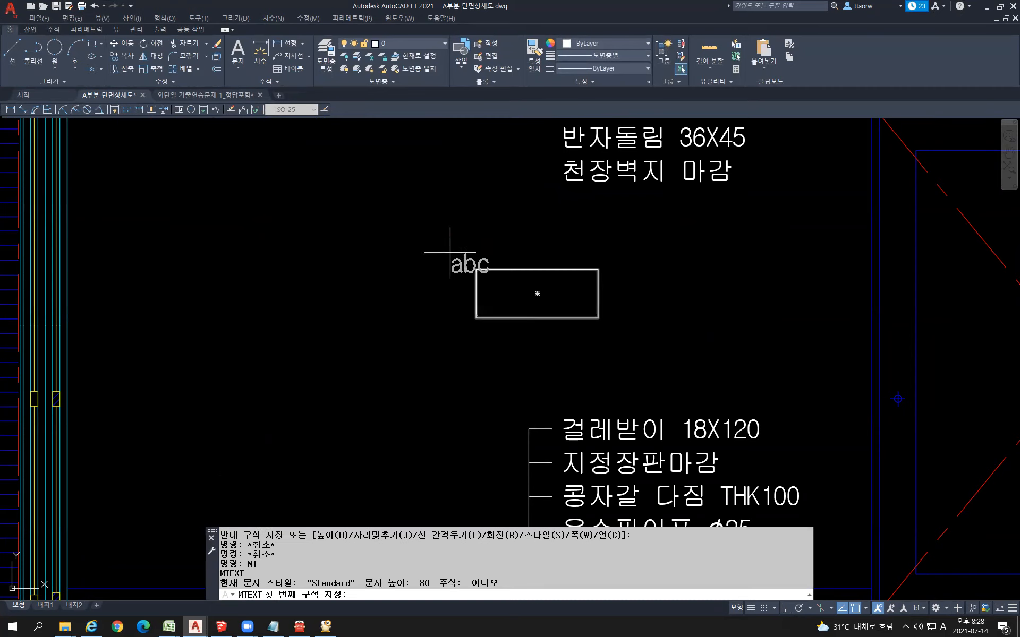
left_click(474, 271)
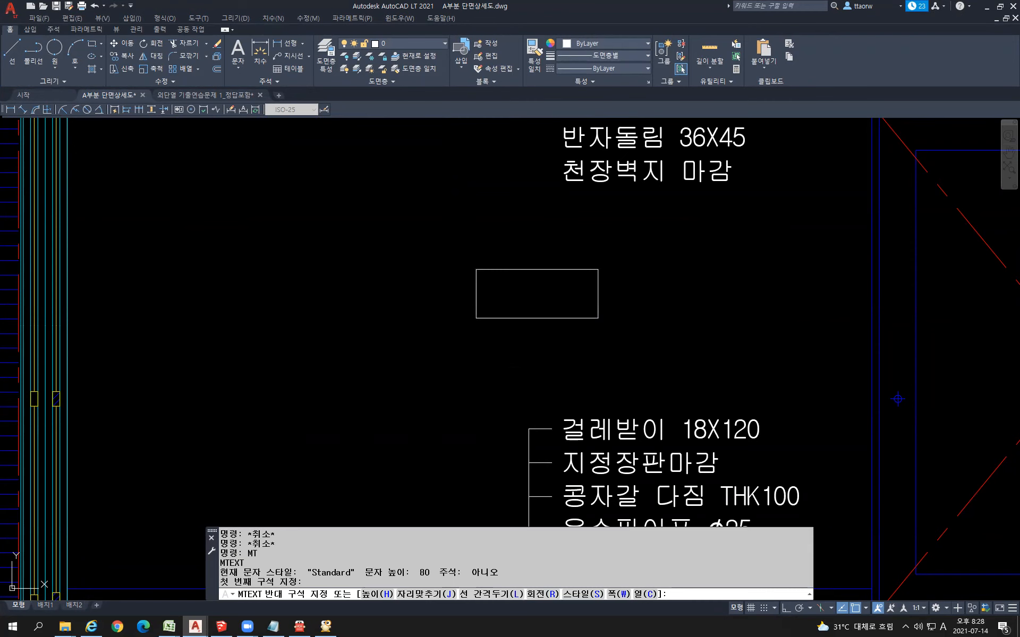
left_click(598, 319)
left_click(491, 206)
type("160")
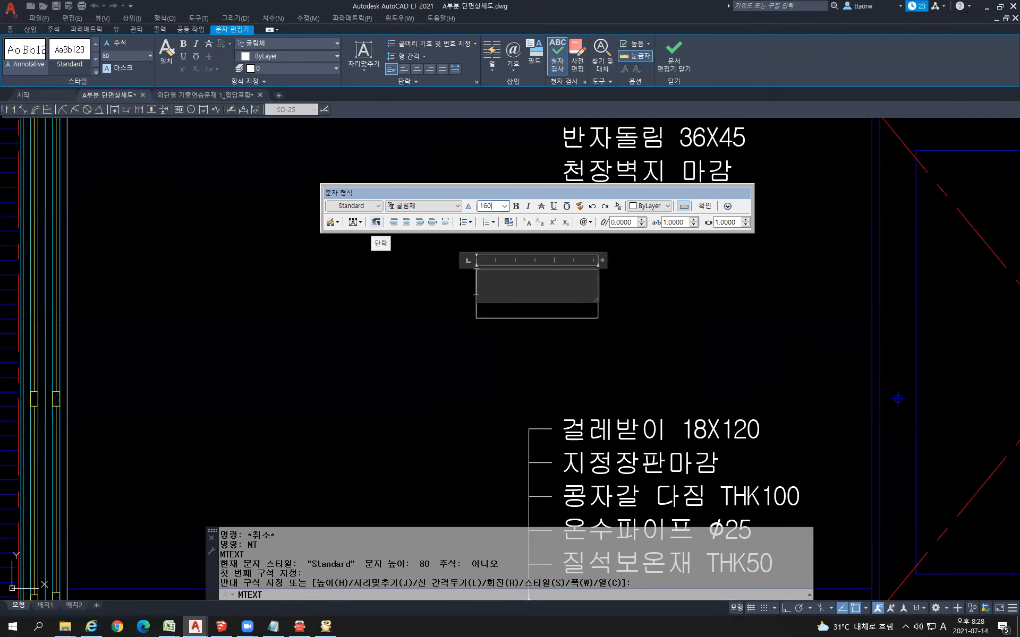
left_click(358, 223)
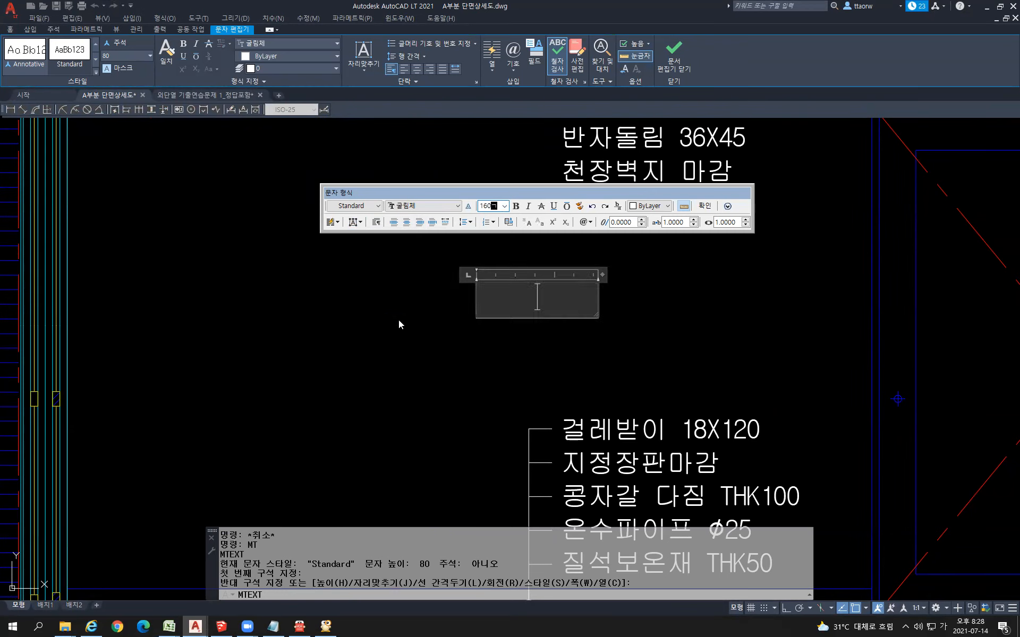
left_click(531, 305)
type("거실")
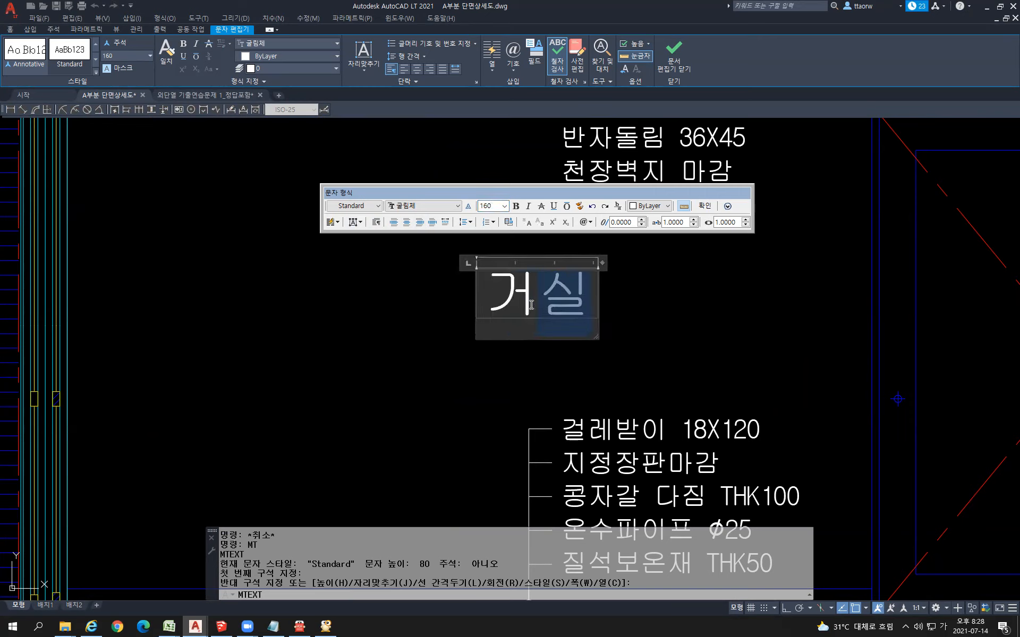
left_click(669, 336)
- Copy the boxed 거실 label straight across with ortho on into the space between the door partition and the inner wall
scroll(668, 337, "down", 6)
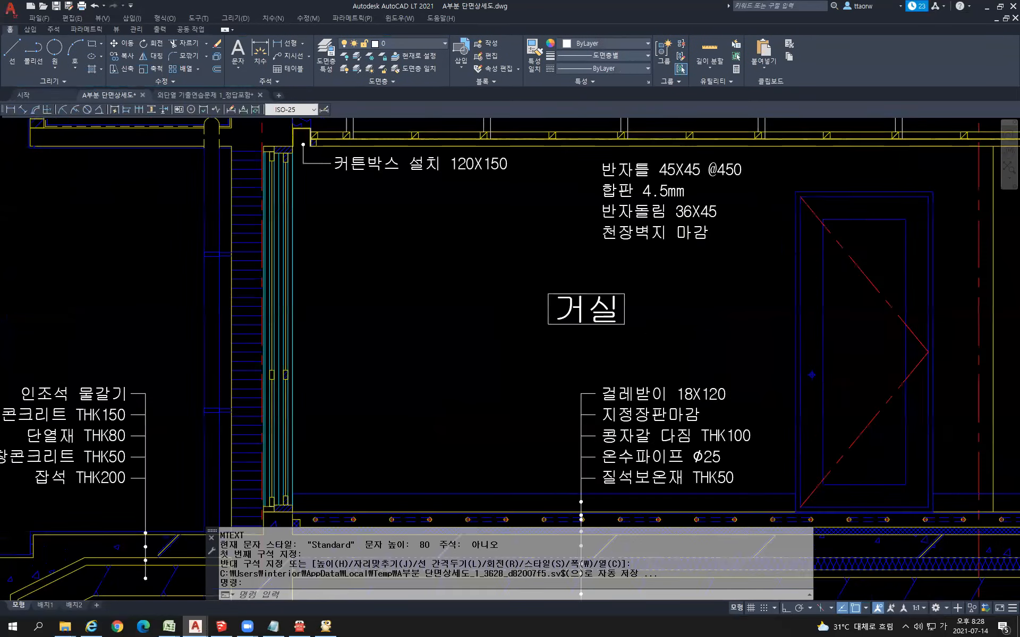
middle_click_drag(712, 342, 617, 222)
scroll(611, 220, "up", 2)
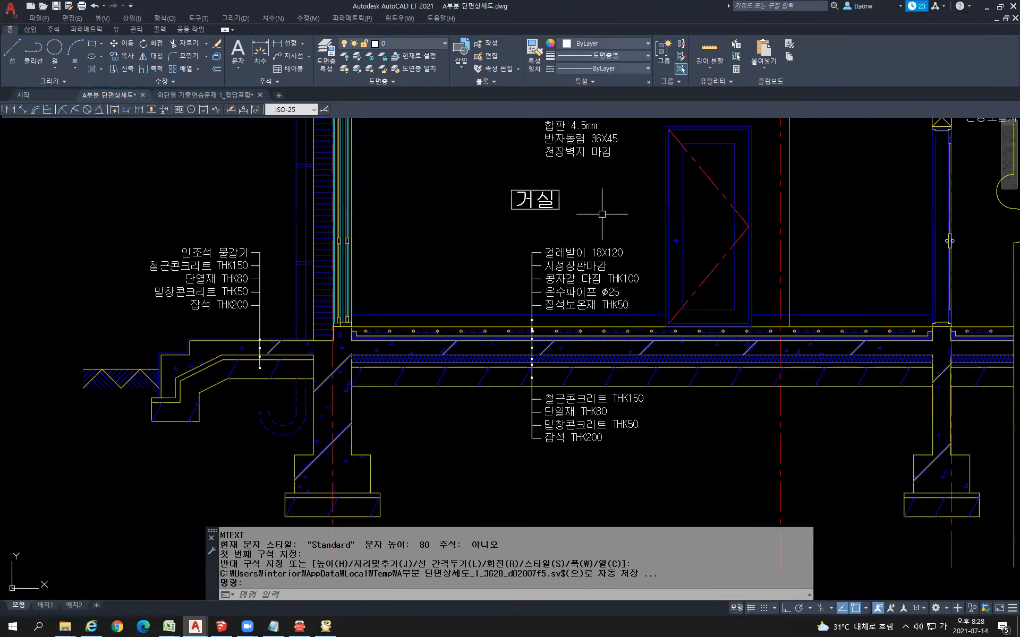
scroll(600, 213, "up", 3)
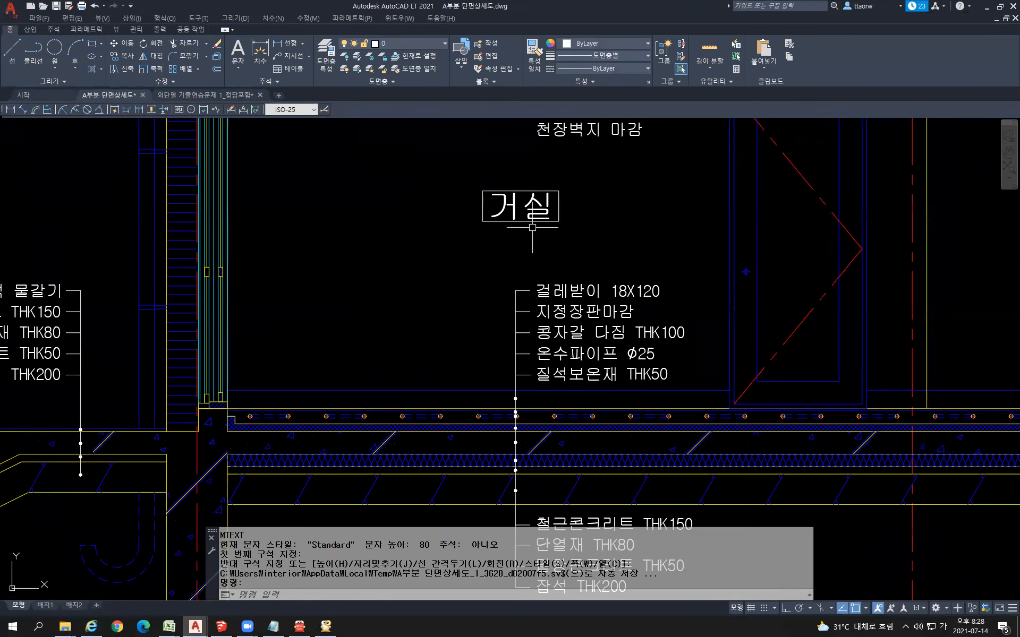
key("Hangul")
type("c")
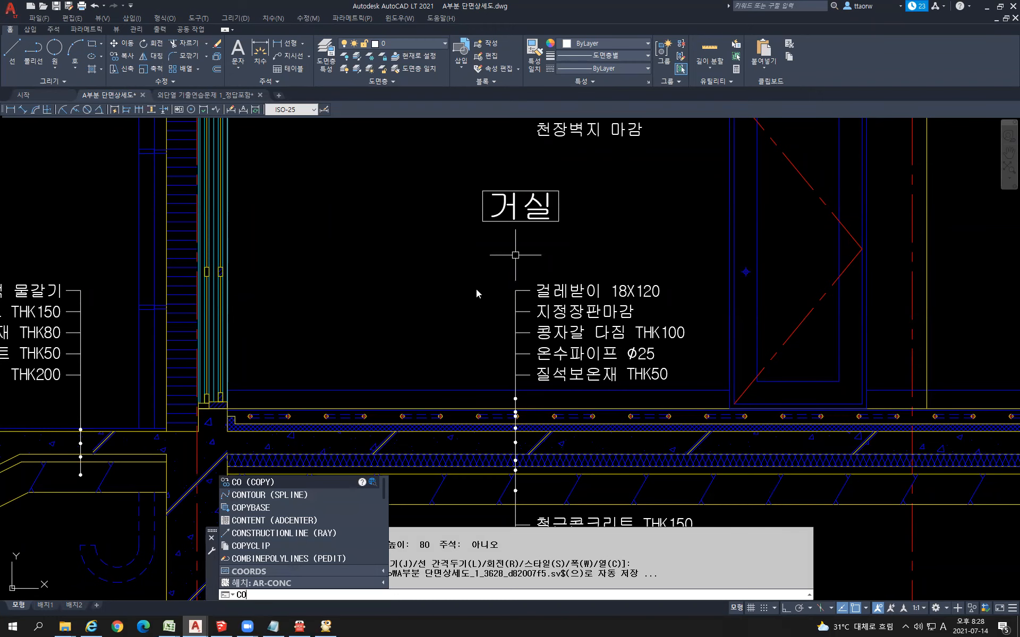
key("Return")
left_click(578, 245)
left_click(429, 146)
scroll(391, 258, "down", 4)
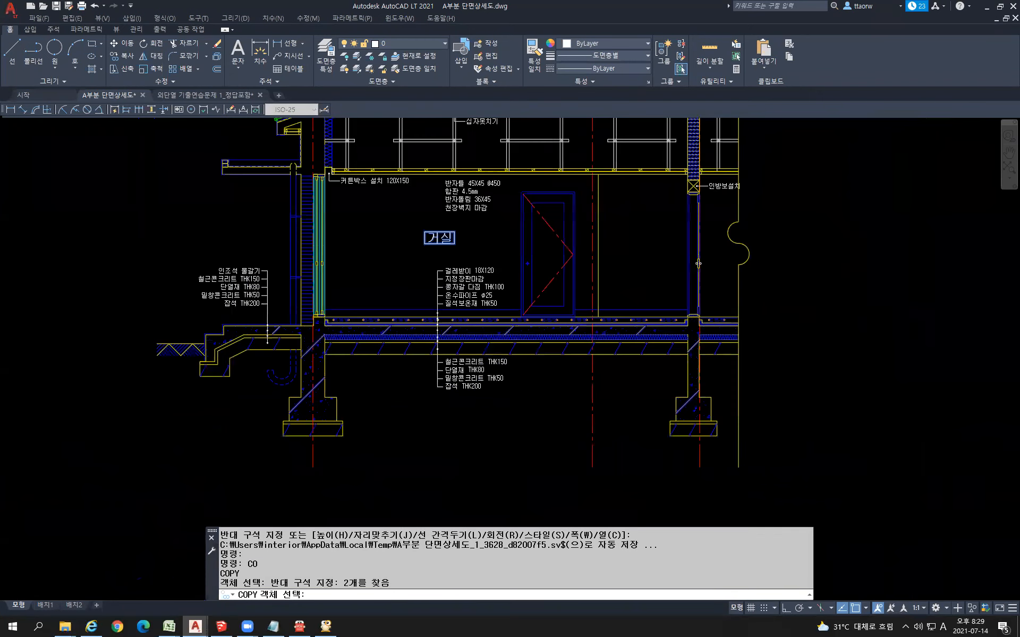
scroll(388, 256, "down", 2)
key("Return")
left_click(396, 405)
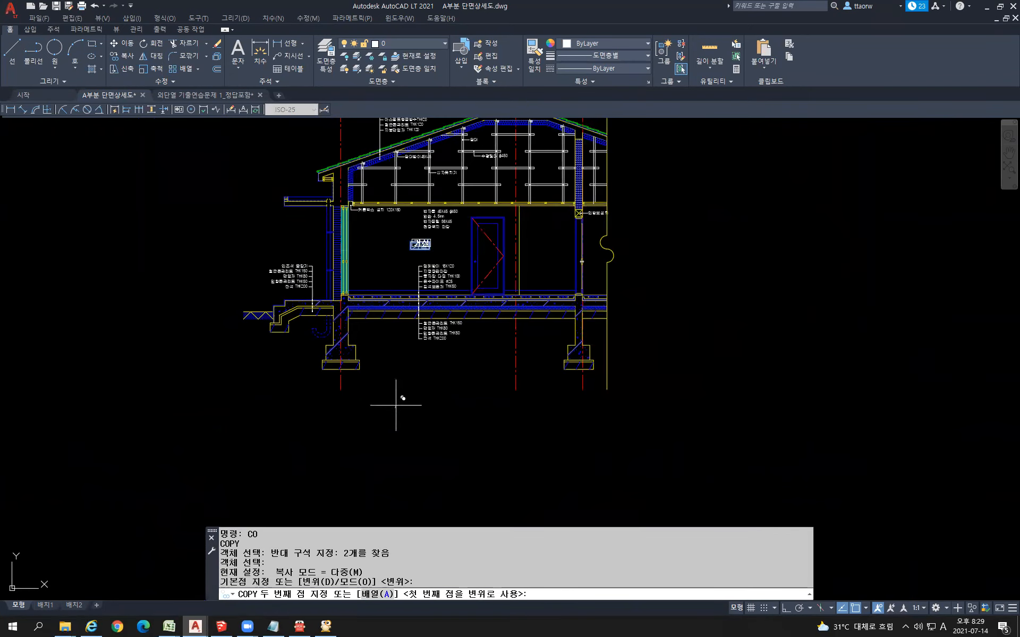
key("F8")
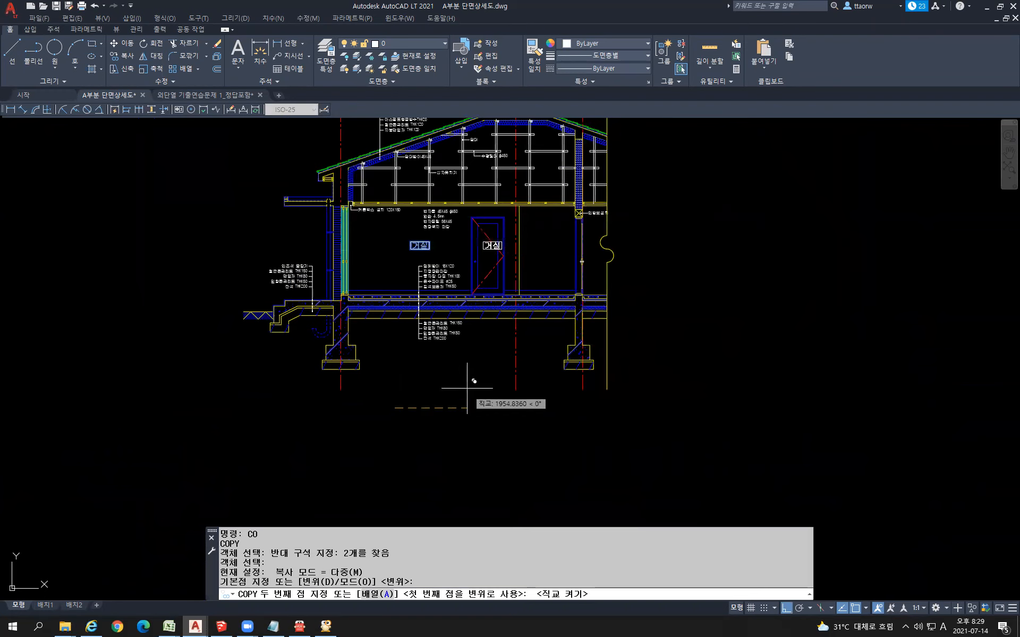
left_click(528, 407)
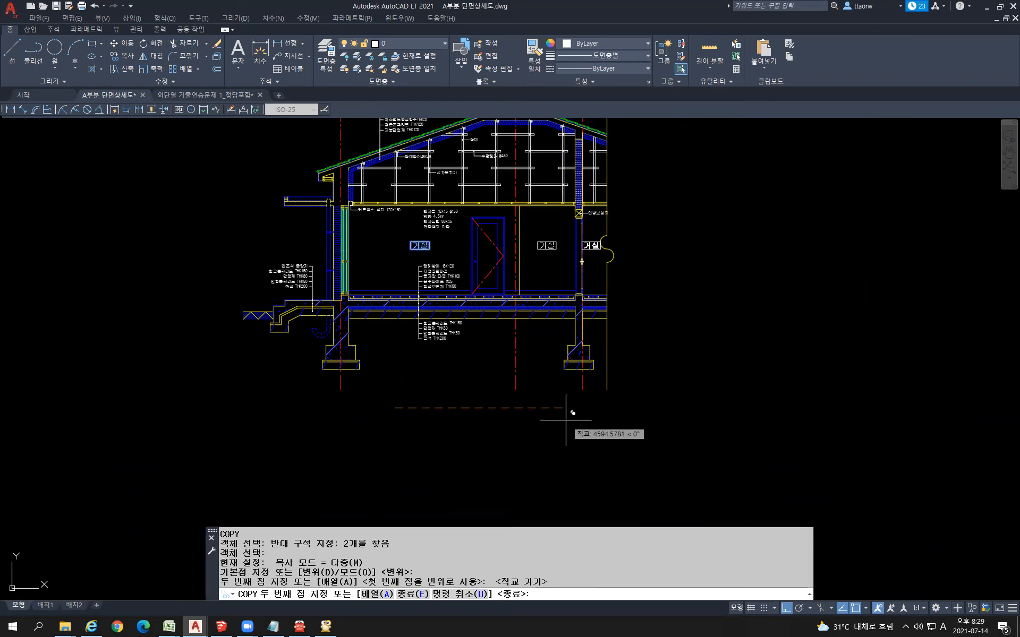
- Place two more copies of the boxed label at the same height: past the inner wall and outside the living-room window
left_click(565, 411)
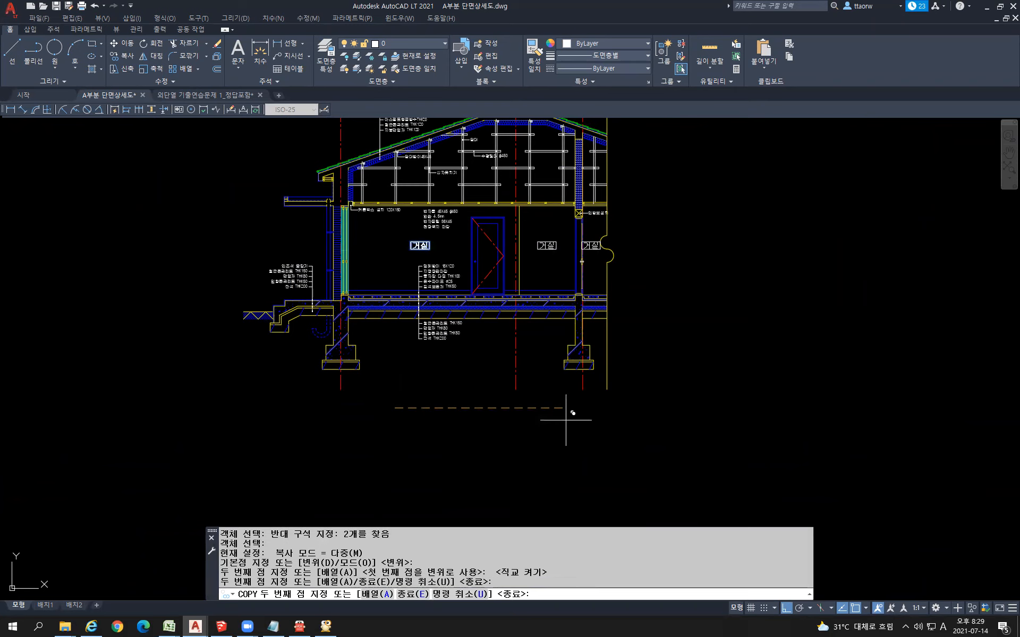
left_click(272, 406)
key("Return")
- Change the copied label between the door partition and the inner wall to "부엌"
middle_click_drag(316, 326, 620, 378)
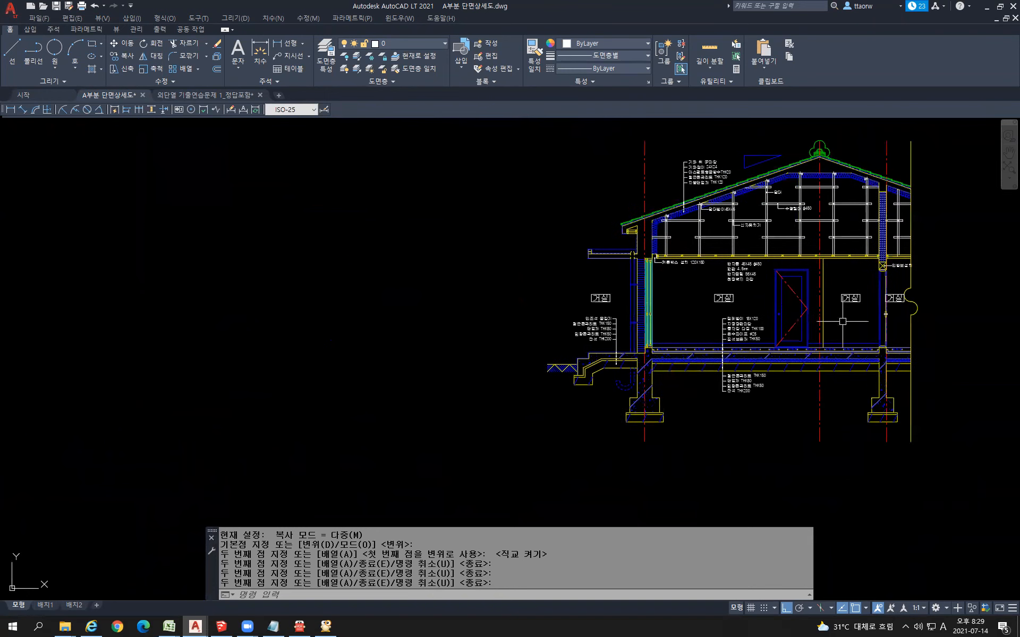
scroll(850, 298, "up", 8)
middle_click_drag(826, 281, 735, 285)
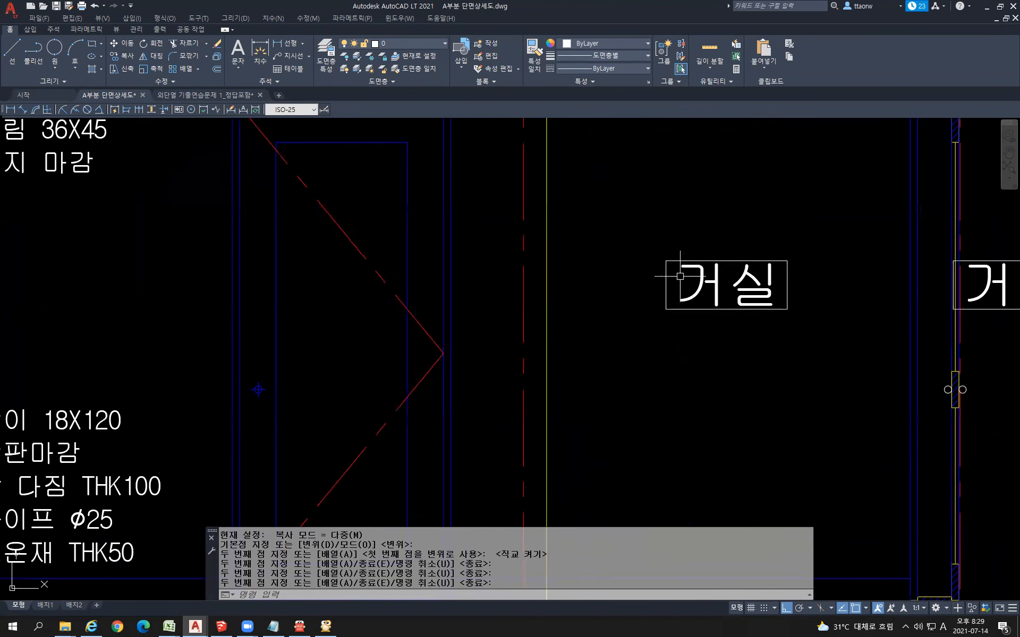
left_click(700, 282)
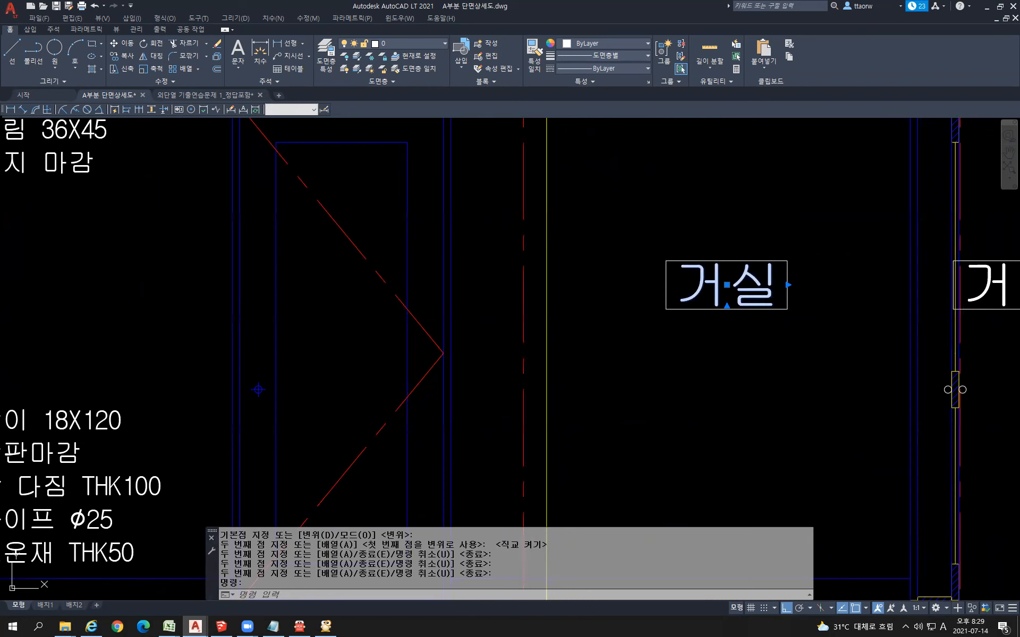
double_click(700, 282)
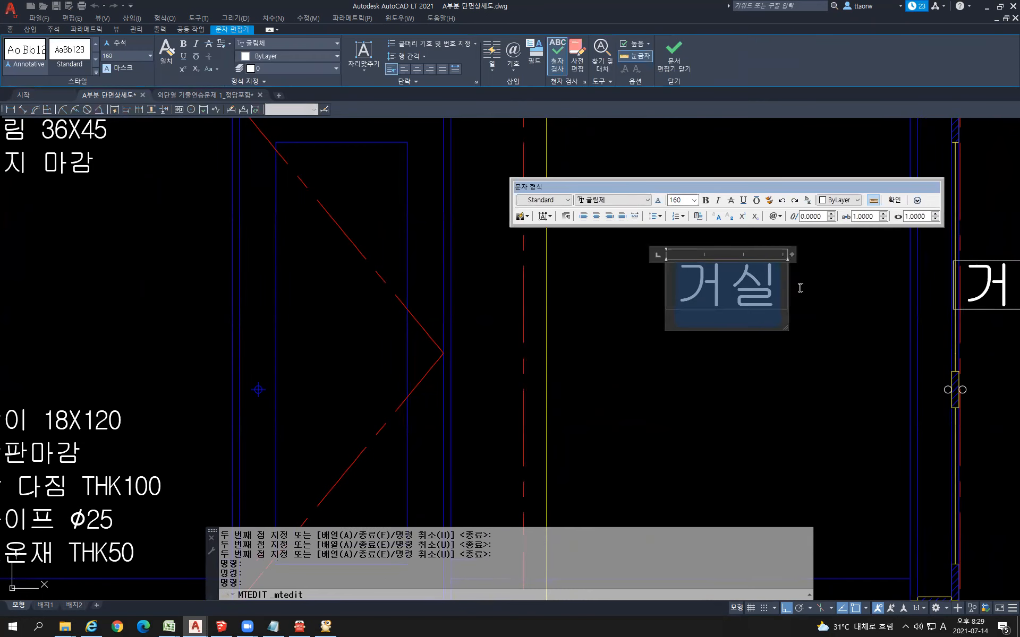
type("qn")
key("BackSpace")
key("BackSpace")
key("Hangul")
type("붕엌")
left_click(732, 401)
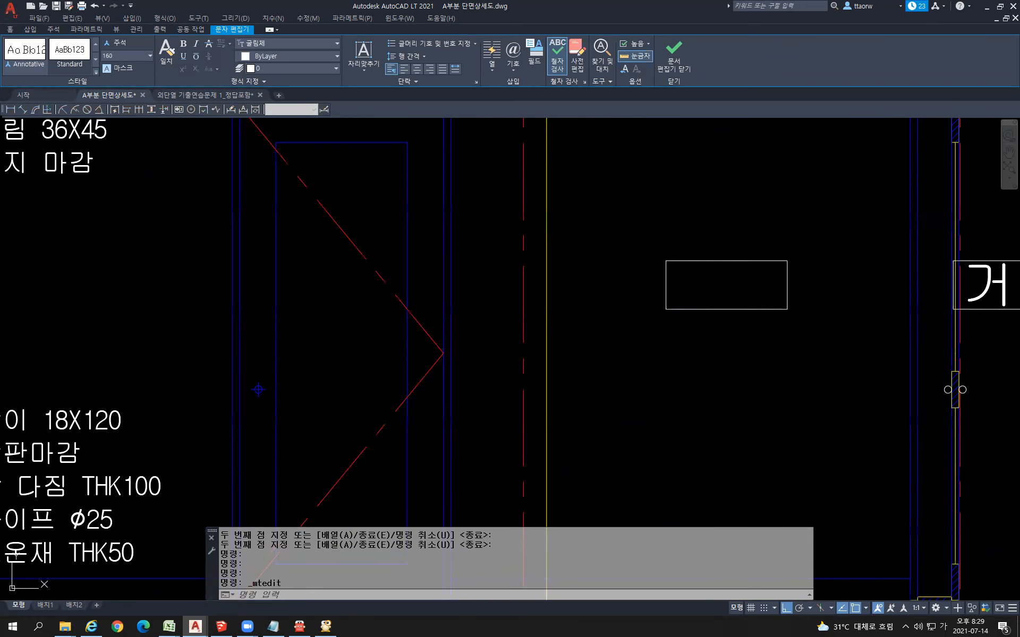
- Check the kitchen's name on the floor plan image and change the 부엌 label in the section to "주방"
scroll(732, 401, "down", 2)
scroll(732, 401, "down", 2)
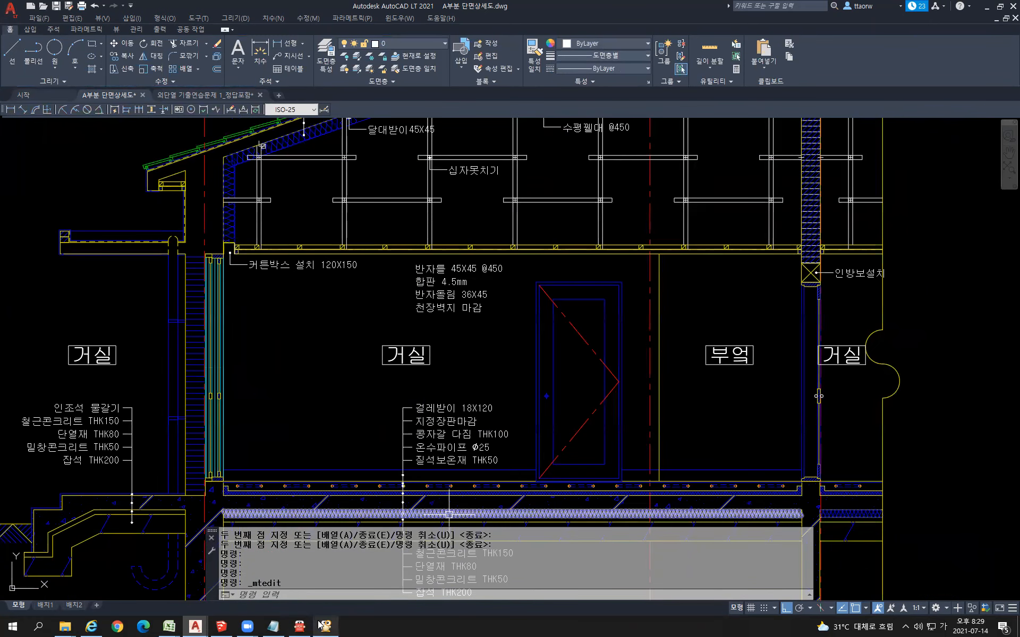
left_click(326, 626)
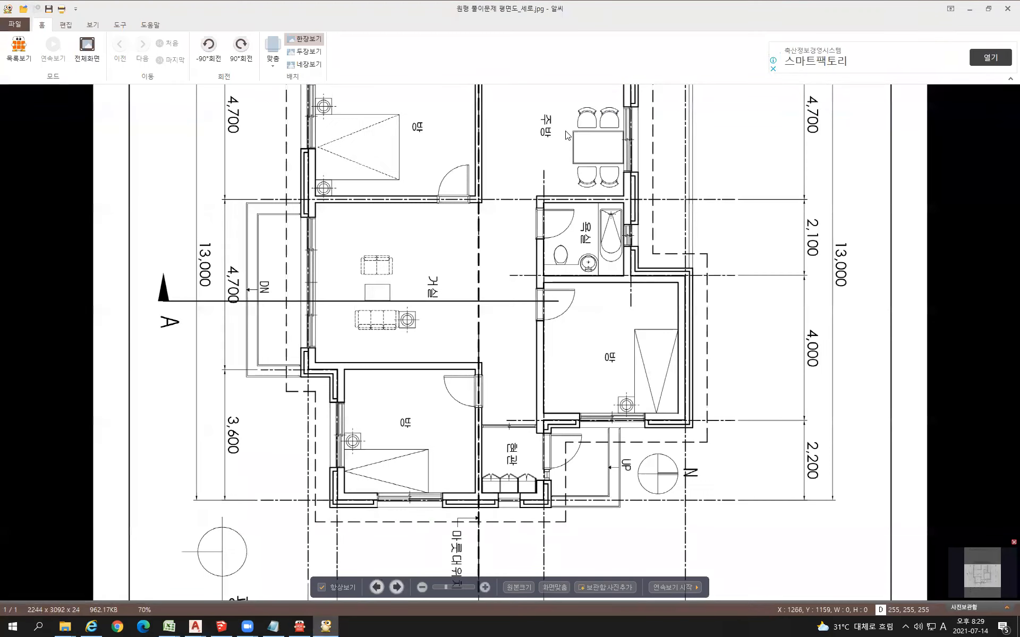
left_click(971, 9)
left_click(729, 355)
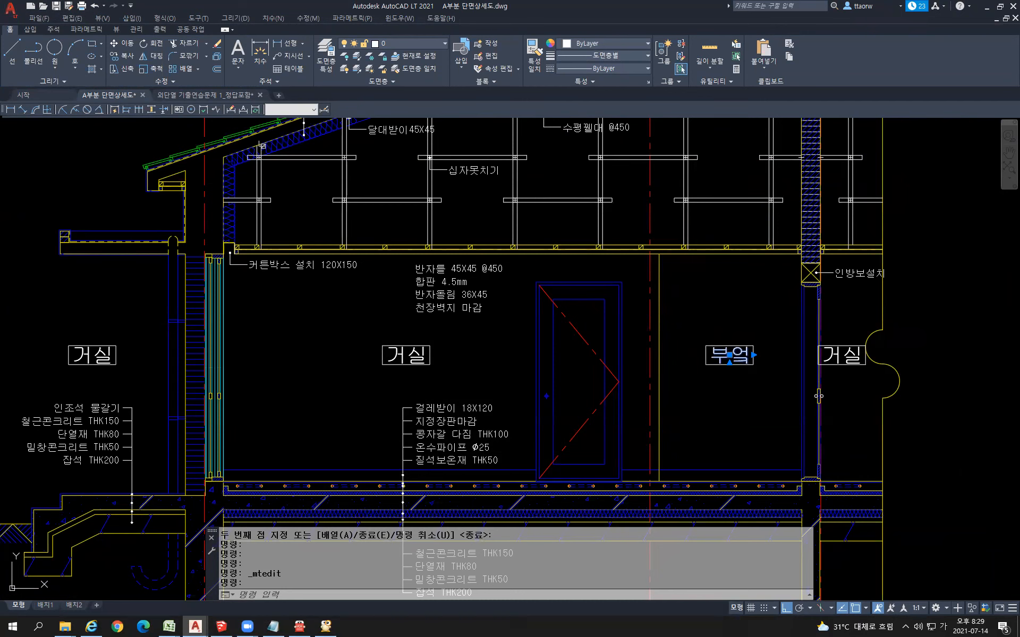
double_click(754, 354)
type("주바")
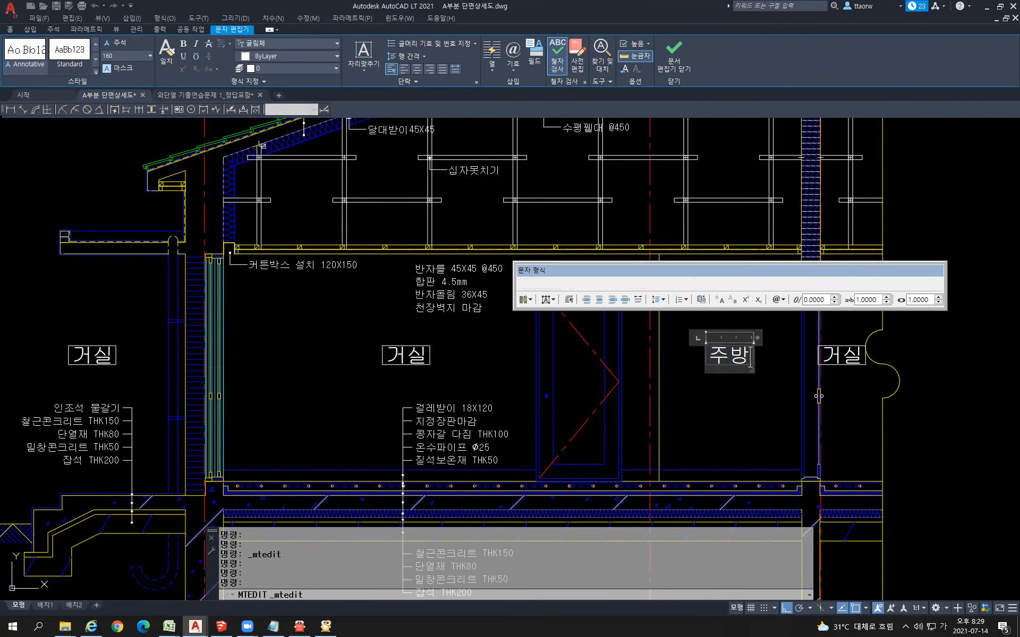
left_click(828, 354)
- Change the 거실 label beyond the inner wall, next to the break line, to "방"
left_click(828, 353)
double_click(831, 354)
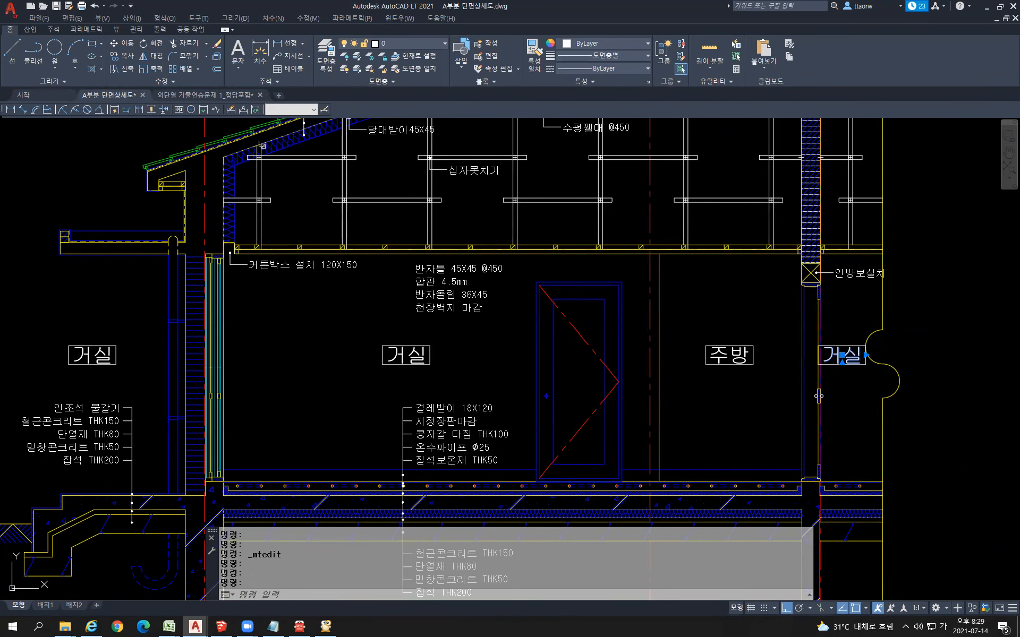
type("방")
left_click(835, 433)
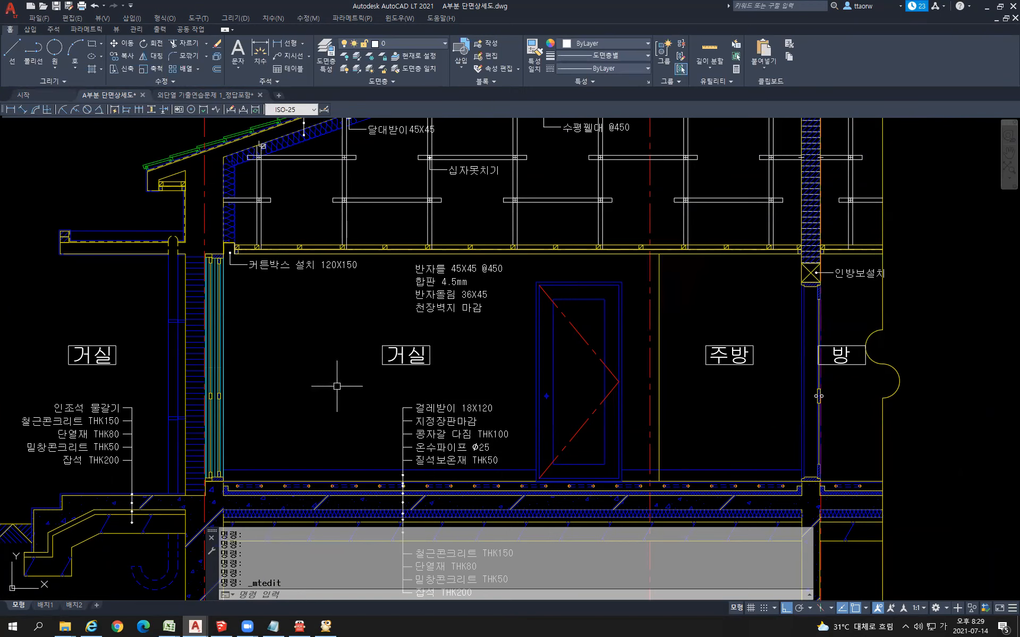
- Replace the text of the 거실 label outside the living-room window with "테라스"
middle_click_drag(337, 387, 792, 365)
scroll(579, 344, "up", 4)
left_click(589, 343)
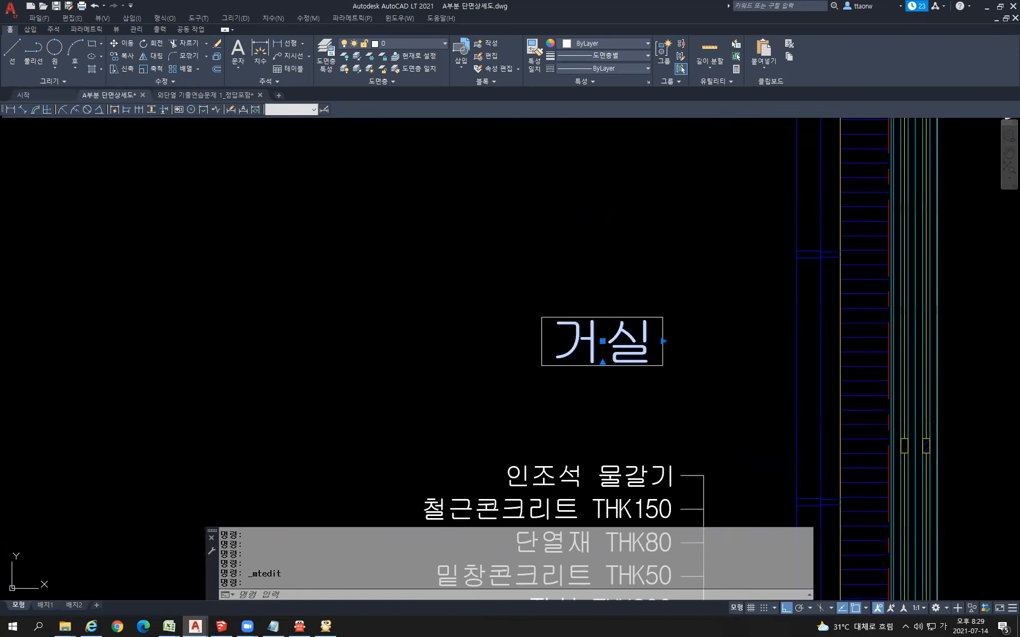
double_click(588, 343)
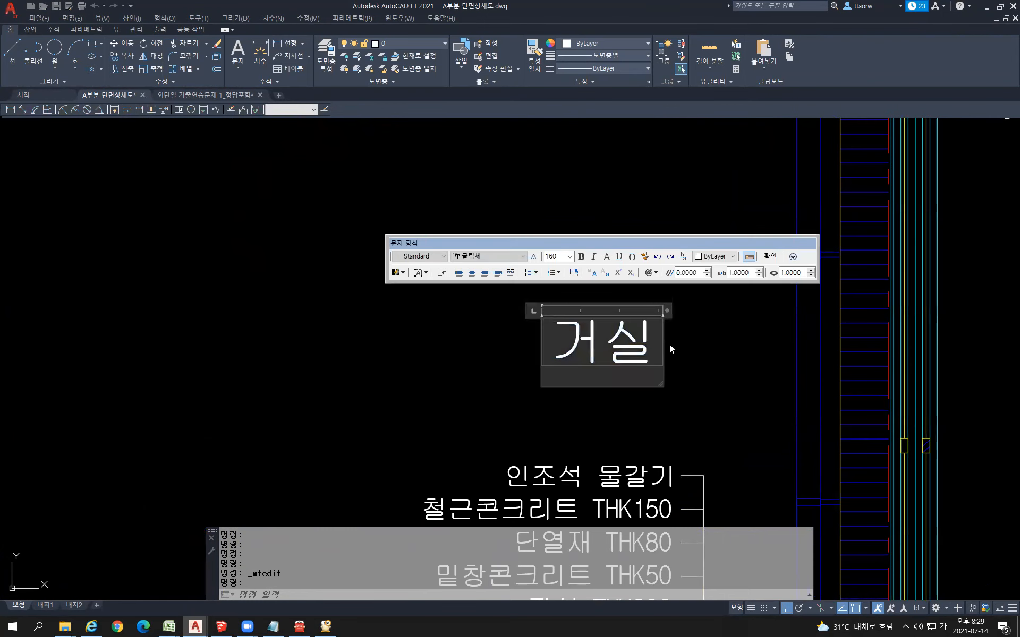
left_click_drag(665, 344, 587, 332)
key("BackSpace")
key("BackSpace")
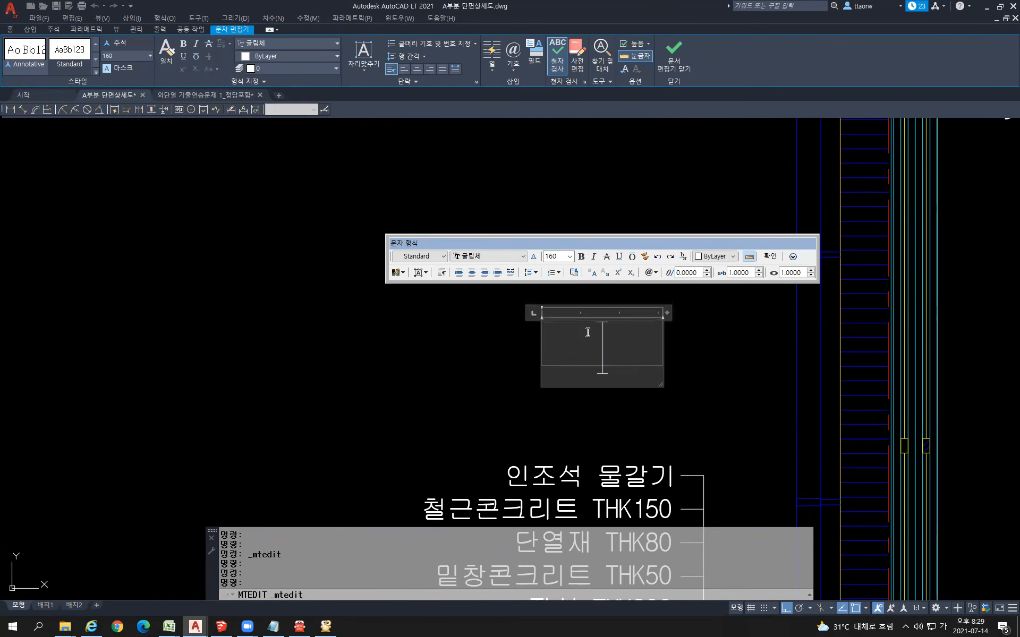
type("테라스")
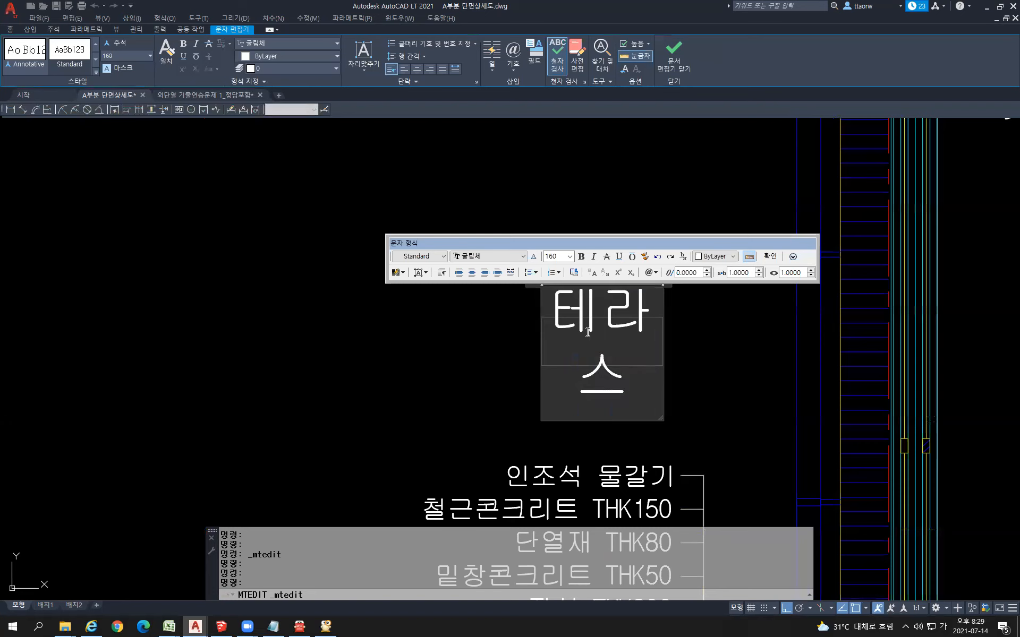
- Widen the 테라스 text frame so the word fits on one line and finish the text edit
middle_click_drag(629, 315, 614, 413)
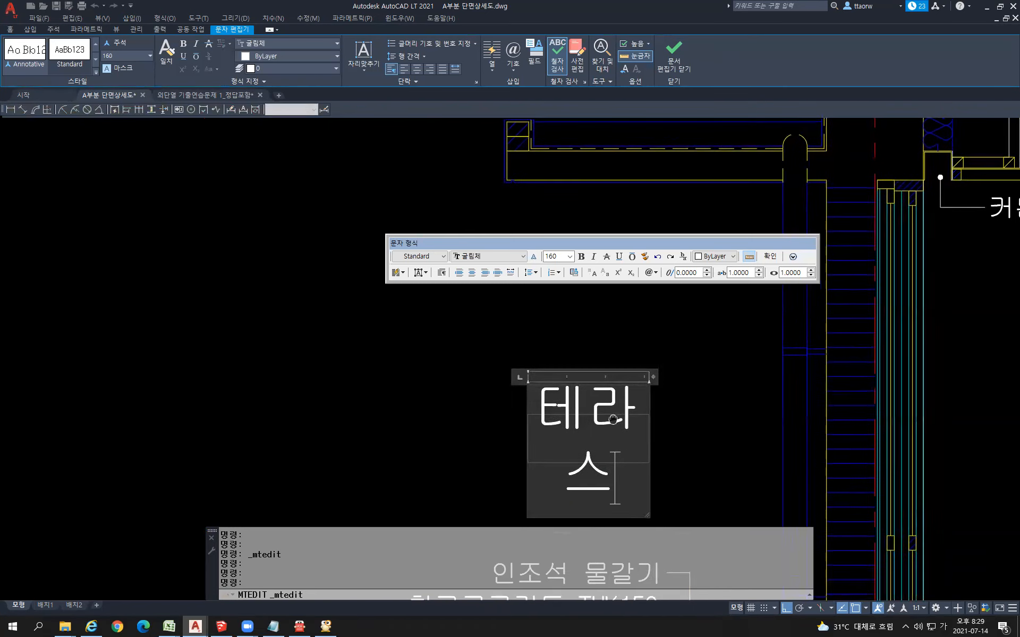
left_click_drag(653, 383, 714, 410)
left_click(695, 506)
middle_click_drag(603, 454, 663, 372)
left_click(633, 387)
key("Escape")
left_click(752, 412)
left_click(700, 261)
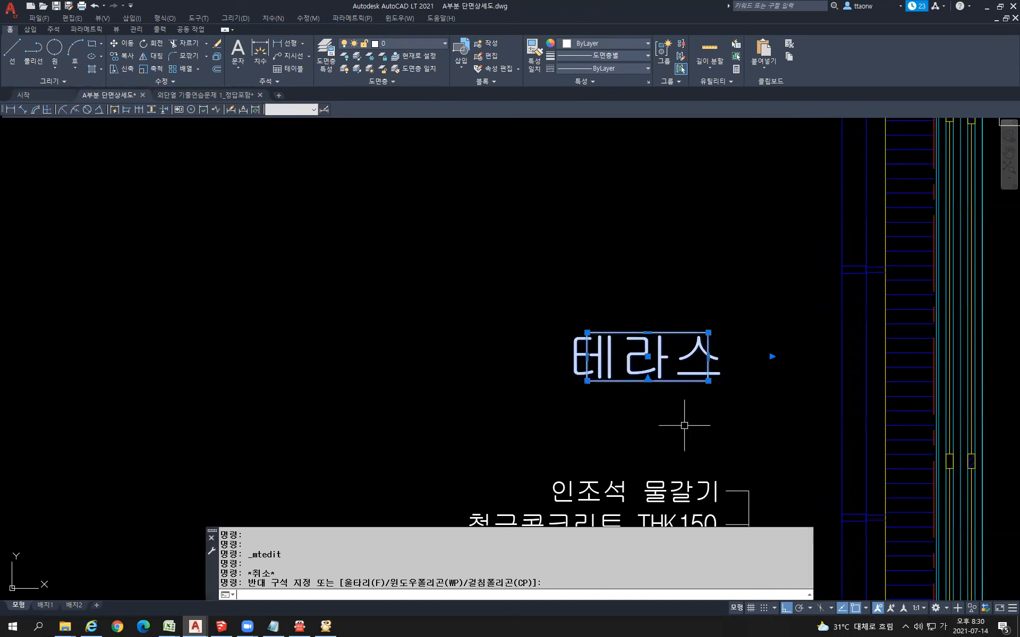
key("space")
left_click(645, 418)
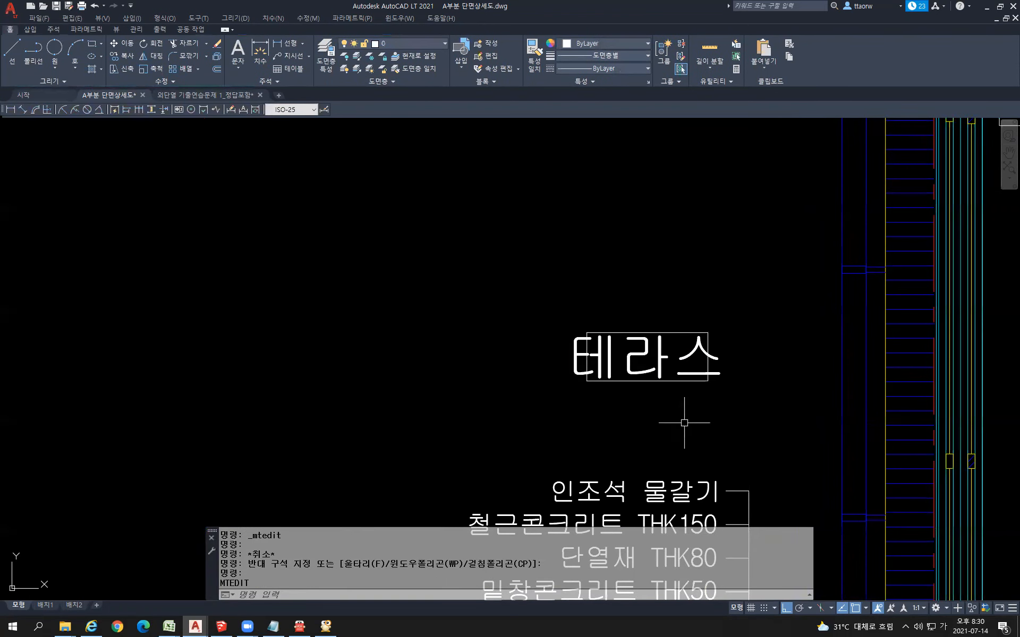
key("Escape")
key("Escape")
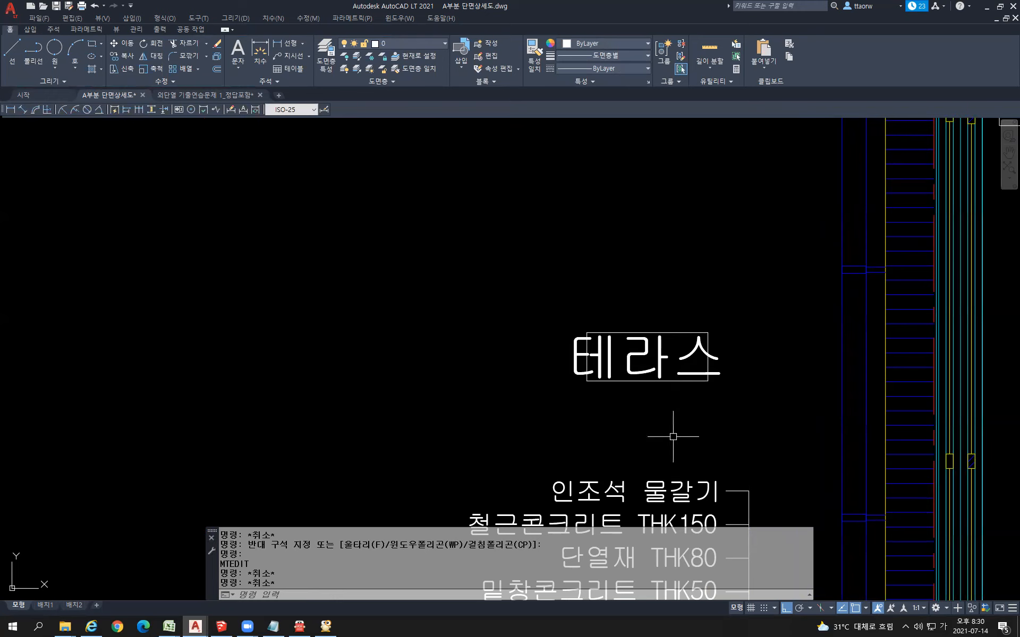
- Stretch one end of the rectangle around the 테라스 label outward to make the frame wider than the word
left_click(733, 410)
left_click(664, 332)
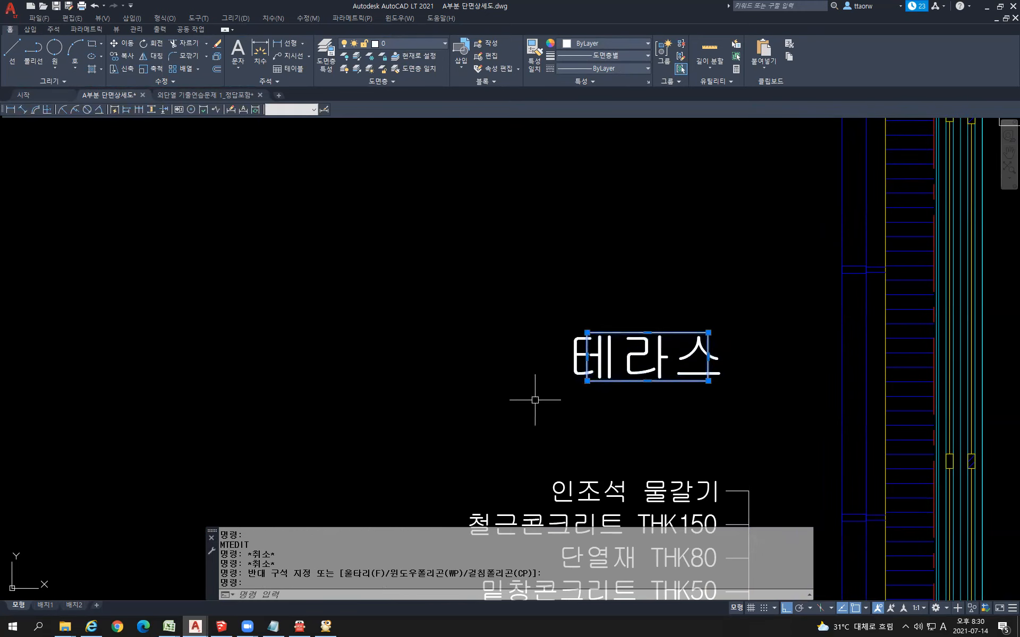
type("s")
key("Return")
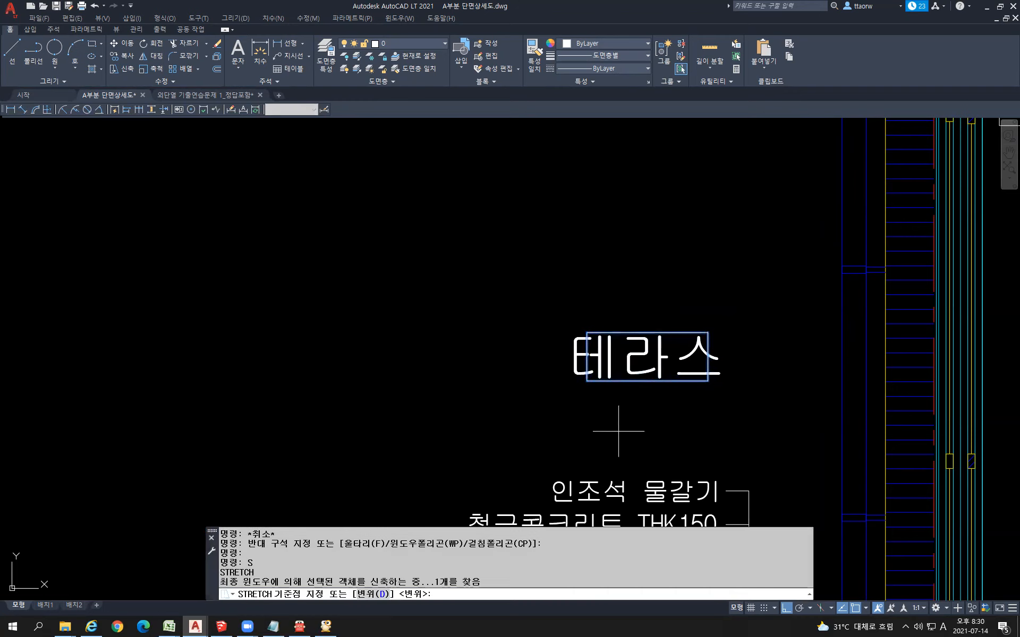
left_click(622, 429)
left_click(665, 432)
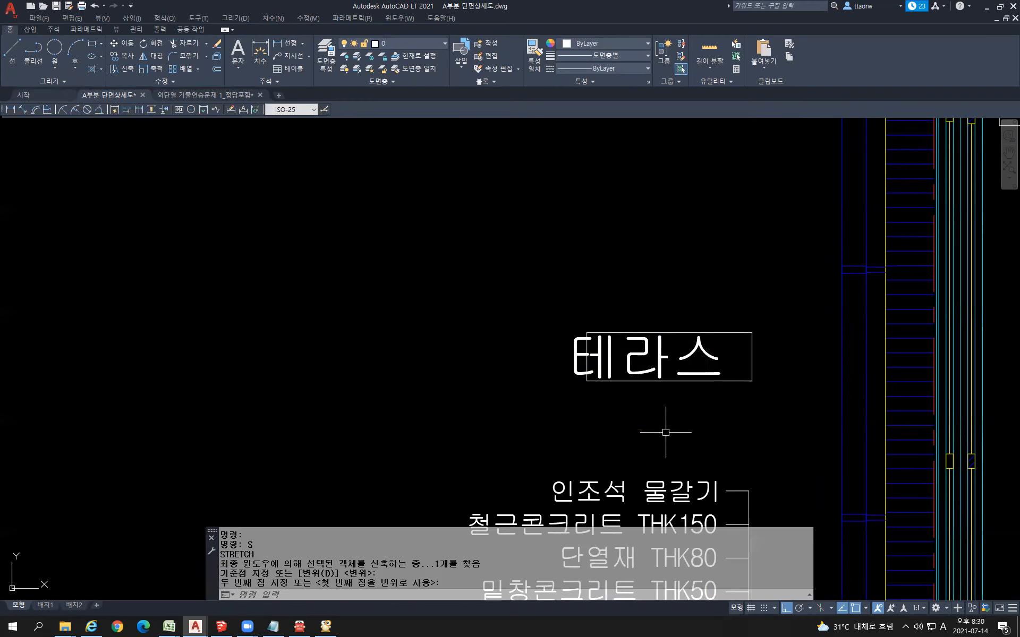
- Move the widened frame sideways so it is centred around the 테라스 text
left_click(793, 400)
left_click(746, 366)
type("m")
key("Return")
left_click(758, 432)
left_click(736, 439)
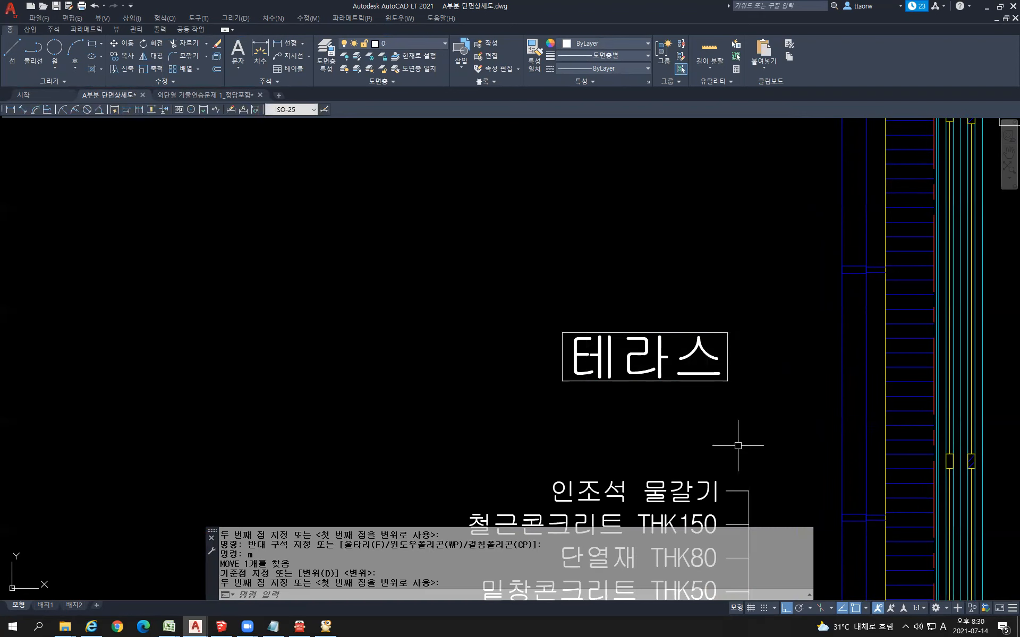
- Mirror the leader lines of the living-room floor notes upward across a horizontal axis near the 거실 label, keeping the originals
scroll(667, 412, "down", 2)
scroll(667, 412, "down", 4)
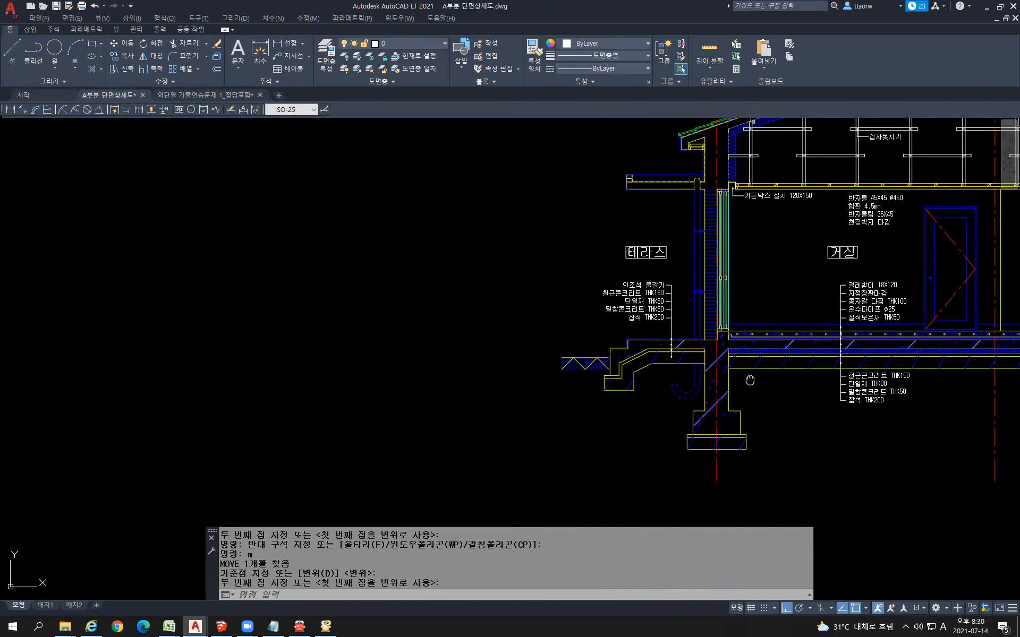
mouse_move(814, 433)
middle_mouse_down()
mouse_move(562, 405)
mouse_move(542, 408)
mouse_move(533, 430)
middle_mouse_up()
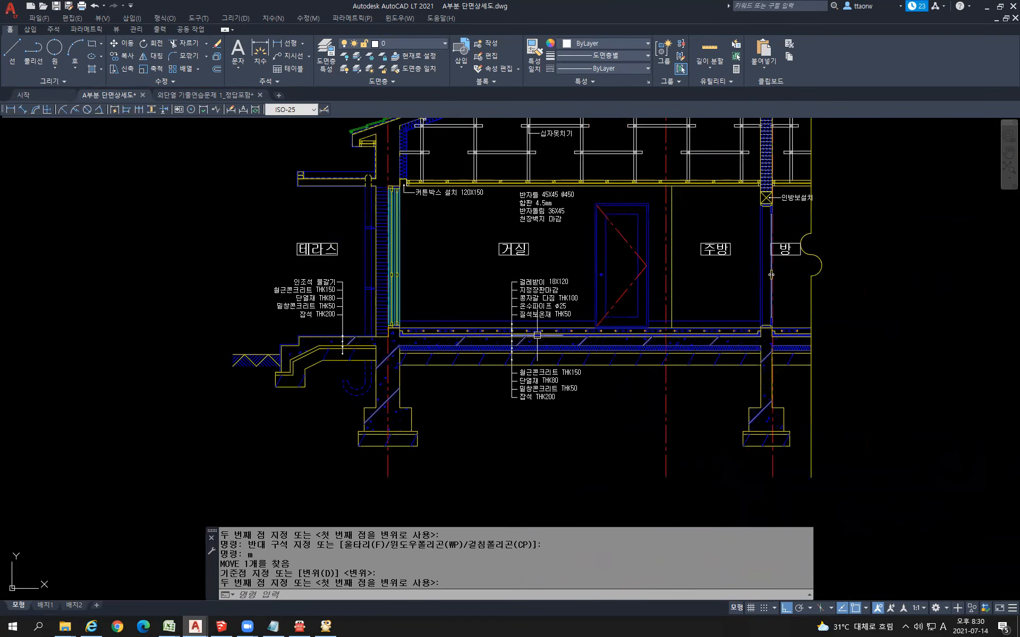
scroll(511, 307, "up", 6)
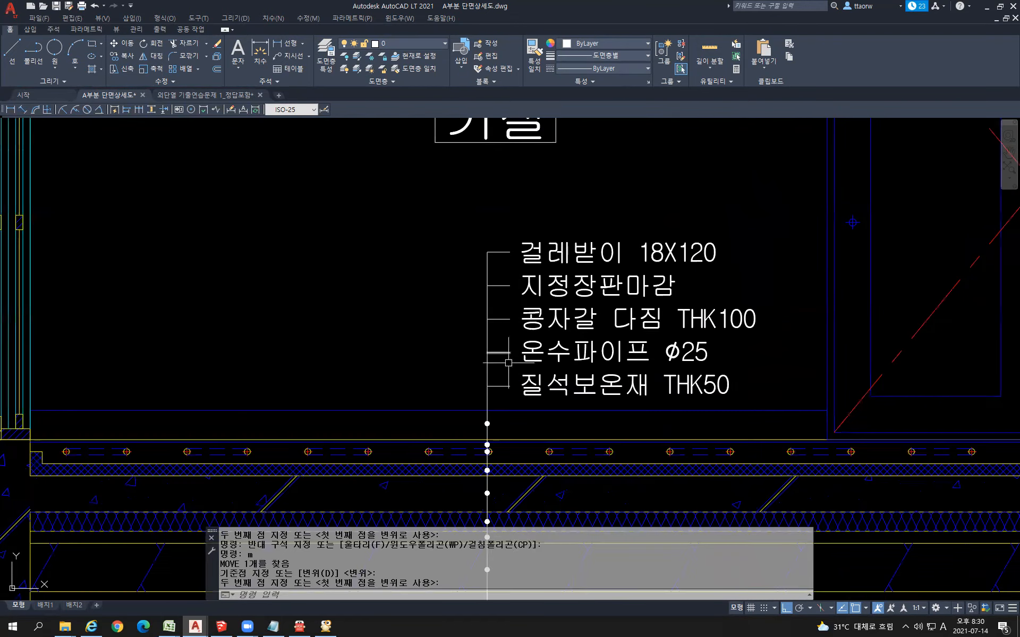
left_click(505, 405)
left_click(473, 234)
middle_click_drag(433, 288, 418, 394)
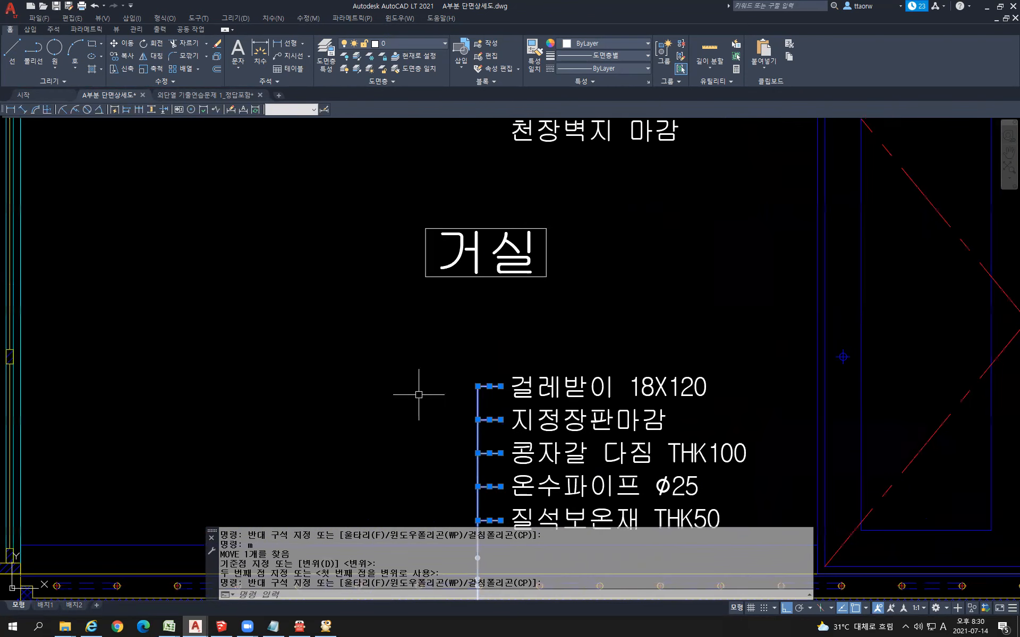
type("MI")
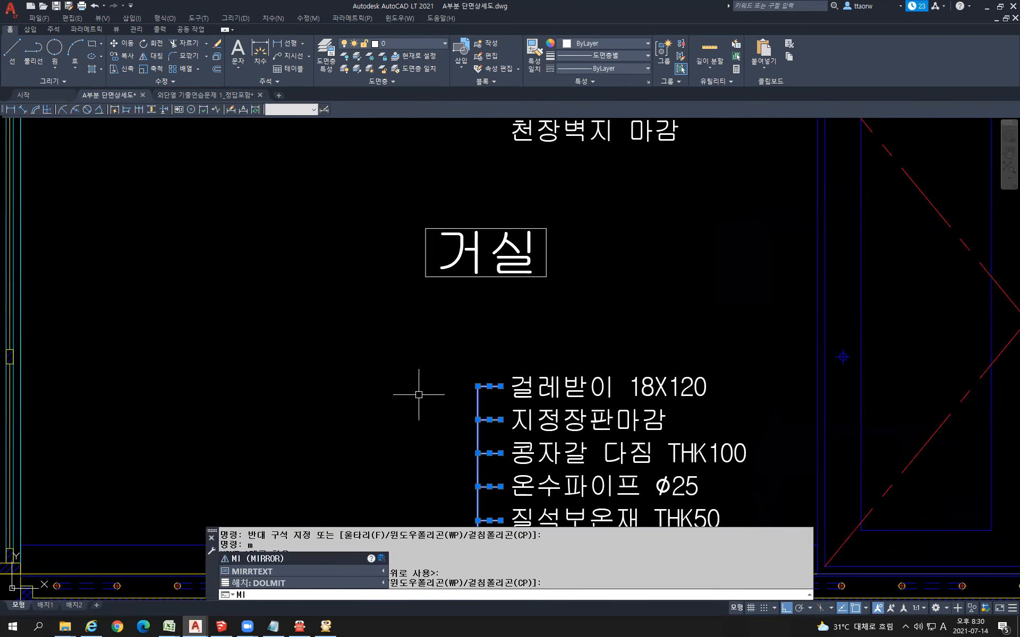
key("Return")
left_click(635, 280)
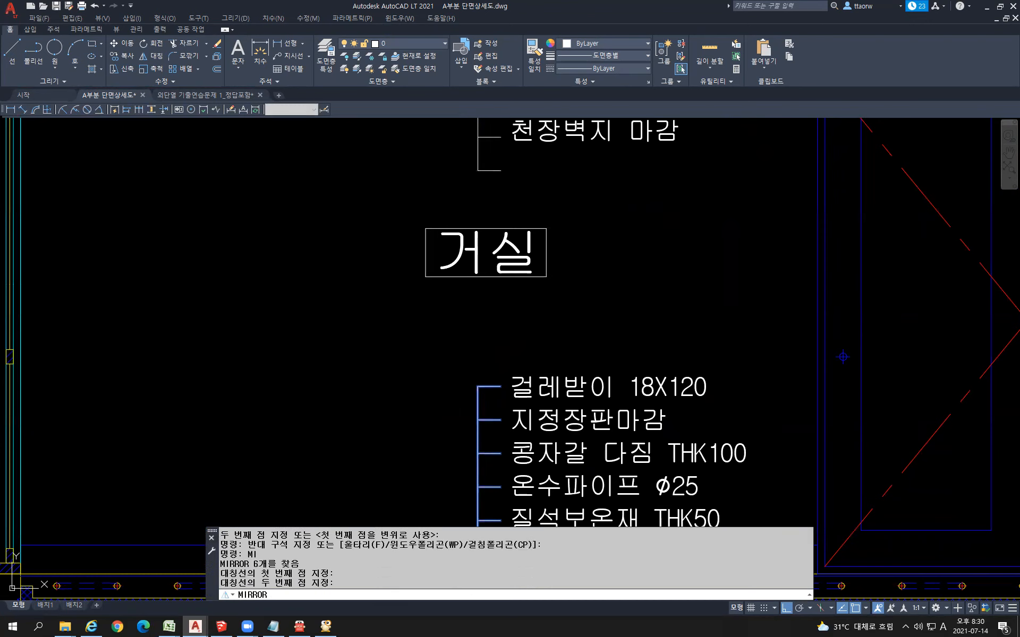
left_click(398, 285)
- Move the mirrored leader lines up so their branches line up with the ceiling finish notes from 반자틀 to 천장벽지 마감
middle_click_drag(398, 285, 455, 487)
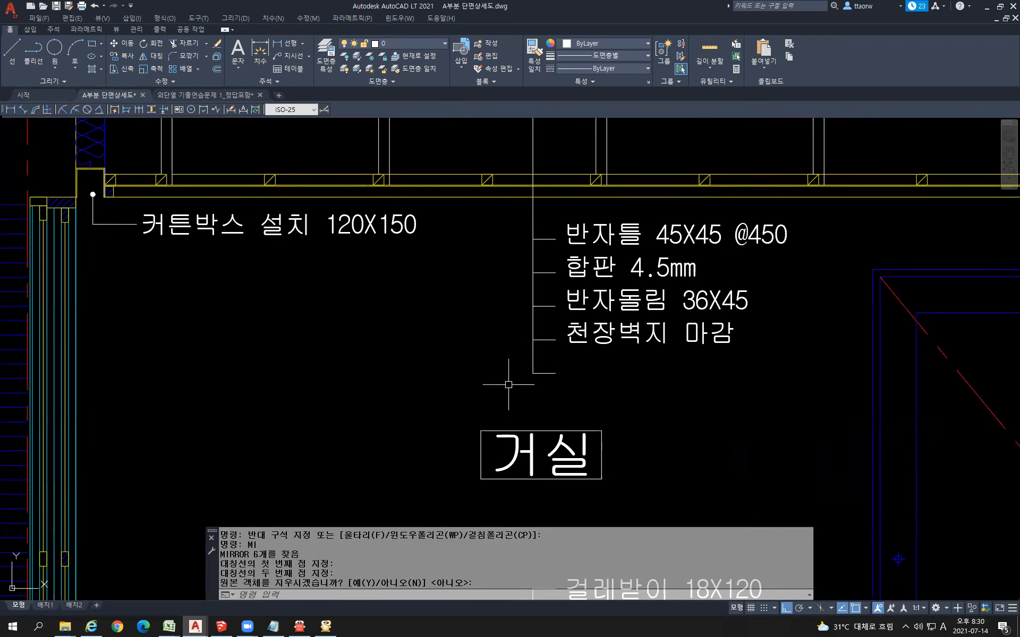
middle_click_drag(508, 385, 509, 406)
left_click(535, 414)
left_click(498, 242)
type("m")
key("Return")
left_click(443, 382)
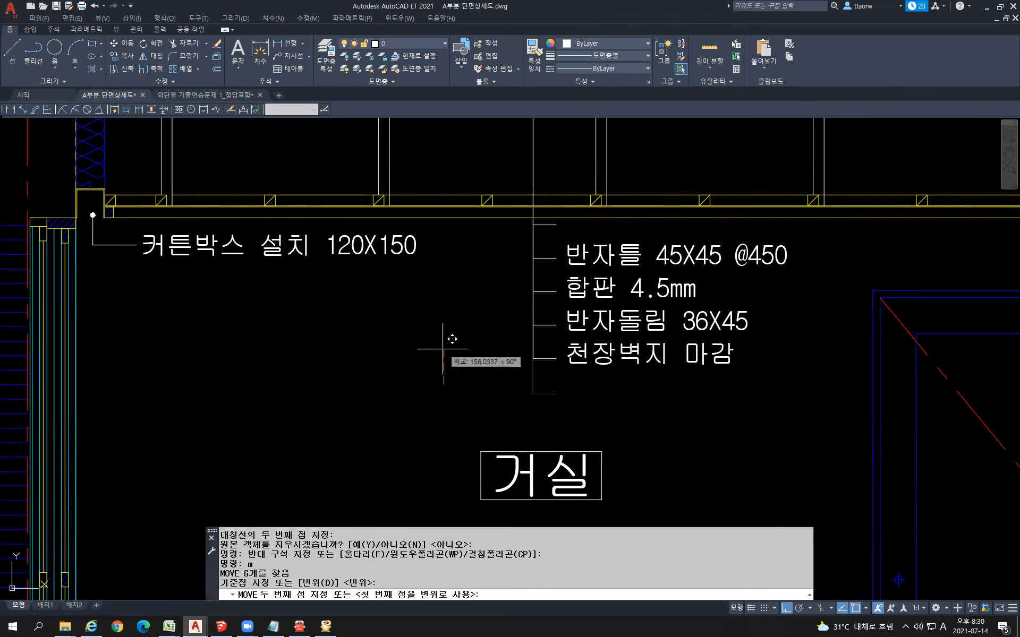
left_click(445, 341)
middle_click_drag(481, 334, 477, 366)
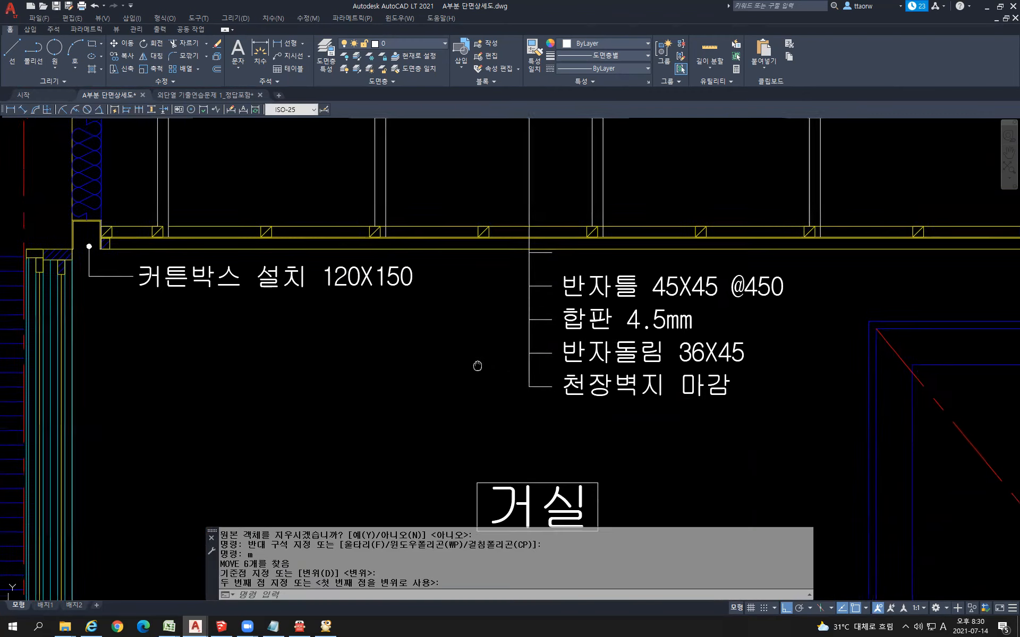
left_click(502, 320)
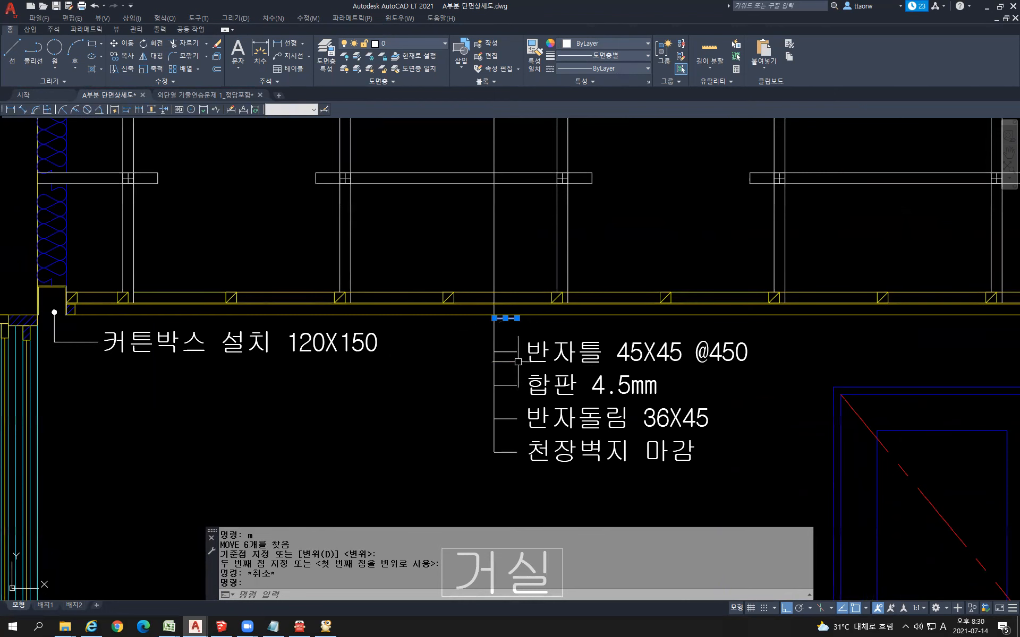
key("Delete")
- Shorten the vertical leader of the ceiling notes so its upper end stops inside the ceiling framing between two joists
scroll(524, 376, "down", 2)
left_click(512, 196)
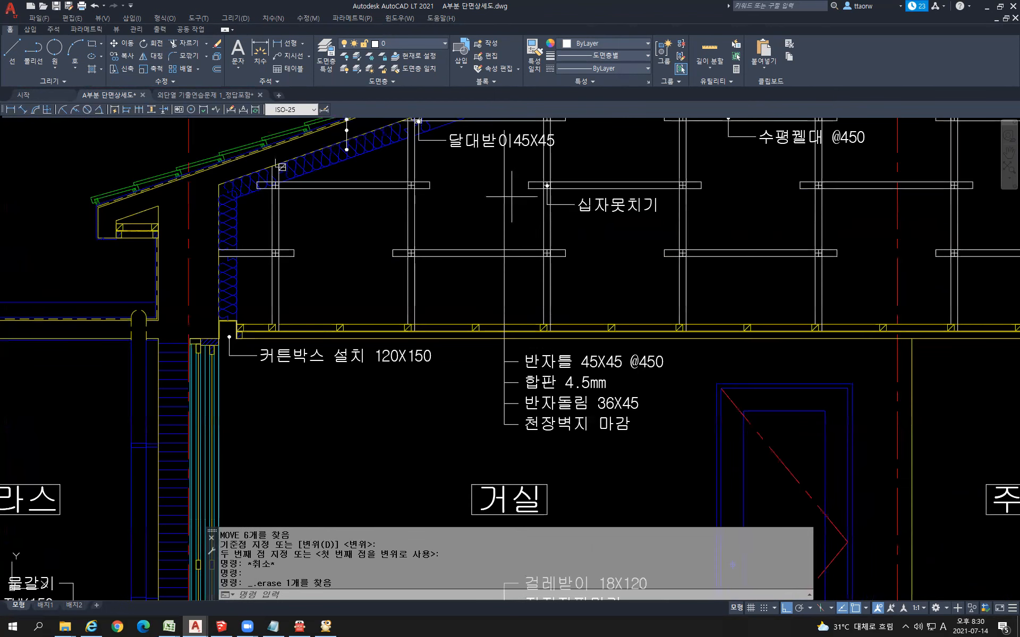
left_click(499, 185)
left_click(504, 129)
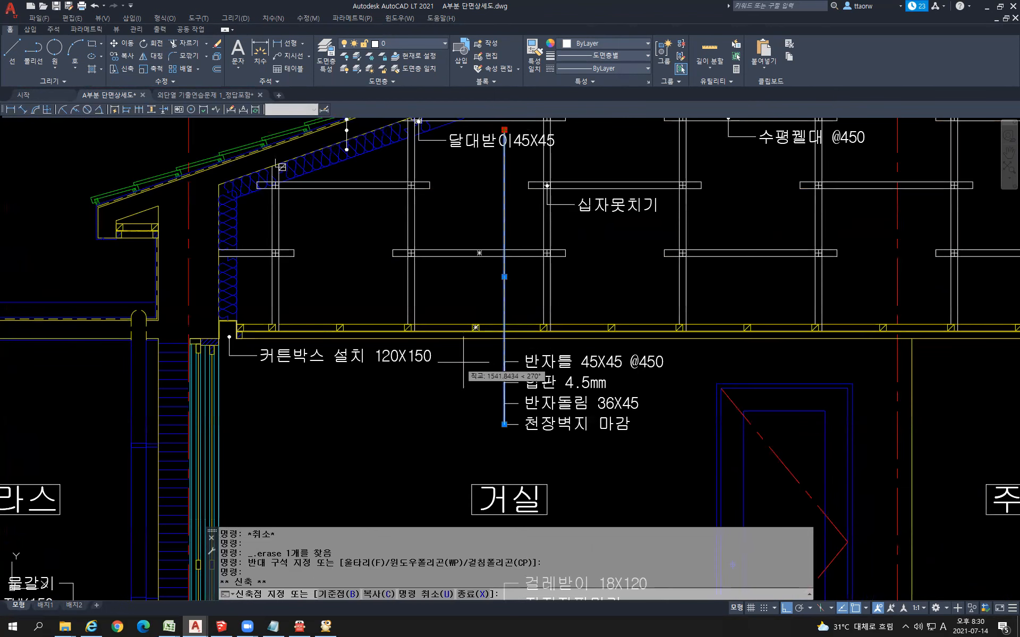
scroll(504, 348, "up", 2)
left_click(504, 347)
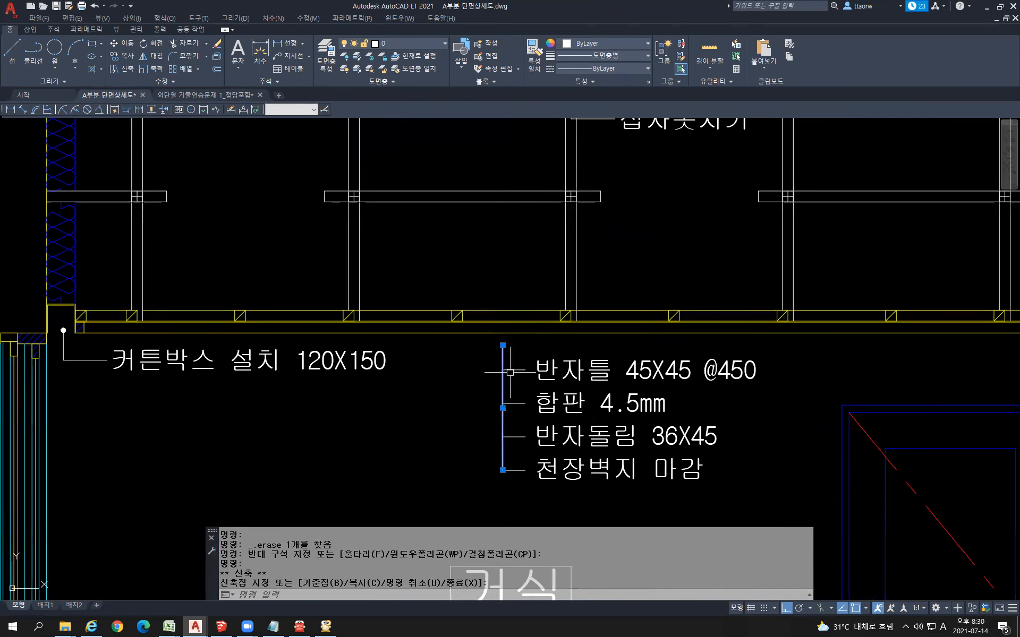
left_click(503, 345)
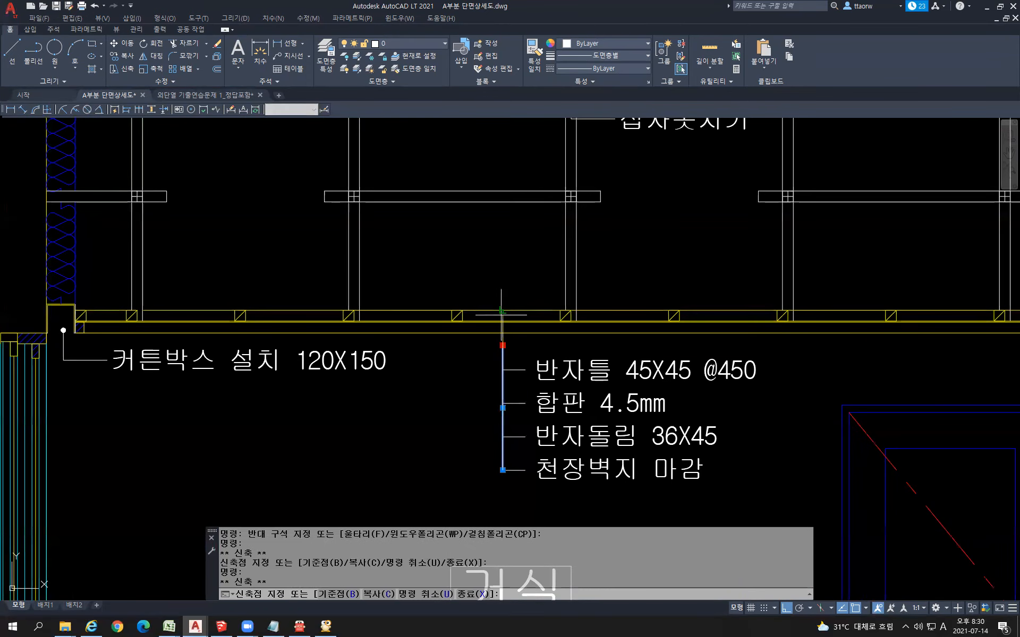
scroll(502, 313, "up", 3)
left_click(501, 312)
key("Escape")
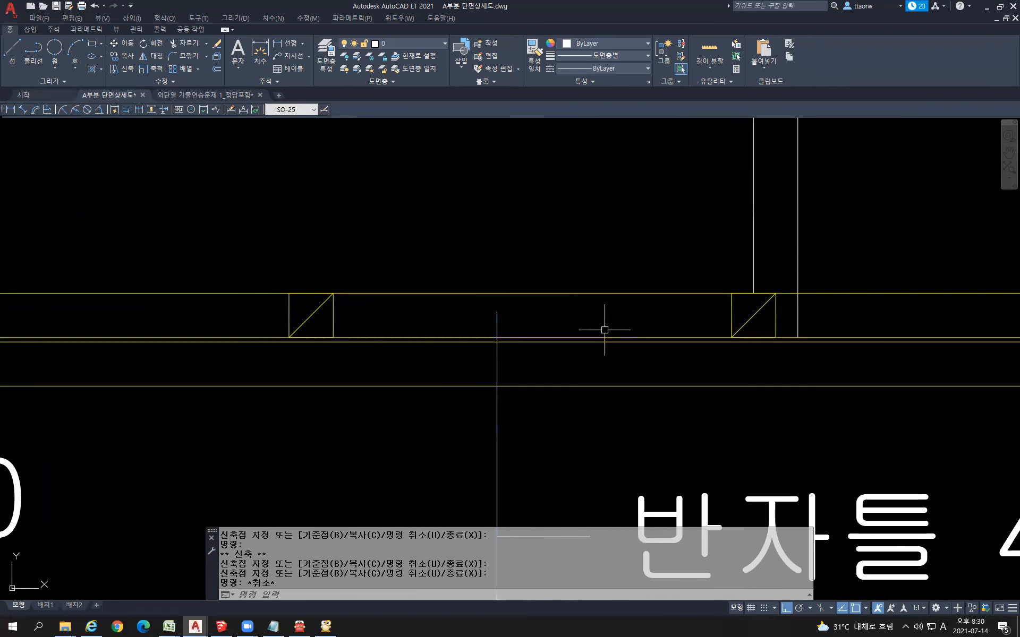
- Start a new hatch and choose the predefined JIS_LC_8A pattern
scroll(603, 330, "down", 3)
scroll(633, 301, "down", 4)
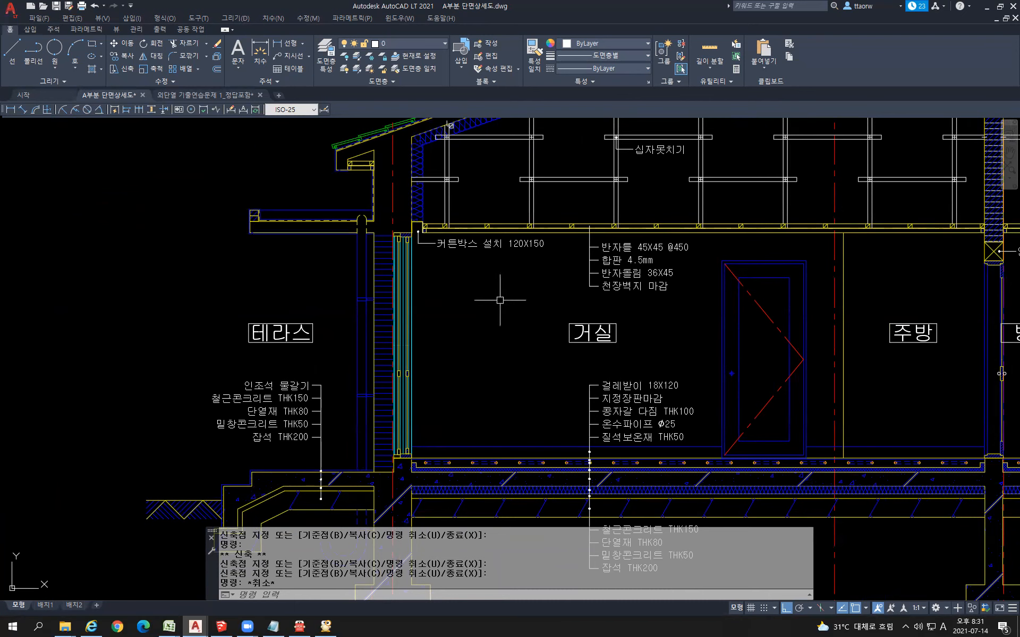
type("h")
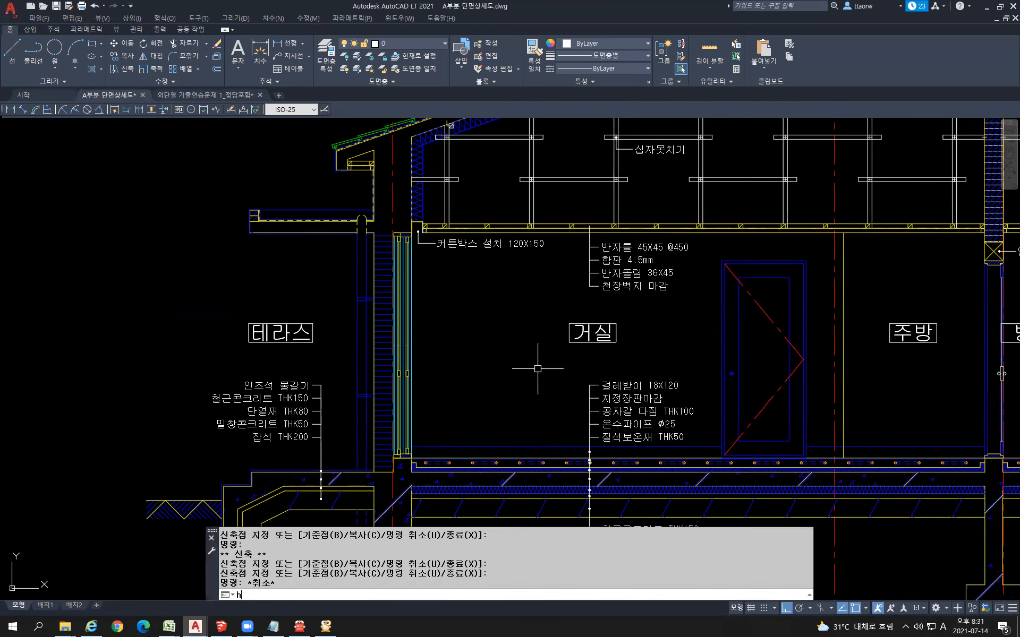
type("h")
key("Return")
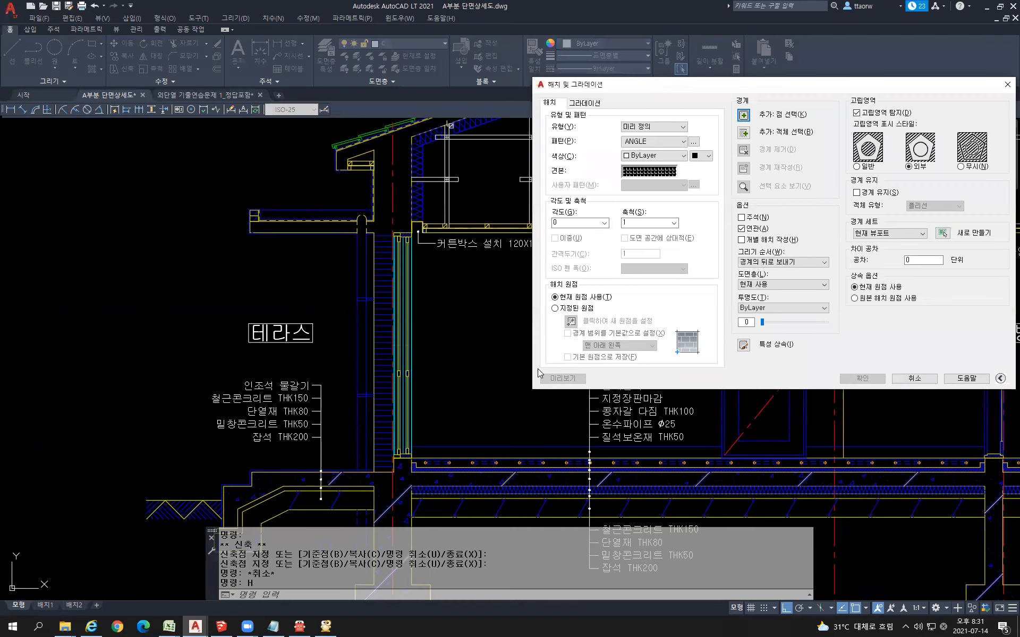
left_click(693, 141)
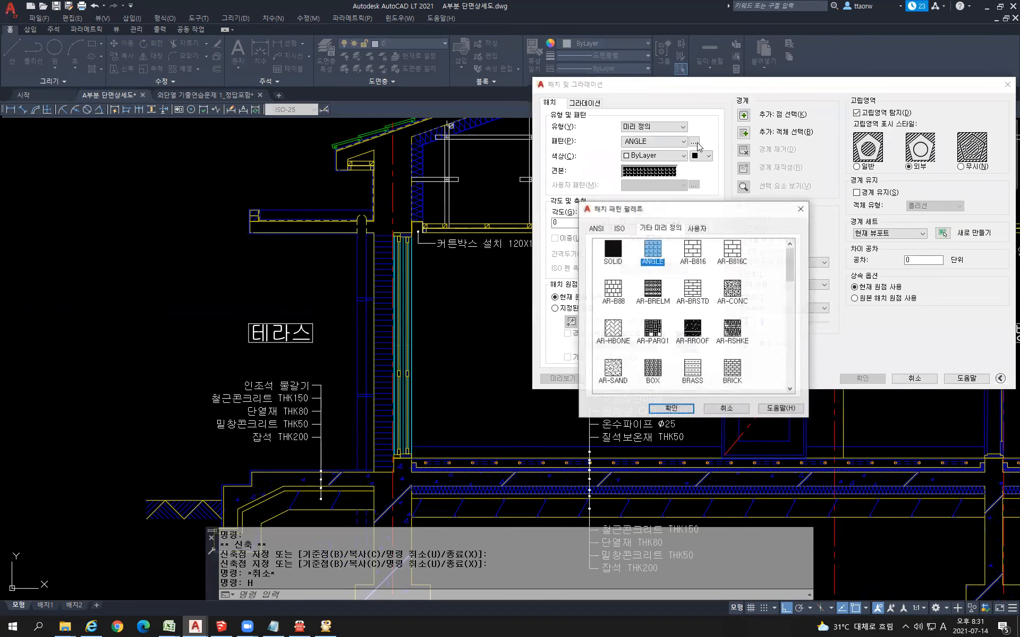
scroll(699, 349, "down", 10)
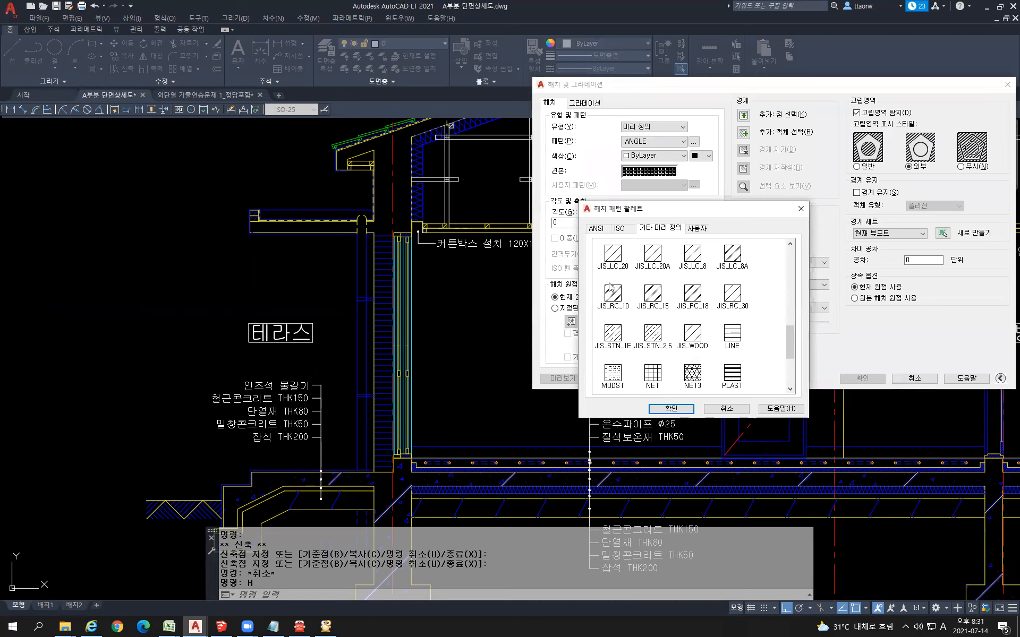
left_click(738, 259)
double_click(738, 257)
- Try hatching the 거실 and 주방 wall areas and the narrow strip between them at scale 100
left_click(744, 115)
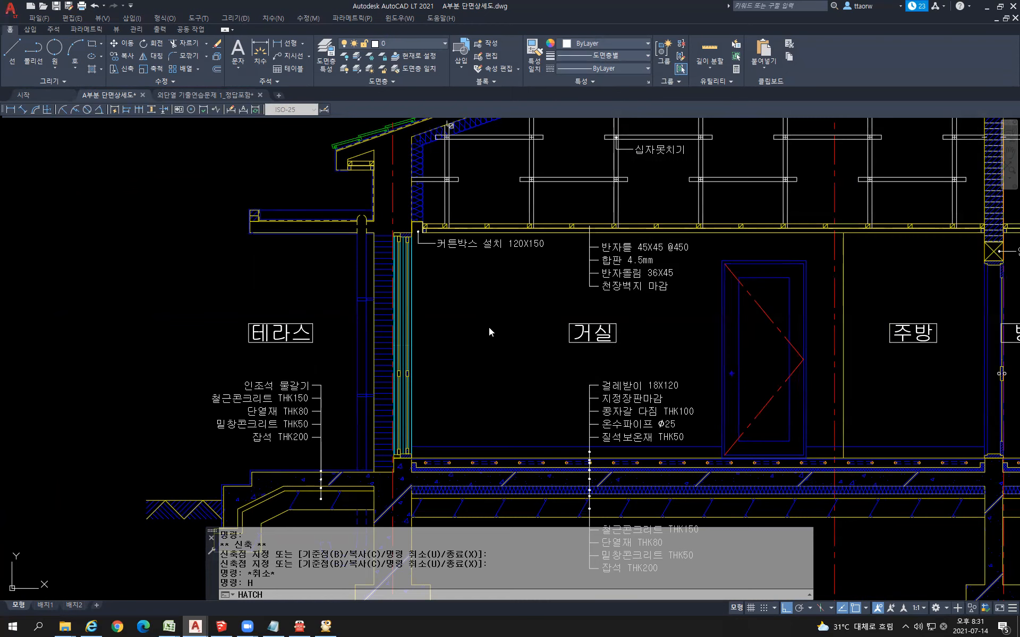
left_click(486, 363)
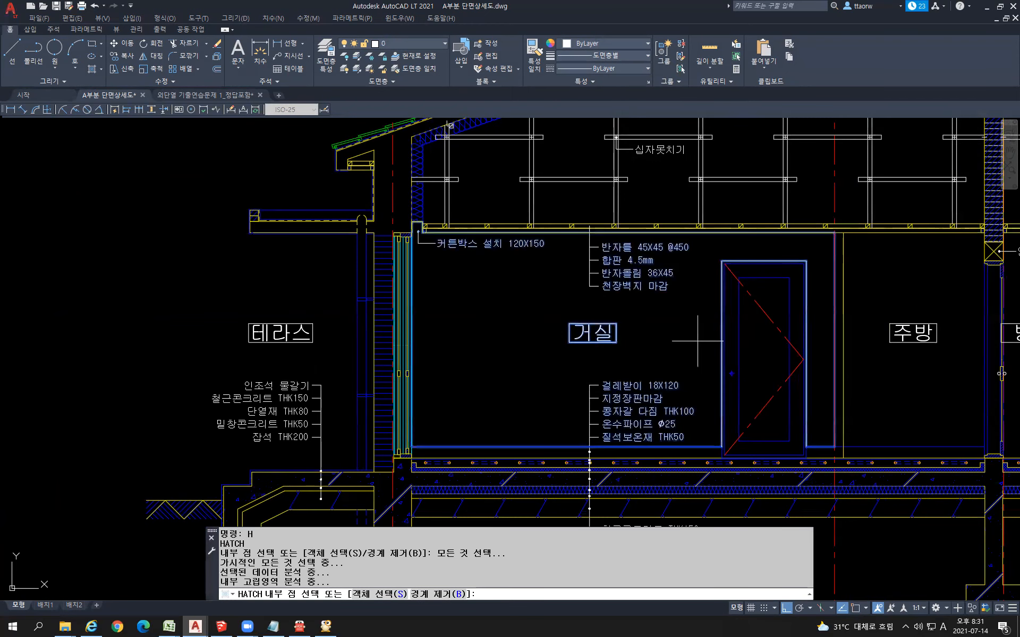
left_click(839, 320)
left_click(893, 298)
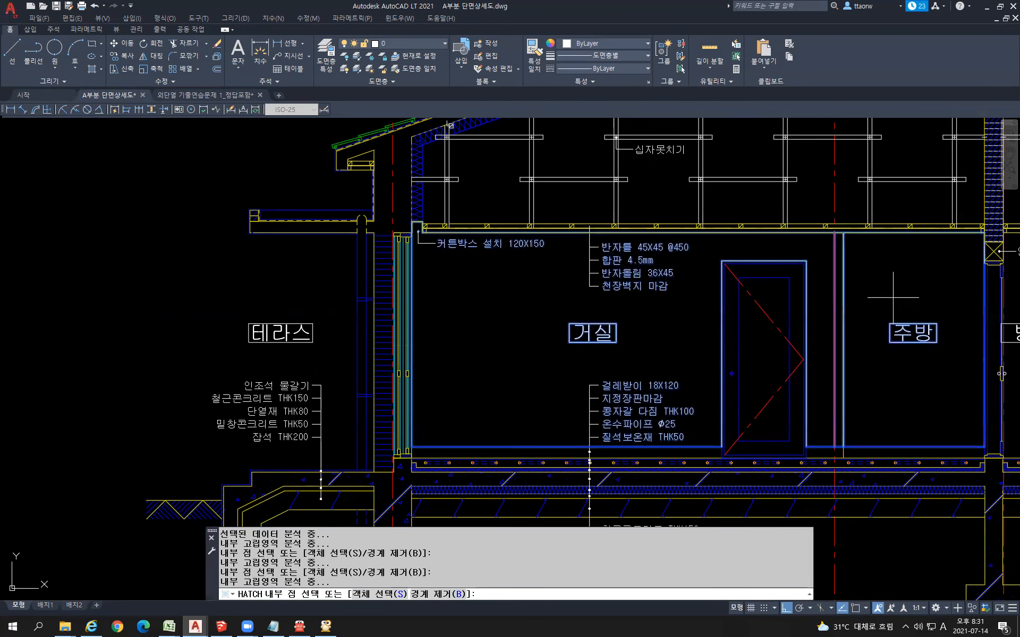
key("Return")
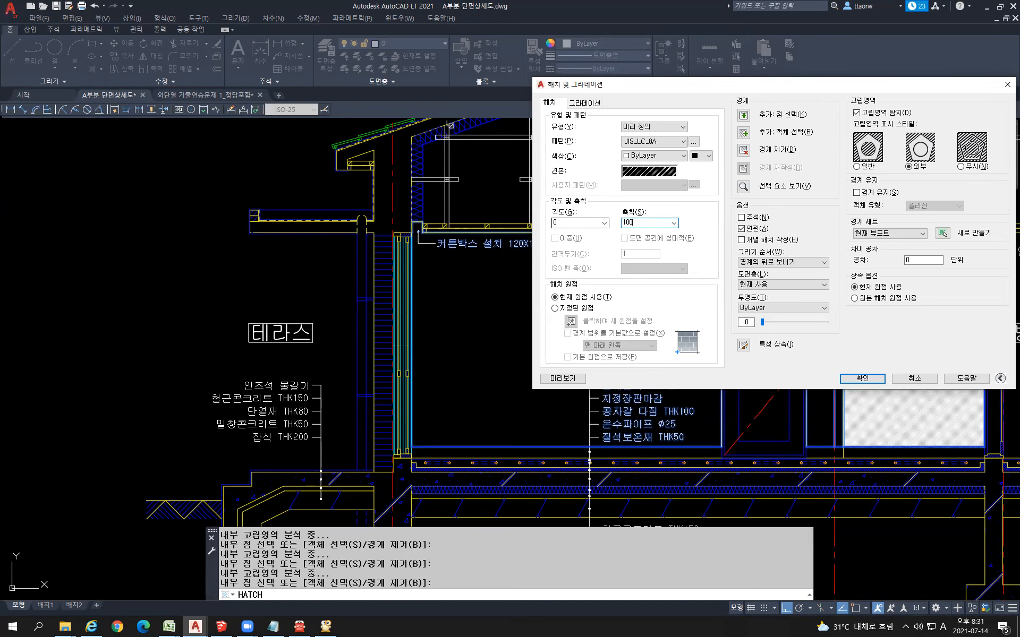
left_click(861, 379)
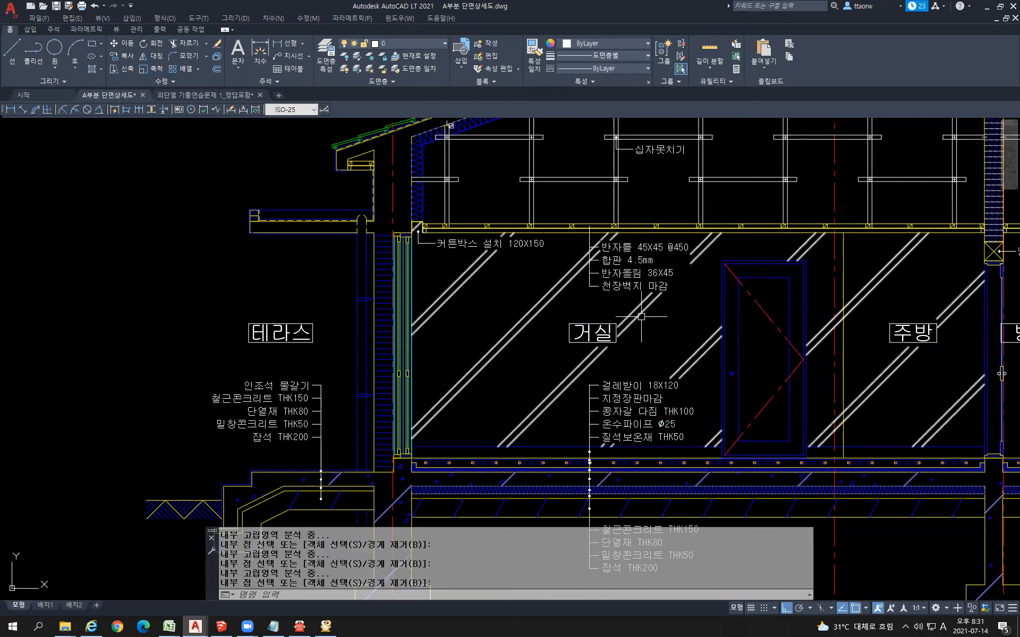
- Inspect the properties of the wall hatch and undo the hatch
right_click(641, 316)
key("Escape")
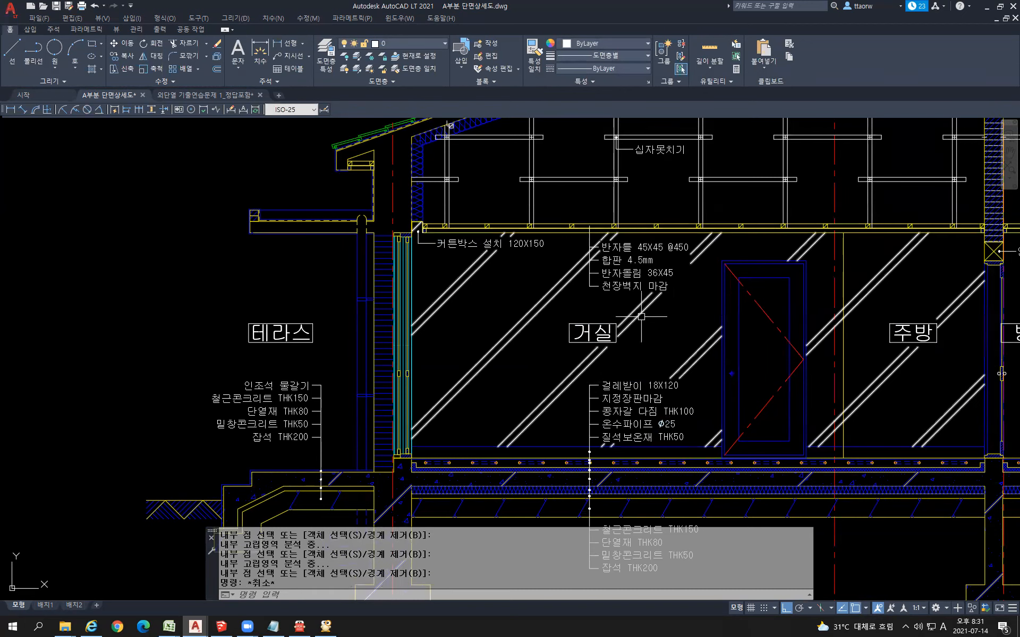
left_click(641, 316)
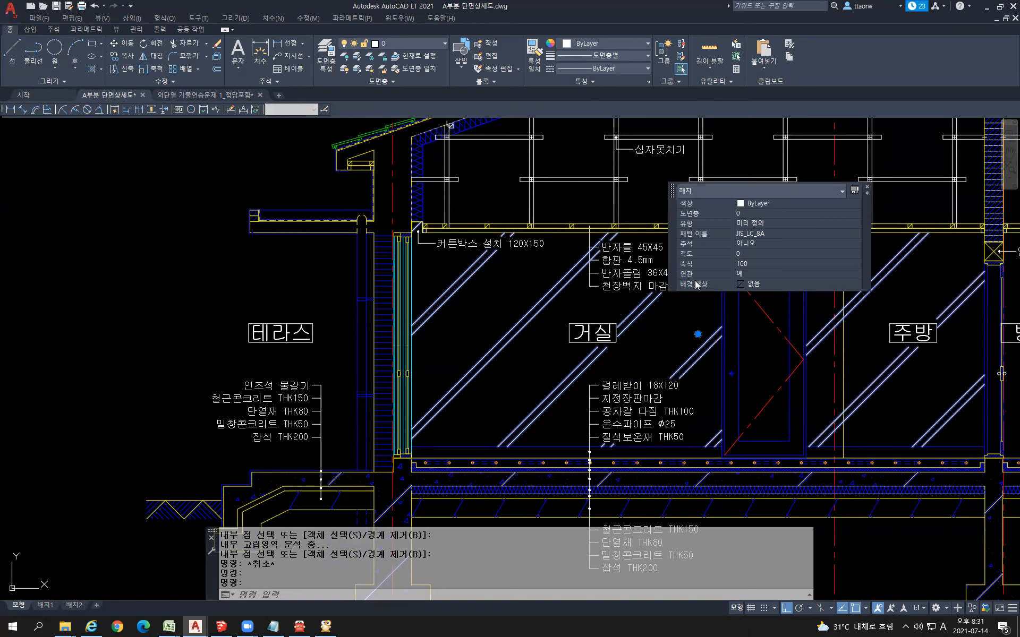
left_click(867, 187)
key("Escape")
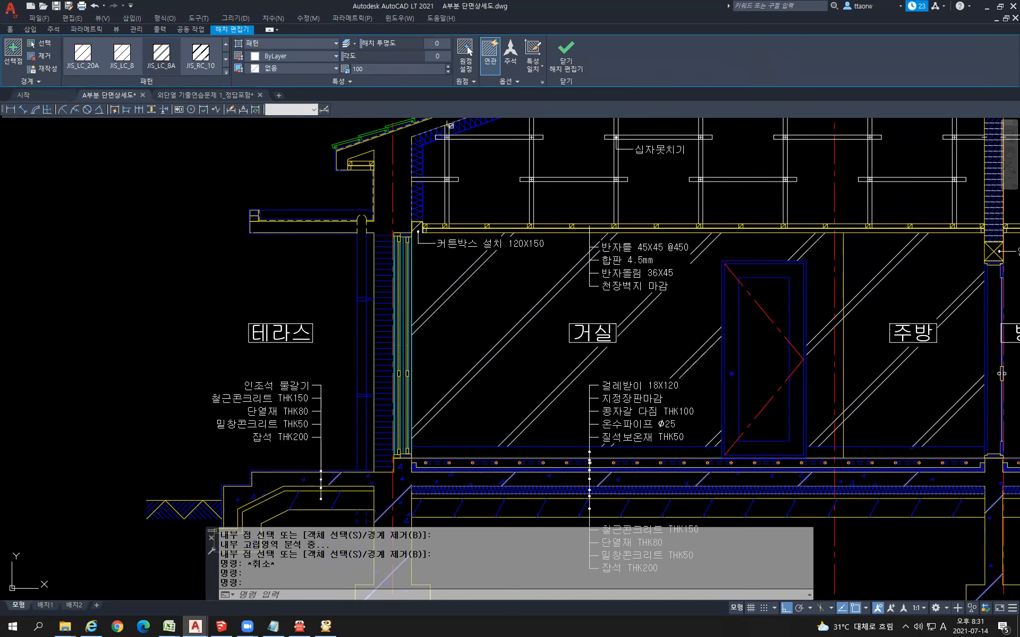
key("ctrl+z")
key("ctrl+z")
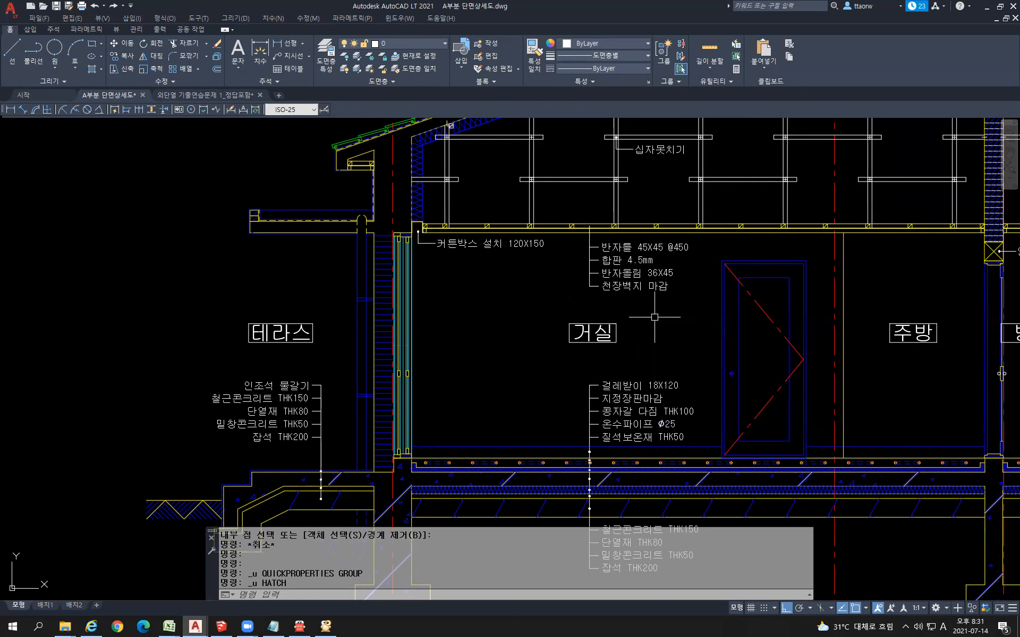
- Set up a new hatch with the predefined JIS_LC_8A pattern at angle 45 and scale 50
type("h")
key("Return")
left_click(693, 142)
scroll(638, 341, "down", 5)
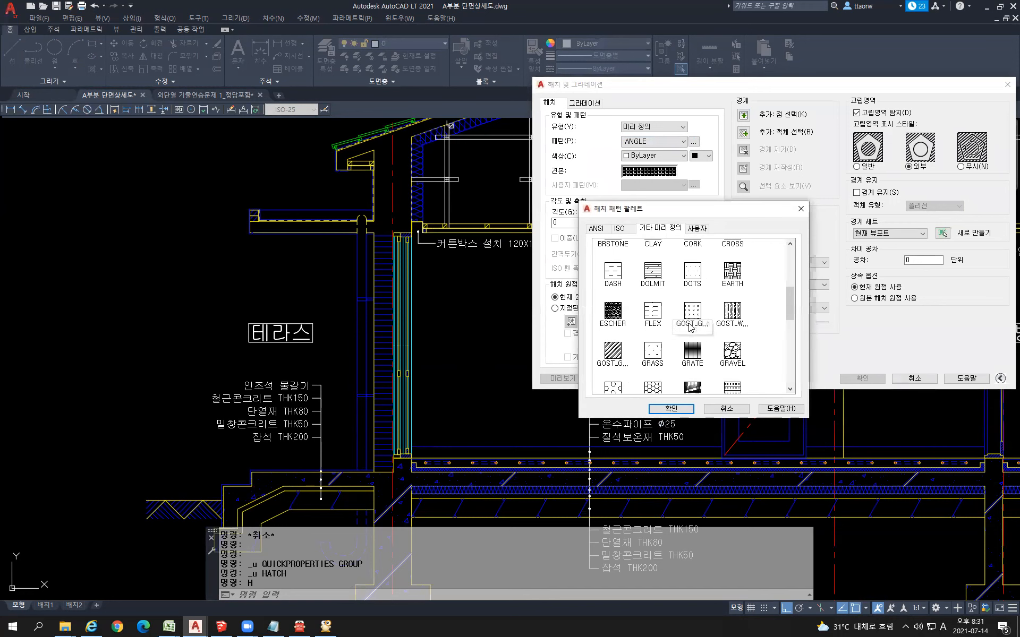
left_click(729, 319)
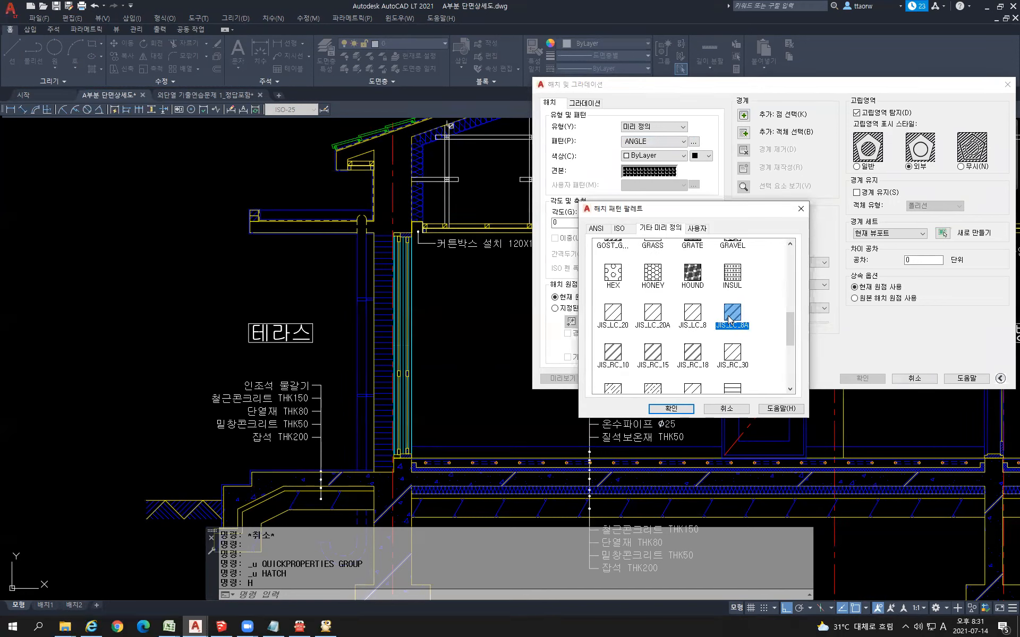
double_click(729, 318)
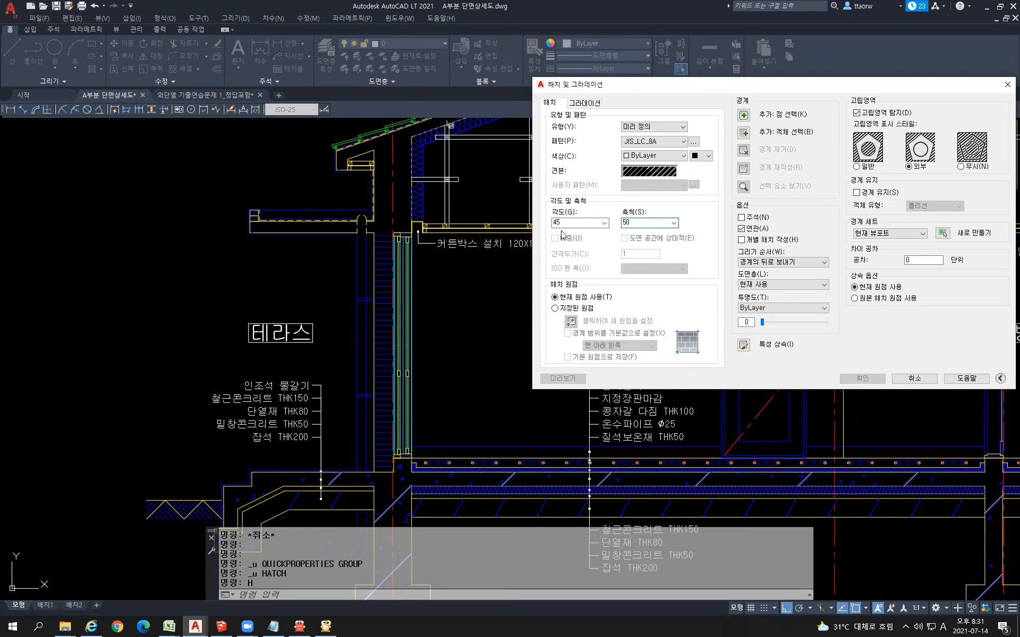
key("Return")
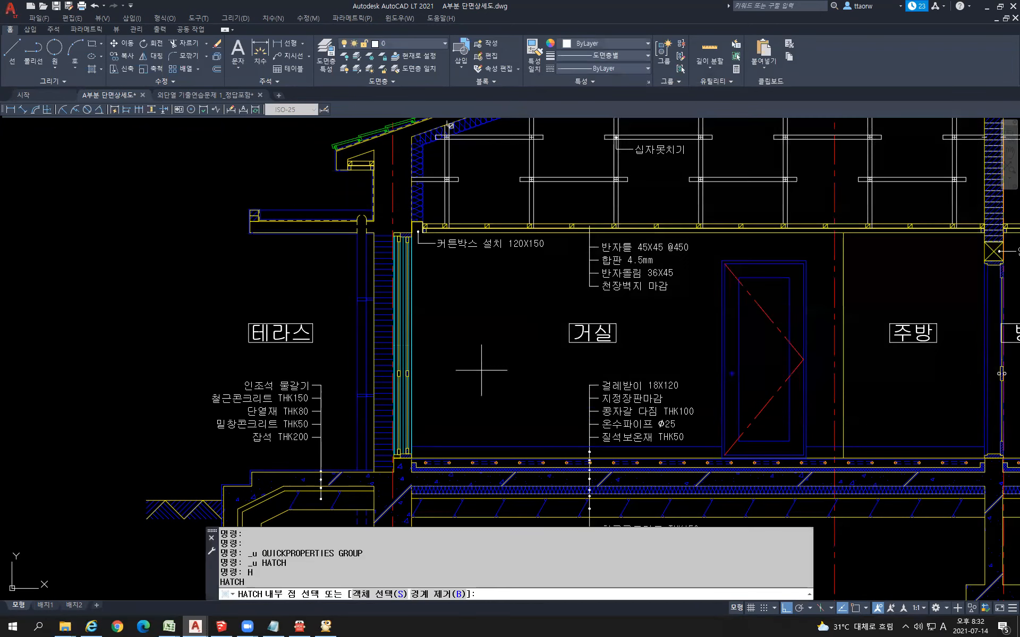
- Hatch the 거실 and 주방 wall areas and the narrow strip between them
left_click(484, 374)
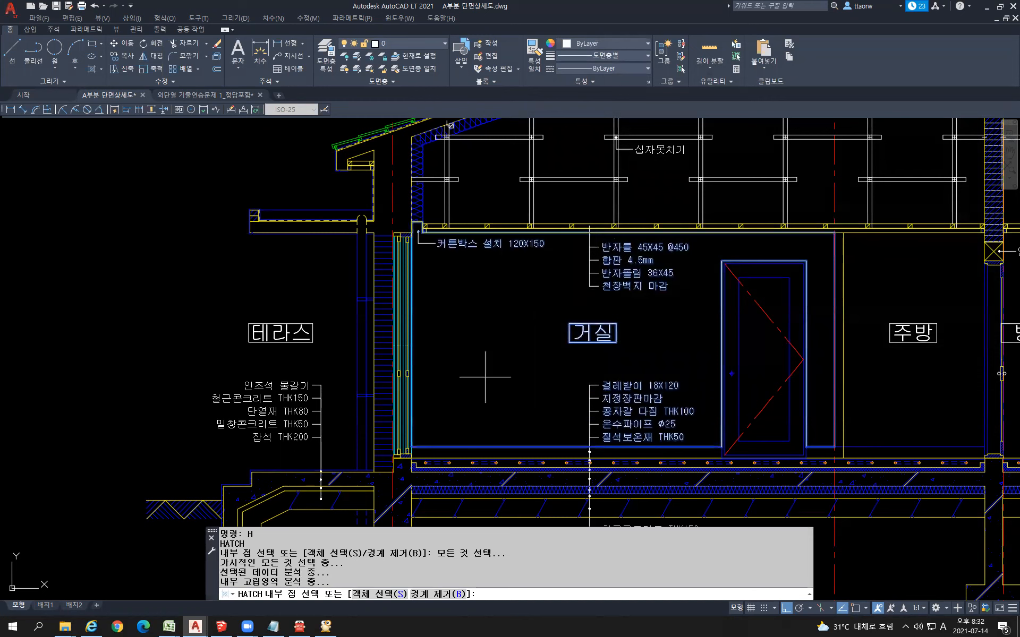
left_click(838, 341)
left_click(862, 361)
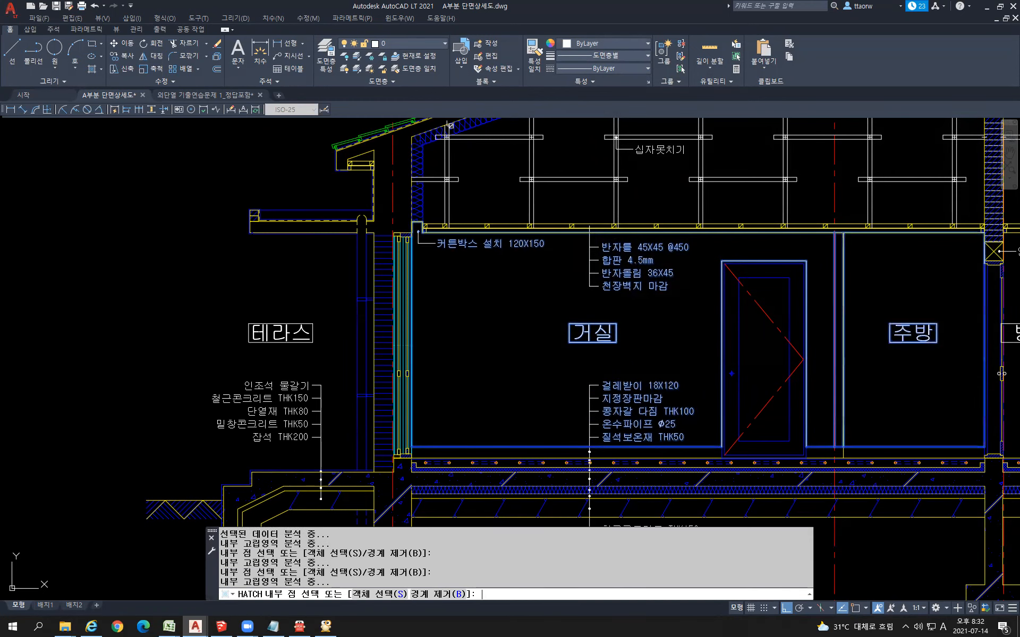
key("Return")
left_click(574, 378)
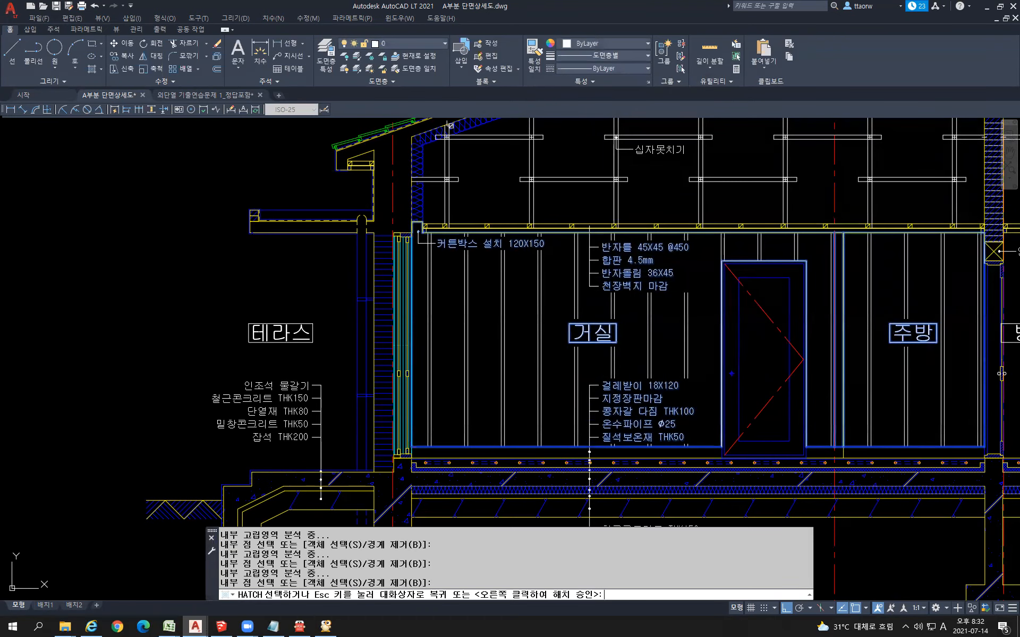
right_click(575, 376)
- Move the new wall hatch to the blue layer
left_click(538, 336)
left_click(538, 336)
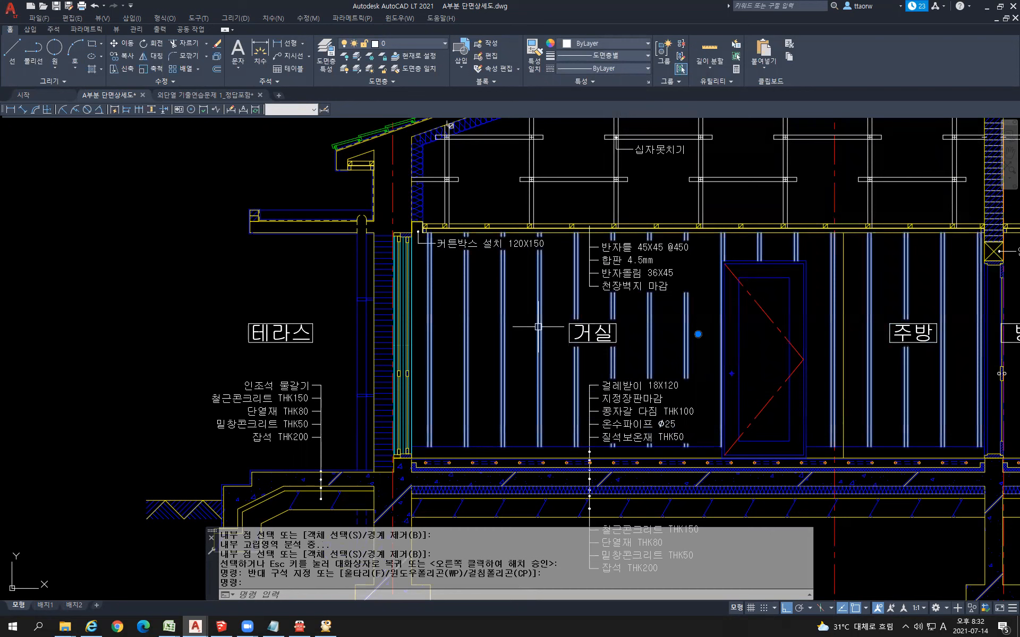
left_click(10, 29)
left_click(394, 44)
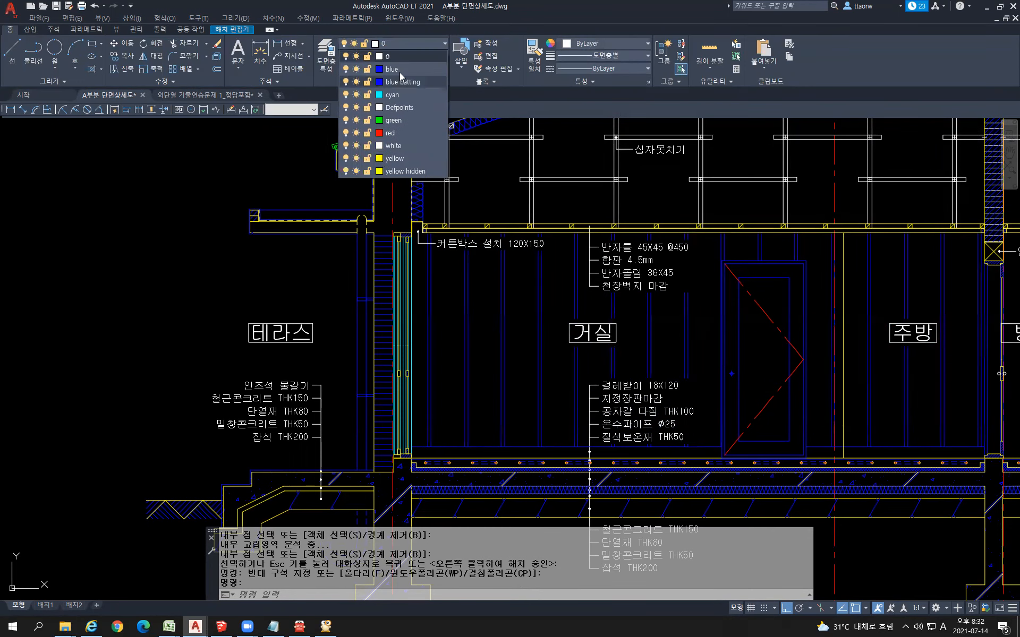
key("Escape")
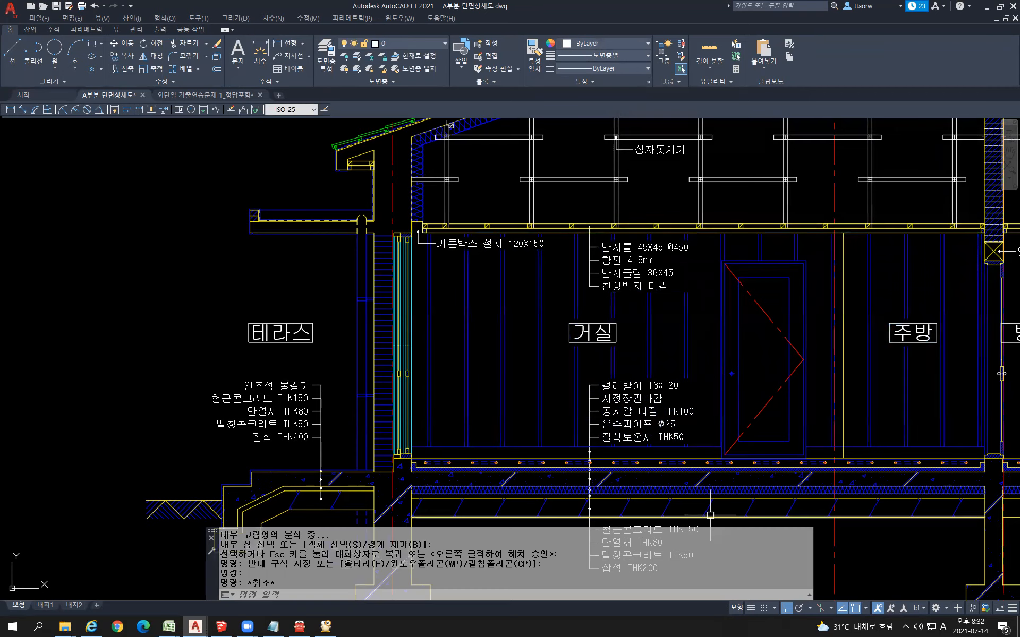
- Examine the hatched interior walls up close and within the whole building section
scroll(439, 280, "down", 3)
scroll(659, 364, "up", 2)
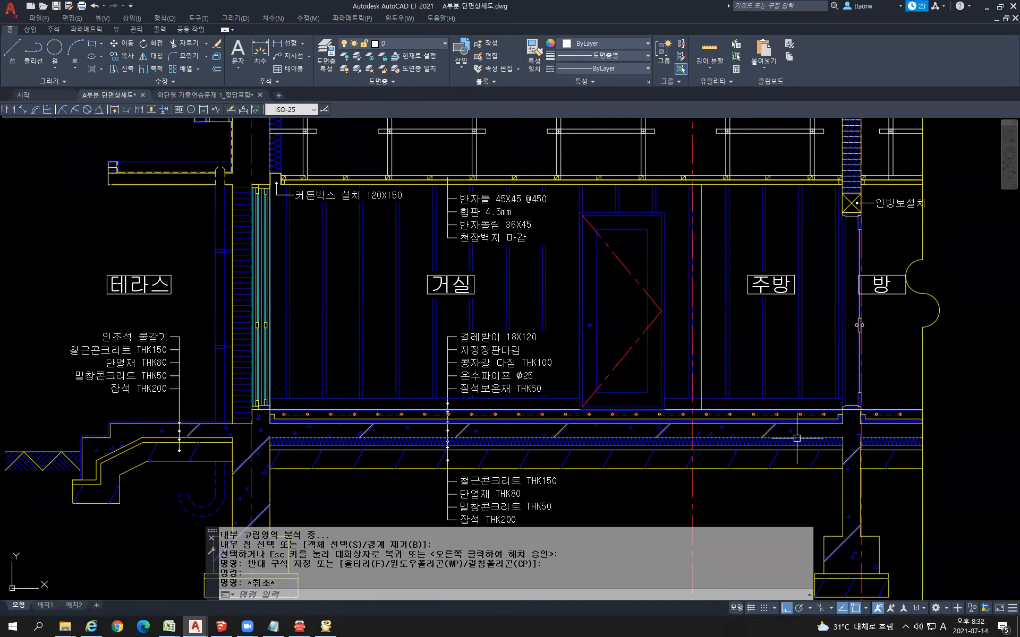
scroll(797, 441, "down", 4)
scroll(795, 432, "up", 2)
scroll(795, 432, "down", 2)
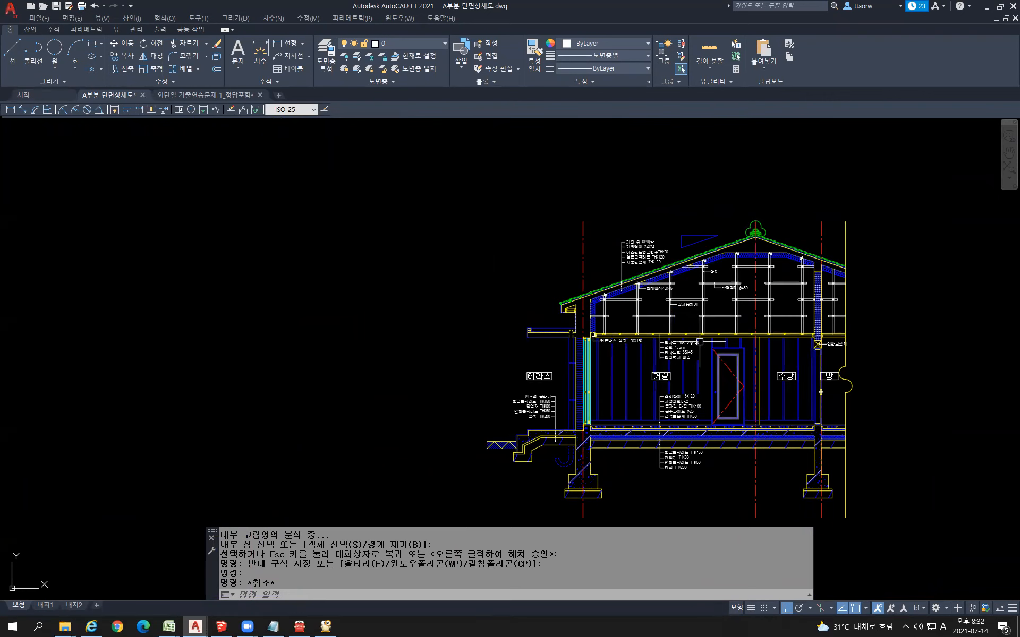
middle_click_drag(731, 432, 619, 396)
scroll(604, 363, "up", 2)
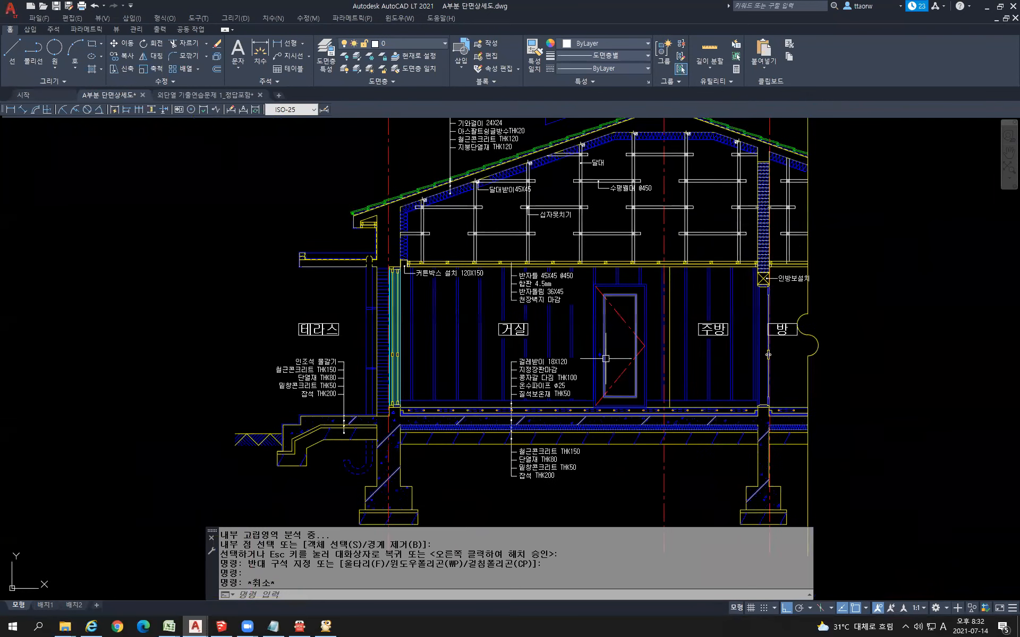
scroll(604, 362, "down", 1)
scroll(601, 361, "up", 1)
scroll(601, 360, "down", 1)
scroll(601, 361, "down", 1)
scroll(601, 361, "up", 1)
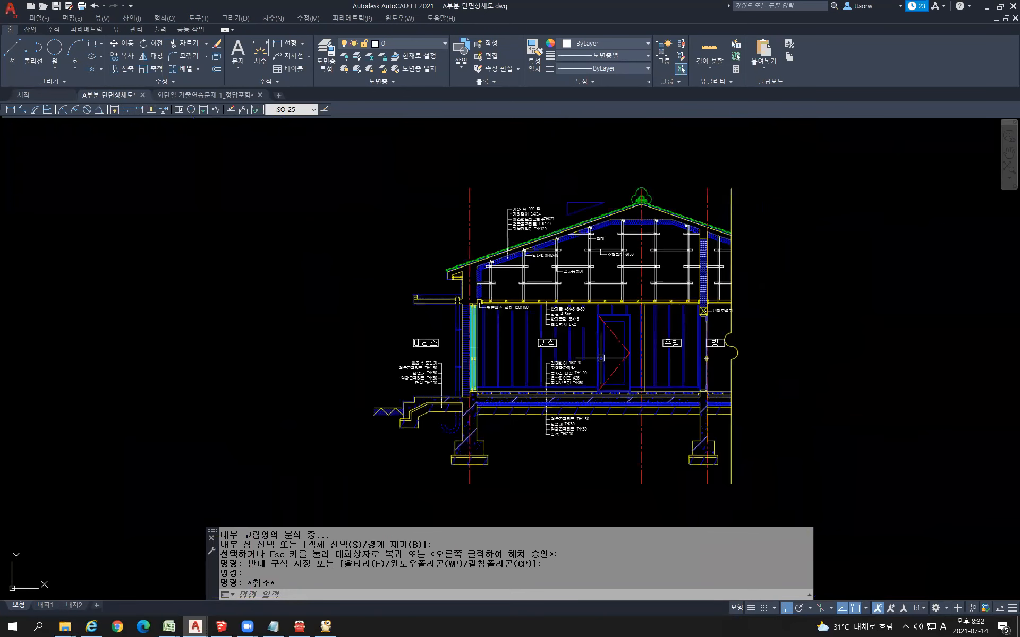